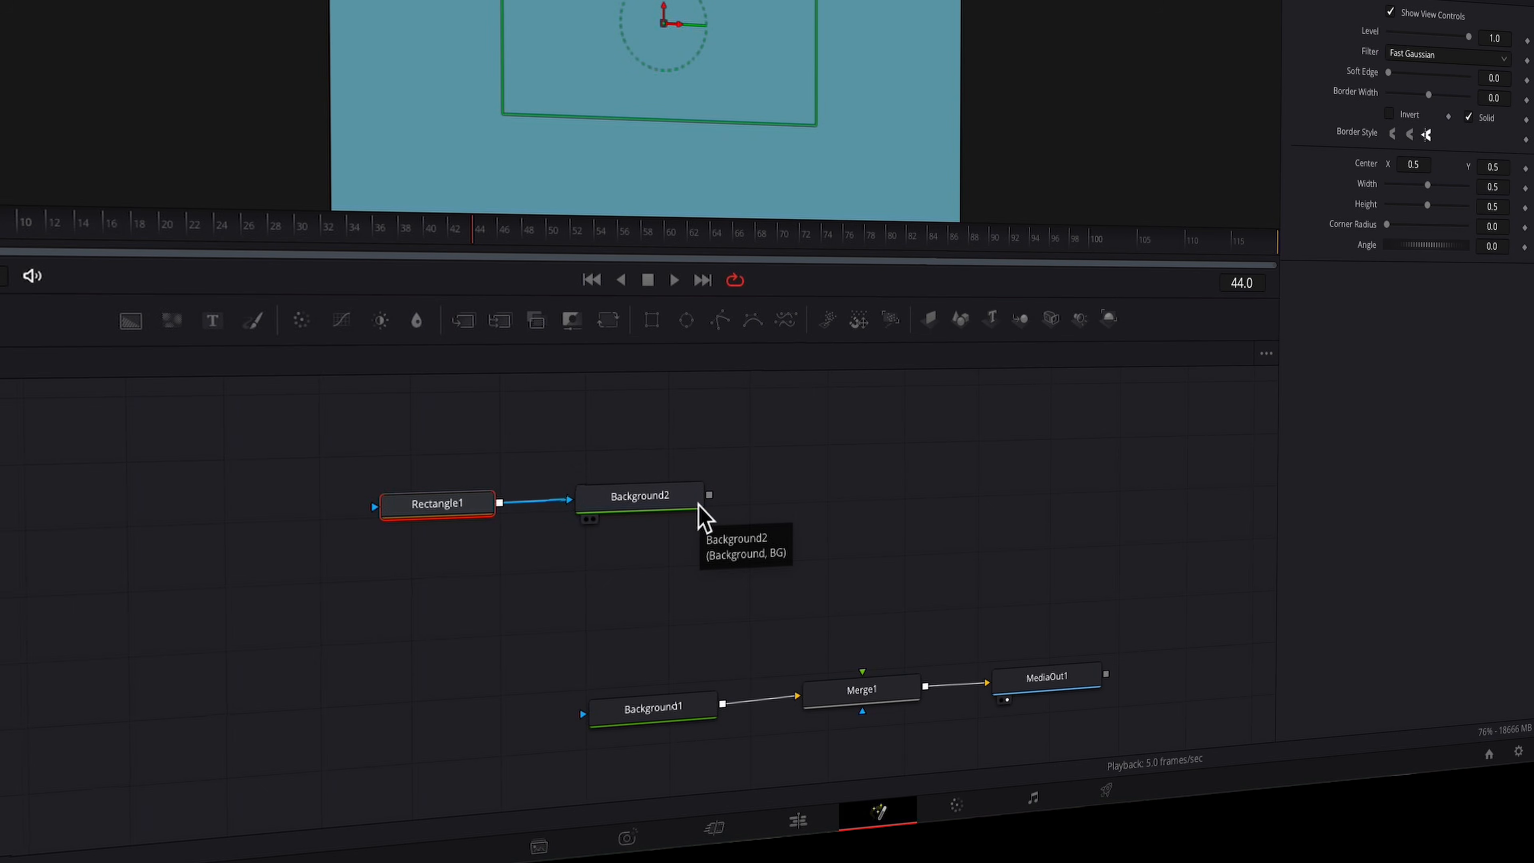
Add a Merge node fed by Background2 and place it below that node in the graph.
{"action": "mouse_move", "coordinate": [441, 521]}
{"action": "left_mouse_down"}
{"action": "mouse_move", "coordinate": [377, 497]}
{"action": "mouse_move", "coordinate": [423, 519]}
{"action": "left_mouse_up"}
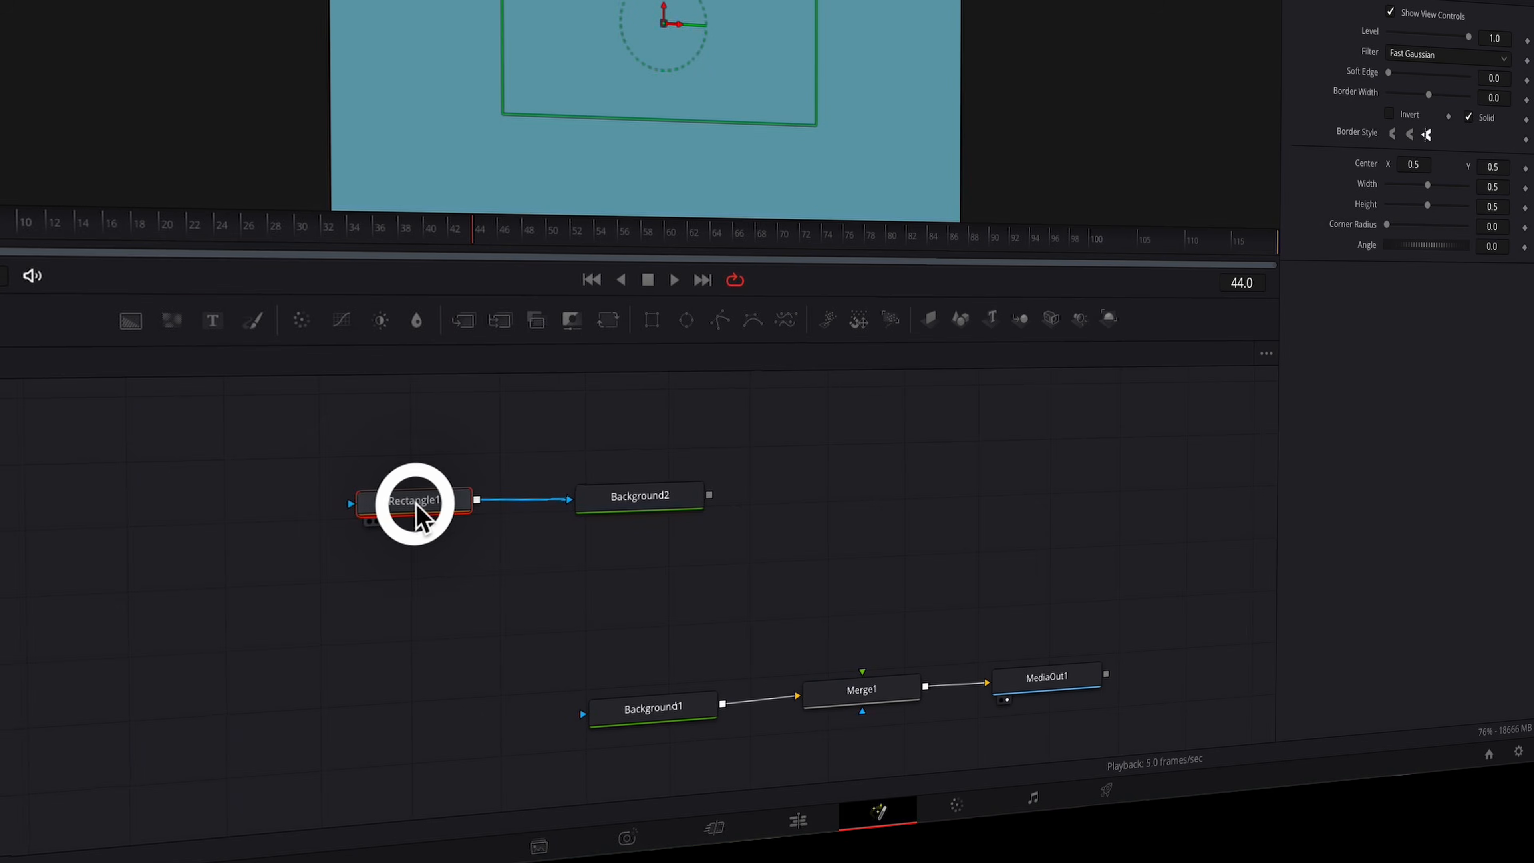
{"action": "left_click", "coordinate": [651, 496]}
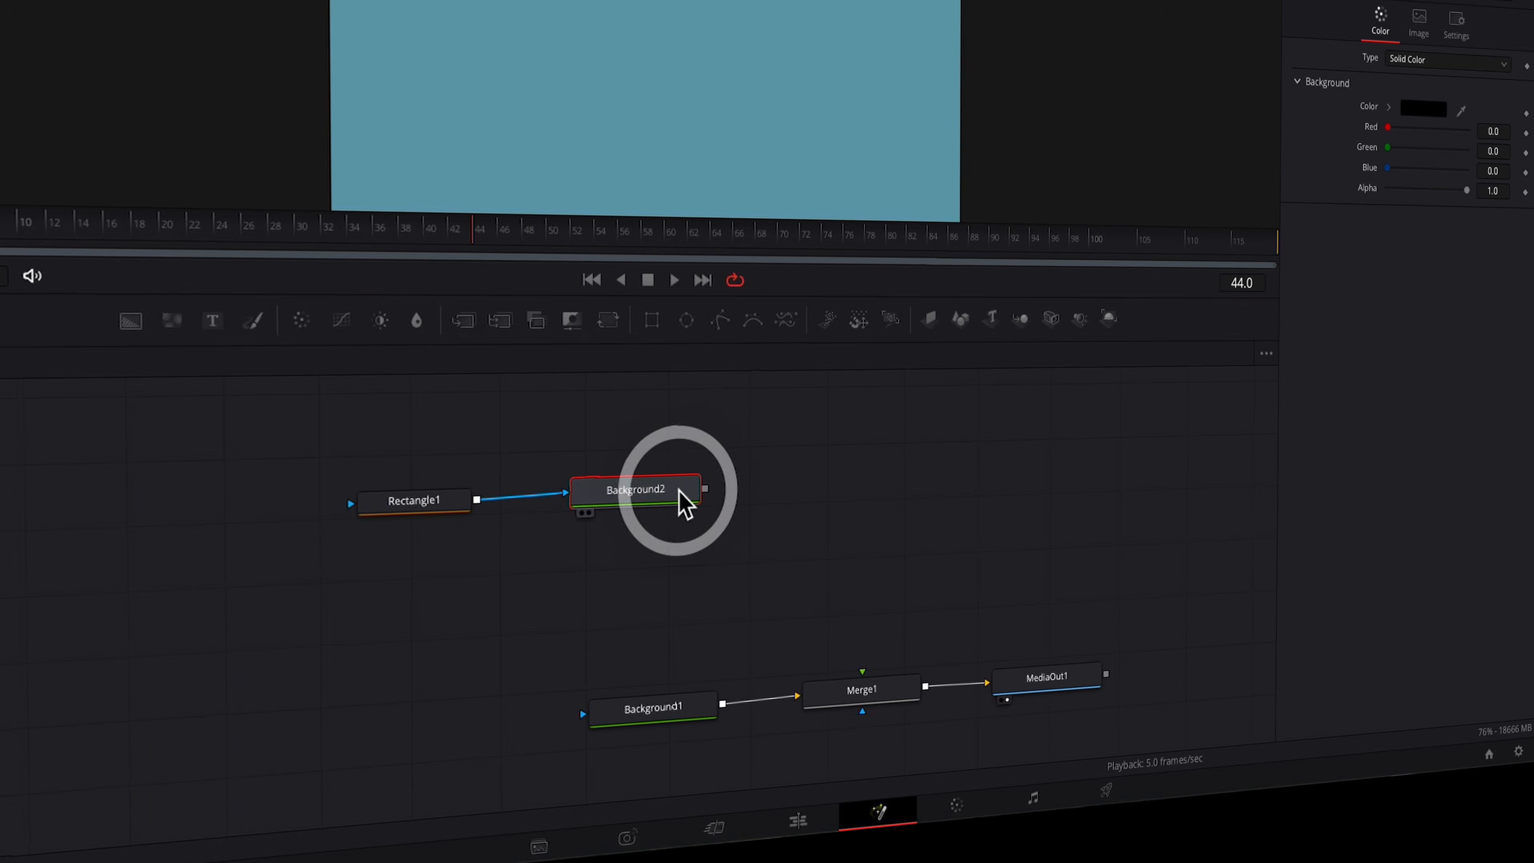
{"action": "key", "text": "shift+space"}
{"action": "type", "text": "merge"}
{"action": "key", "text": "Return"}
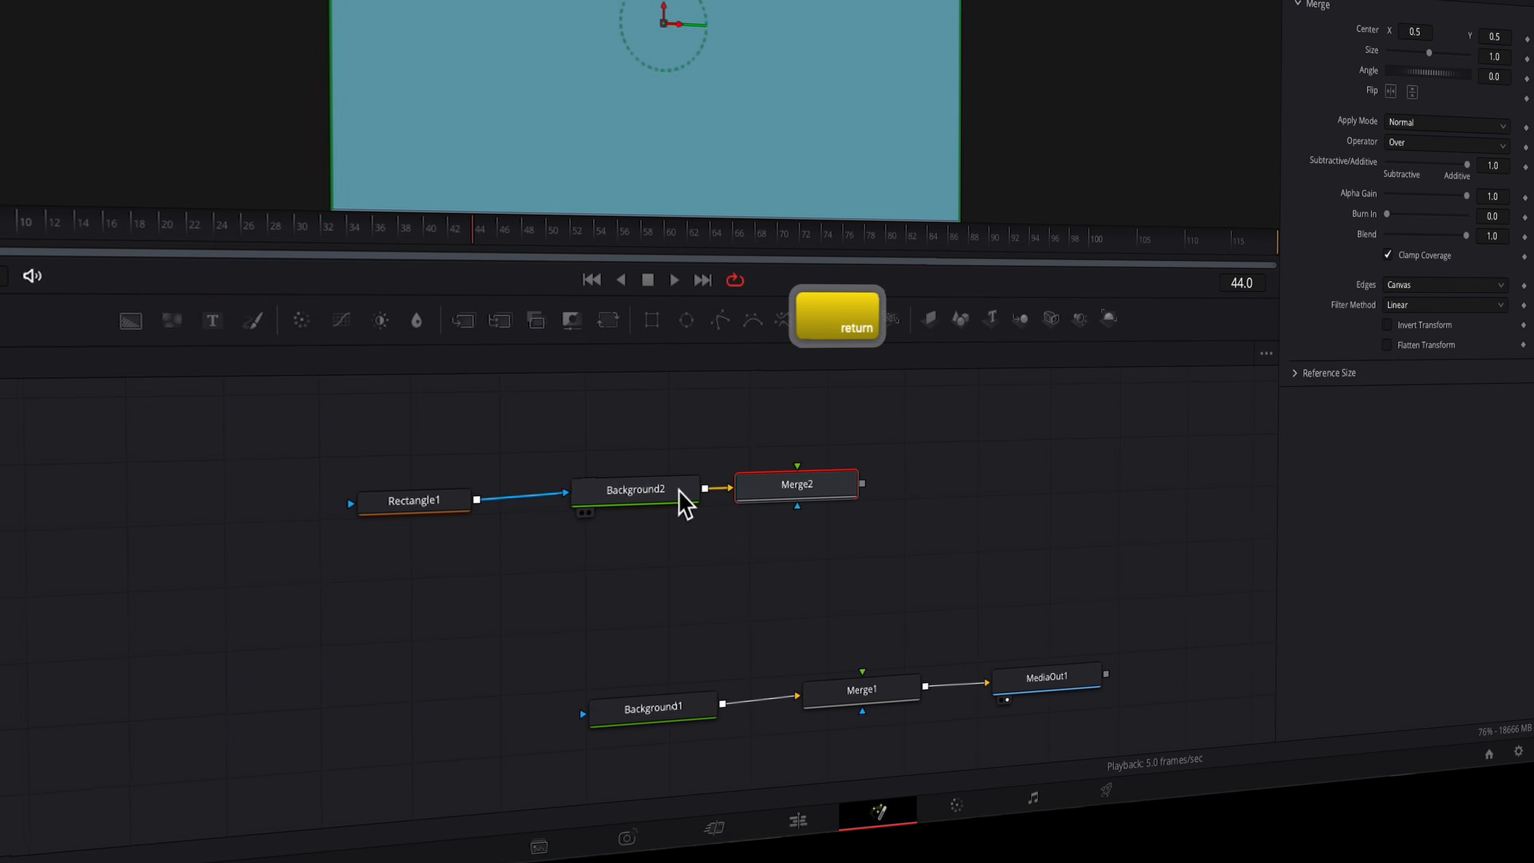
{"action": "left_click_drag", "start_coordinate": [801, 487], "coordinate": [787, 595]}
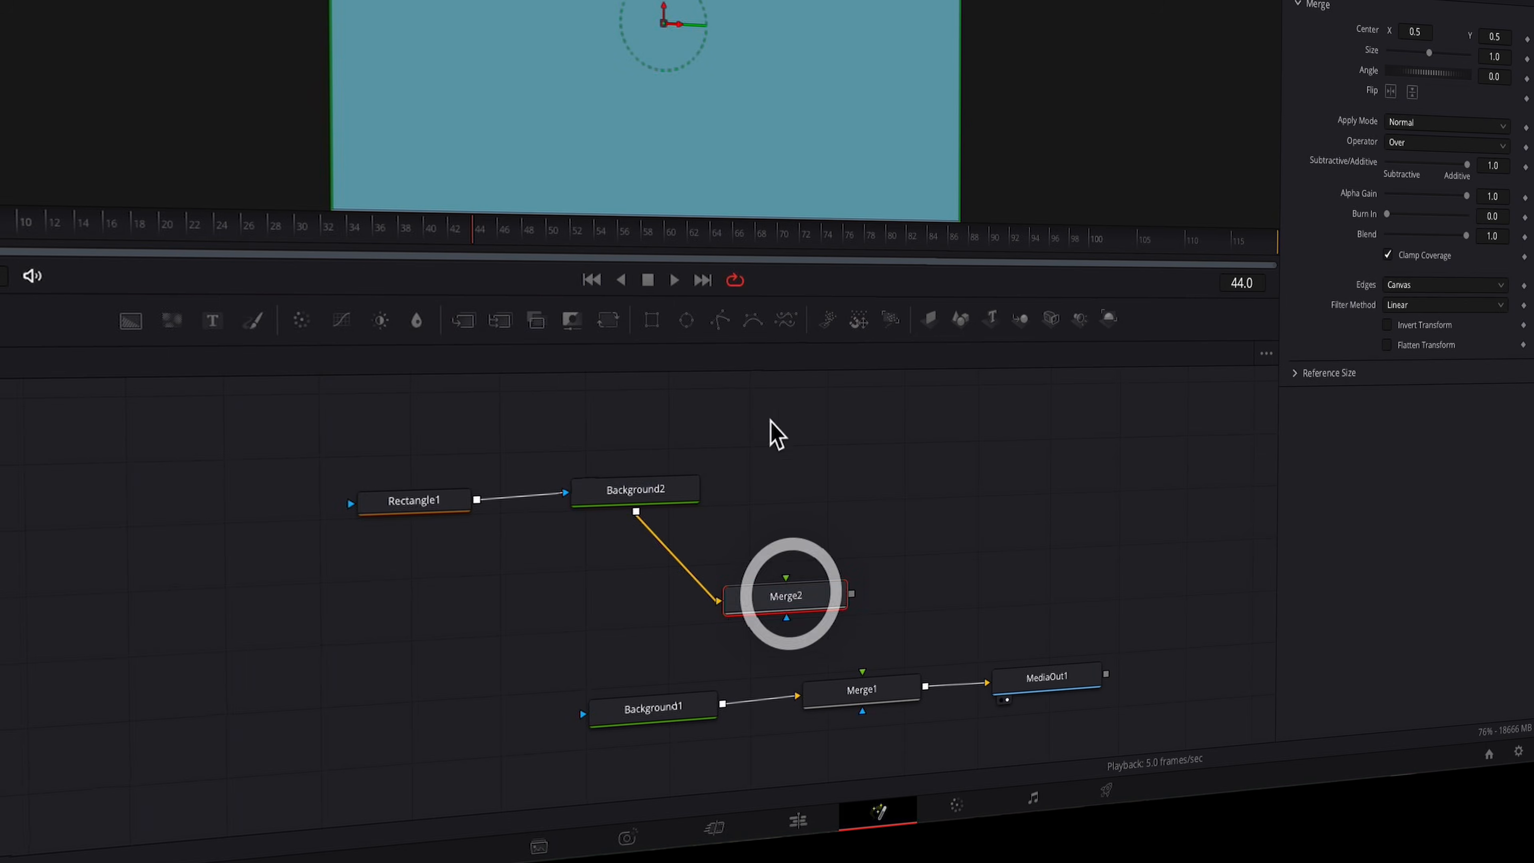
Add a new Background node above Merge2 and connect Background2's output to its mask input.
{"action": "left_click", "coordinate": [809, 483]}
{"action": "left_click_drag", "start_coordinate": [134, 323], "coordinate": [798, 462]}
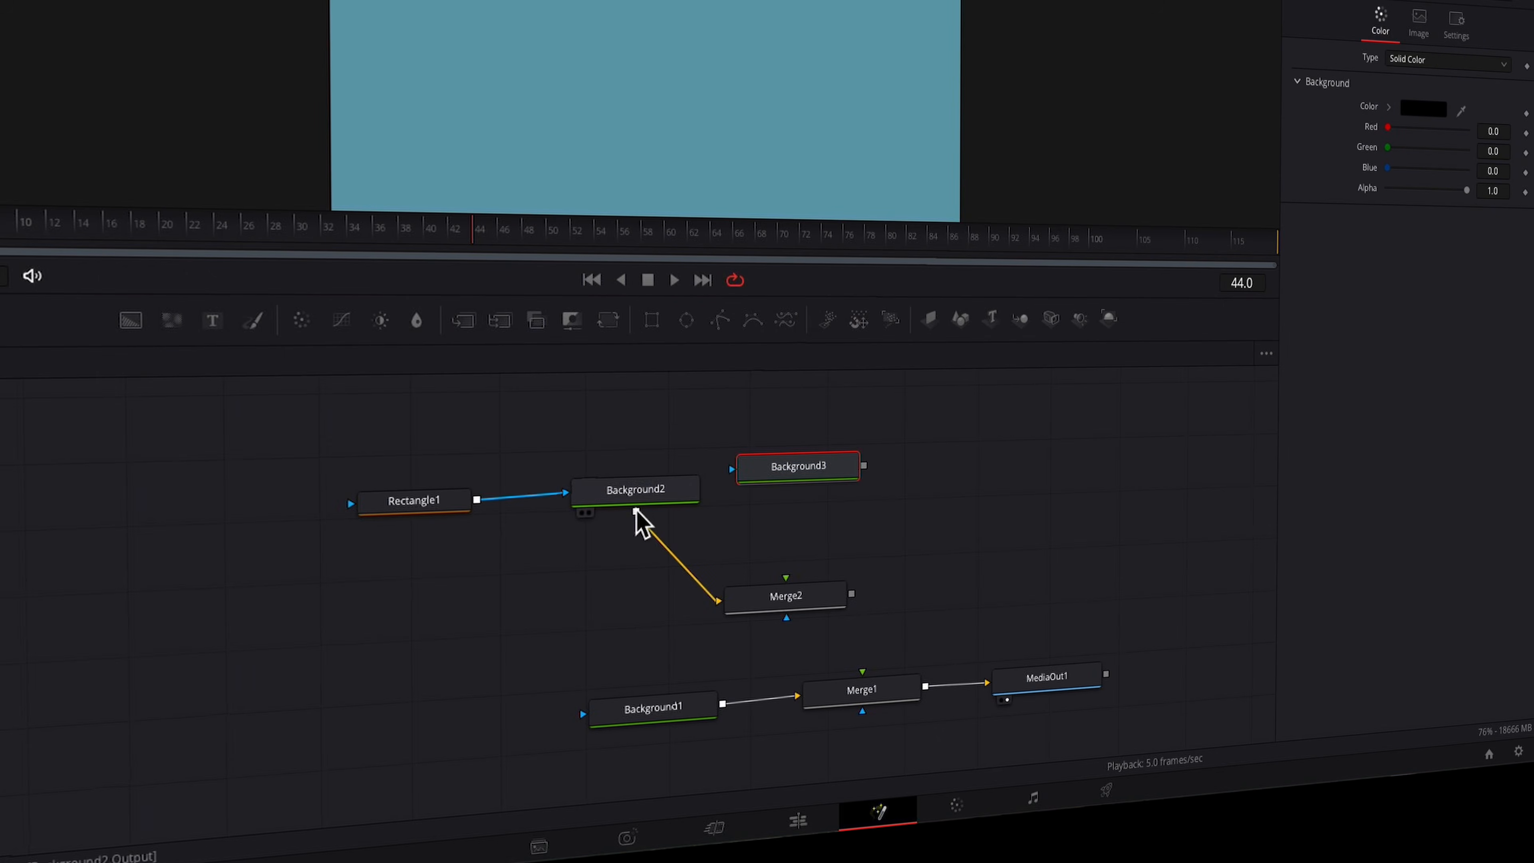
{"action": "left_click_drag", "start_coordinate": [636, 512], "coordinate": [744, 466]}
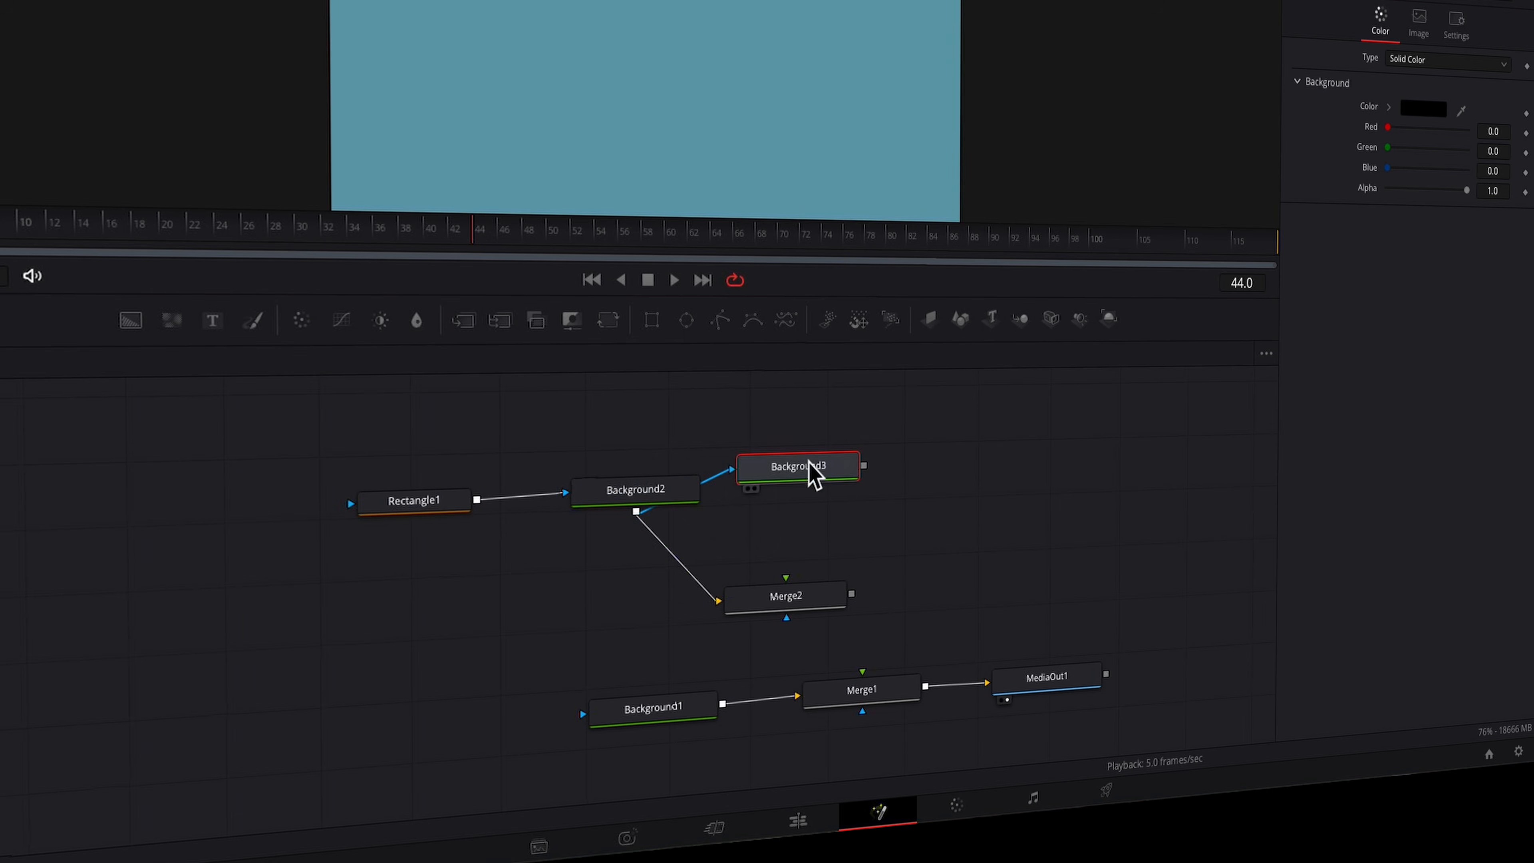
Connect Background3 to Merge2's foreground and Merge2 to Merge1's foreground, with Background2 as Background3's mask.
{"action": "left_click_drag", "start_coordinate": [469, 506], "coordinate": [732, 468]}
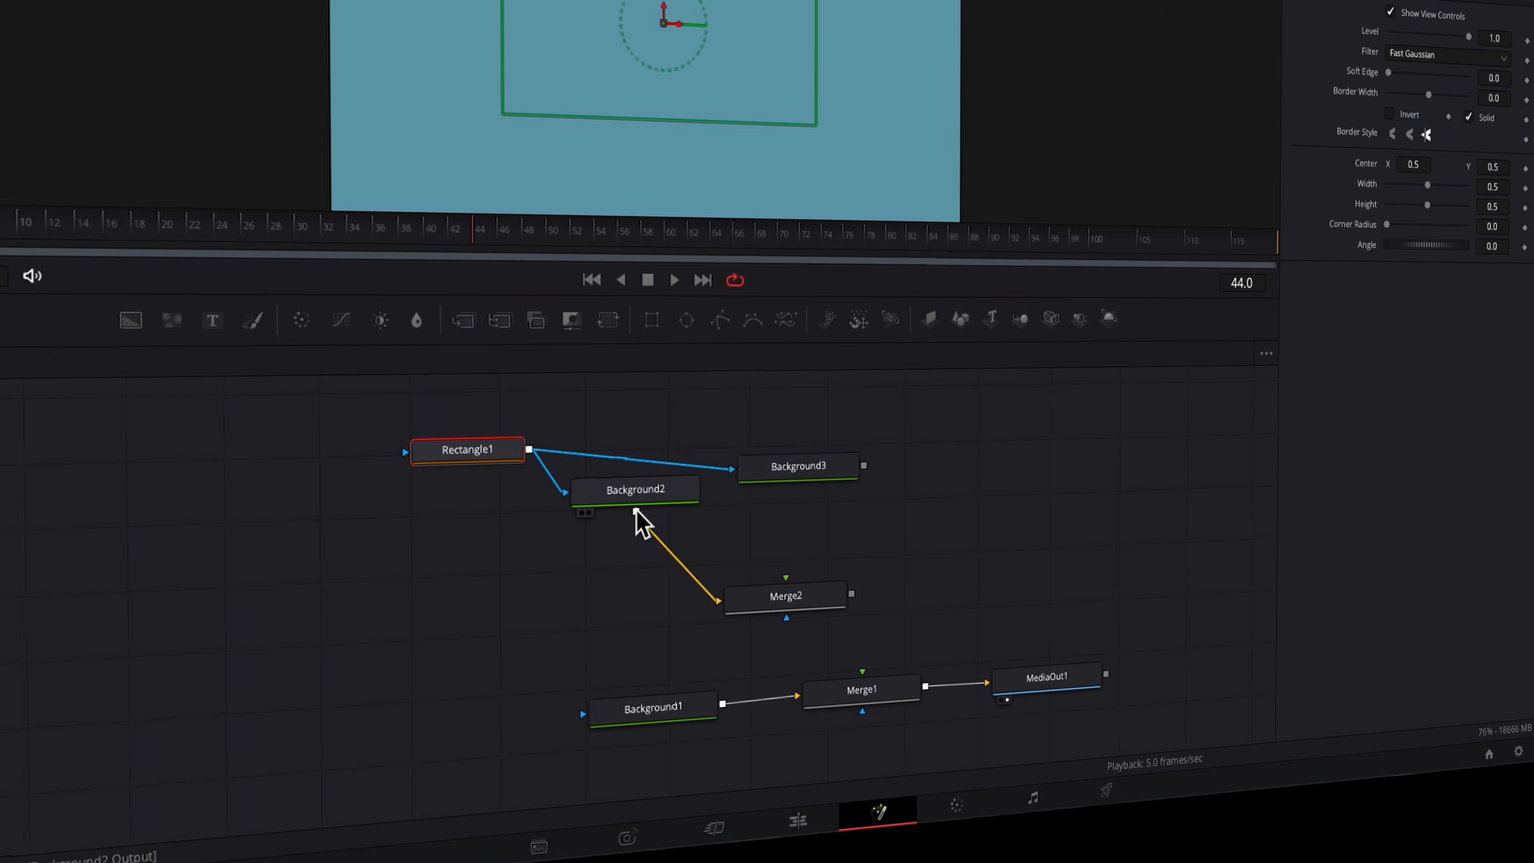
{"action": "left_click_drag", "start_coordinate": [635, 511], "coordinate": [860, 686]}
{"action": "left_click", "coordinate": [813, 490]}
Set Rectangle1's corner radius to about 0.339, width to 0.6 and height to 0.7, and realign the node with Background2.
{"action": "left_click", "coordinate": [454, 465]}
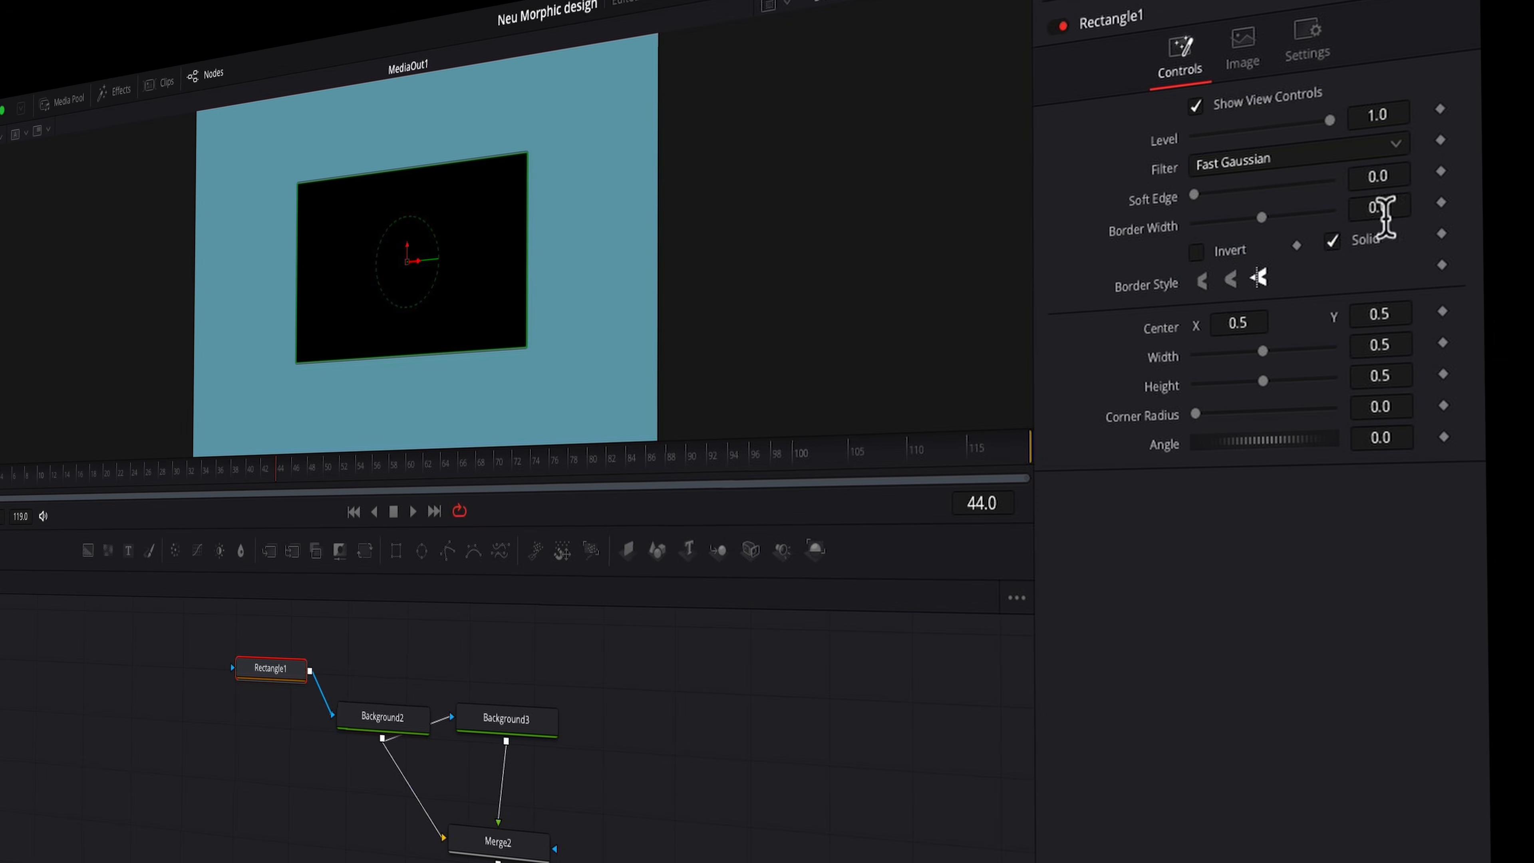
{"action": "left_click_drag", "start_coordinate": [1195, 413], "coordinate": [1241, 413]}
{"action": "left_click", "coordinate": [1404, 338]}
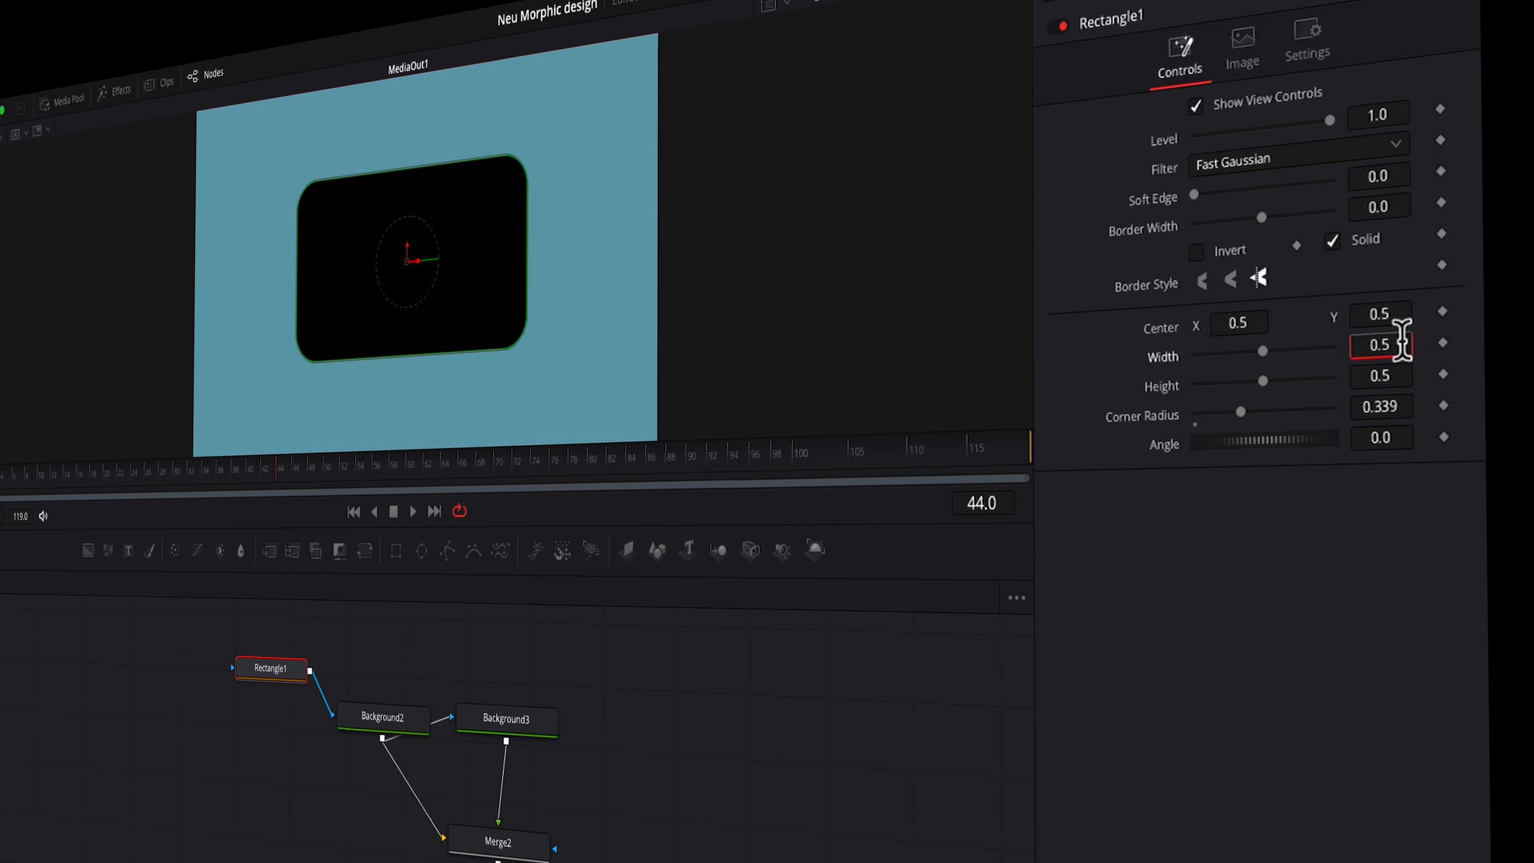
{"action": "key", "text": "BackSpace"}
{"action": "type", "text": "6"}
{"action": "left_click", "coordinate": [1413, 367]}
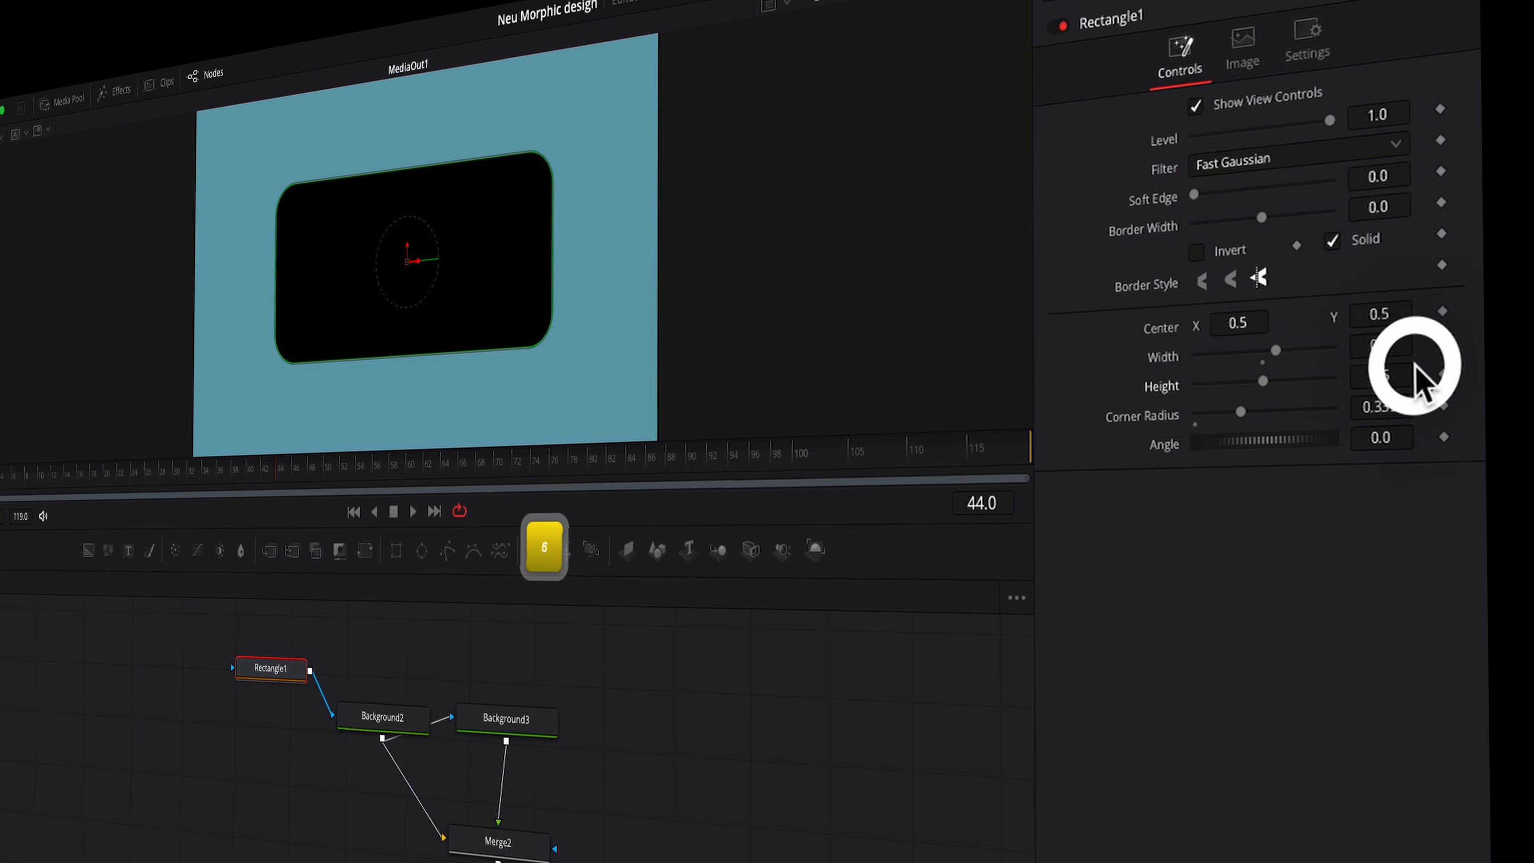
{"action": "left_click", "coordinate": [1395, 372]}
{"action": "key", "text": "BackSpace"}
{"action": "type", "text": "7"}
{"action": "key", "text": "Tab"}
{"action": "left_click_drag", "start_coordinate": [271, 667], "coordinate": [255, 717]}
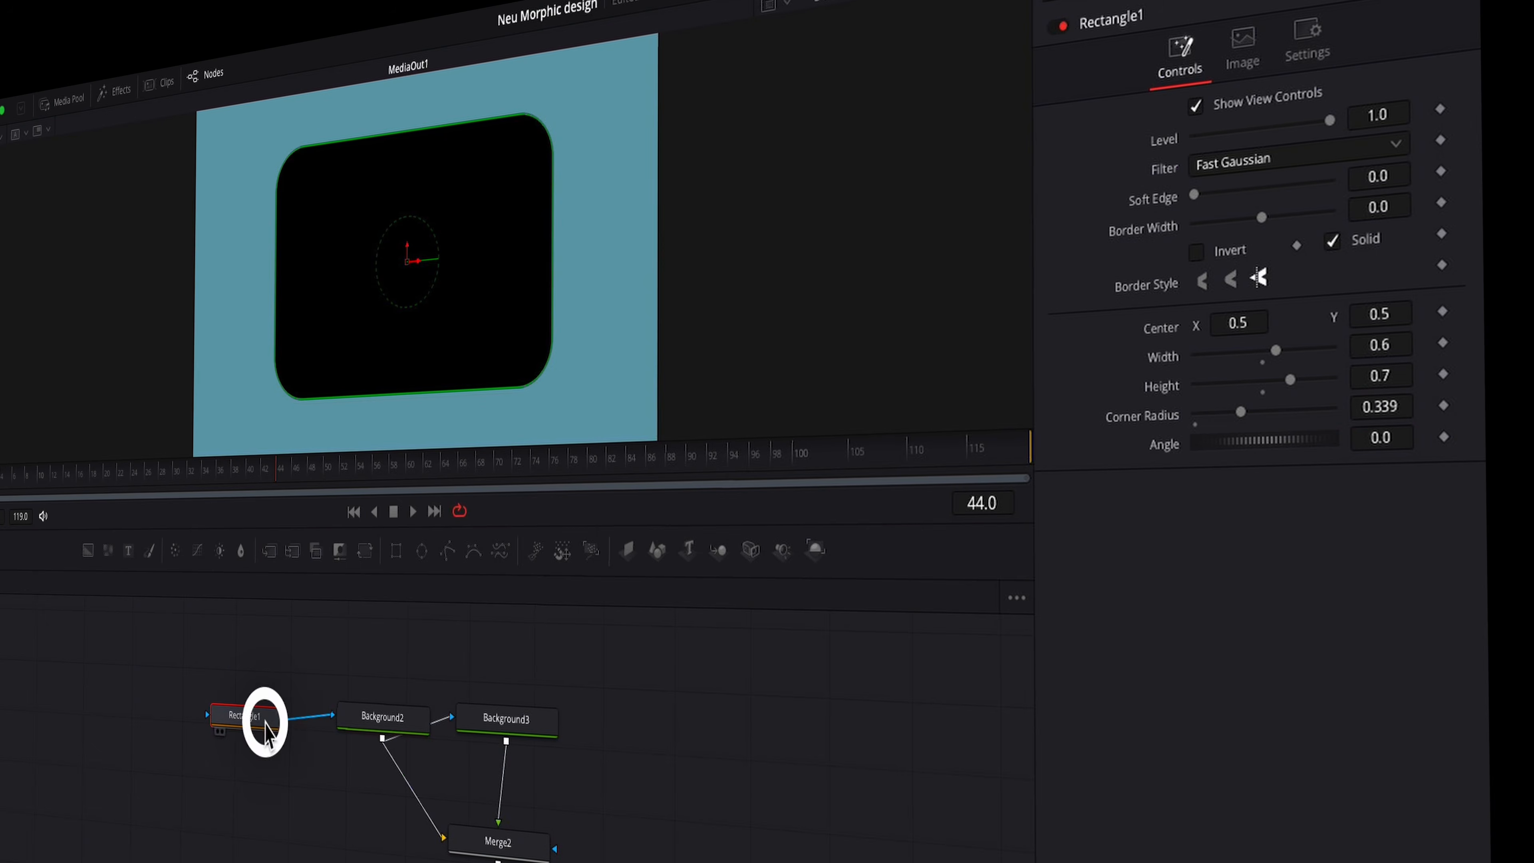
Change Background3's solid colour to a mid grey of about 0.565 for red, green and blue.
{"action": "left_click", "coordinate": [525, 729]}
{"action": "left_click", "coordinate": [1388, 72]}
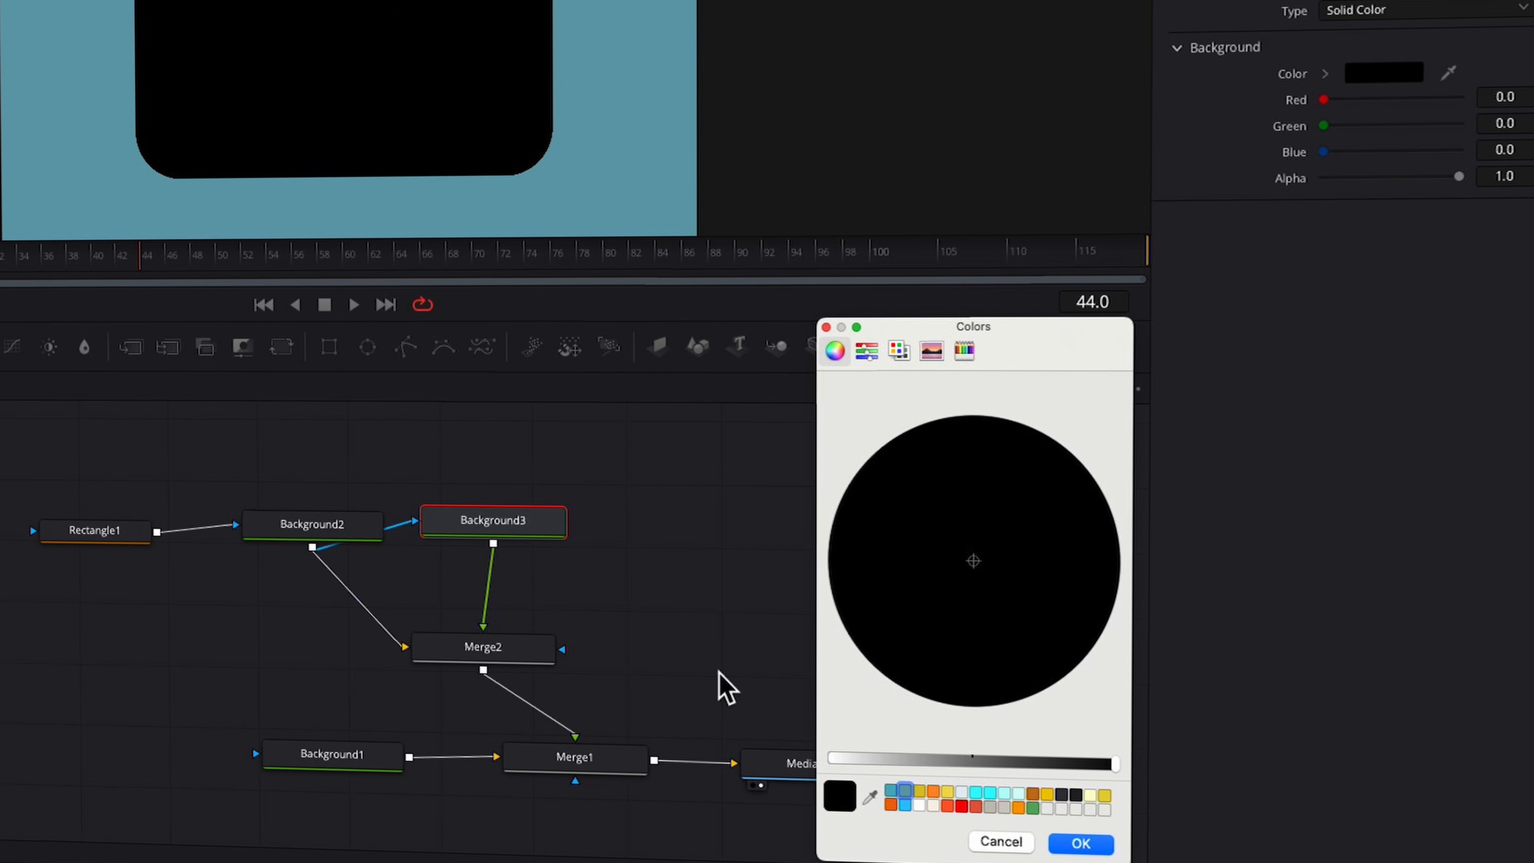
{"action": "left_click", "coordinate": [953, 763]}
{"action": "left_click_drag", "start_coordinate": [952, 762], "coordinate": [954, 763]}
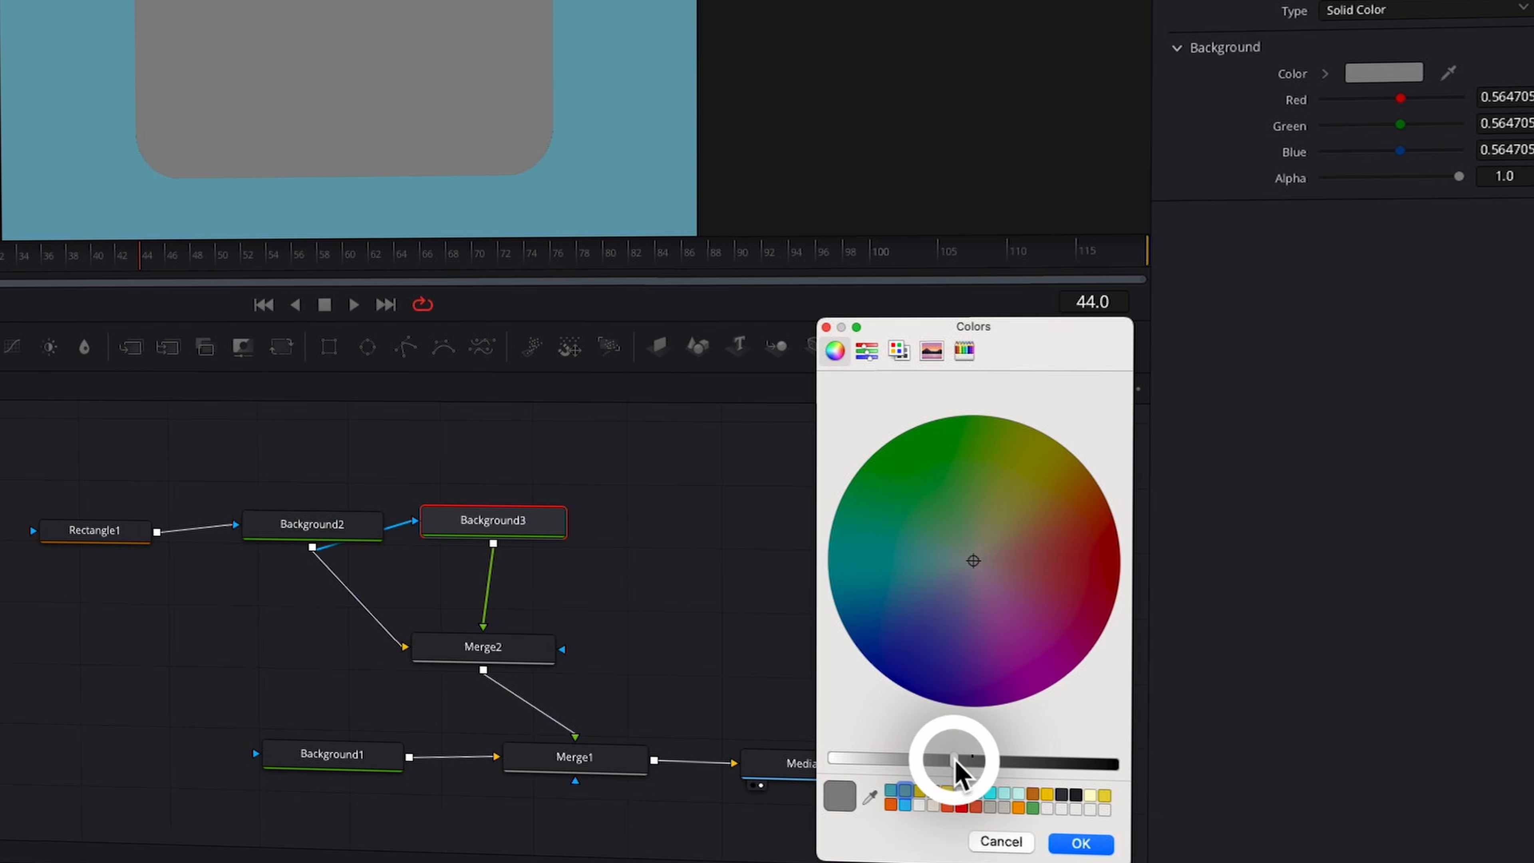
{"action": "left_click", "coordinate": [1096, 846]}
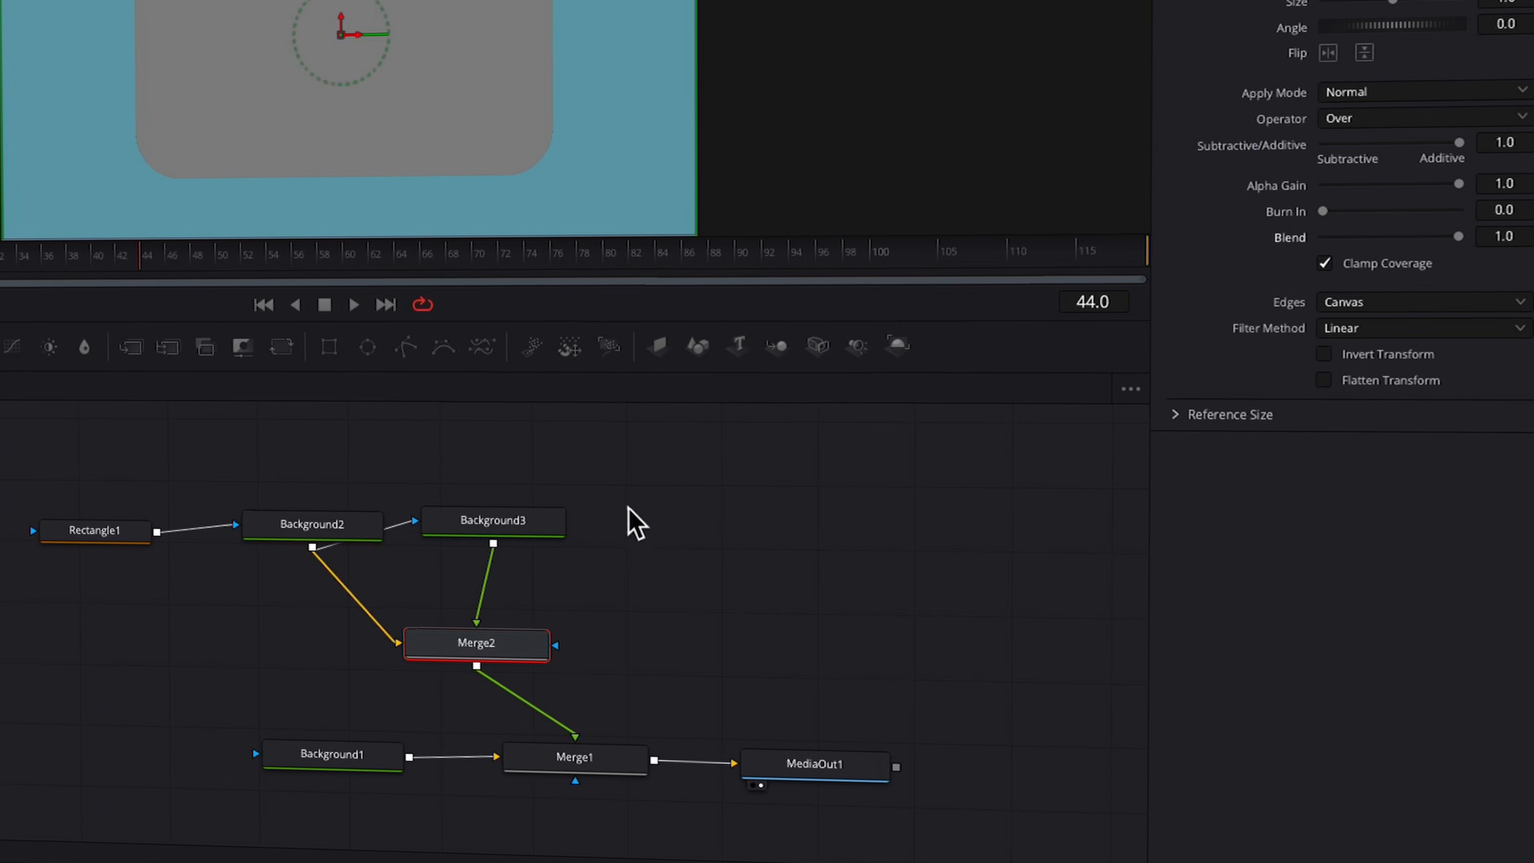
Add another Background node beyond Background3 and connect Background3's output to its mask input.
{"action": "scroll", "coordinate": [661, 501], "scroll_direction": "right", "scroll_amount": 5}
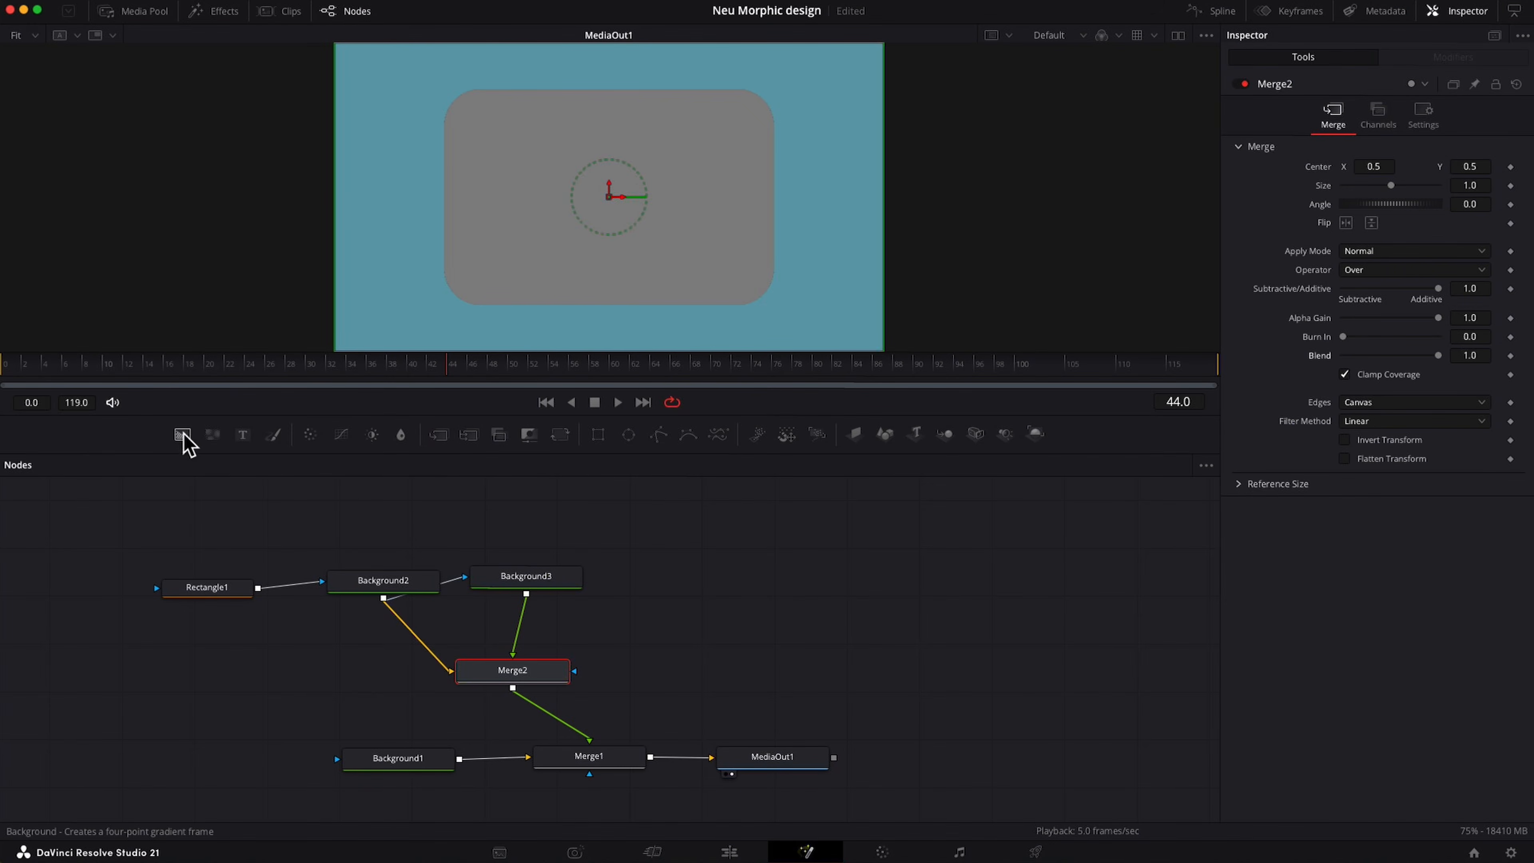
{"action": "left_click_drag", "start_coordinate": [183, 435], "coordinate": [685, 537]}
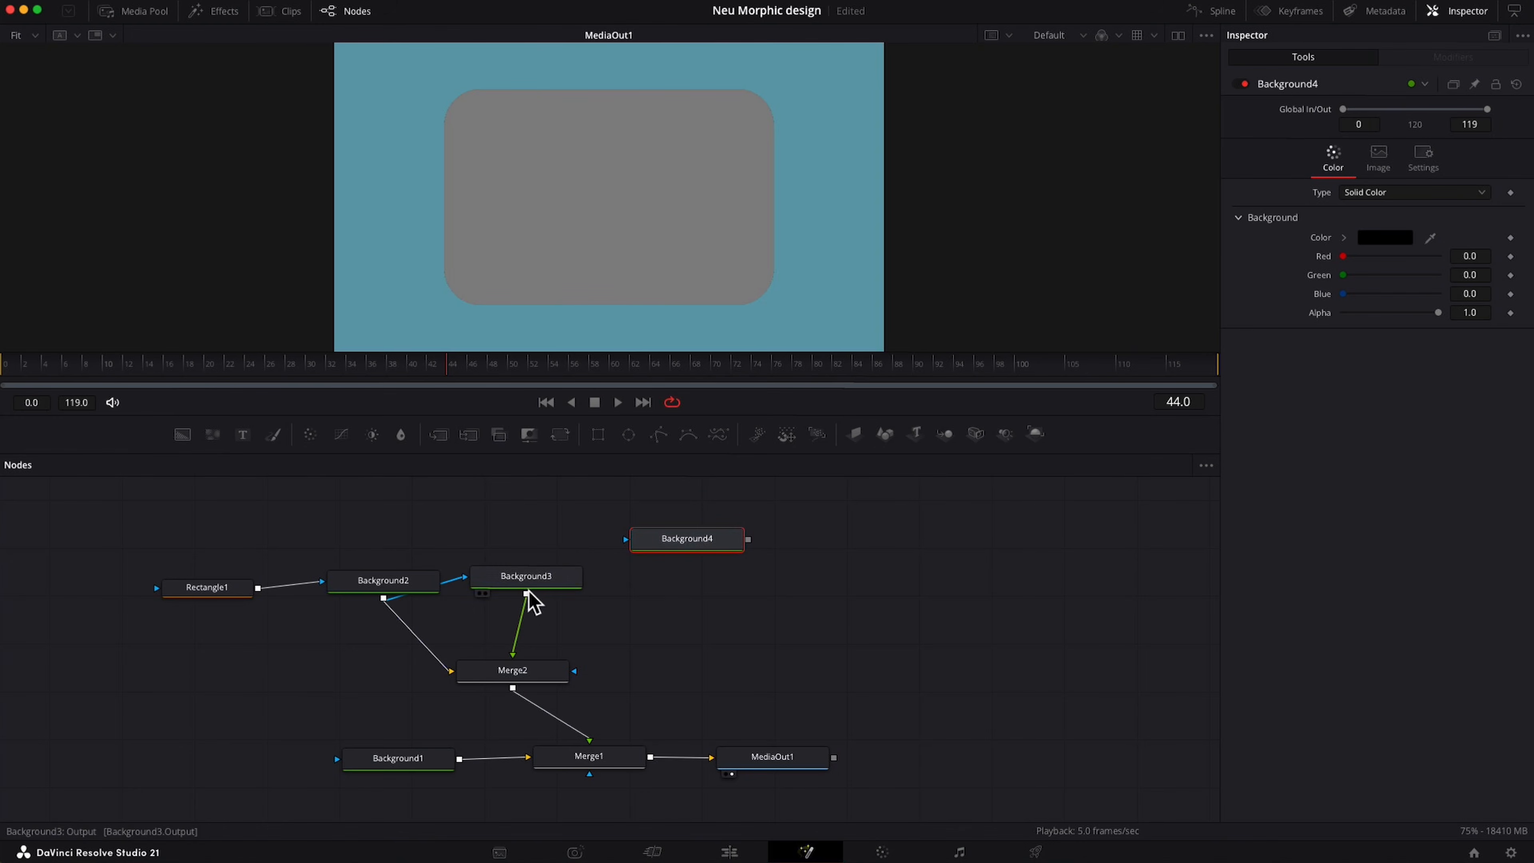
{"action": "left_click_drag", "start_coordinate": [526, 594], "coordinate": [628, 537]}
{"action": "left_click_drag", "start_coordinate": [665, 550], "coordinate": [743, 583]}
Add a Drop Shadow node after Background4 and place it below that node.
{"action": "key", "text": "shift+space"}
{"action": "type", "text": "drop"}
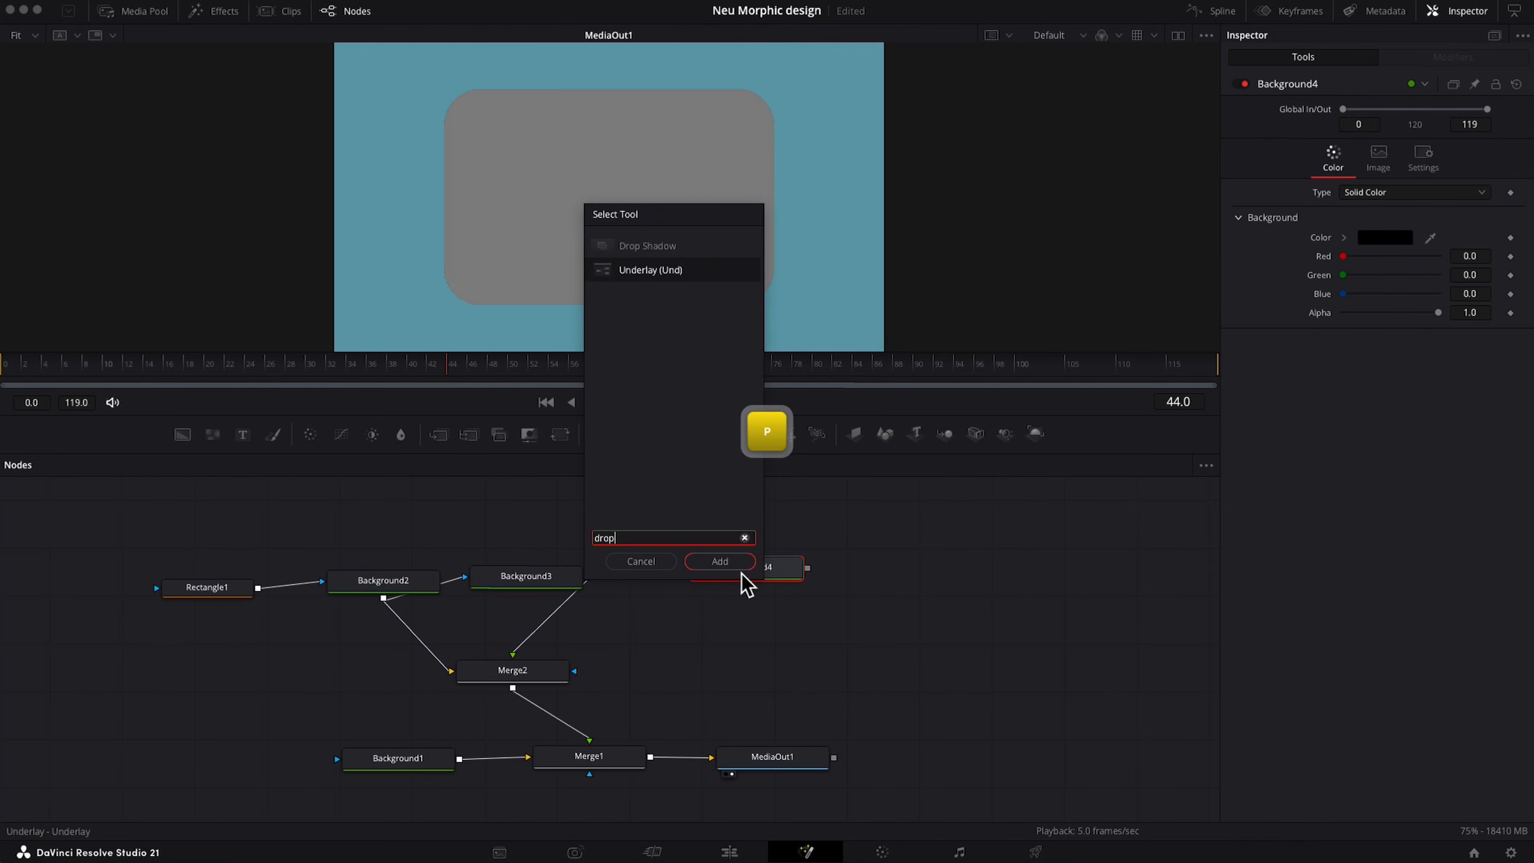
{"action": "type", "text": "sha"}
{"action": "key", "text": "Return"}
{"action": "left_click_drag", "start_coordinate": [888, 565], "coordinate": [754, 623]}
Add a Merge node after Merge2 and connect DropShadow1's output to its foreground input.
{"action": "left_click", "coordinate": [532, 677]}
{"action": "key", "text": "shift+space"}
{"action": "type", "text": "merge"}
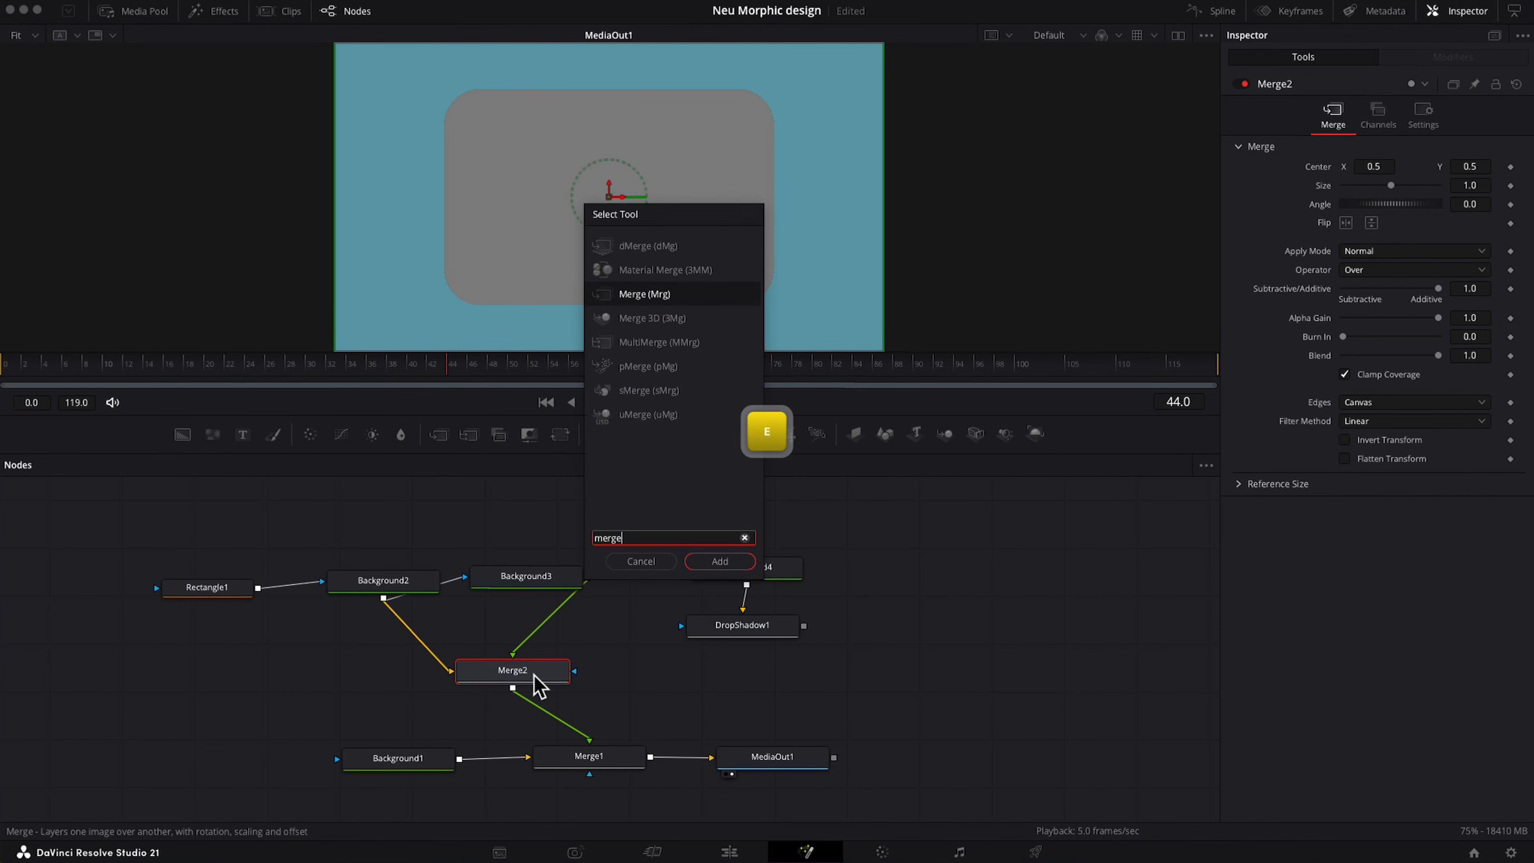
{"action": "key", "text": "Return"}
{"action": "left_click_drag", "start_coordinate": [652, 671], "coordinate": [682, 675]}
{"action": "left_click_drag", "start_coordinate": [803, 626], "coordinate": [749, 676]}
Spread out the node graph: move the Background1, Merge1 and MediaOut1 chain farther right, and Background4 with DropShadow1 higher.
{"action": "left_click_drag", "start_coordinate": [903, 728], "coordinate": [326, 785]}
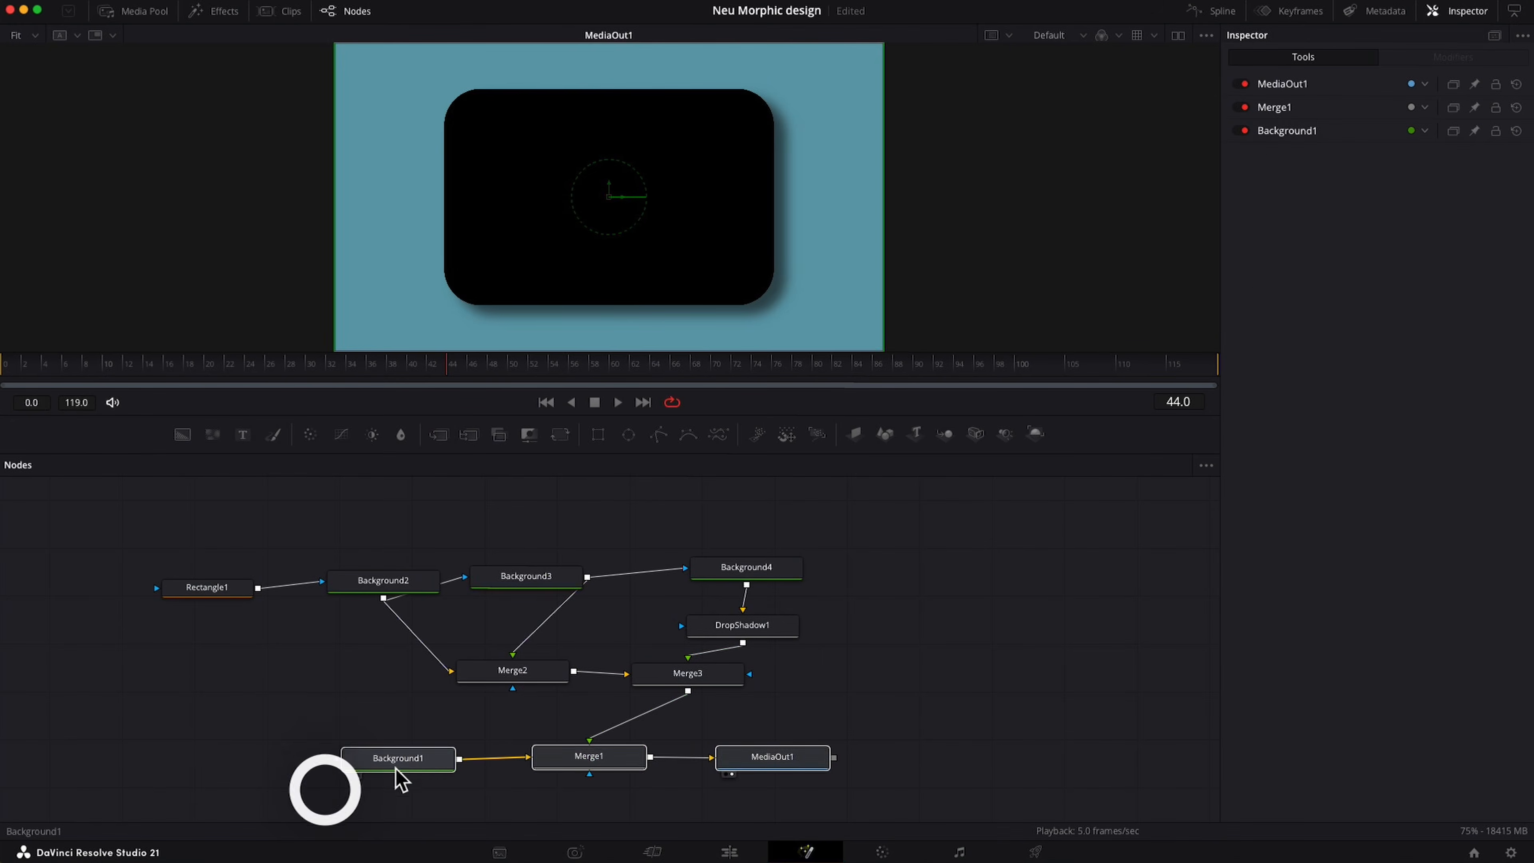
{"action": "left_click_drag", "start_coordinate": [417, 756], "coordinate": [929, 795]}
{"action": "left_click_drag", "start_coordinate": [513, 689], "coordinate": [513, 700]}
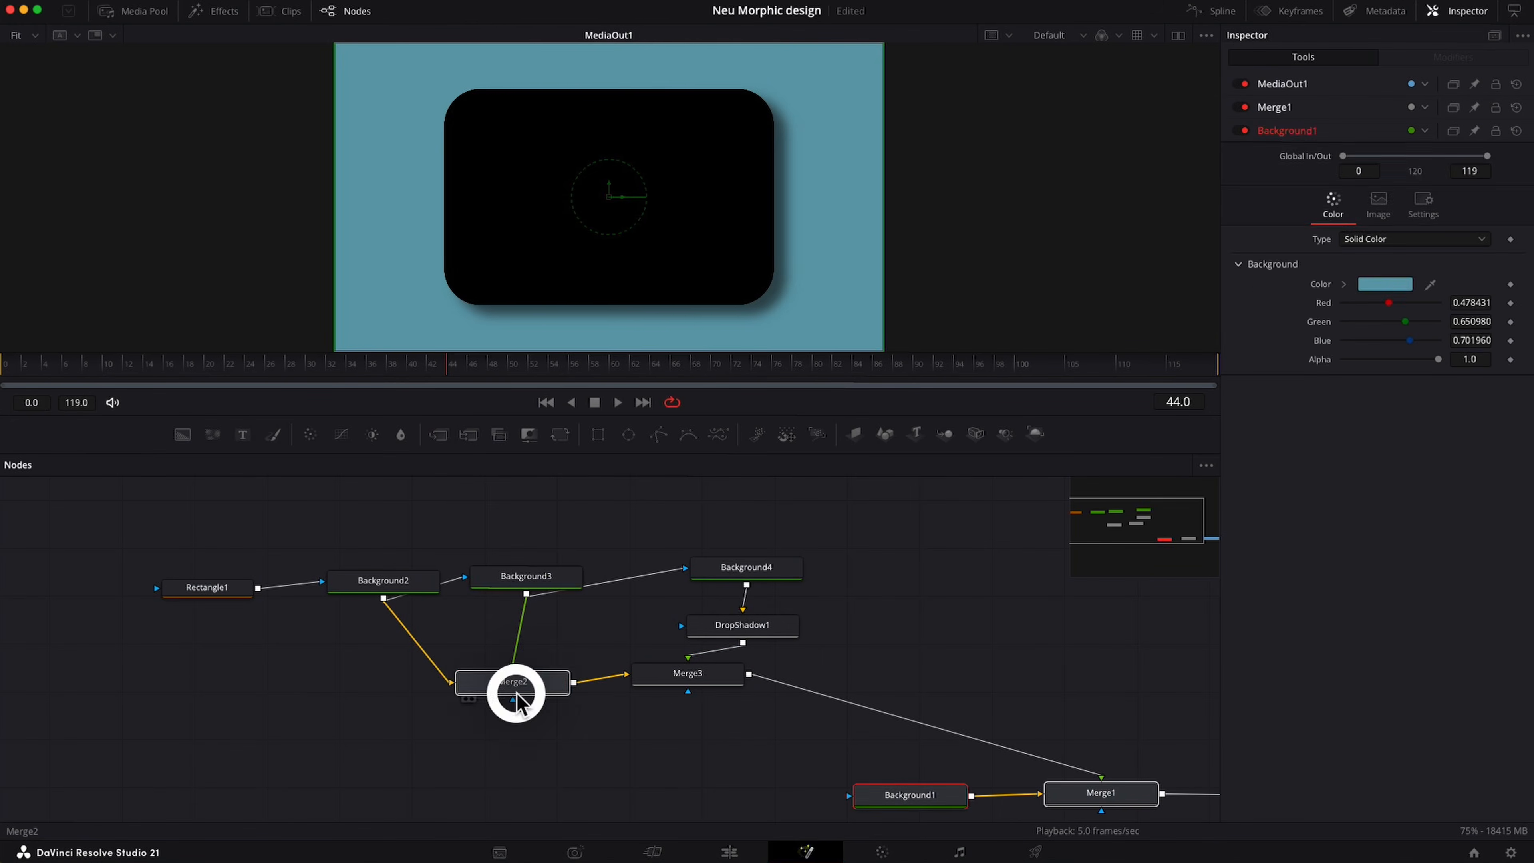
{"action": "left_click_drag", "start_coordinate": [679, 674], "coordinate": [680, 685]}
{"action": "left_click_drag", "start_coordinate": [752, 555], "coordinate": [765, 500]}
{"action": "left_click_drag", "start_coordinate": [759, 619], "coordinate": [771, 561]}
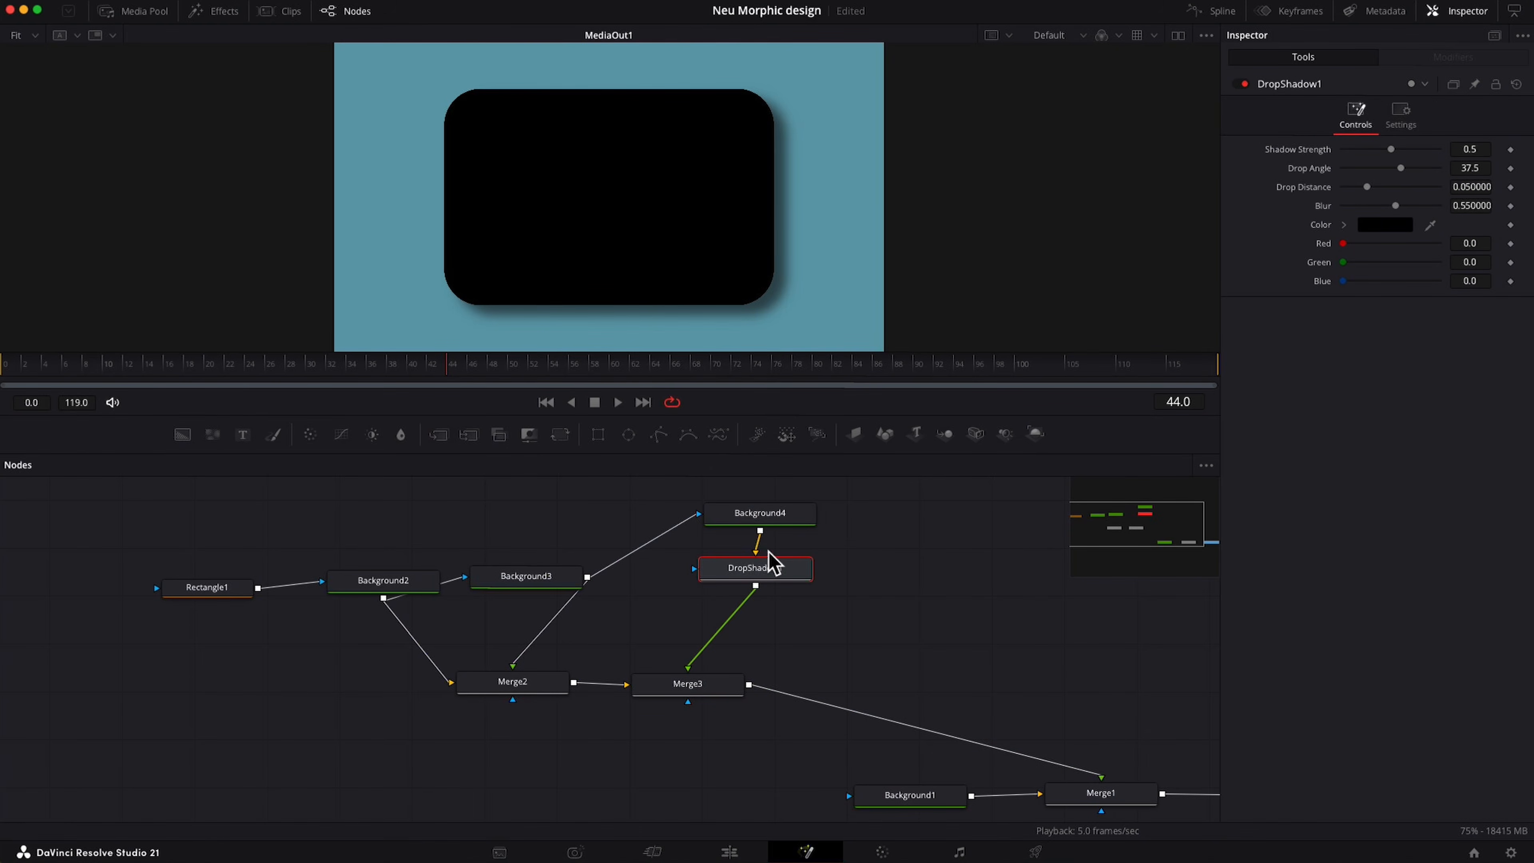
{"action": "left_click", "coordinate": [770, 547]}
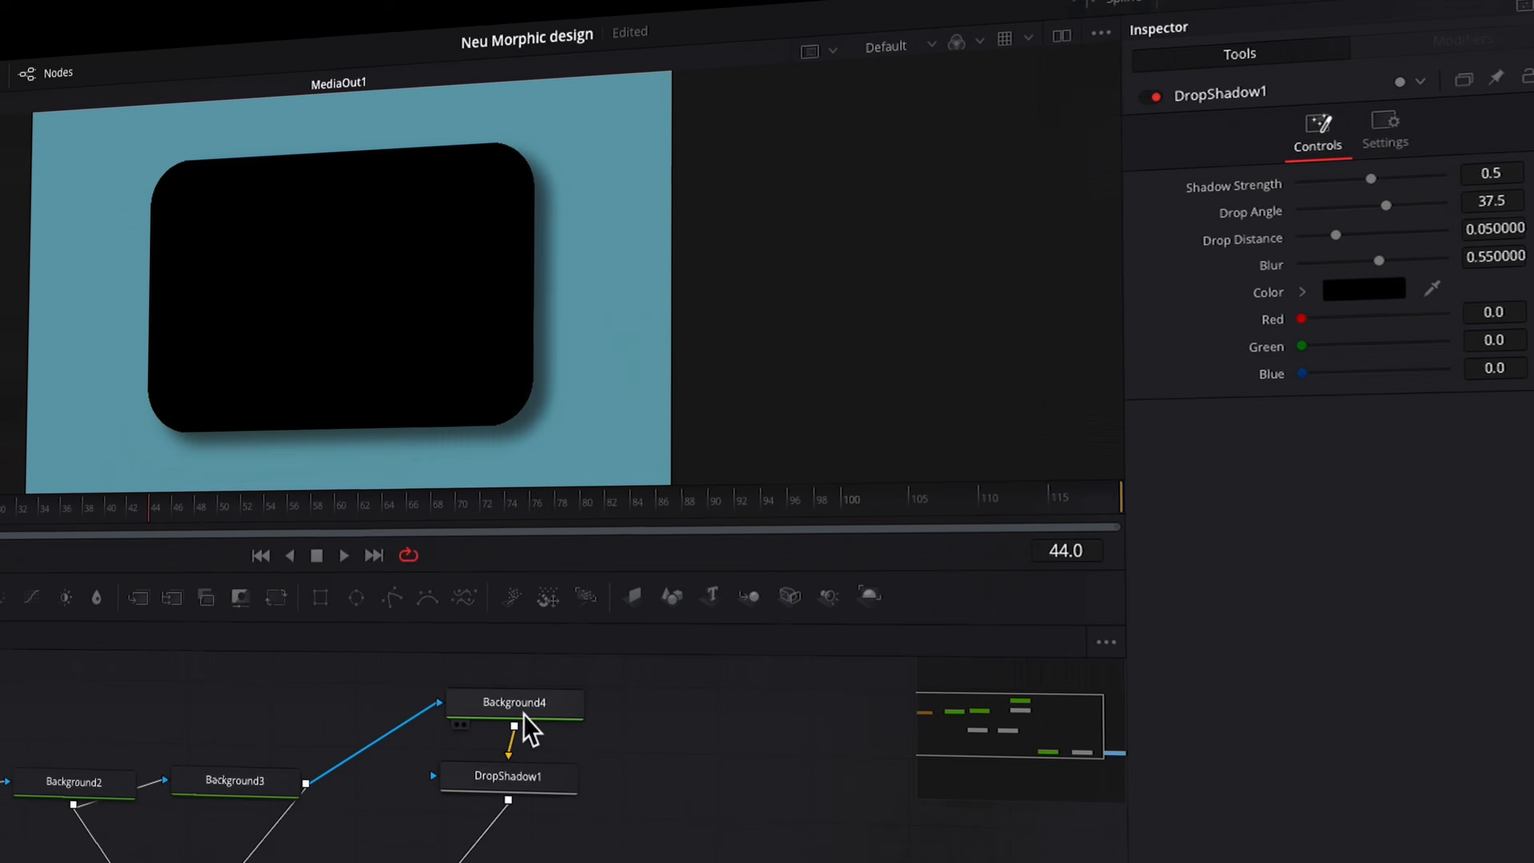
Apply Background4's mask inverted and connect Background3's output to Merge3's mask input.
{"action": "left_click", "coordinate": [724, 517]}
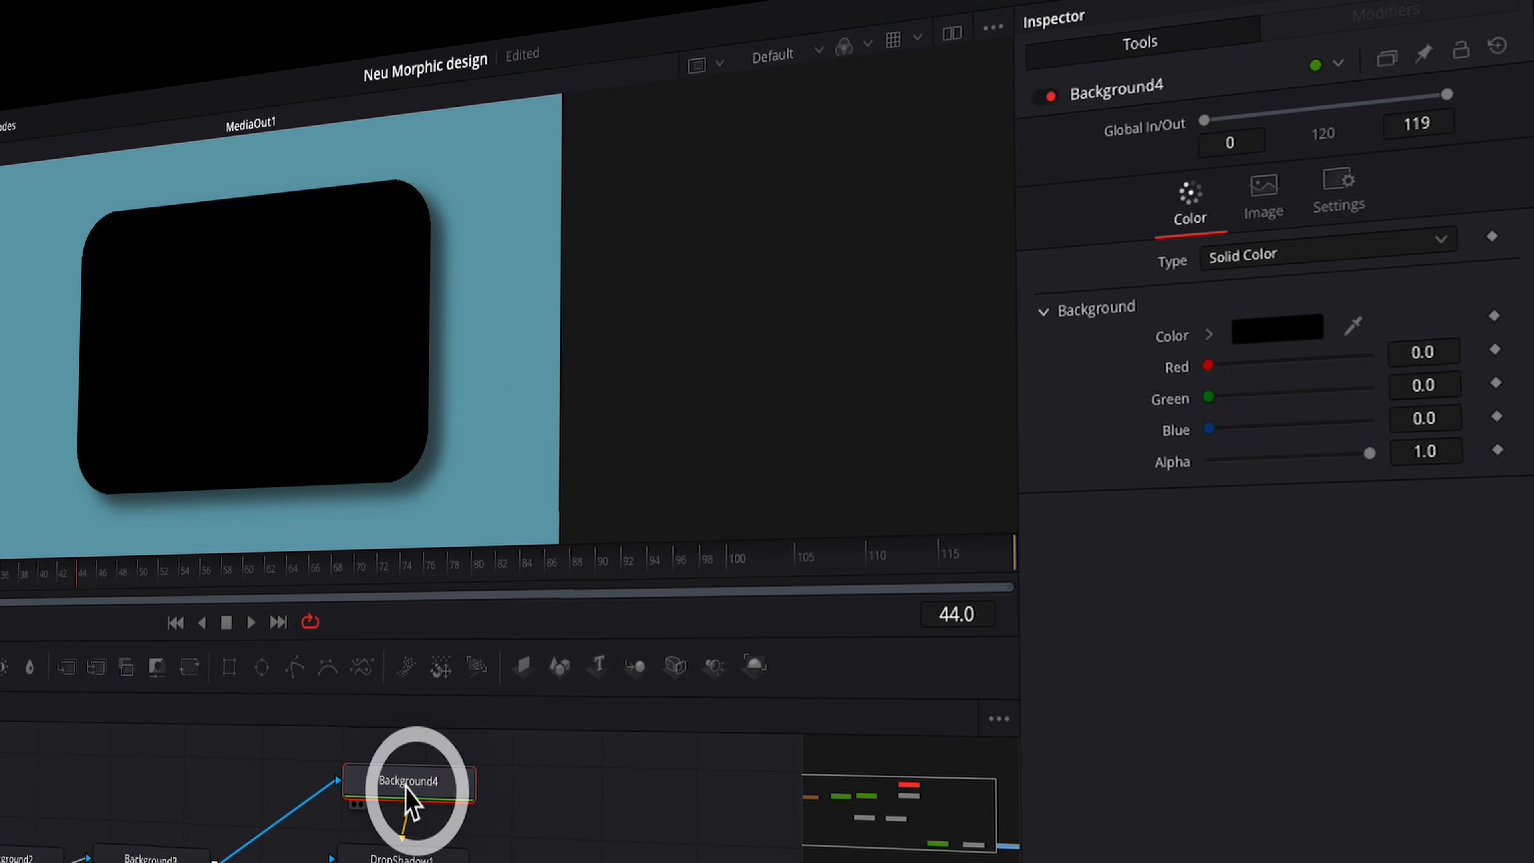
{"action": "left_click", "coordinate": [1333, 197]}
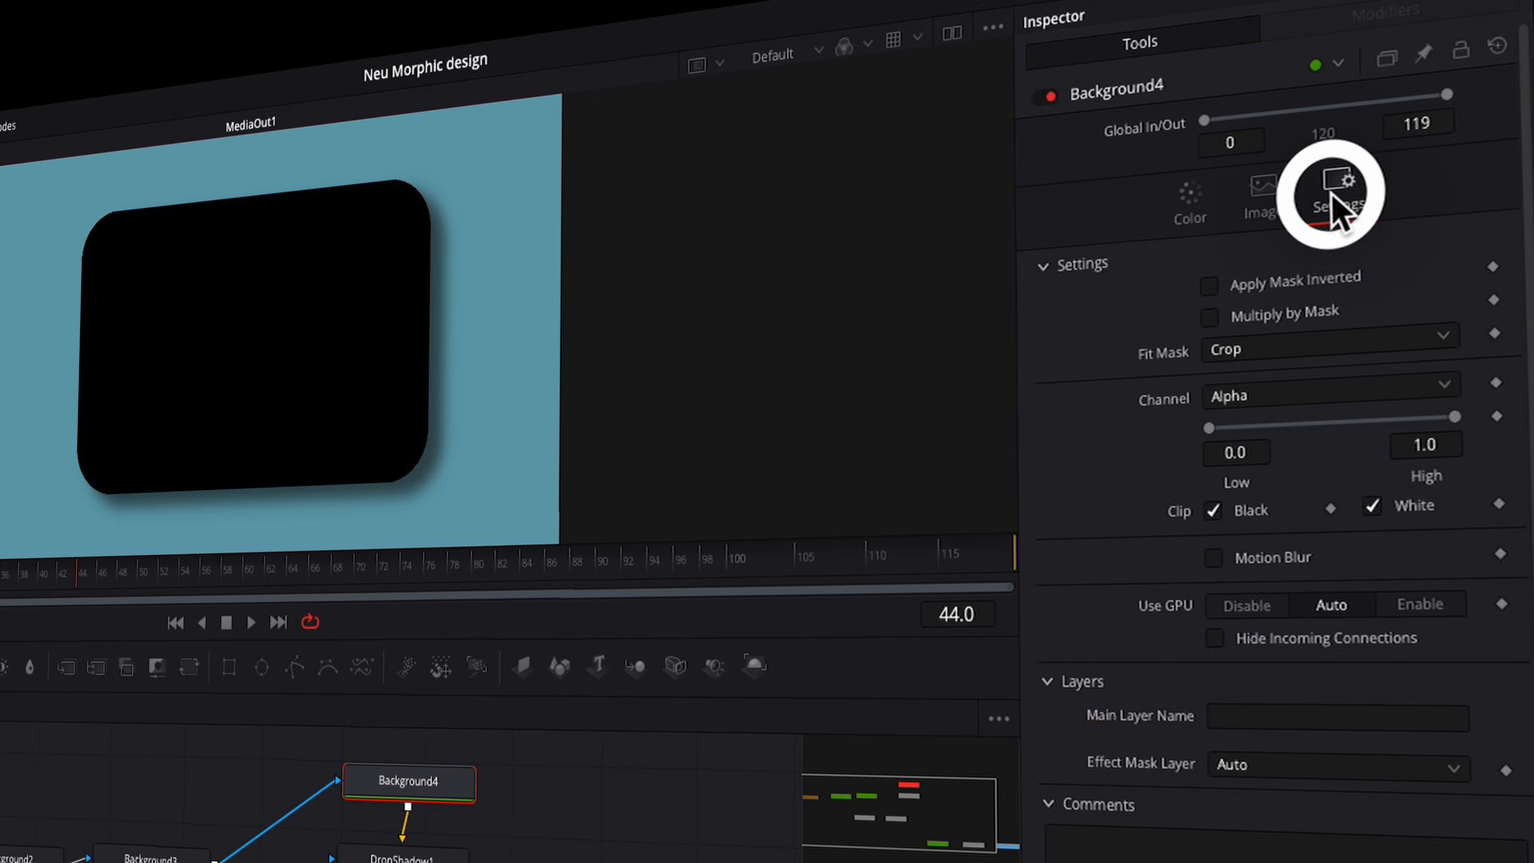
{"action": "left_click", "coordinate": [1210, 285]}
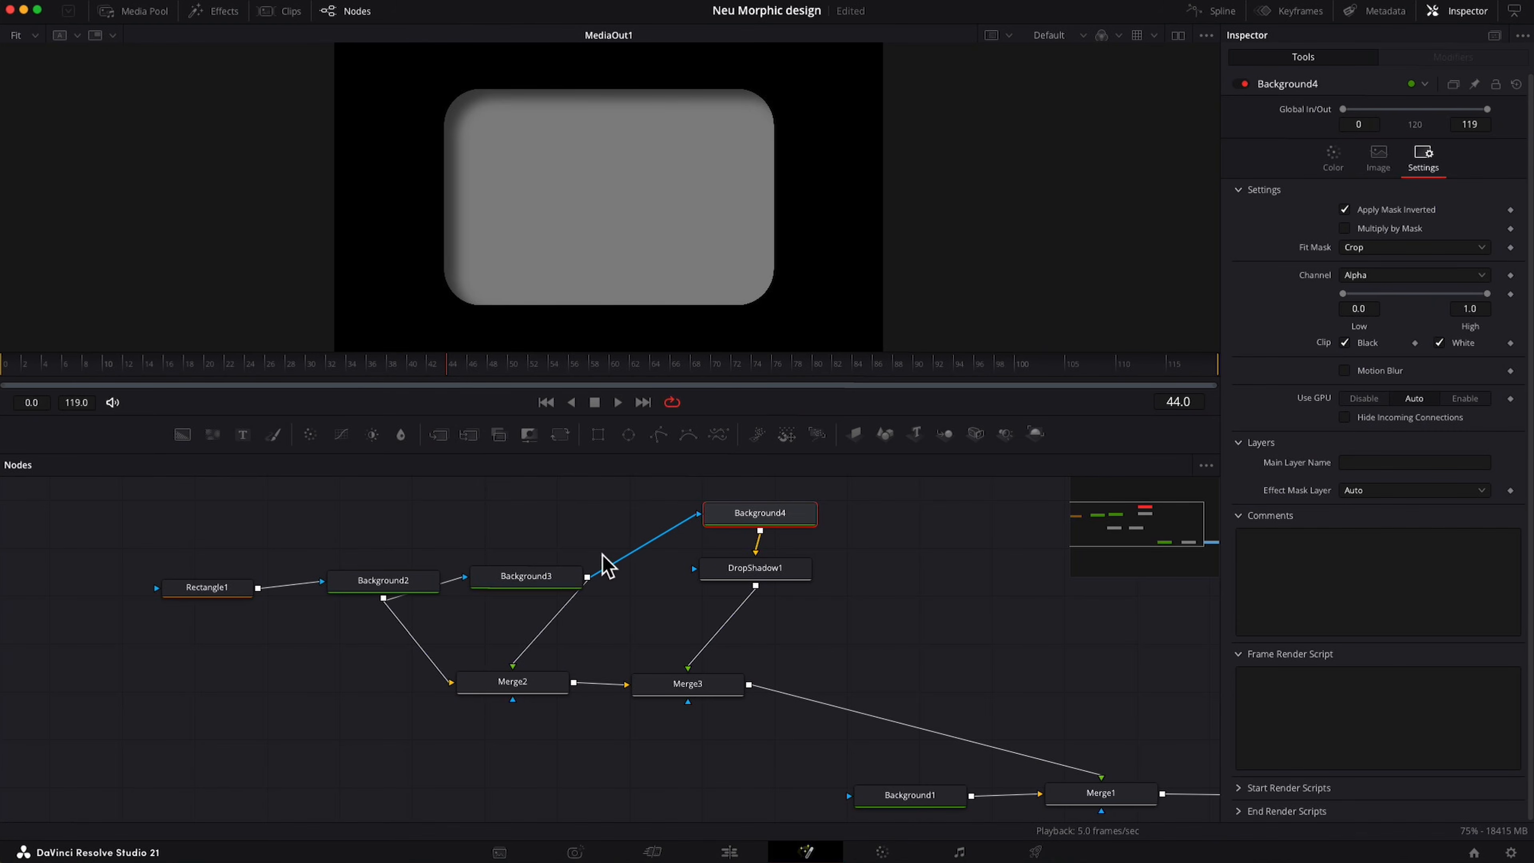
{"action": "left_click_drag", "start_coordinate": [586, 577], "coordinate": [689, 702]}
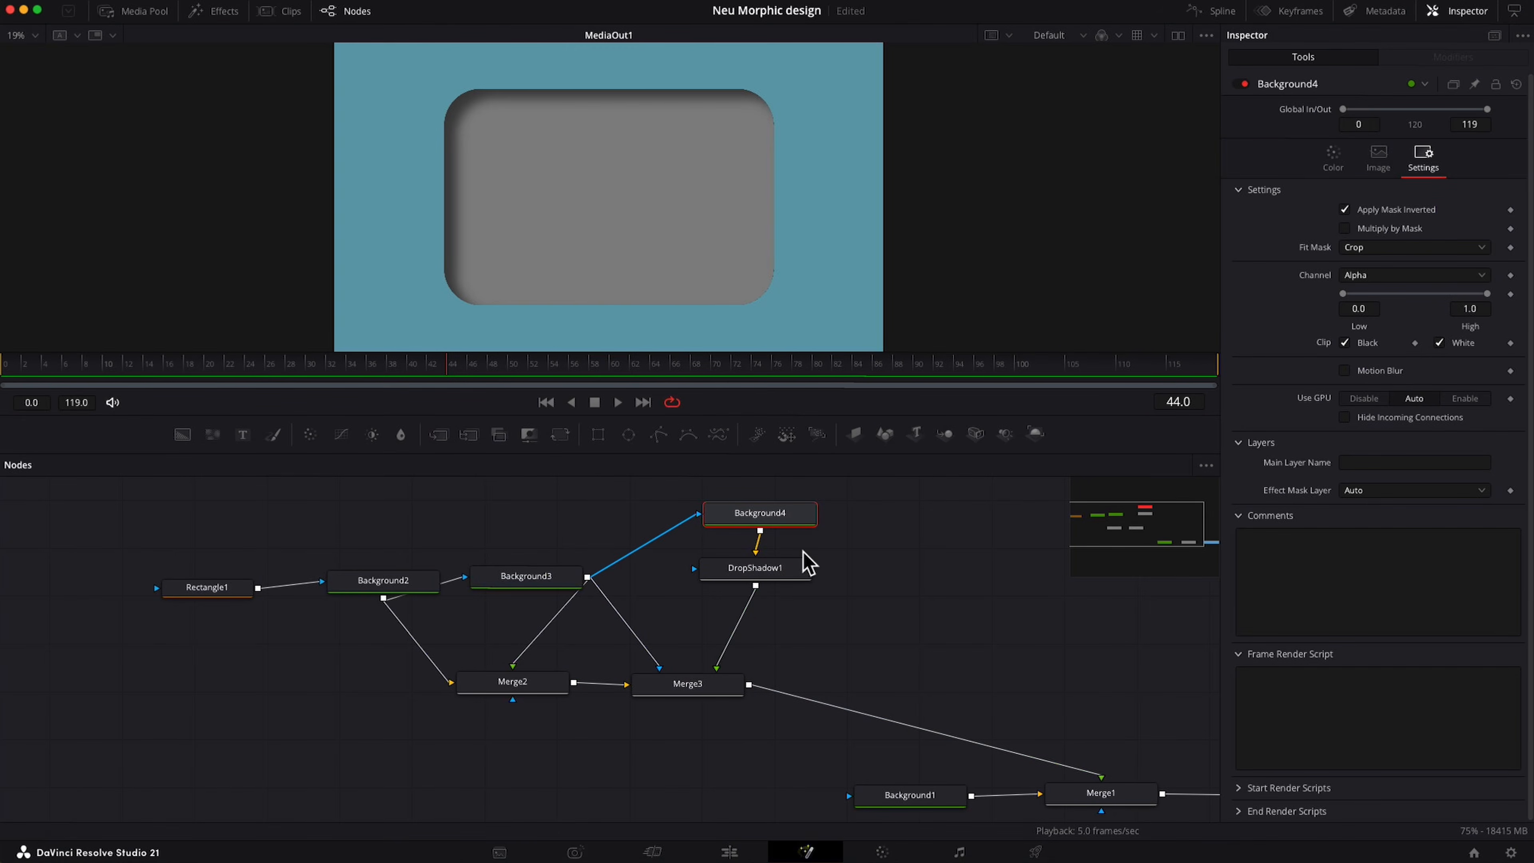
Set DropShadow1's blur to about 0.732 and its drop distance to about 0.0425.
{"action": "left_click", "coordinate": [785, 573]}
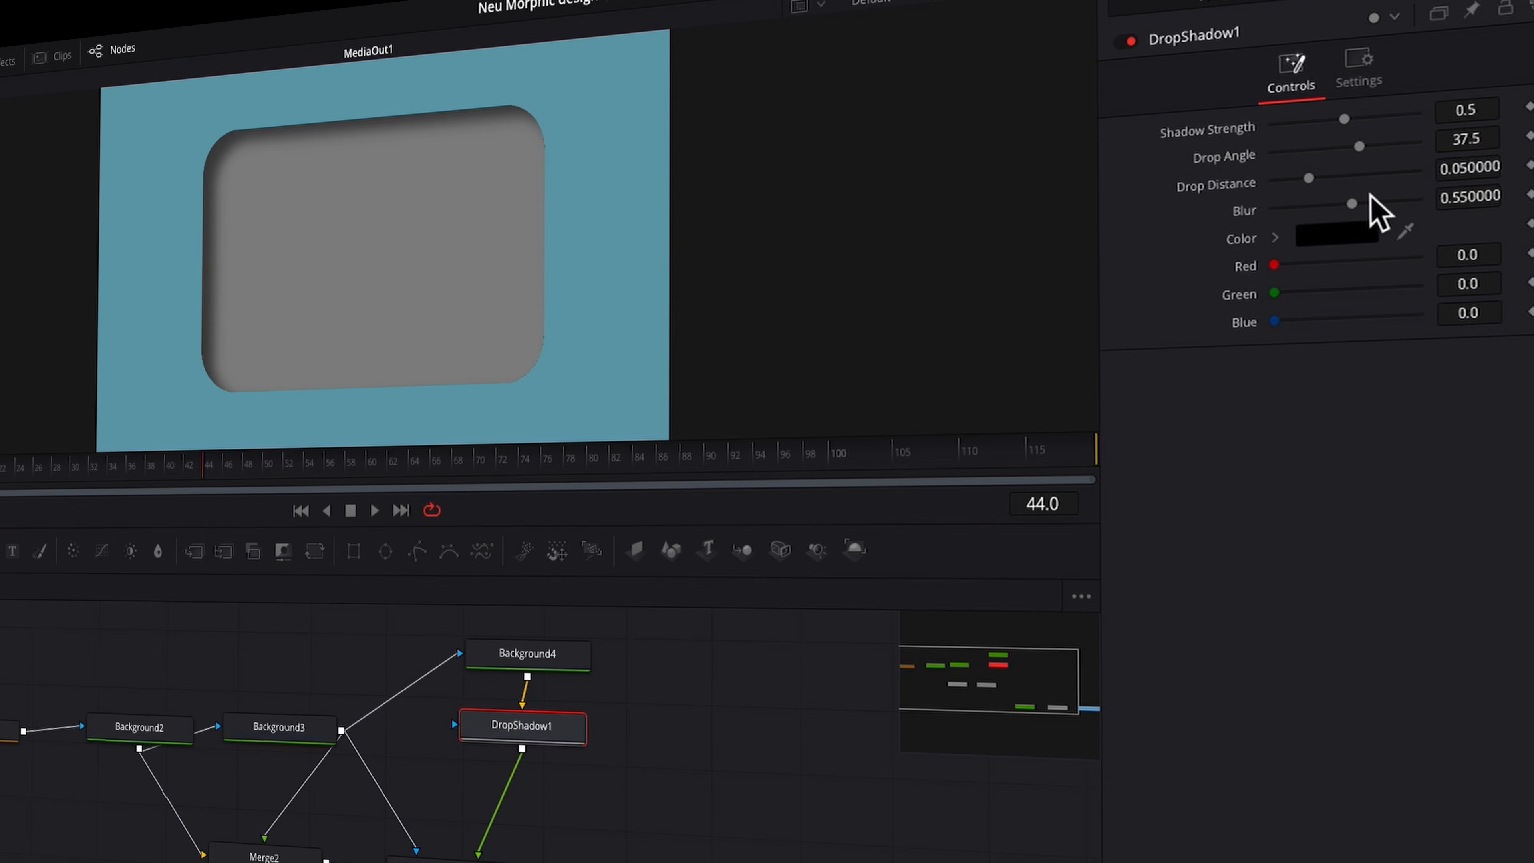
{"action": "left_click_drag", "start_coordinate": [1354, 203], "coordinate": [1378, 201]}
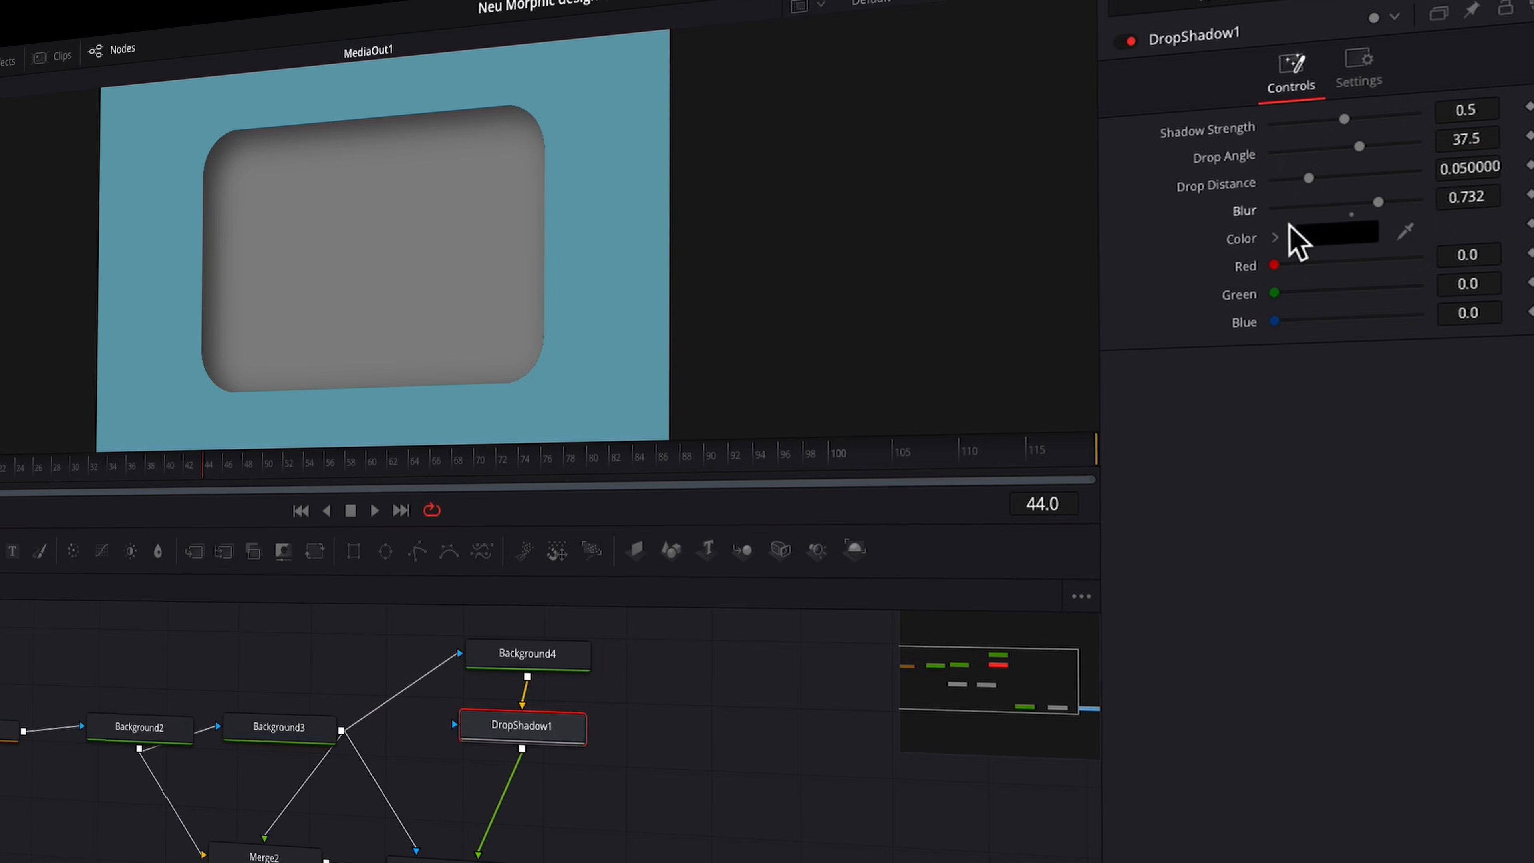
{"action": "left_click_drag", "start_coordinate": [1308, 179], "coordinate": [1304, 179]}
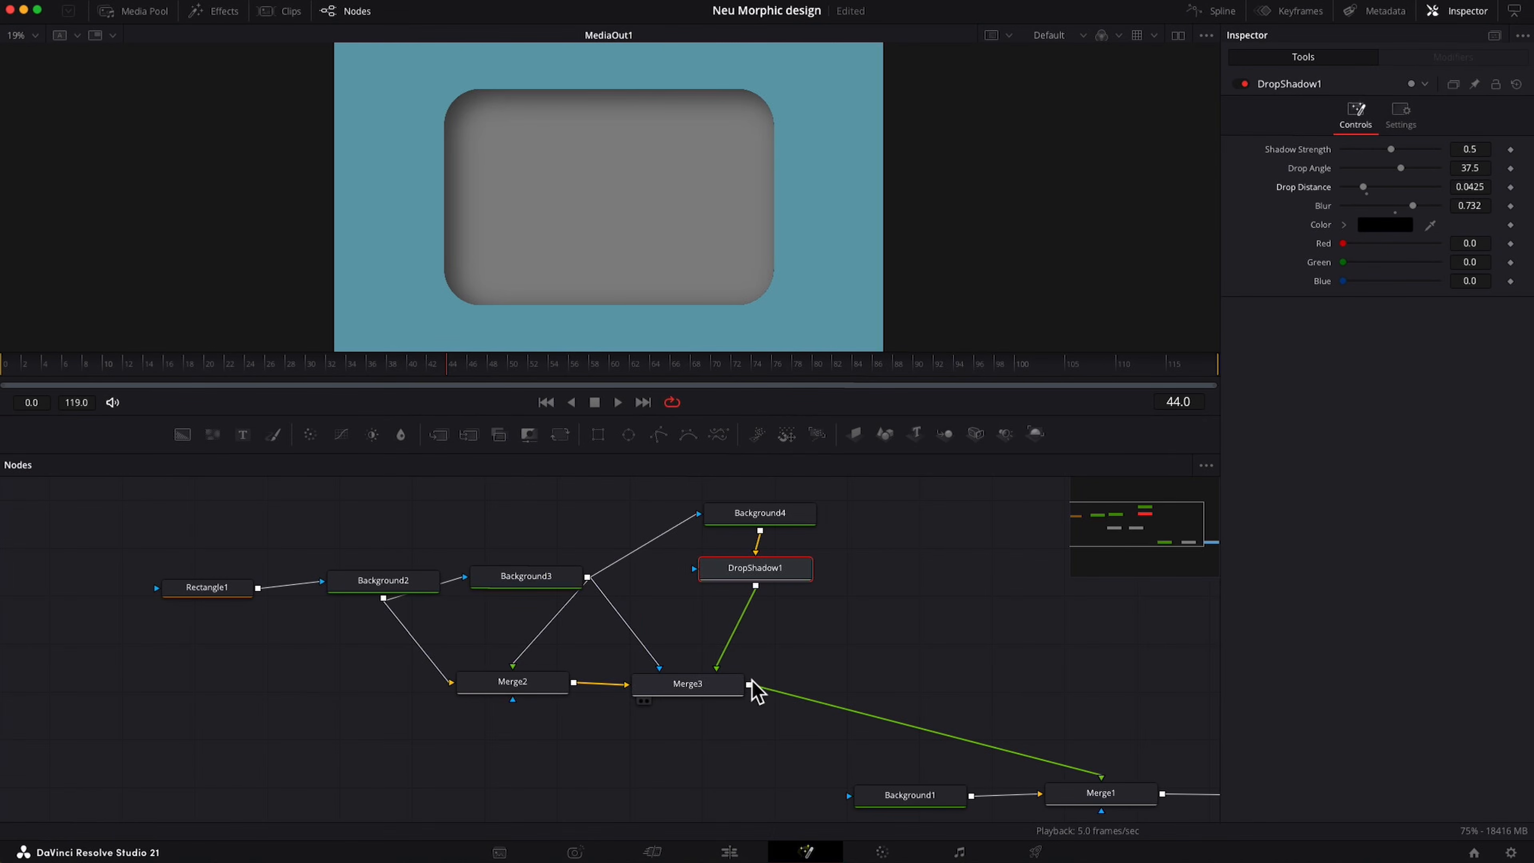
Duplicate Background4, DropShadow1 and Merge3 together and place the copies to the right of the originals.
{"action": "left_click_drag", "start_coordinate": [751, 702], "coordinate": [757, 510]}
{"action": "key", "text": "super+c"}
{"action": "left_click", "coordinate": [892, 567]}
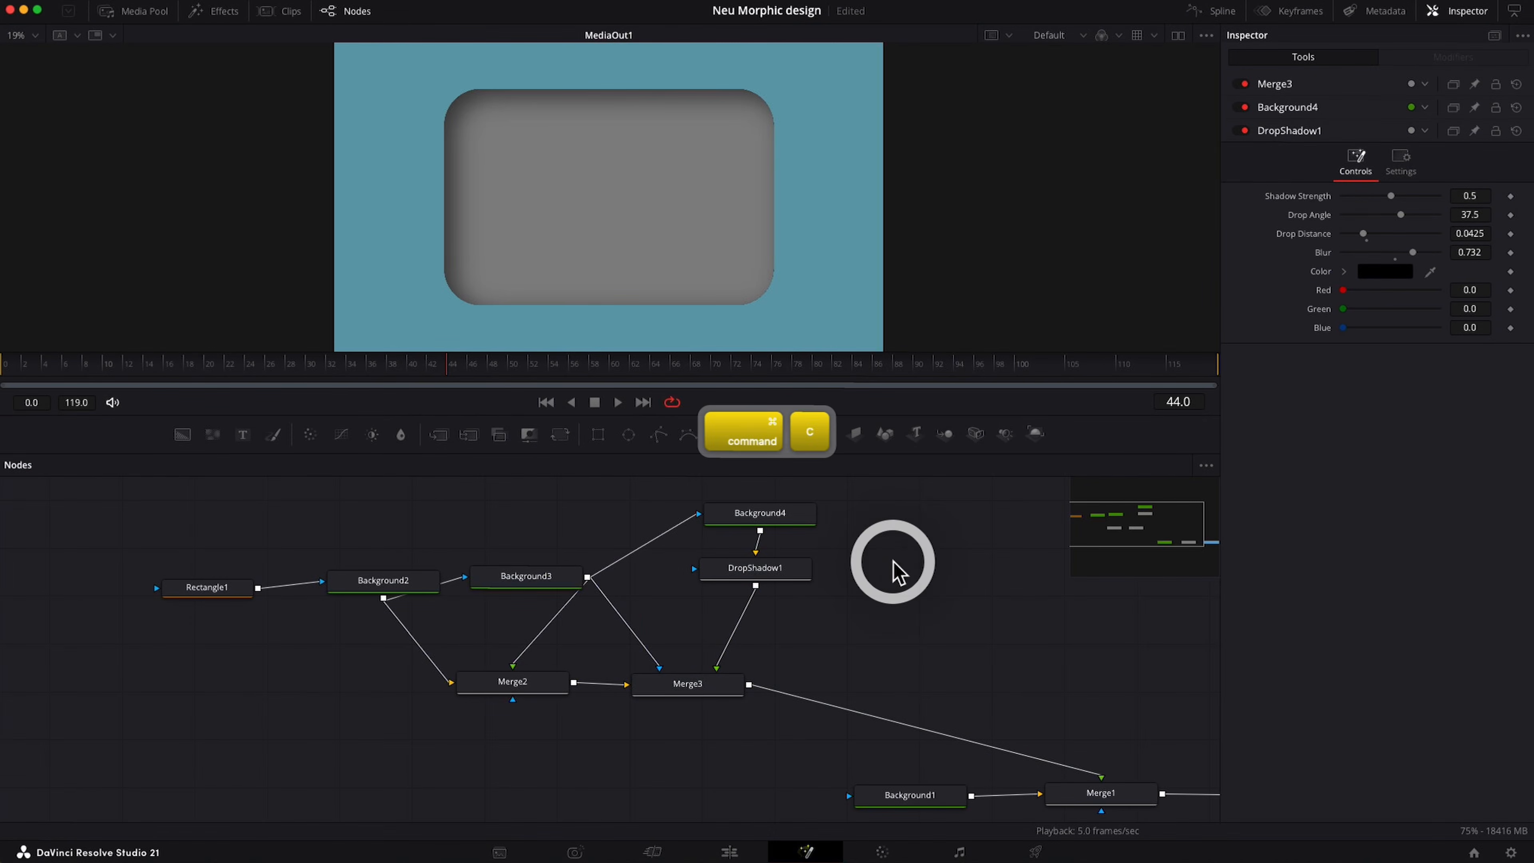
{"action": "key", "text": "super+v"}
{"action": "left_click_drag", "start_coordinate": [861, 670], "coordinate": [876, 783]}
{"action": "scroll", "coordinate": [1002, 652], "scroll_direction": "down", "scroll_amount": 4}
Reroute Merge3's output into the background of Merge3_1 and connect Merge3_1 to Merge1's foreground.
{"action": "left_click_drag", "start_coordinate": [1028, 753], "coordinate": [764, 648]}
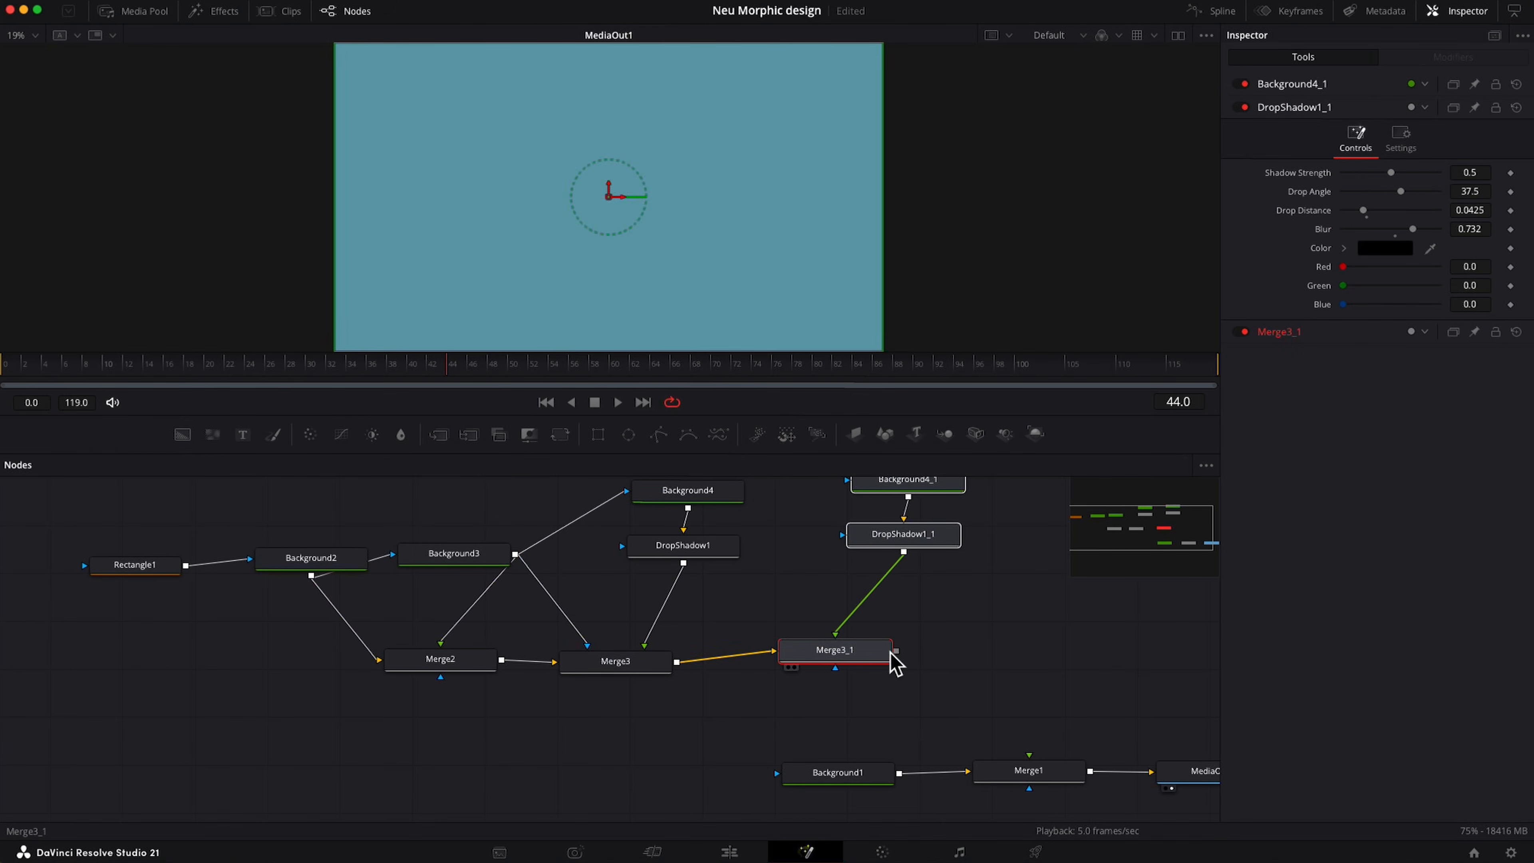
{"action": "left_click_drag", "start_coordinate": [890, 652], "coordinate": [1028, 755]}
{"action": "scroll", "coordinate": [1072, 639], "scroll_direction": "up", "scroll_amount": 2}
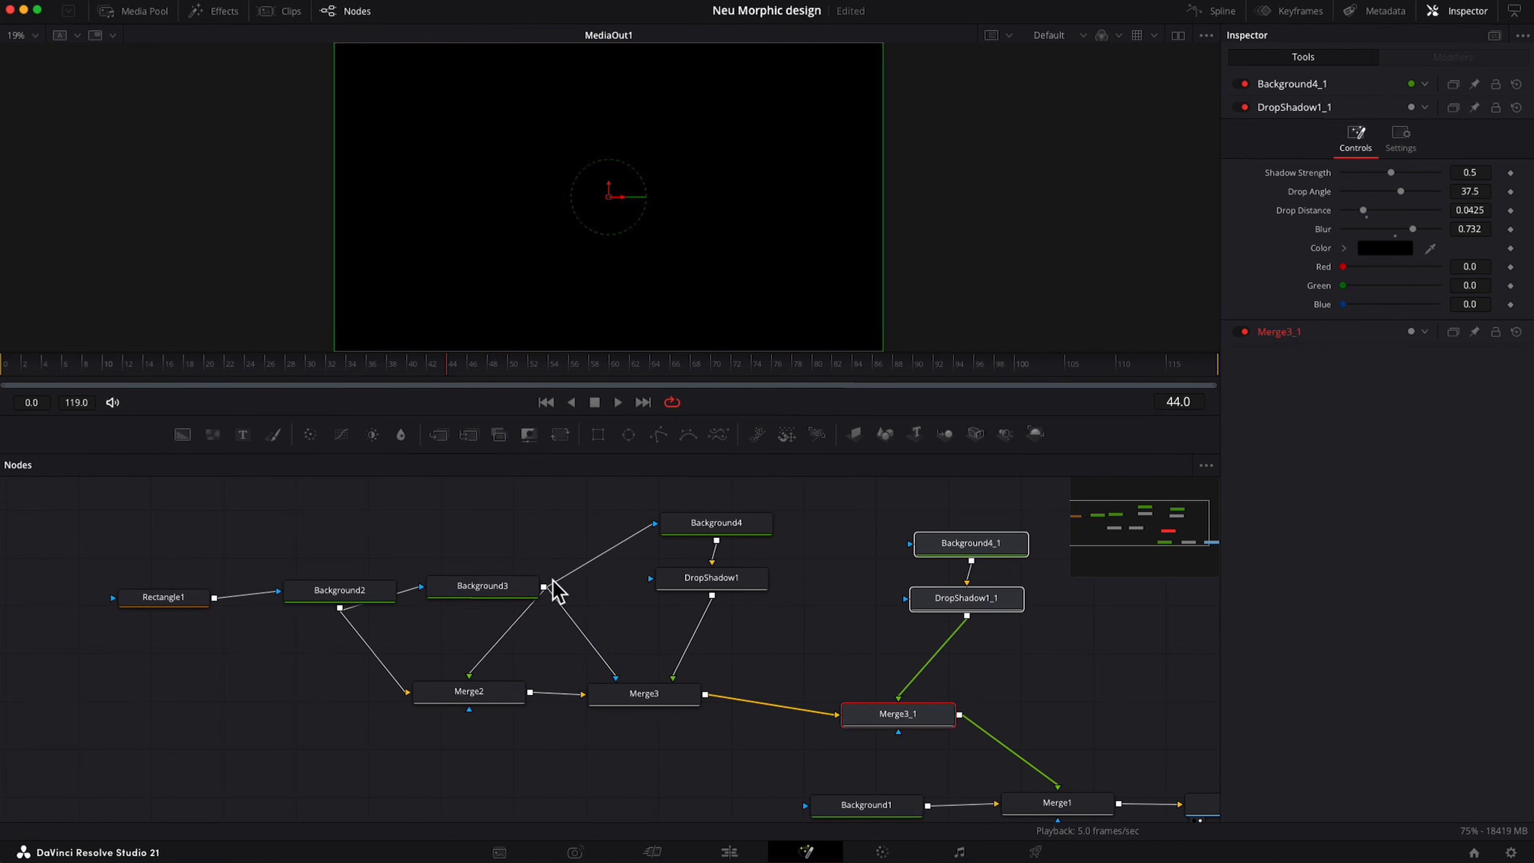
Connect Background3's output to the mask inputs of Background4_1 and Merge3_1, and shift the duplicated nodes slightly closer.
{"action": "left_click_drag", "start_coordinate": [545, 588], "coordinate": [916, 543]}
{"action": "left_click_drag", "start_coordinate": [543, 587], "coordinate": [898, 728]}
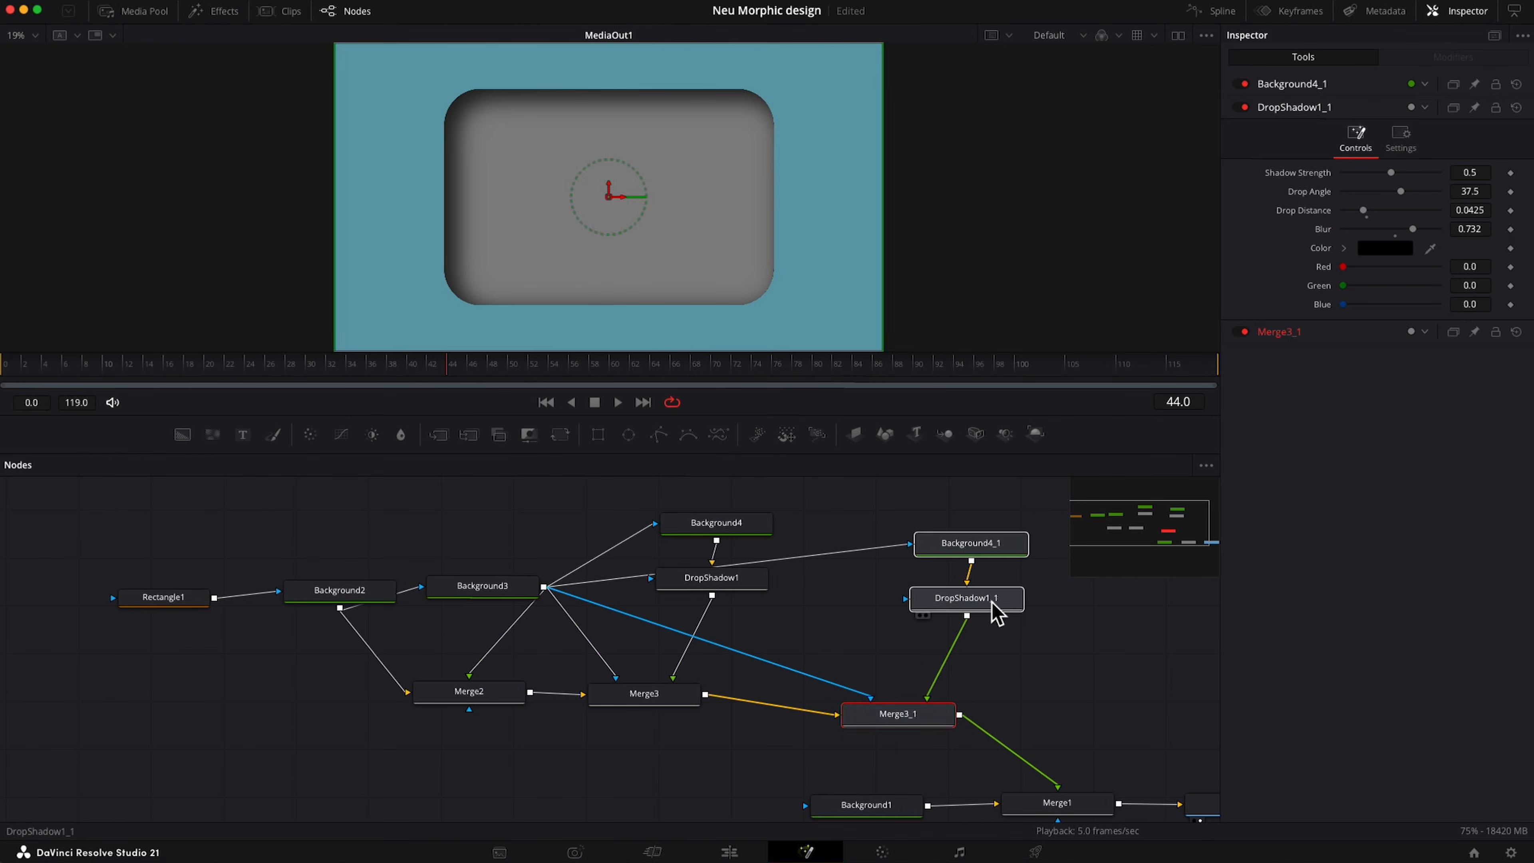
{"action": "left_click_drag", "start_coordinate": [992, 606], "coordinate": [969, 603]}
{"action": "left_click", "coordinate": [1009, 654]}
Set DropShadow1_1's color to white and its drop angle to about -143.
{"action": "left_click", "coordinate": [939, 597]}
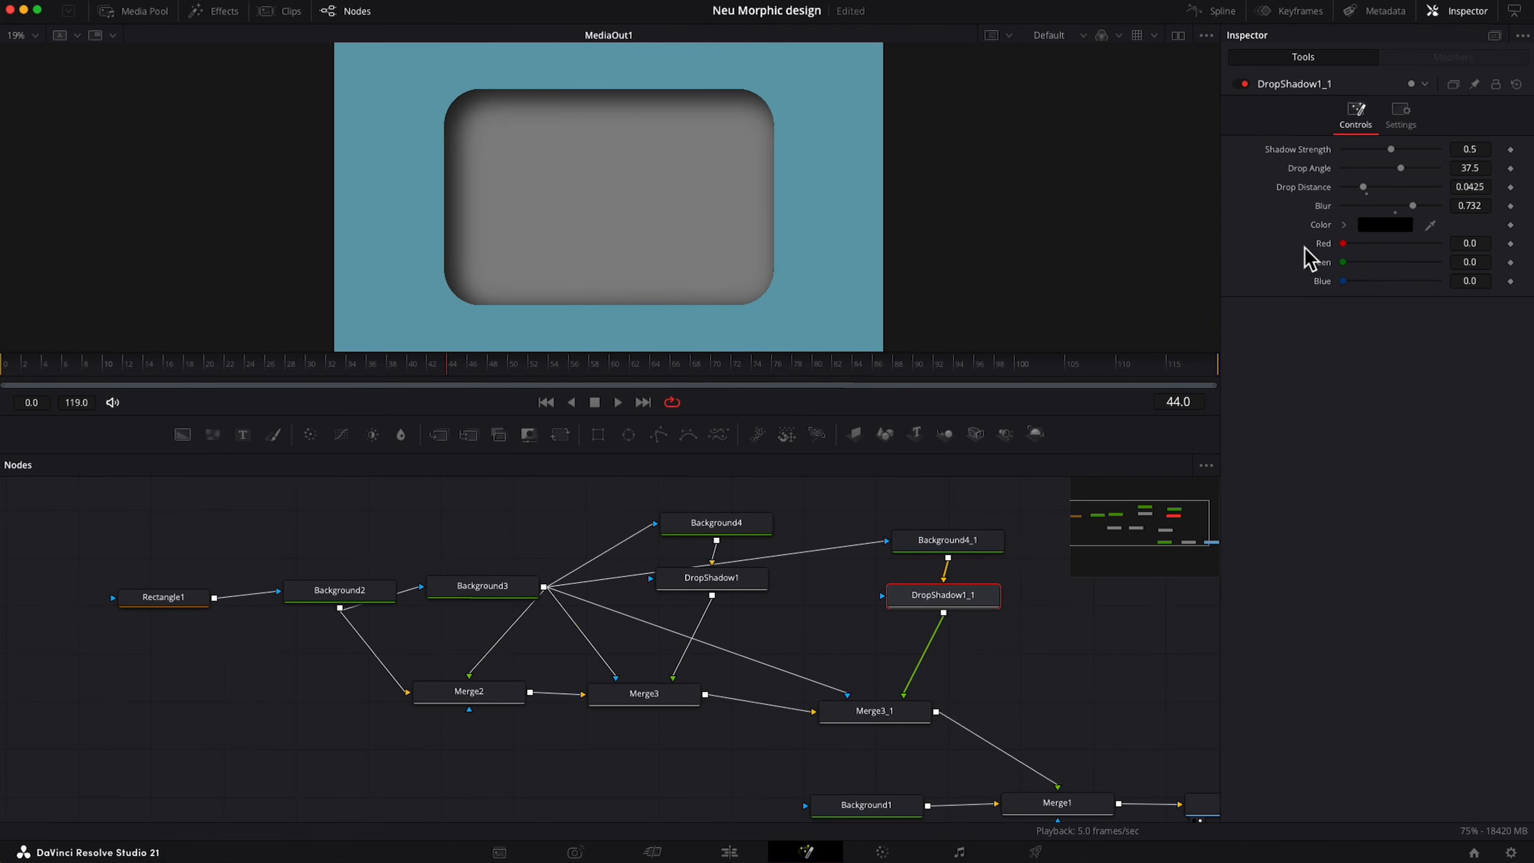
{"action": "left_click", "coordinate": [1384, 225]}
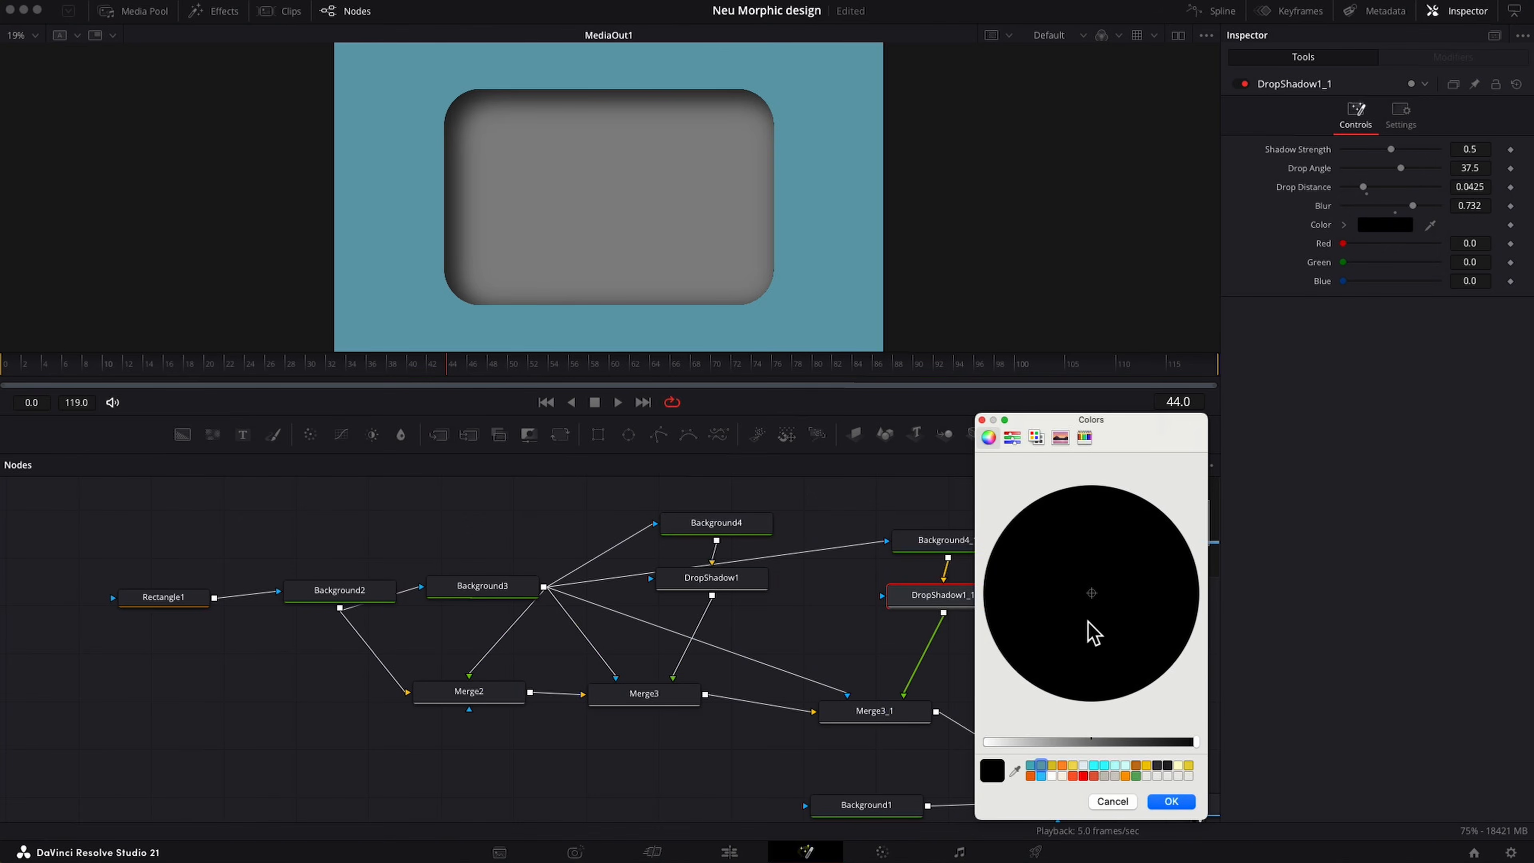
{"action": "left_click_drag", "start_coordinate": [1002, 745], "coordinate": [959, 744]}
{"action": "left_click", "coordinate": [1171, 801]}
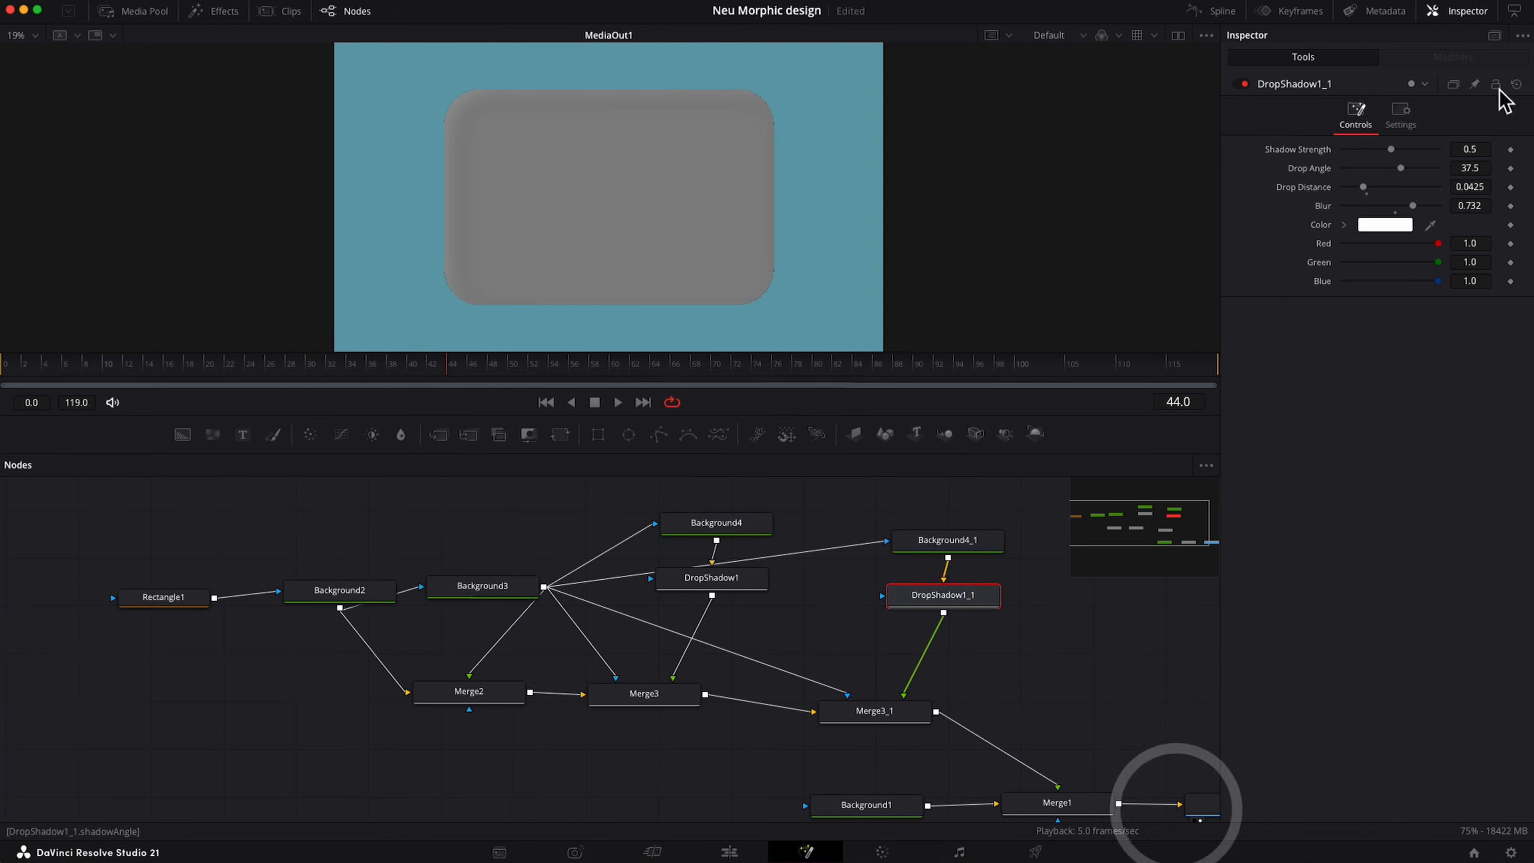
{"action": "left_click_drag", "start_coordinate": [1402, 170], "coordinate": [1355, 169]}
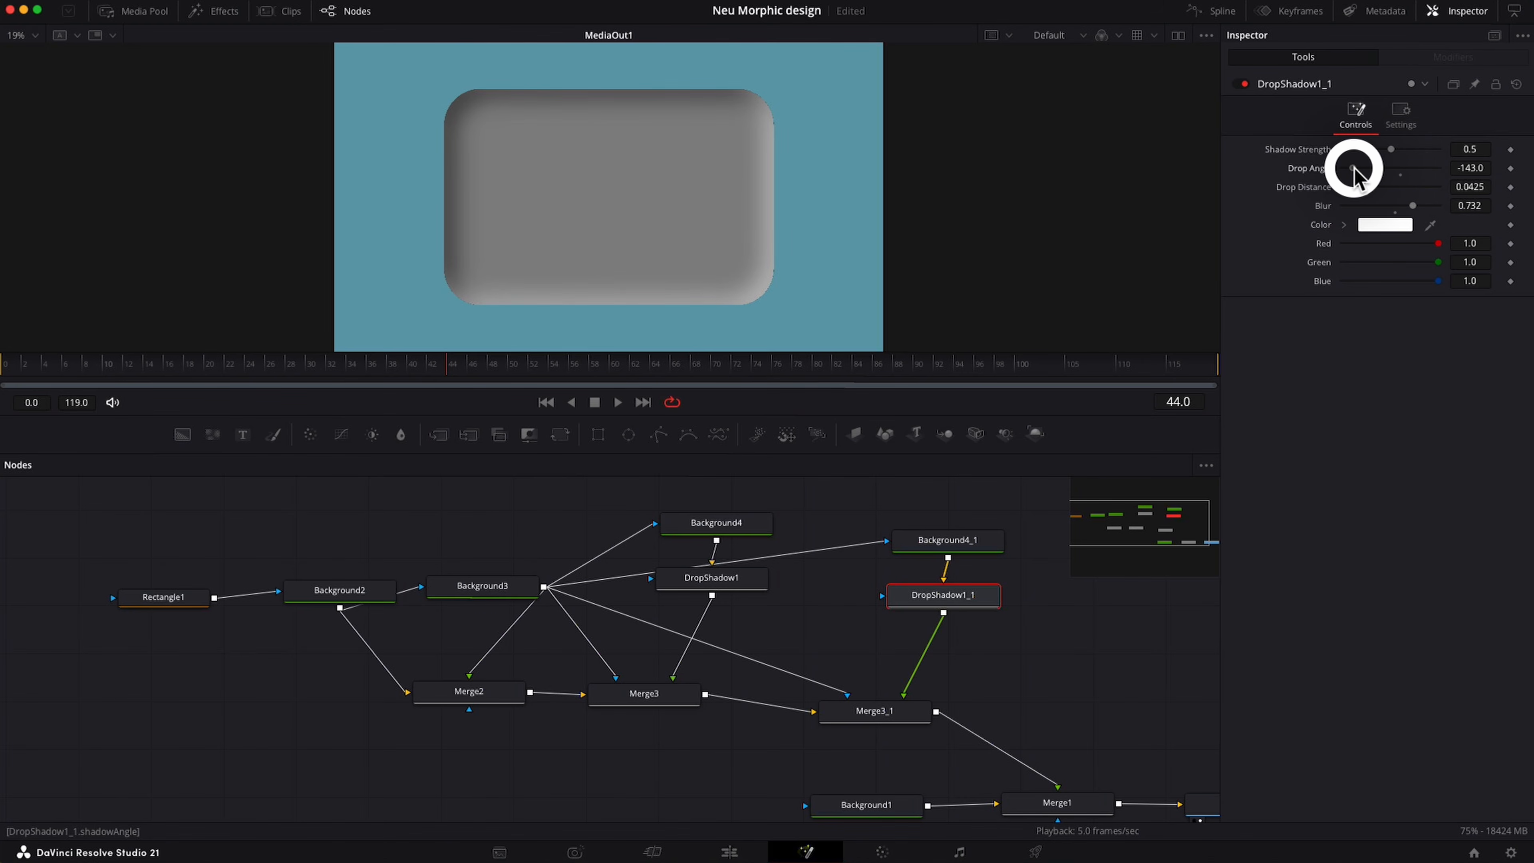
{"action": "left_click_drag", "start_coordinate": [1353, 168], "coordinate": [1353, 168]}
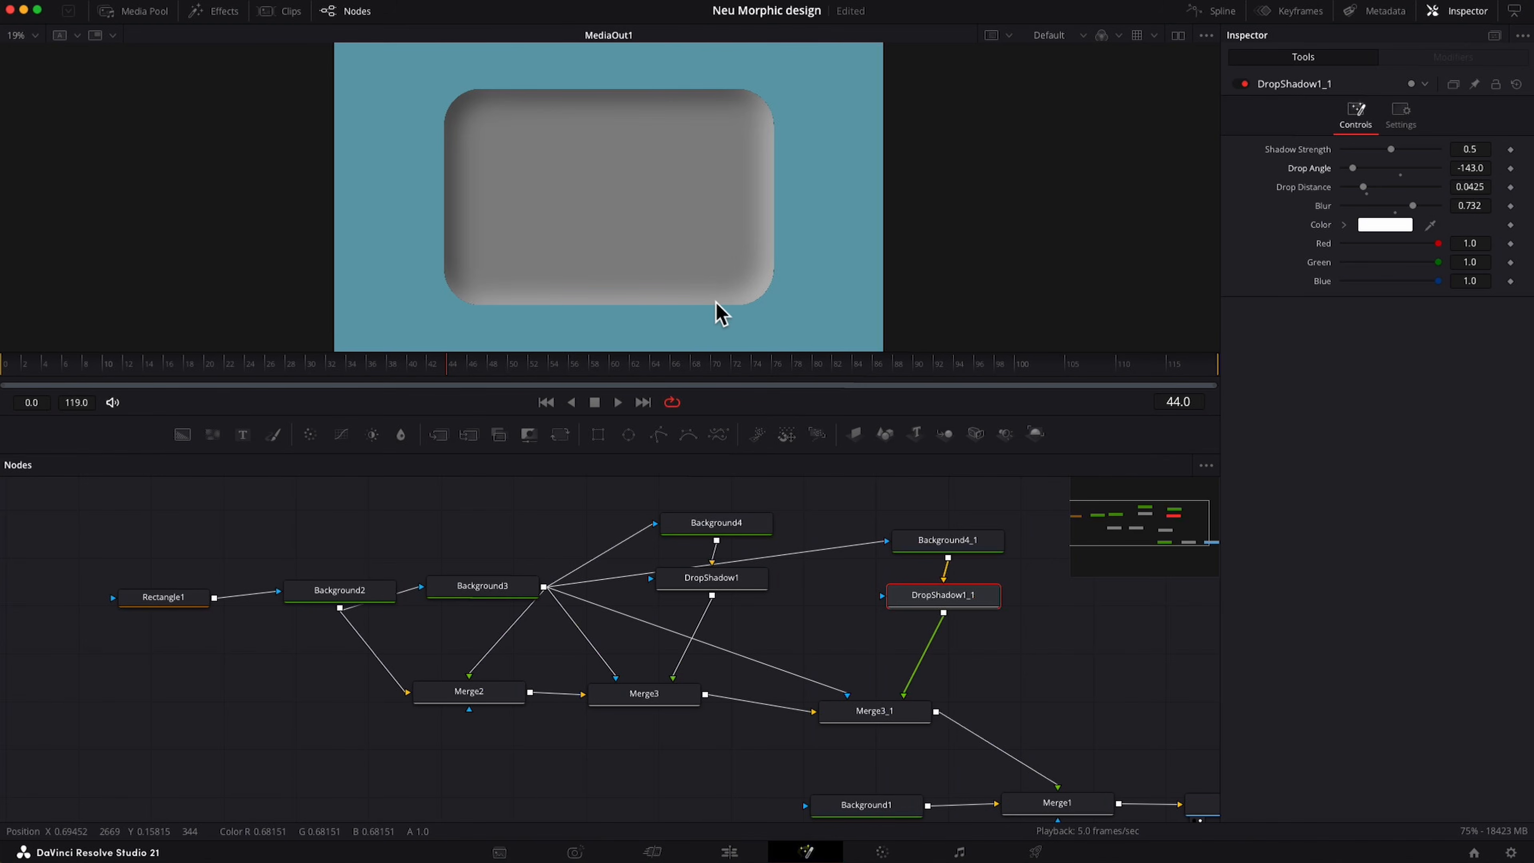
Insert a Blur node between Merge3_1 and Merge1 and move it slightly away from Merge3_1.
{"action": "scroll", "coordinate": [1055, 746], "scroll_direction": "right", "scroll_amount": 10}
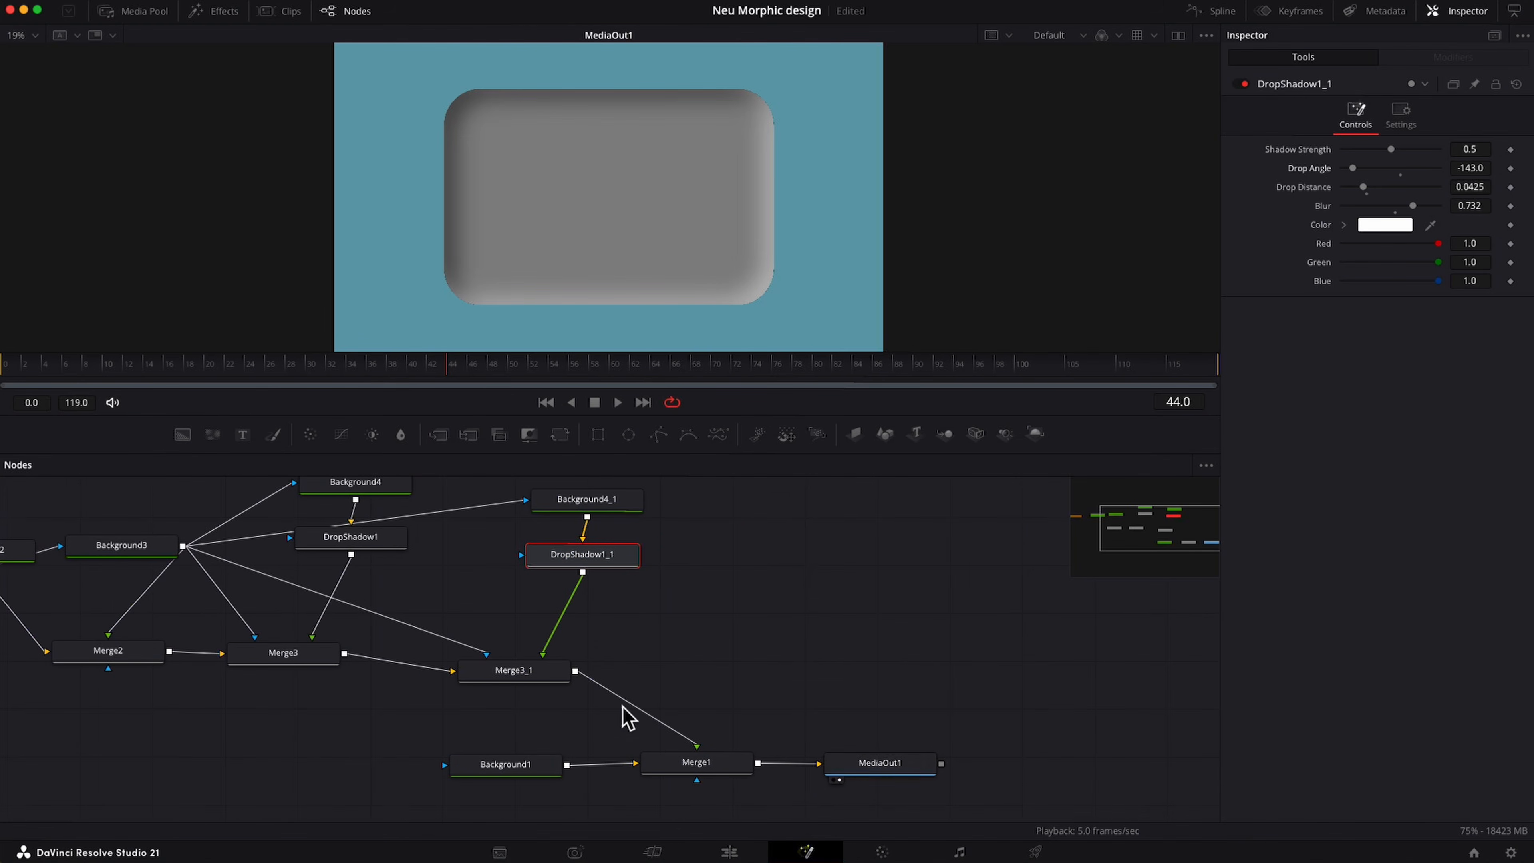
{"action": "scroll", "coordinate": [623, 707], "scroll_direction": "left", "scroll_amount": 2}
{"action": "left_click_drag", "start_coordinate": [593, 701], "coordinate": [600, 687]}
{"action": "key", "text": "shift+space"}
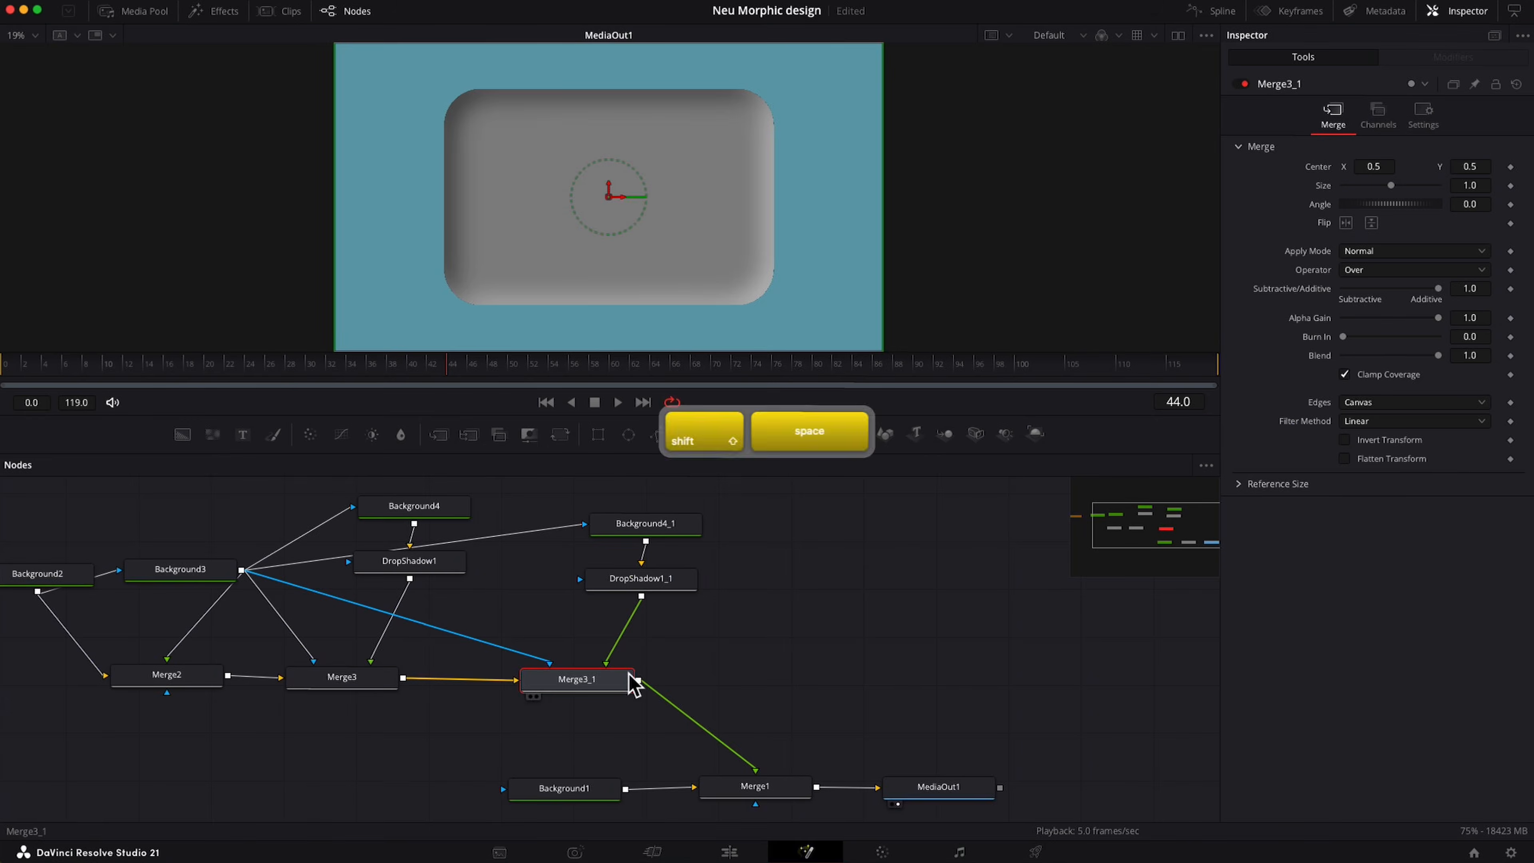
{"action": "type", "text": "blur"}
{"action": "key", "text": "Return"}
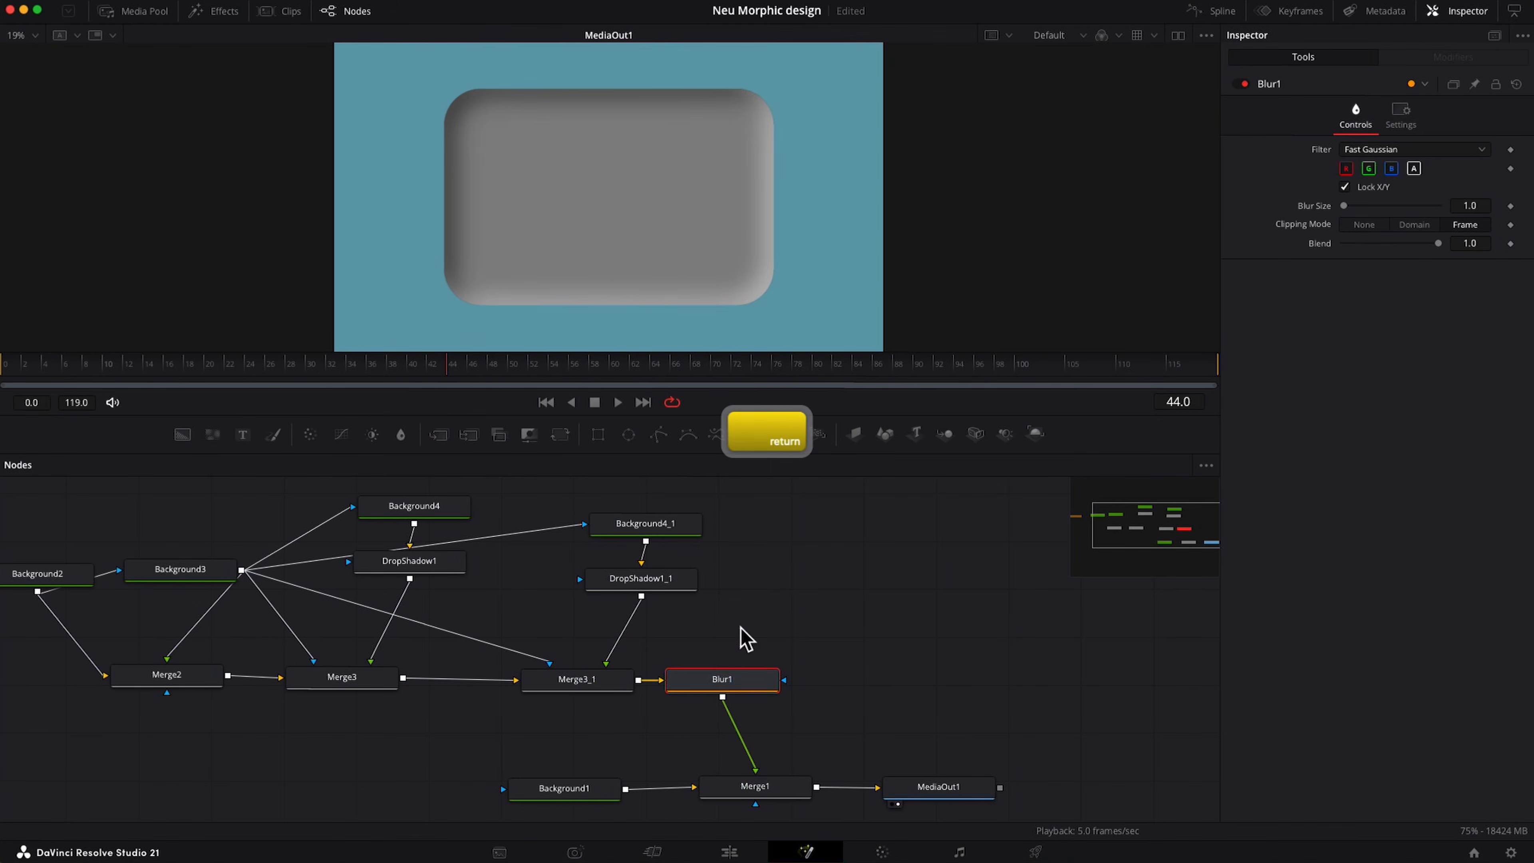
{"action": "left_click_drag", "start_coordinate": [752, 680], "coordinate": [771, 684]}
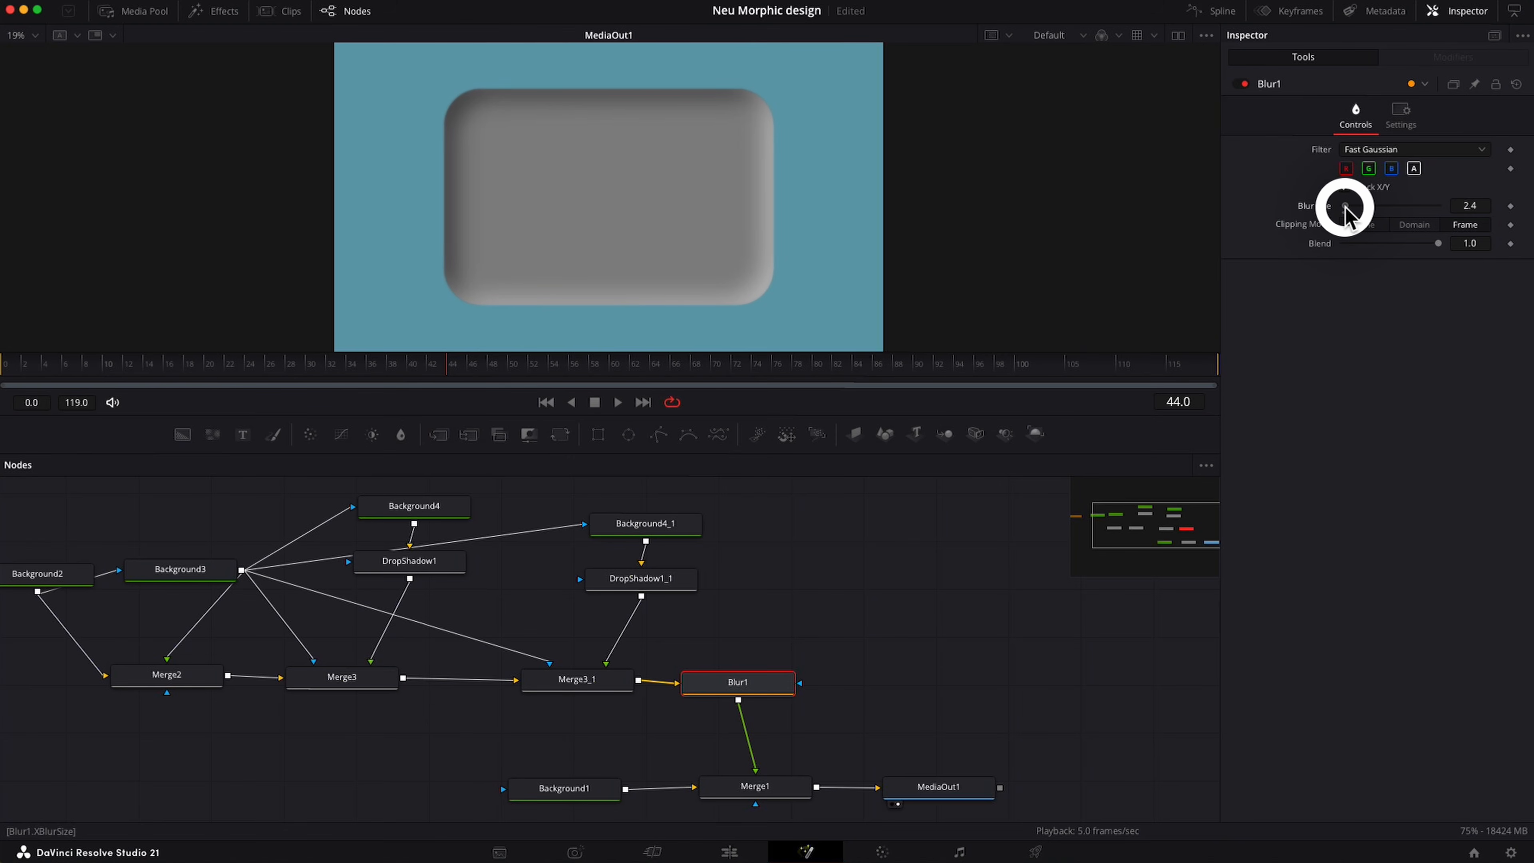
Set Blur1's blur size to 1.5.
{"action": "left_click_drag", "start_coordinate": [1345, 208], "coordinate": [1347, 208]}
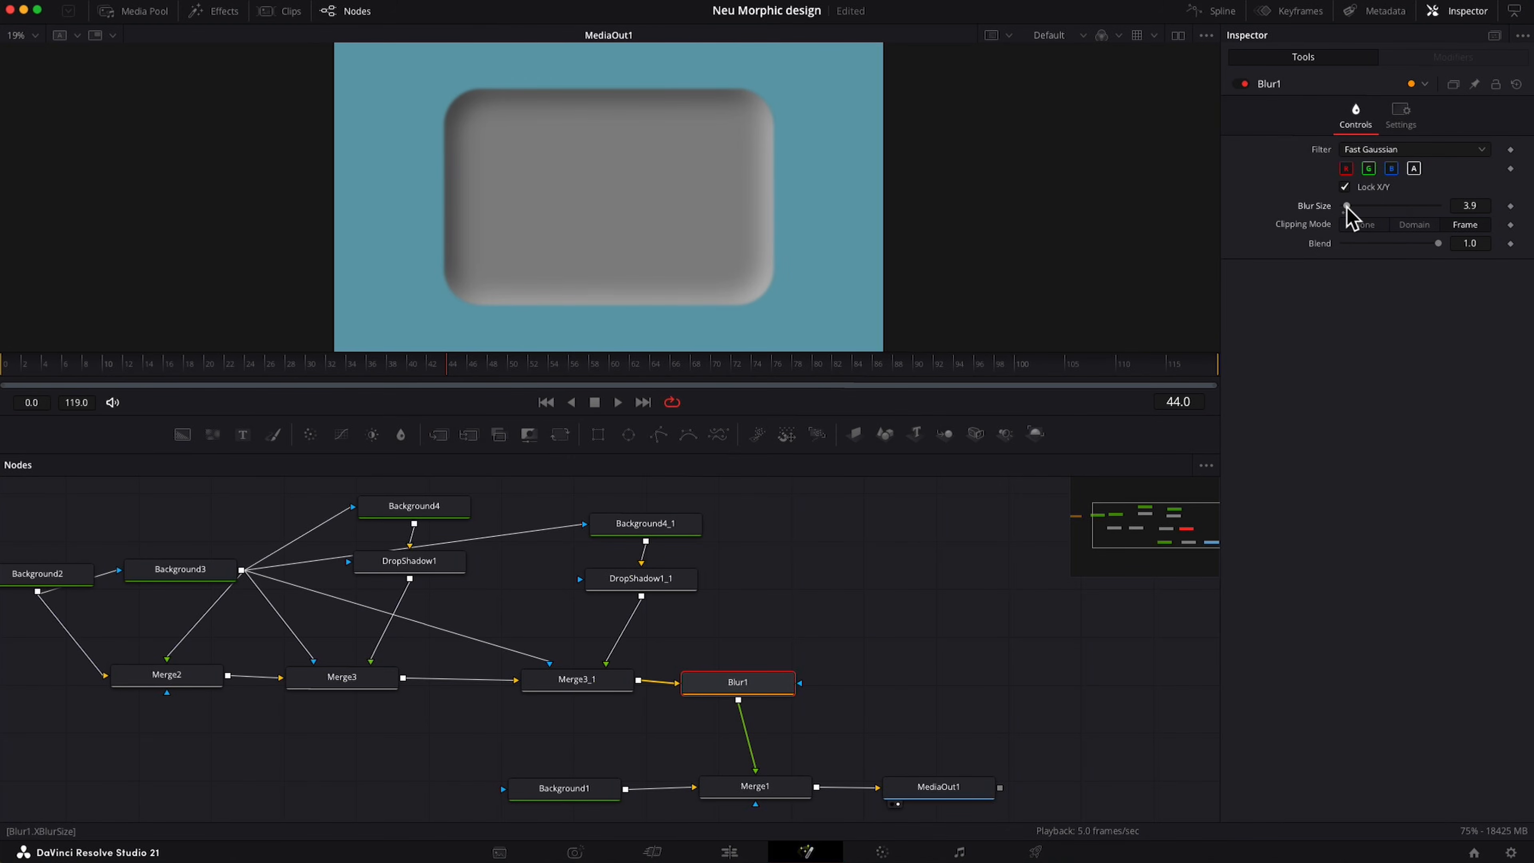
{"action": "left_click", "coordinate": [1469, 204]}
{"action": "type", "text": "15"}
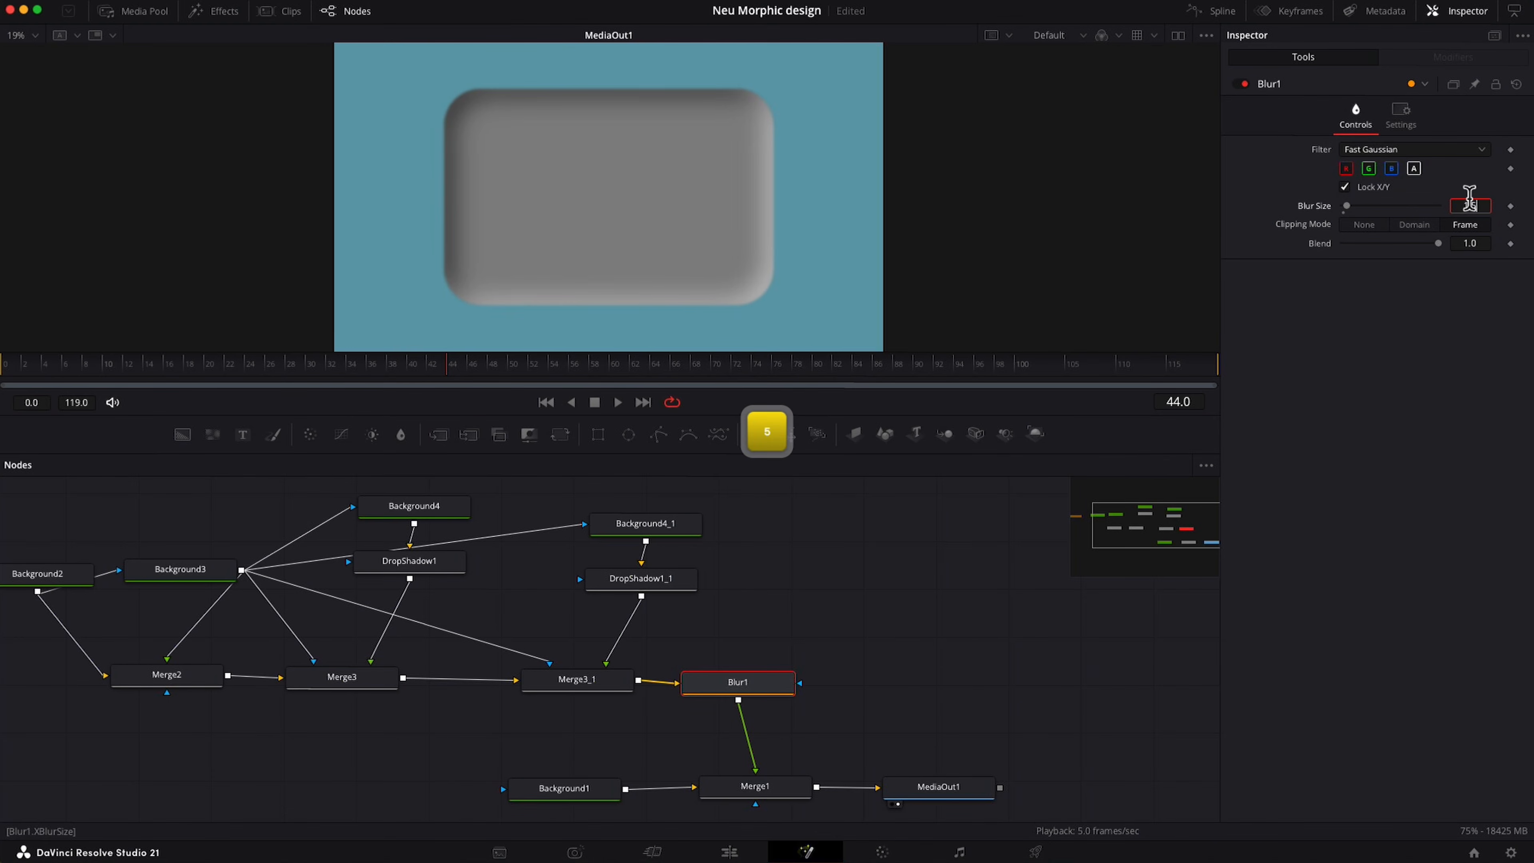
{"action": "key", "text": "Return"}
Insert a Transform node after Blur1, then try changing its angle and undo that change.
{"action": "left_click", "coordinate": [760, 682]}
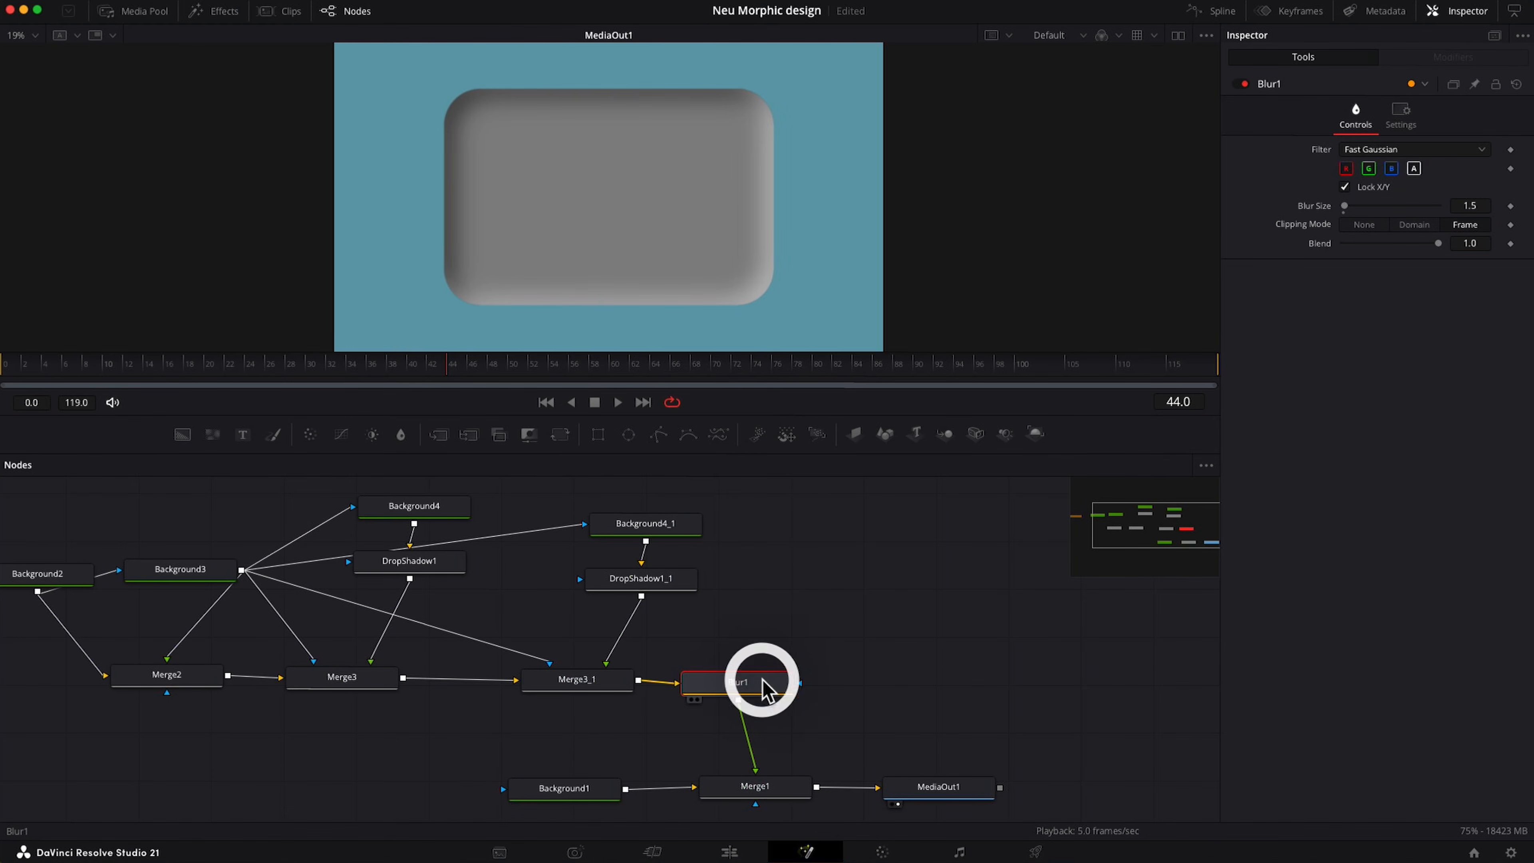
{"action": "key", "text": "shift+space"}
{"action": "type", "text": "trans"}
{"action": "key", "text": "Return"}
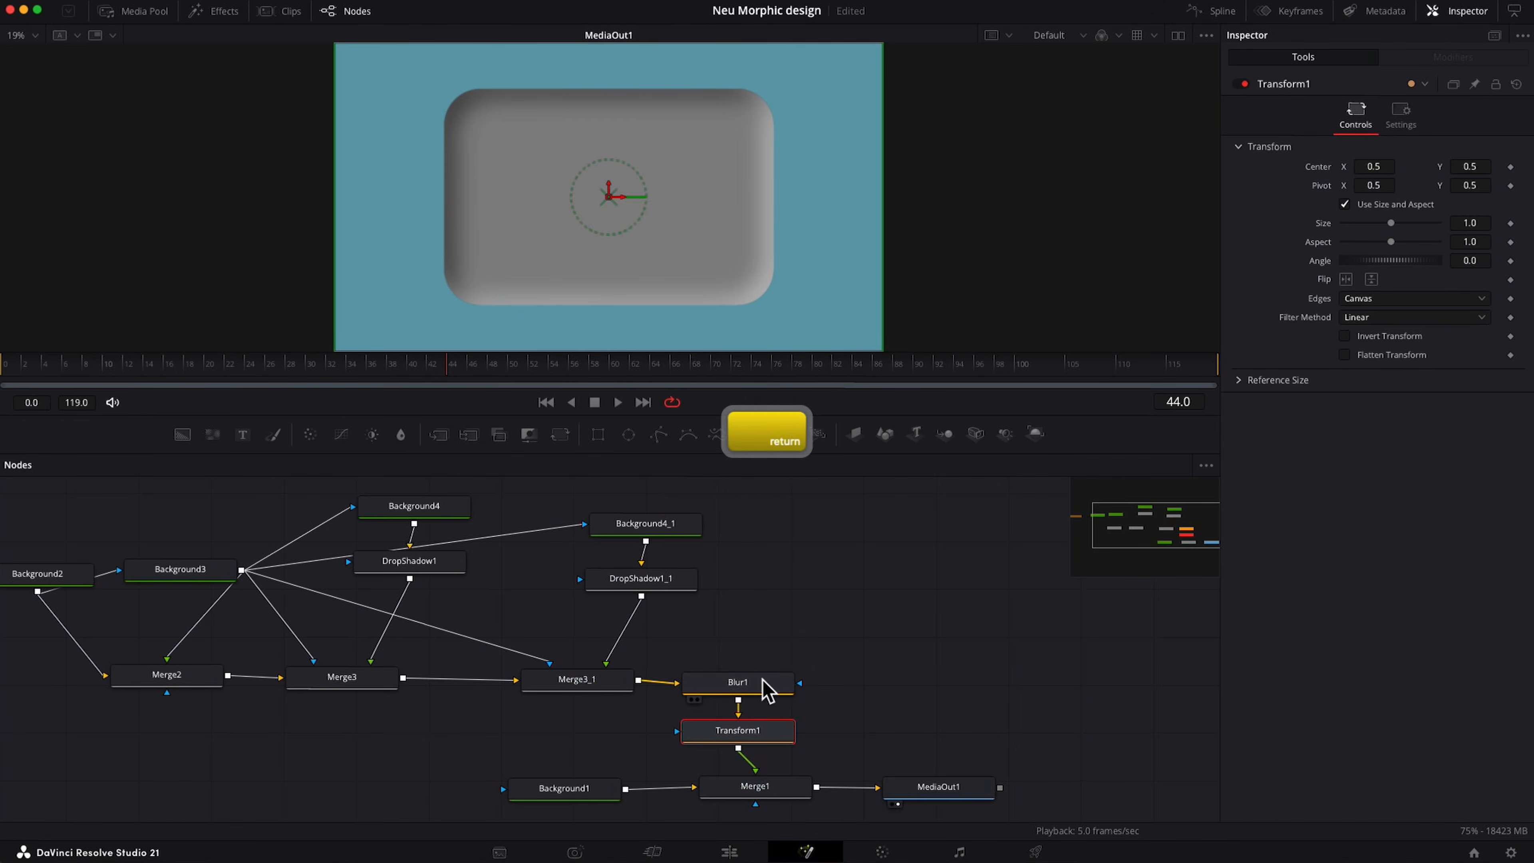
{"action": "mouse_move", "coordinate": [1398, 261]}
{"action": "left_mouse_down"}
{"action": "mouse_move", "coordinate": [1342, 257]}
{"action": "mouse_move", "coordinate": [1370, 269]}
{"action": "left_mouse_up"}
{"action": "key", "text": "super+z"}
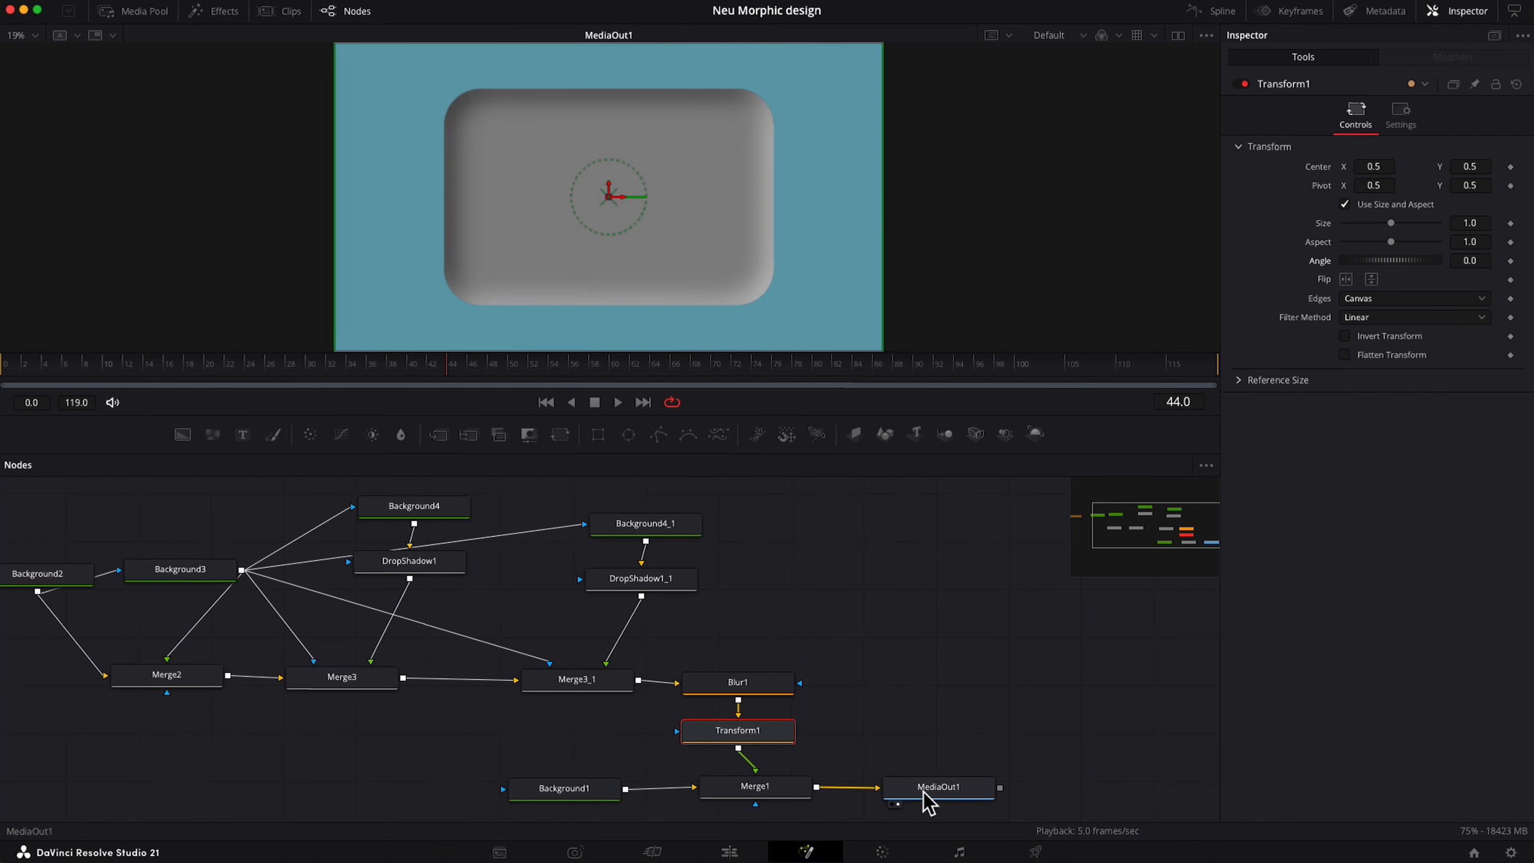
Move MediaOut1 farther right and shift Background1 and Merge1 together to the left to make room between them.
{"action": "left_click_drag", "start_coordinate": [923, 792], "coordinate": [1102, 786]}
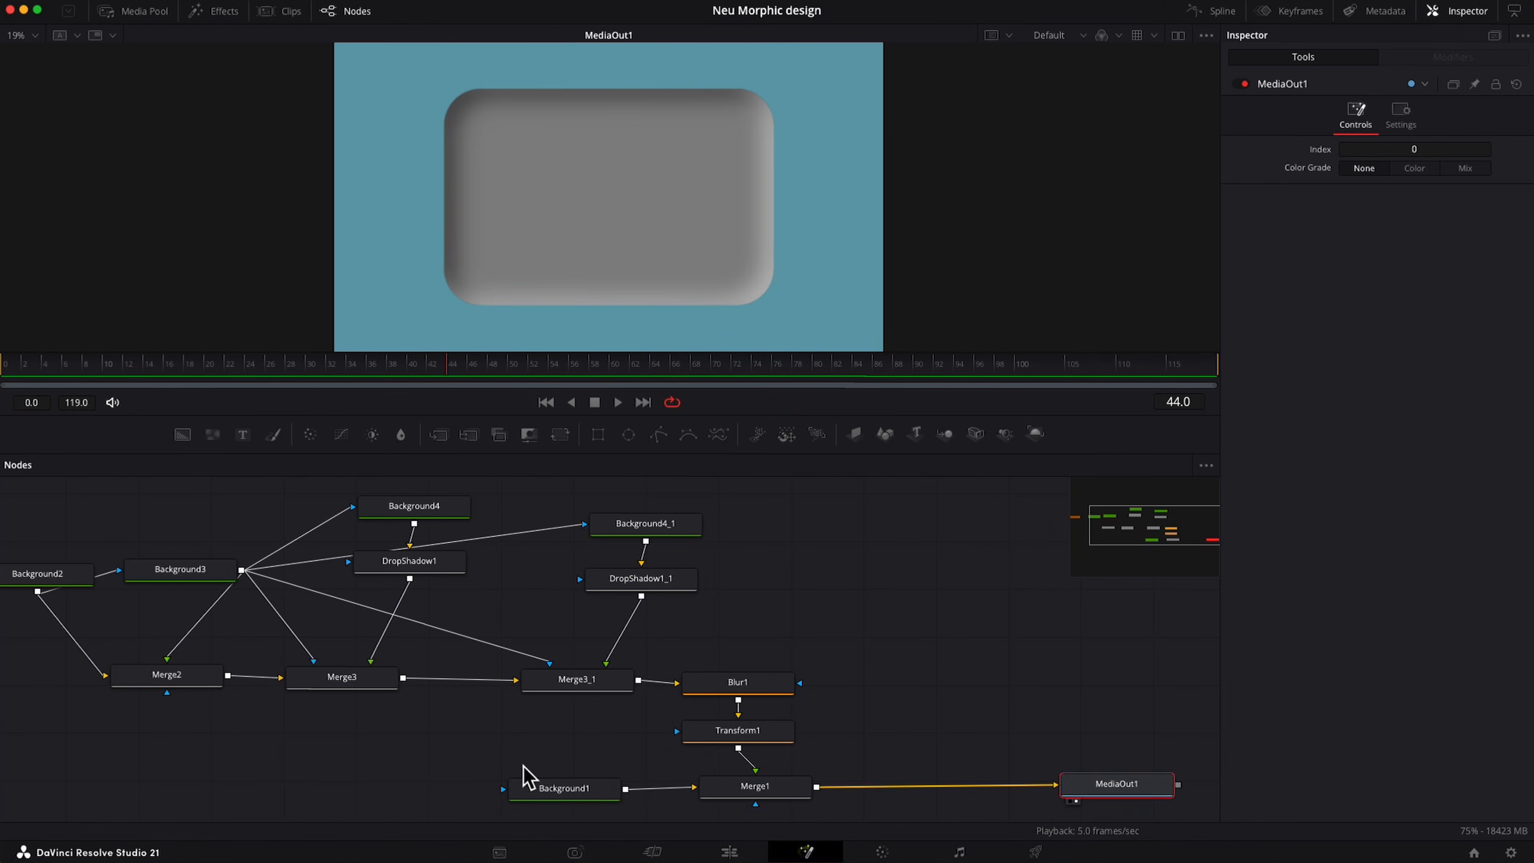
{"action": "left_click_drag", "start_coordinate": [474, 775], "coordinate": [725, 794]}
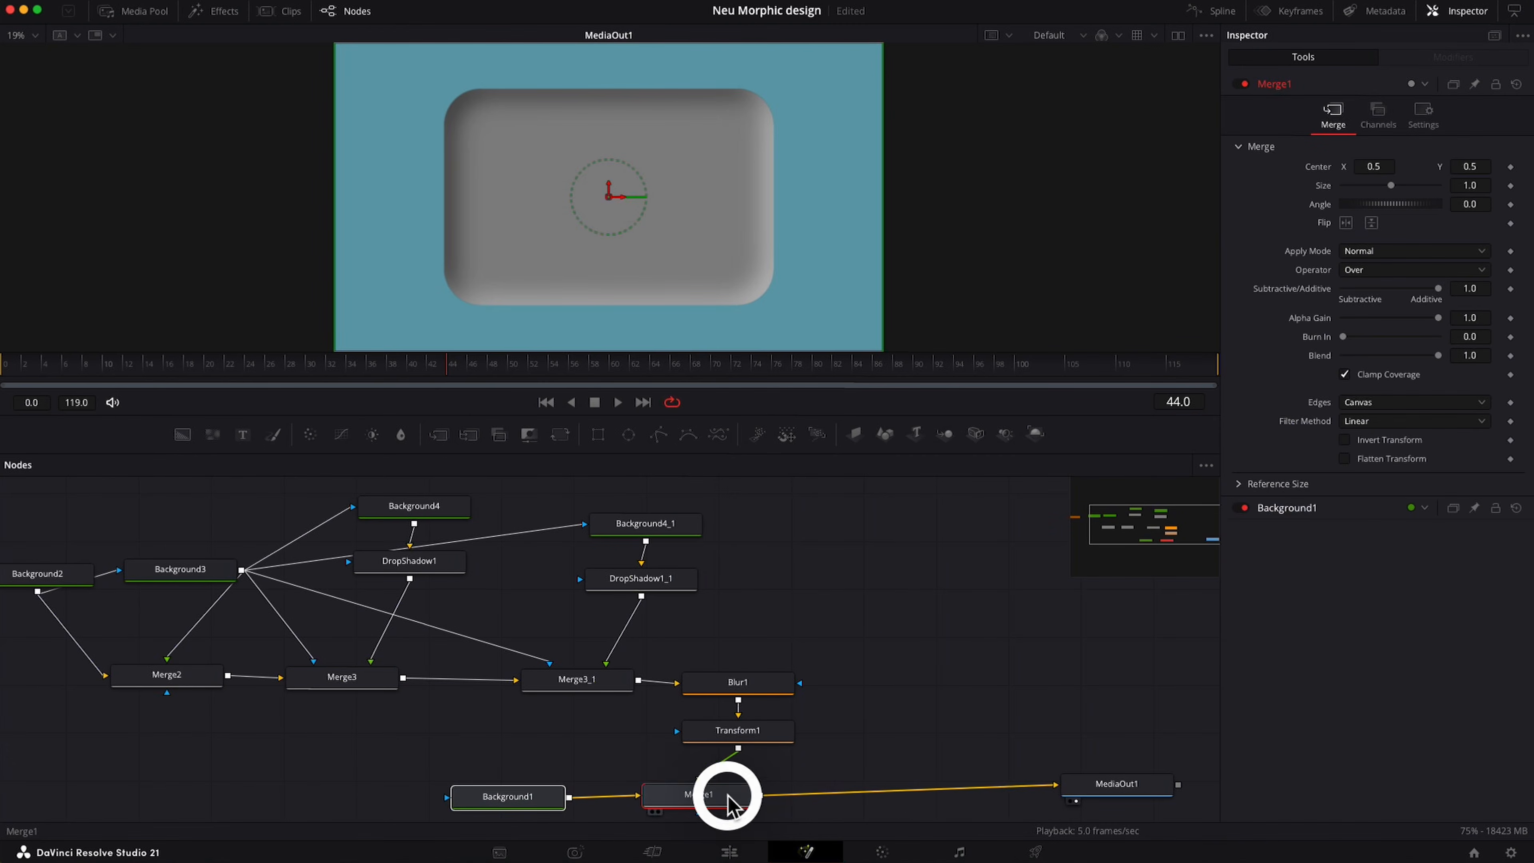
{"action": "left_click", "coordinate": [1096, 792]}
Insert a Merge node between Merge1 and MediaOut1 and connect Transform1's output to its foreground.
{"action": "left_click", "coordinate": [703, 799]}
{"action": "key", "text": "shift+space"}
{"action": "type", "text": "mer"}
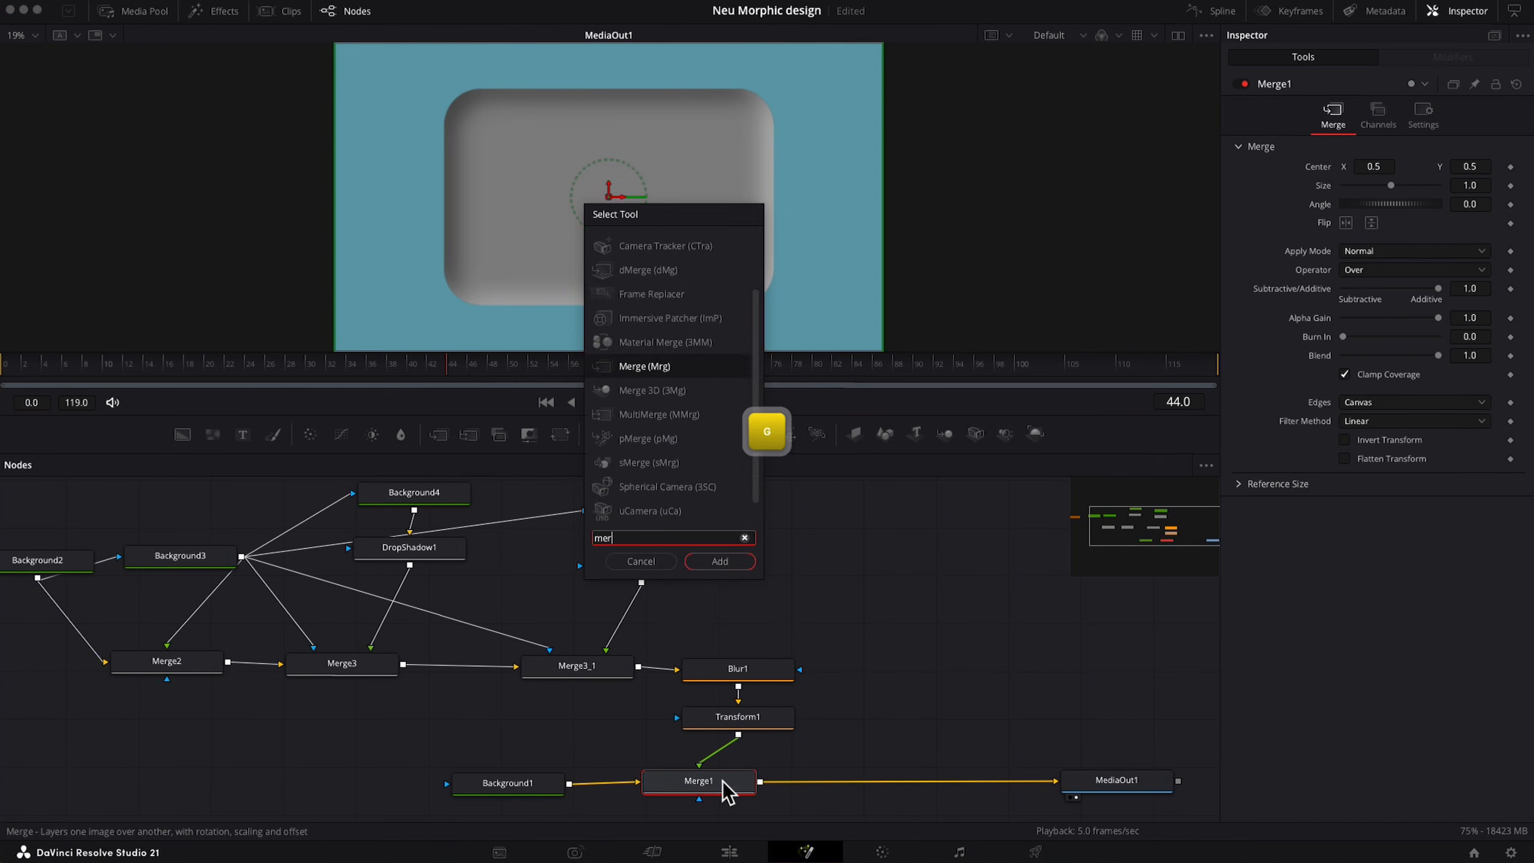
{"action": "key", "text": "Return"}
{"action": "left_click_drag", "start_coordinate": [737, 734], "coordinate": [844, 779]}
Set Merge1's apply mode to Multiply.
{"action": "left_click", "coordinate": [698, 781]}
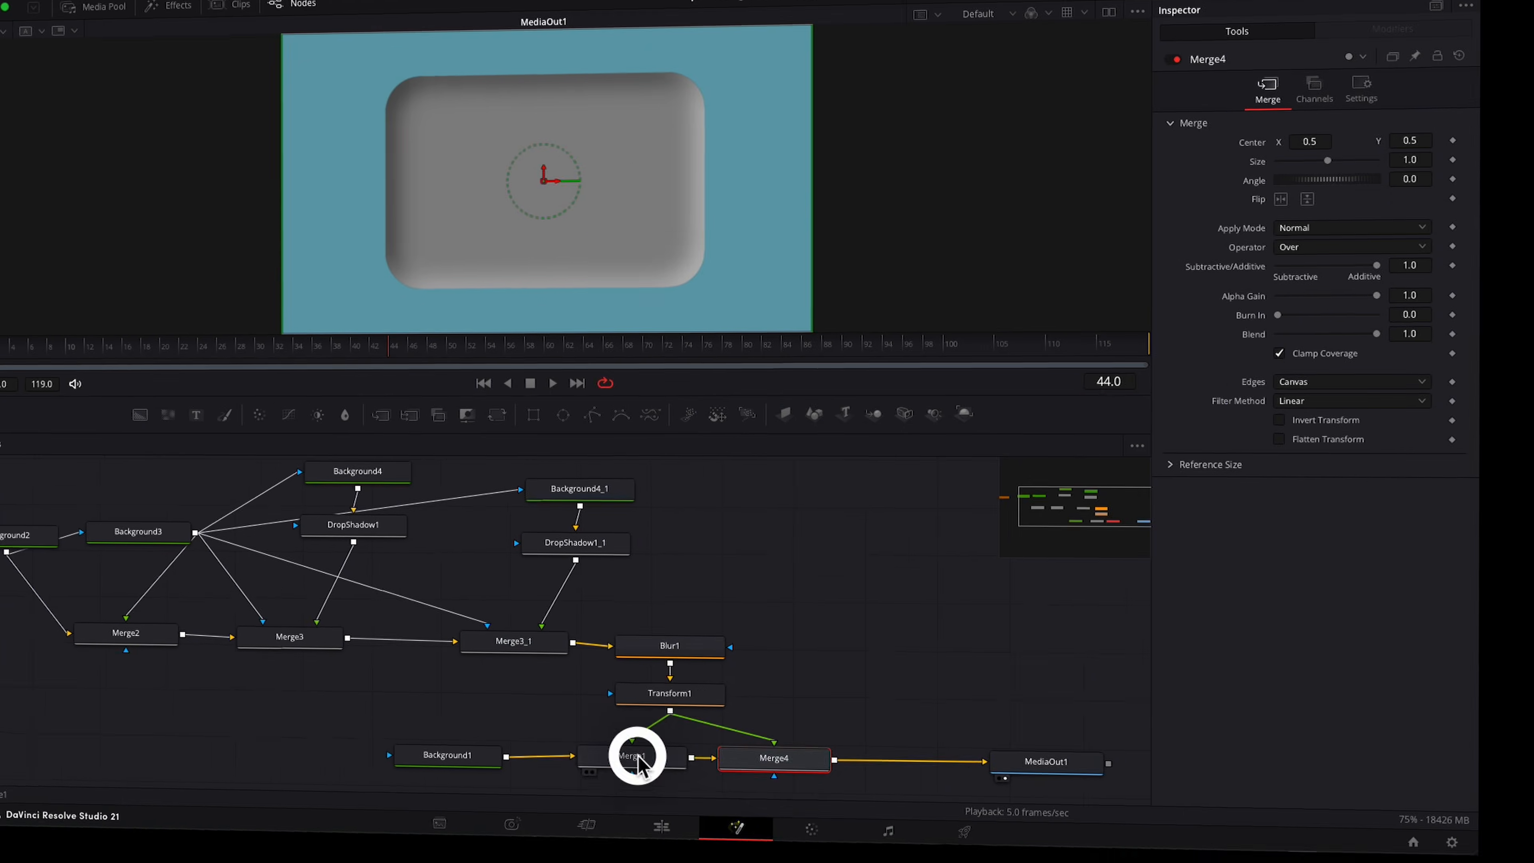
{"action": "left_click", "coordinate": [1294, 71]}
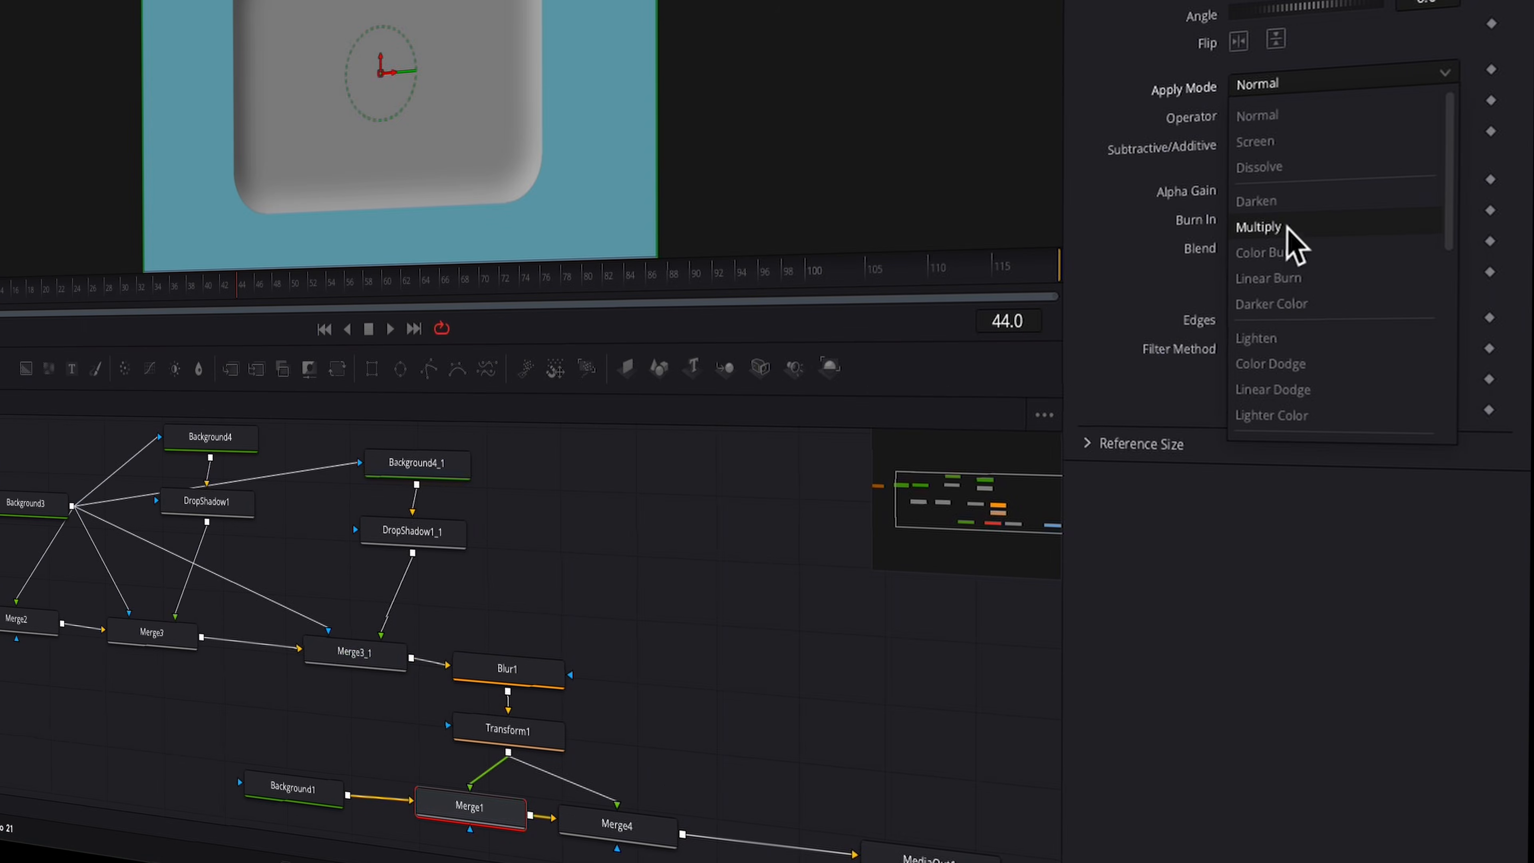
{"action": "left_click", "coordinate": [1286, 228]}
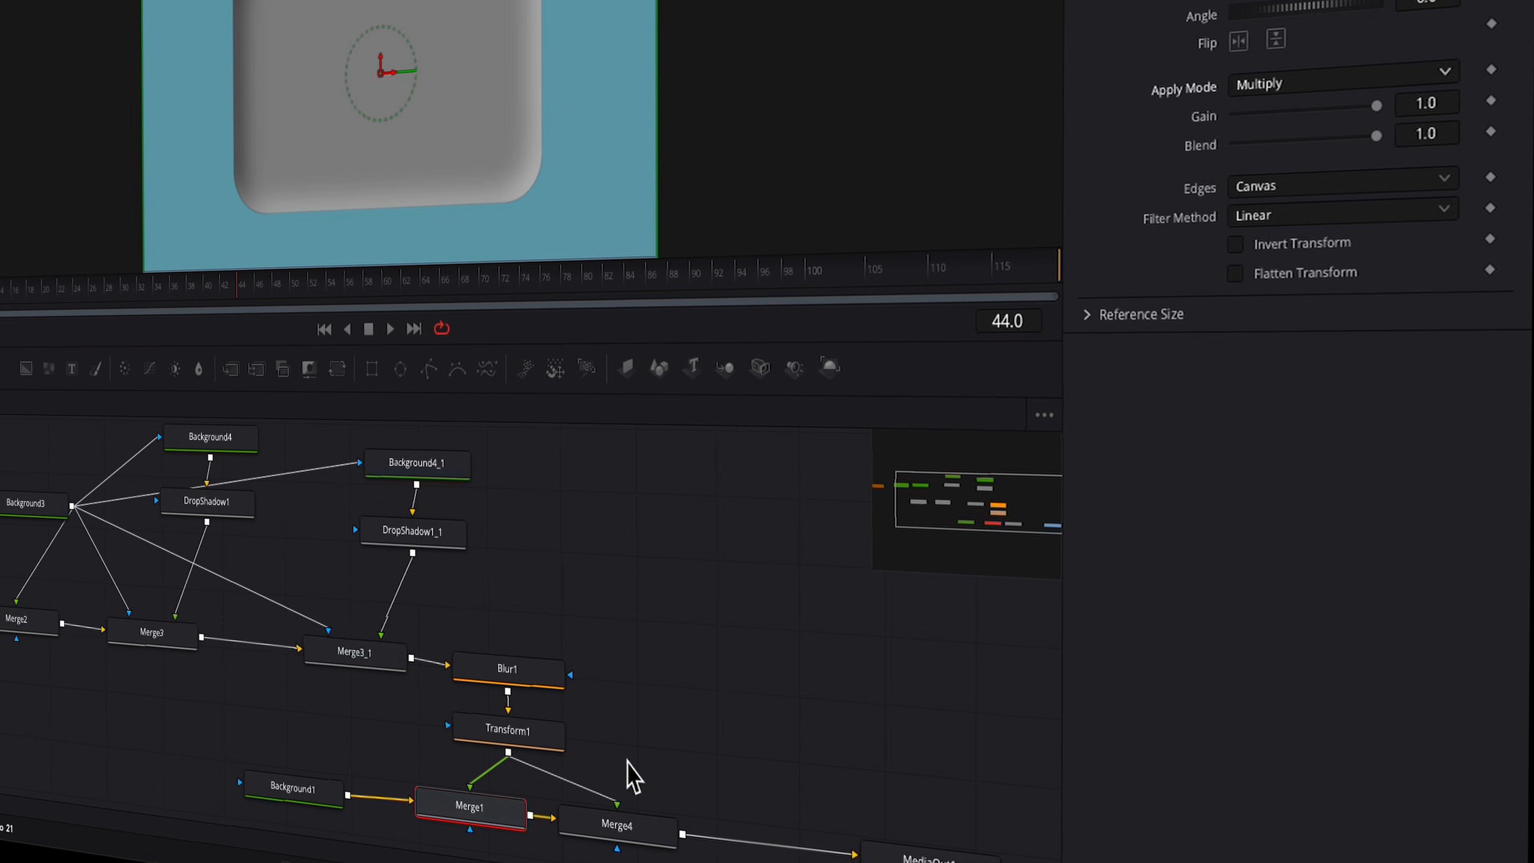
Set Merge4's apply mode to Overlay.
{"action": "left_click", "coordinate": [629, 836]}
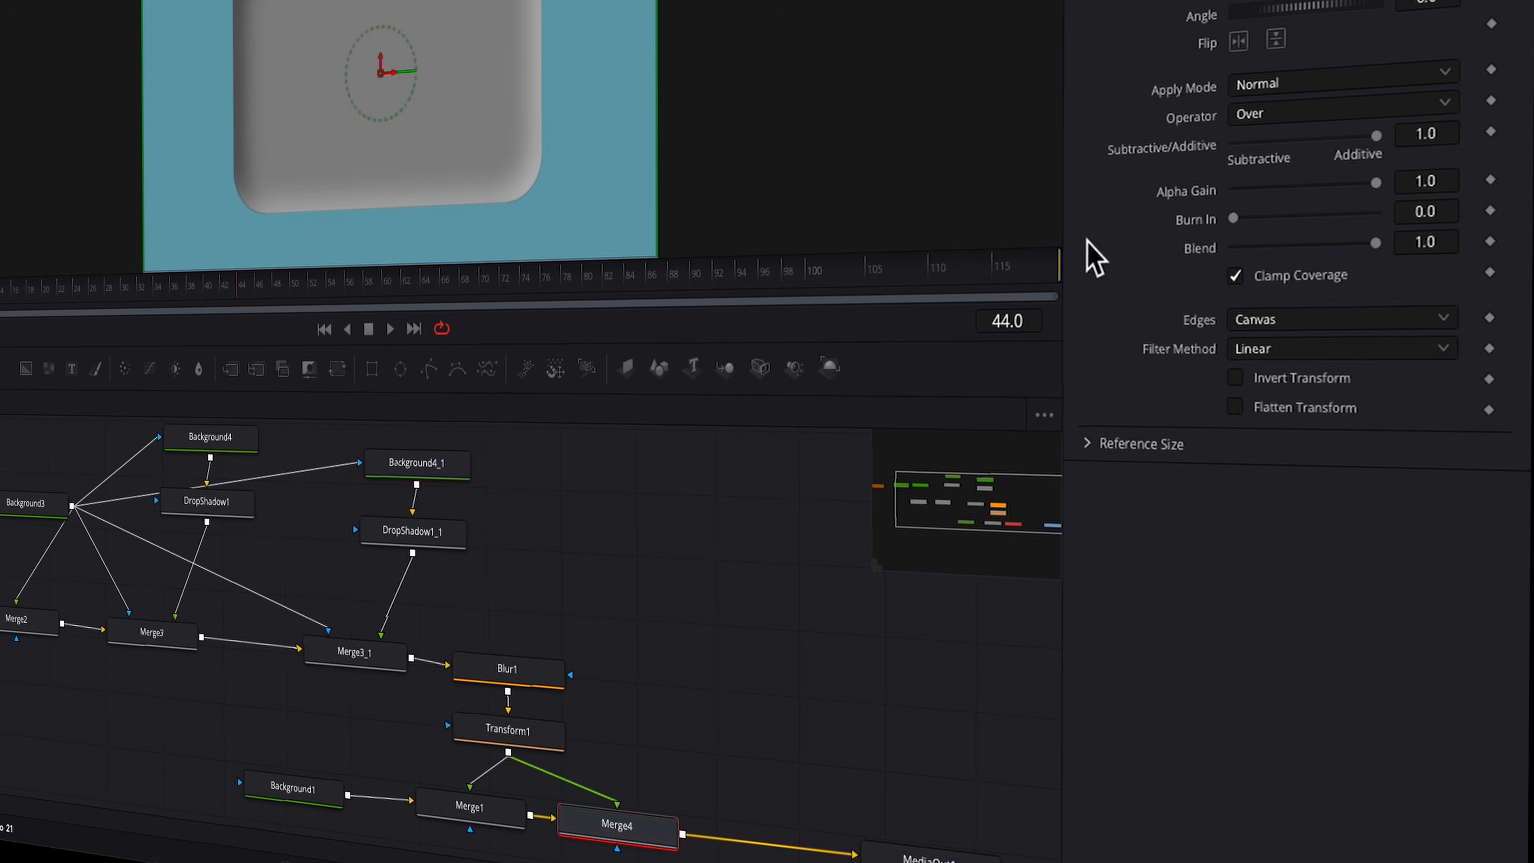
{"action": "left_click", "coordinate": [1301, 75]}
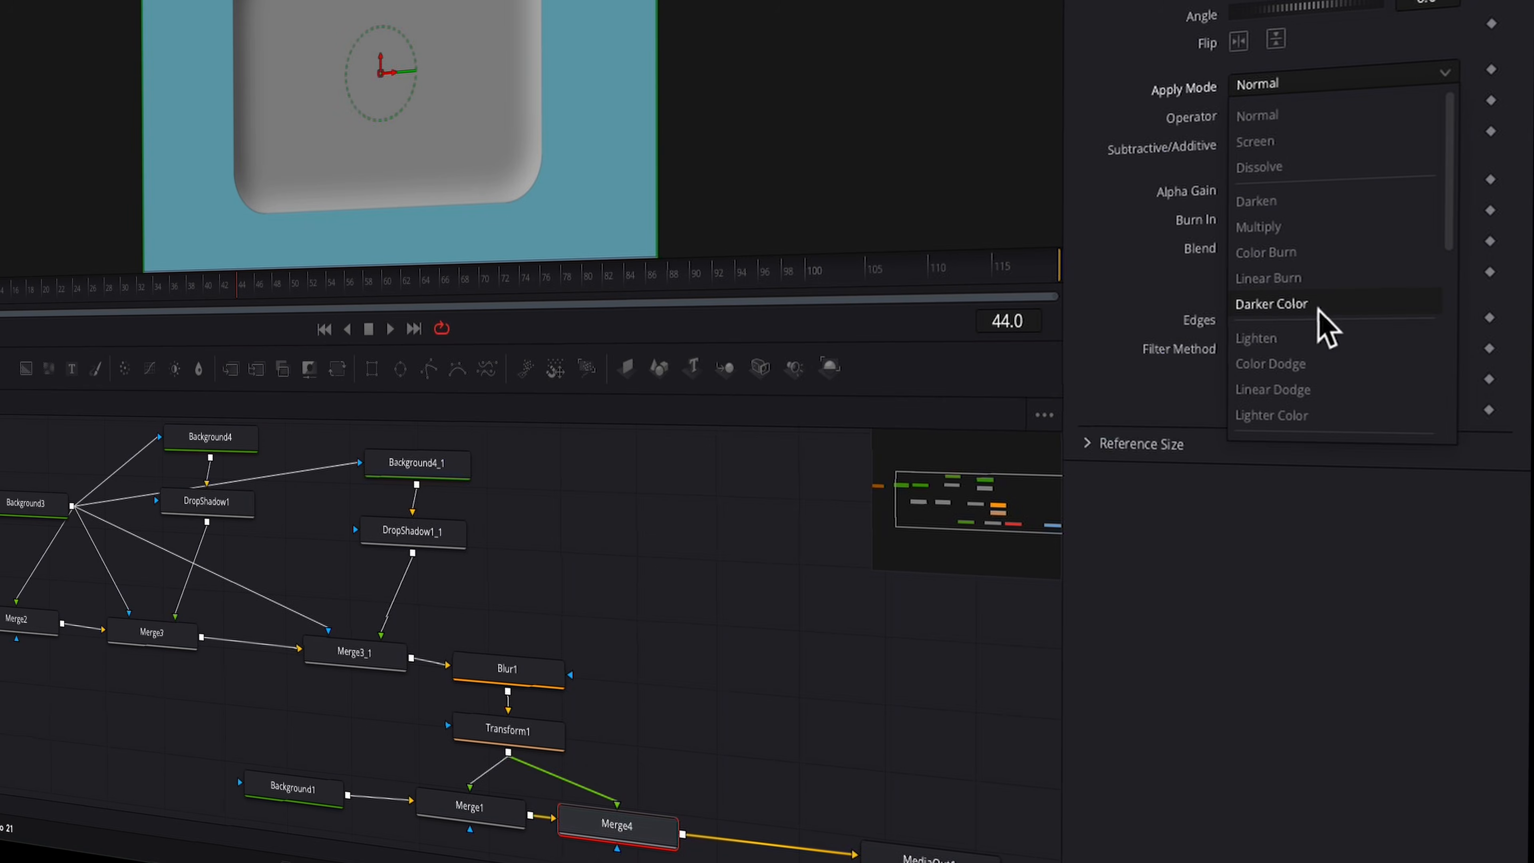
{"action": "scroll", "coordinate": [1268, 363], "scroll_direction": "down", "scroll_amount": 2}
{"action": "left_click", "coordinate": [1268, 405]}
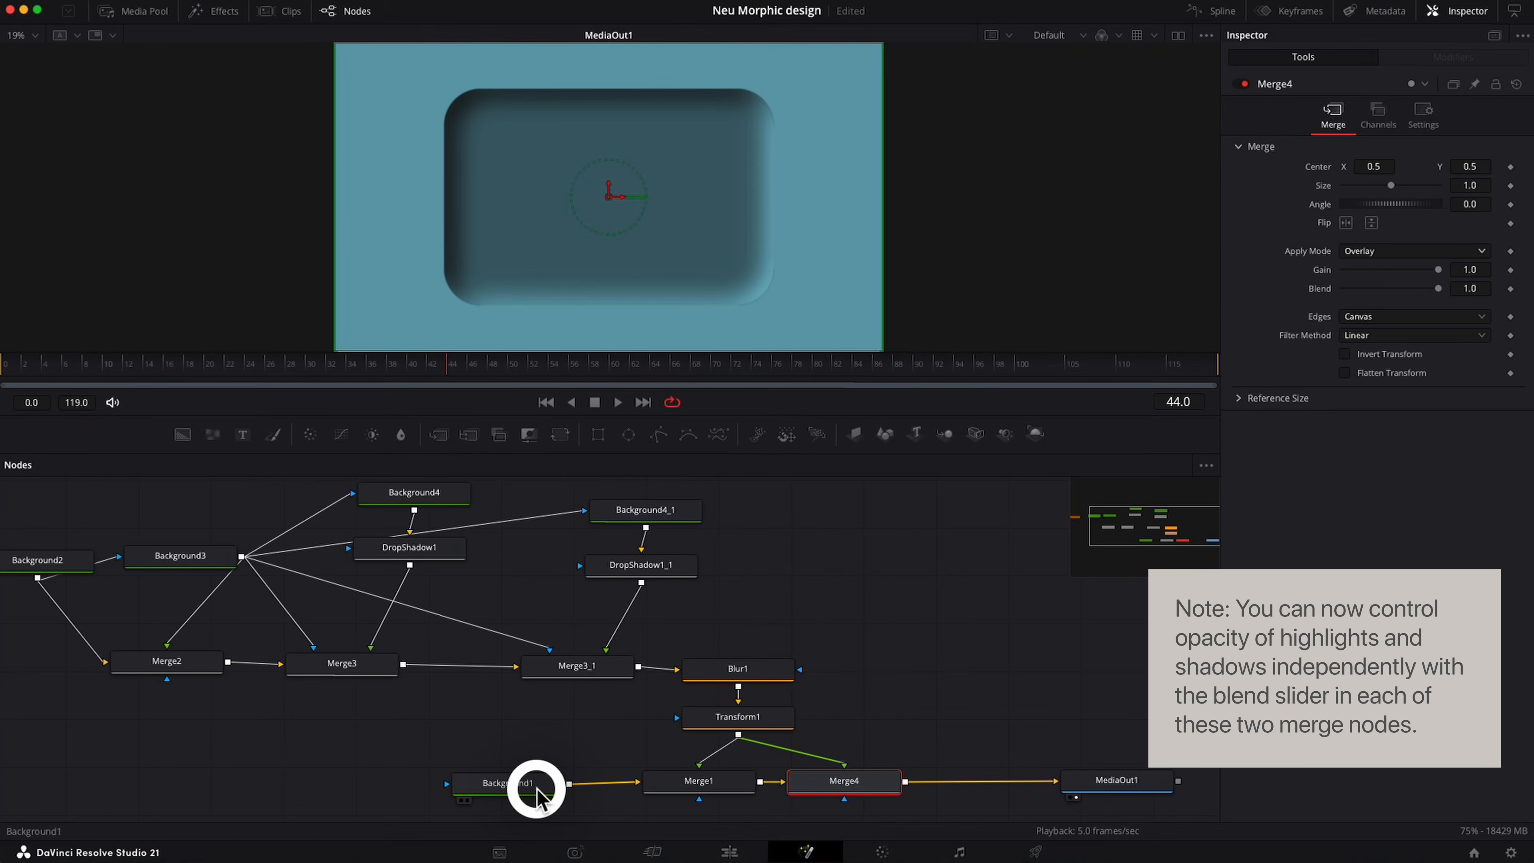
Move Background1 slightly left and change its color to a lighter teal, about red 0.553, green 0.725, blue 0.749.
{"action": "left_click", "coordinate": [298, 789]}
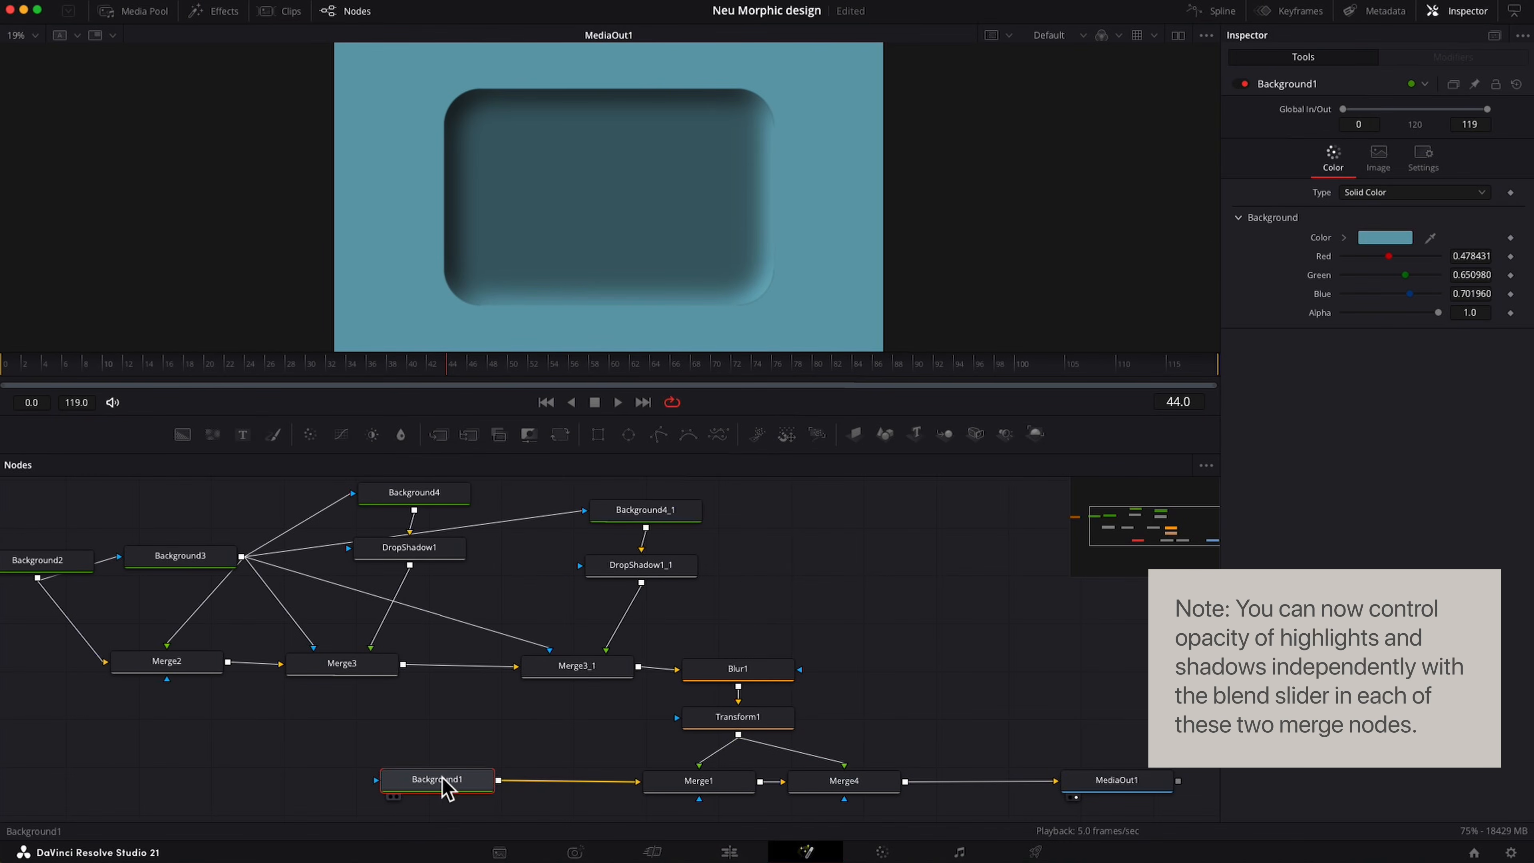
{"action": "left_click", "coordinate": [1380, 237]}
{"action": "mouse_move", "coordinate": [1072, 603]}
{"action": "left_mouse_down"}
{"action": "mouse_move", "coordinate": [1113, 521]}
{"action": "mouse_move", "coordinate": [1162, 601]}
{"action": "mouse_move", "coordinate": [1069, 611]}
{"action": "mouse_move", "coordinate": [1064, 598]}
{"action": "left_mouse_up"}
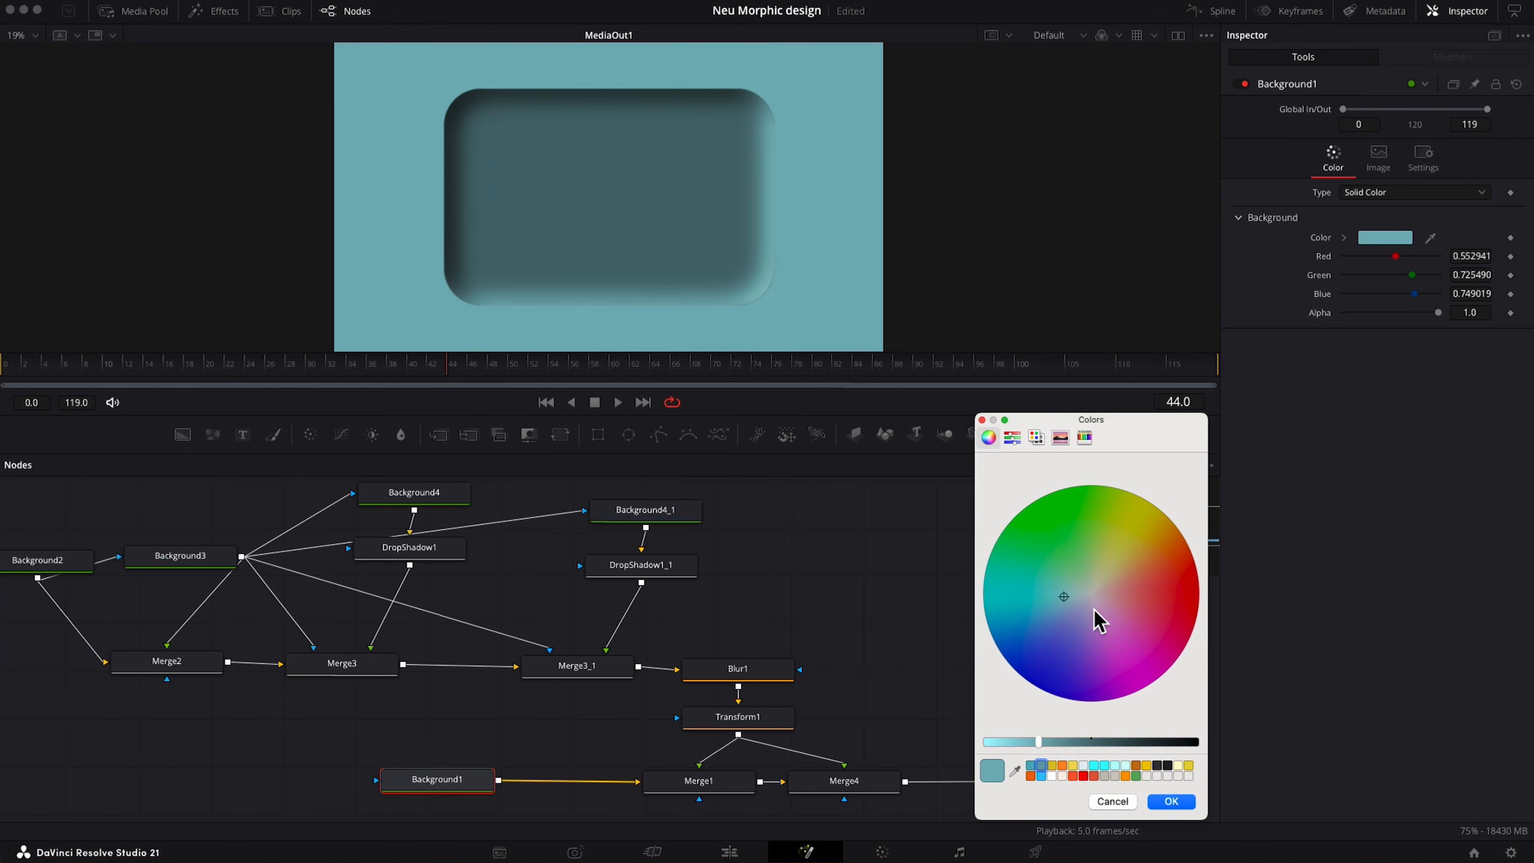
{"action": "left_click", "coordinate": [1169, 800]}
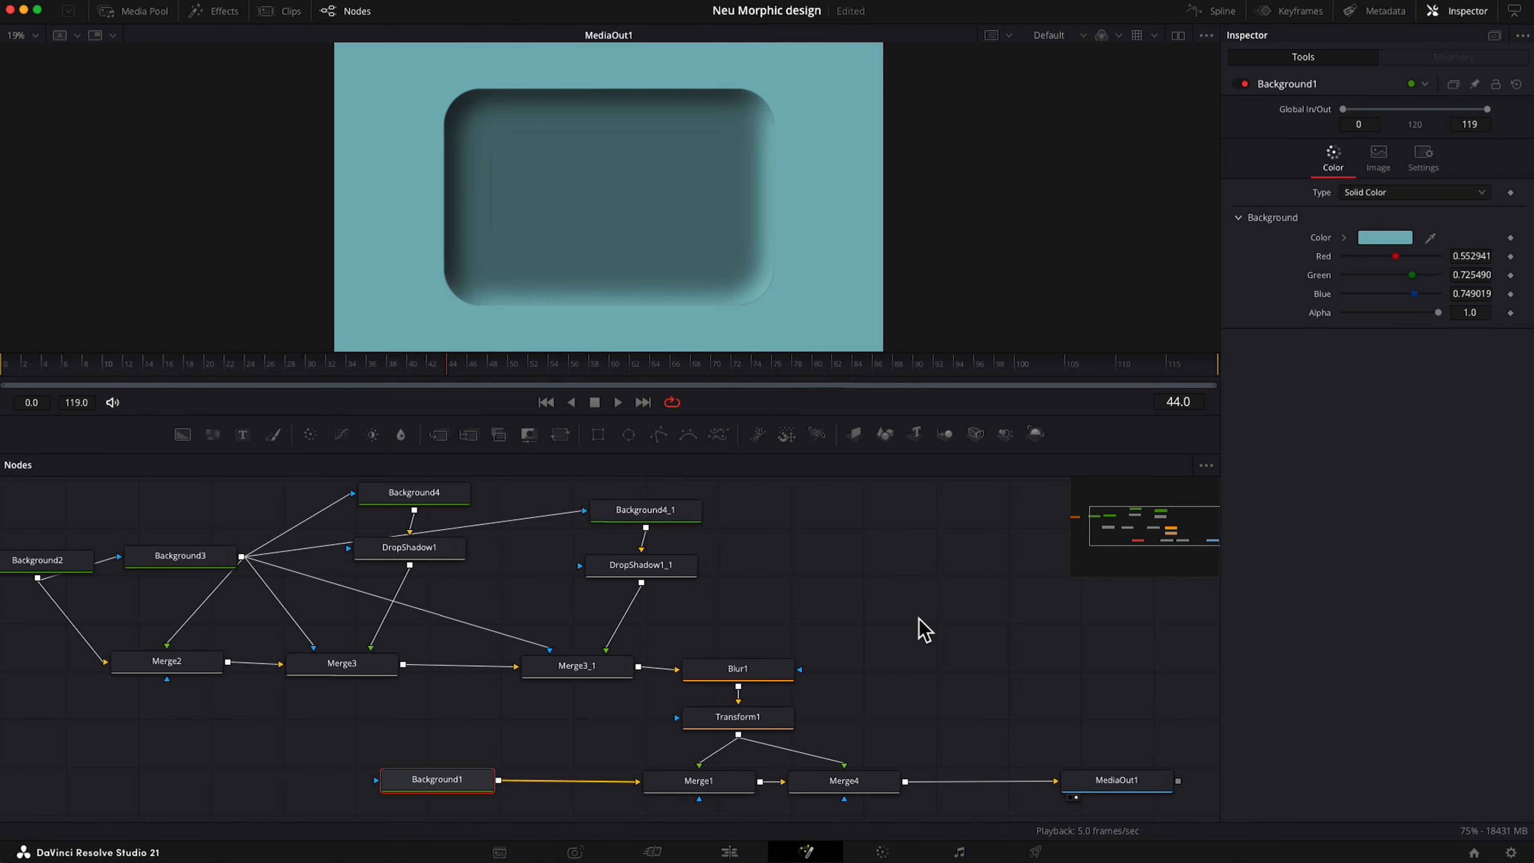
{"action": "scroll", "coordinate": [855, 717], "scroll_direction": "down", "scroll_amount": 2}
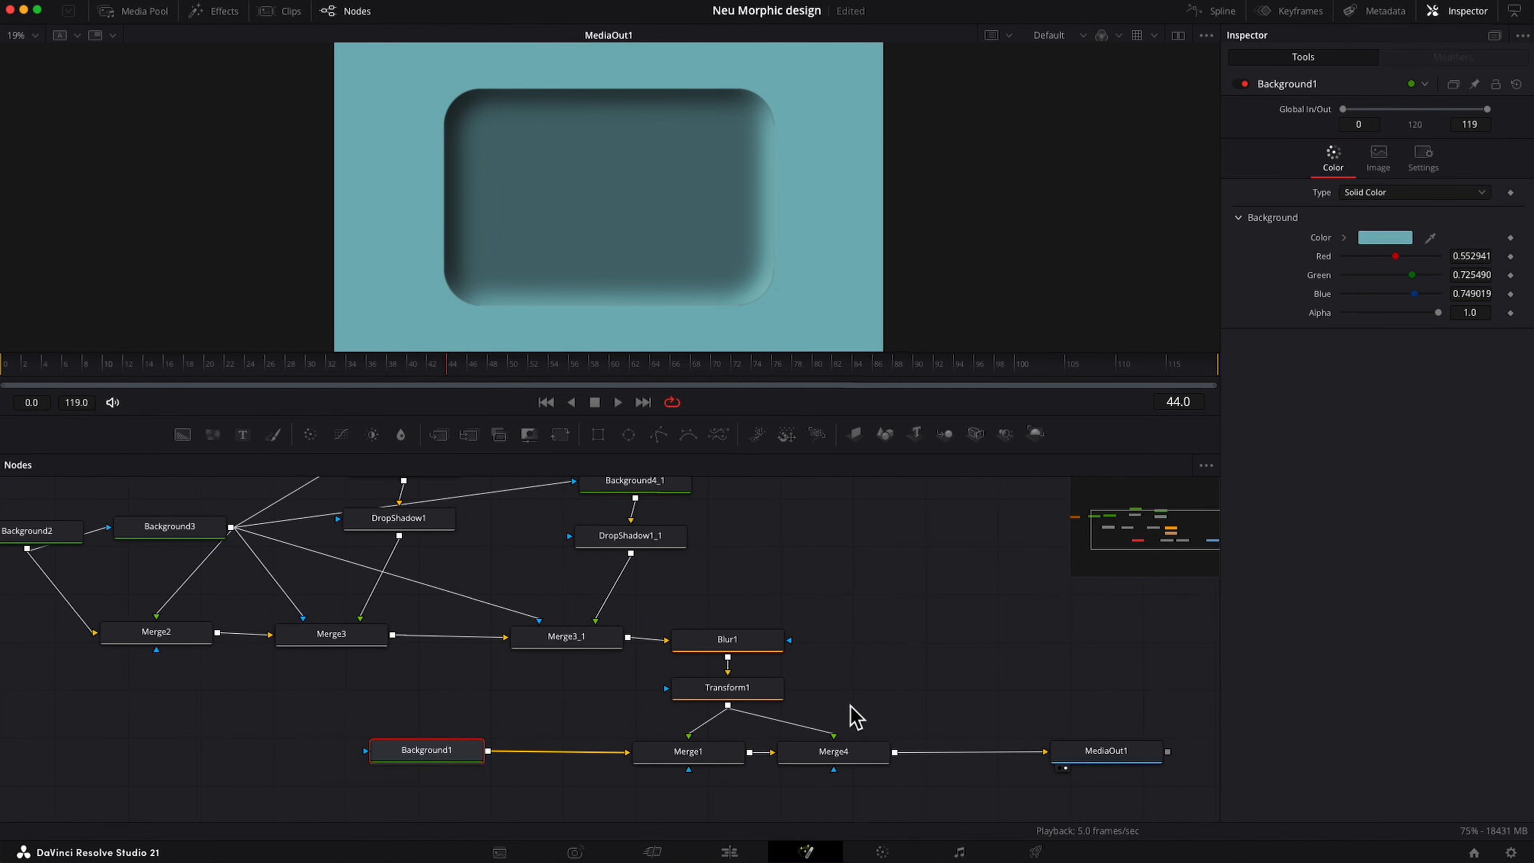
{"action": "scroll", "coordinate": [813, 542], "scroll_direction": "up", "scroll_amount": 3}
{"action": "scroll", "coordinate": [813, 542], "scroll_direction": "left", "scroll_amount": 4}
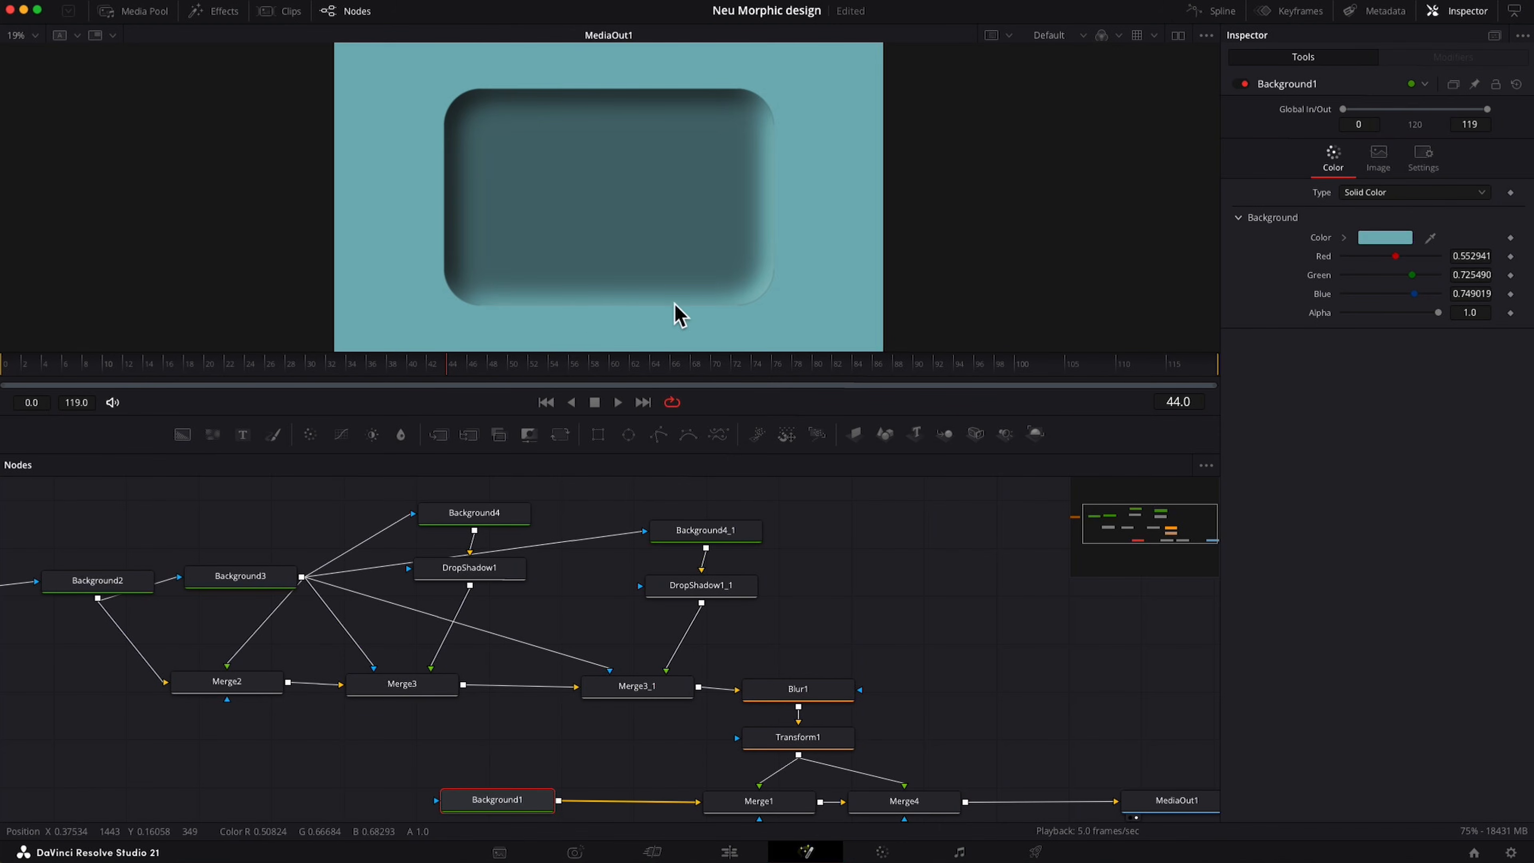
{"action": "scroll", "coordinate": [837, 658], "scroll_direction": "down", "scroll_amount": 2}
{"action": "scroll", "coordinate": [837, 658], "scroll_direction": "up", "scroll_amount": 3}
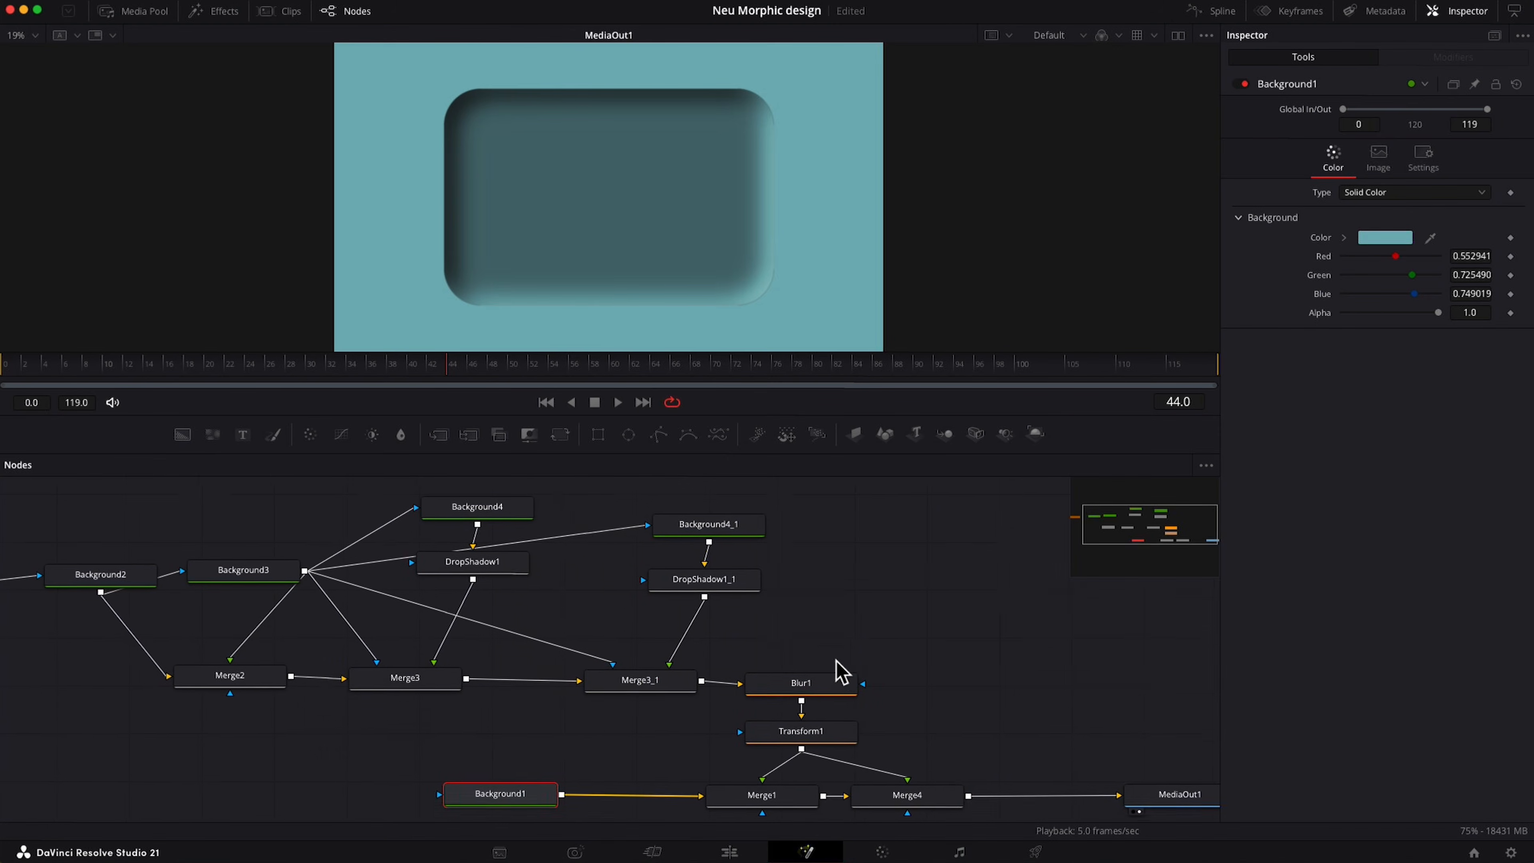
Select all nodes upstream of Blur1 and move them up and left to open space after Merge3_1.
{"action": "scroll", "coordinate": [836, 658], "scroll_direction": "left", "scroll_amount": 2}
{"action": "left_click_drag", "start_coordinate": [790, 496], "coordinate": [158, 634]}
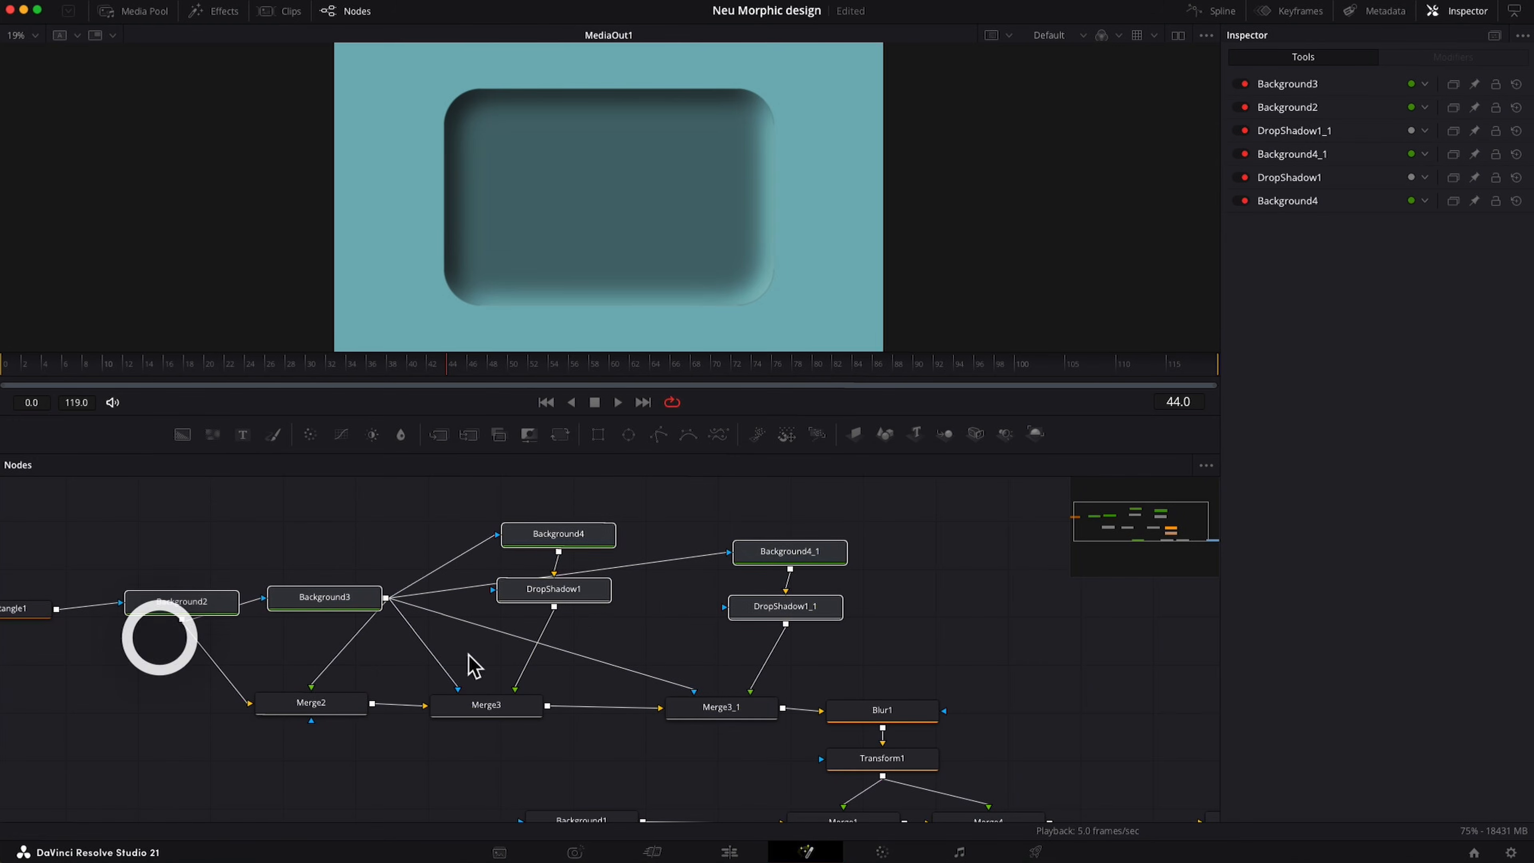
{"action": "left_click_drag", "start_coordinate": [793, 499], "coordinate": [17, 760]}
{"action": "left_click_drag", "start_coordinate": [767, 710], "coordinate": [685, 642]}
{"action": "left_click", "coordinate": [949, 626]}
Insert a Drop Shadow node between Merge3_1 and Blur1.
{"action": "left_click", "coordinate": [696, 641]}
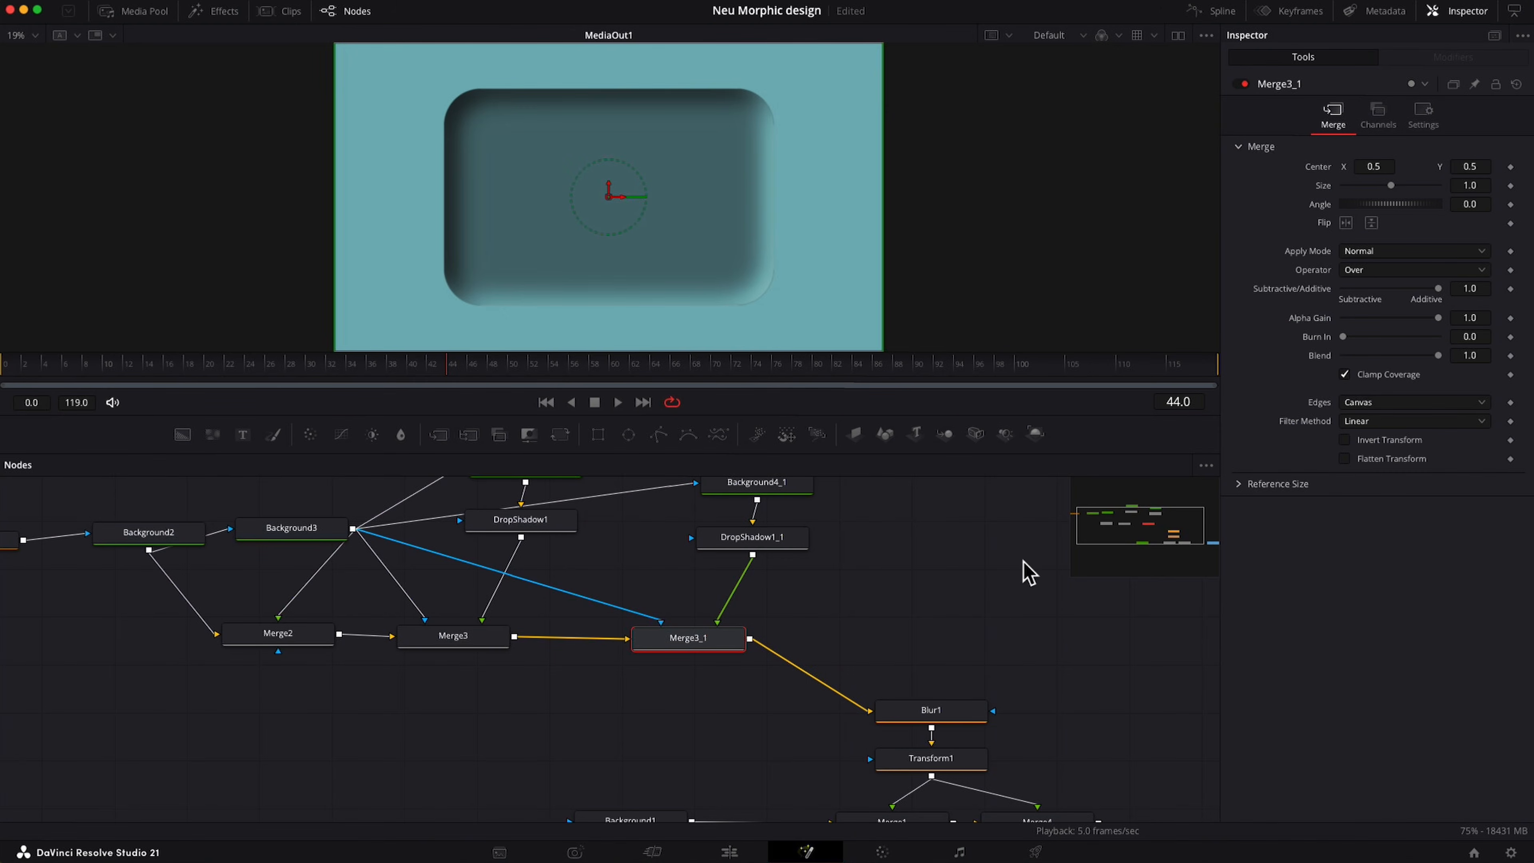
{"action": "key", "text": "shift+space"}
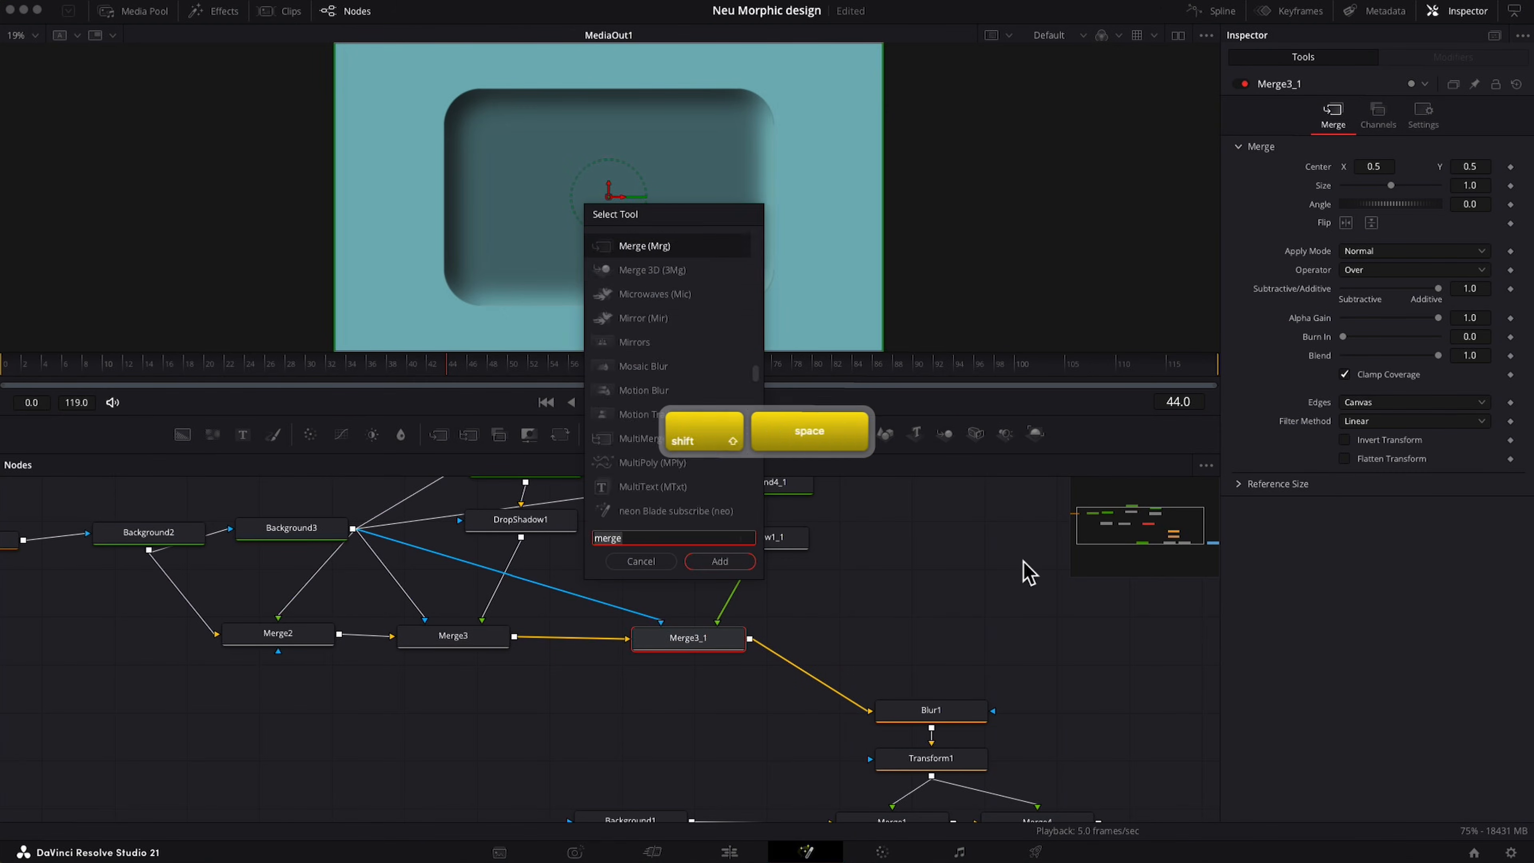
{"action": "type", "text": "drops"}
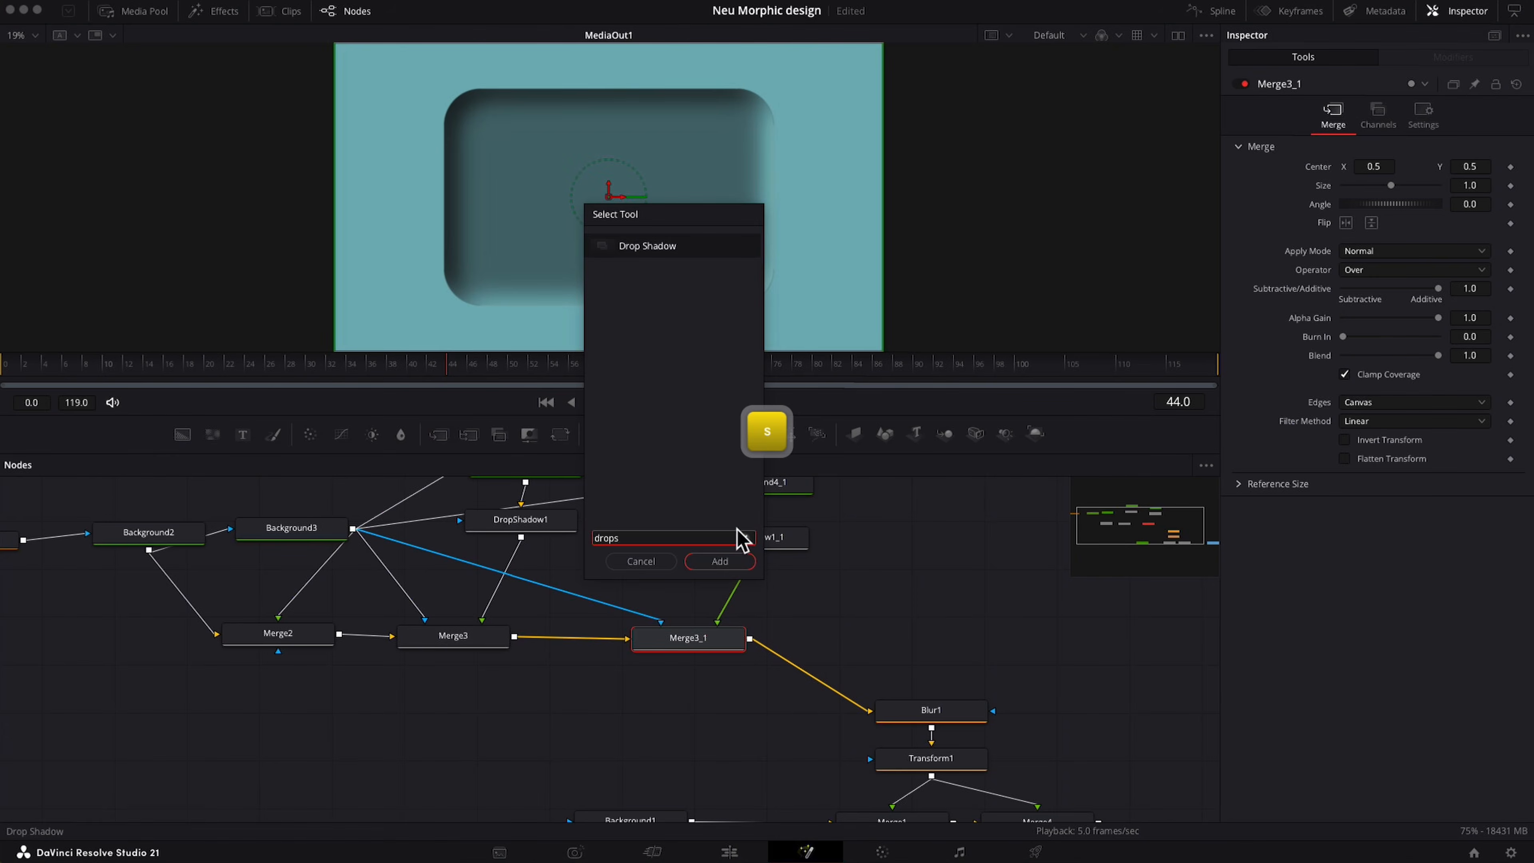
{"action": "left_click", "coordinate": [729, 561]}
Set DropShadow2's blur to 1.0, drop angle to about 63, drop distance to about 0.0583 and shadow strength to about 0.197.
{"action": "left_click_drag", "start_coordinate": [1395, 205], "coordinate": [1468, 206]}
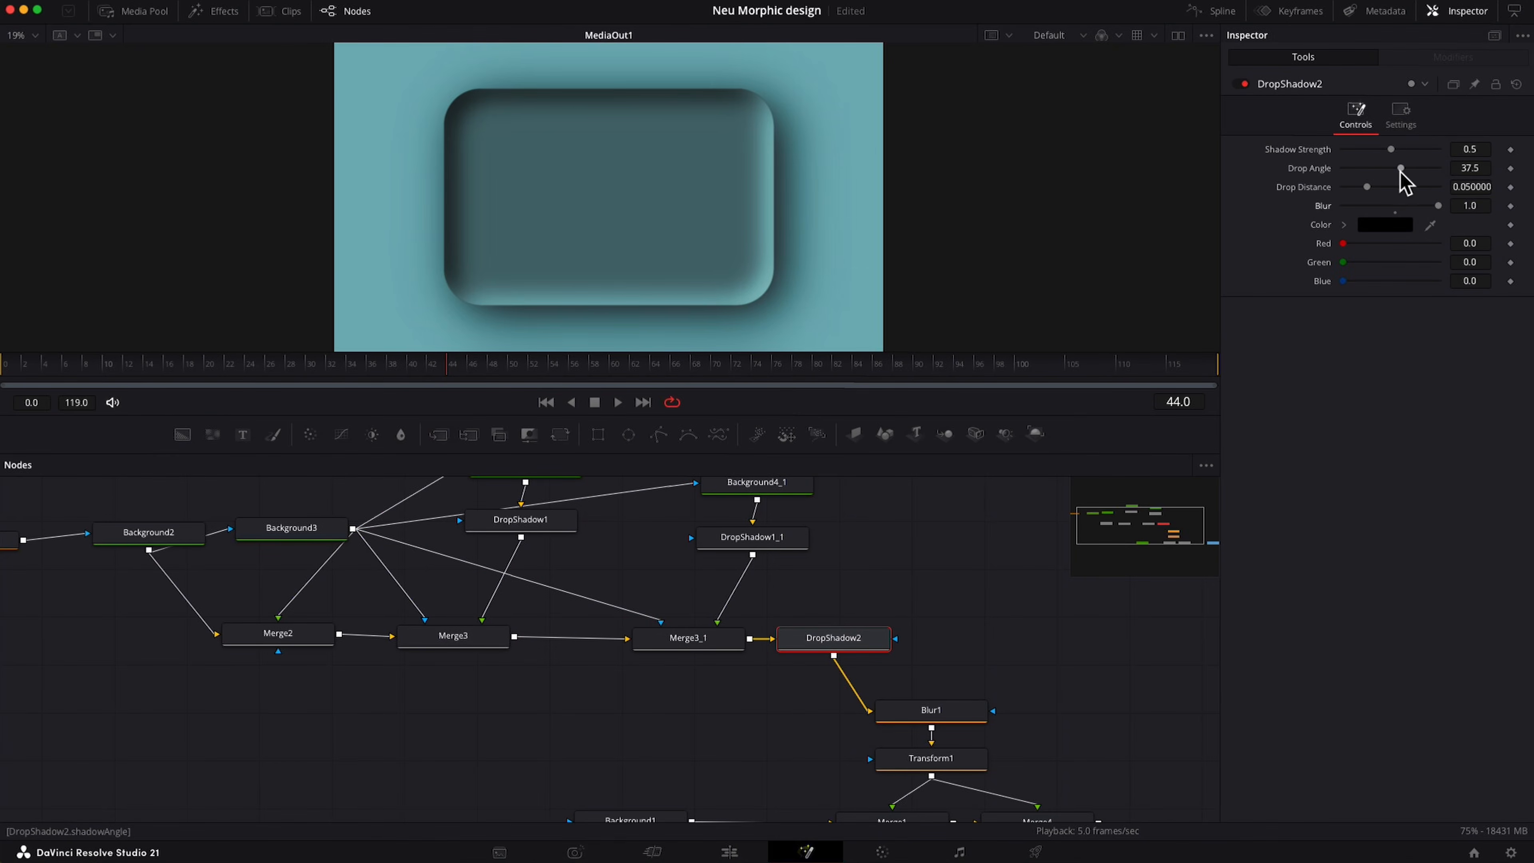
{"action": "left_click_drag", "start_coordinate": [1398, 170], "coordinate": [1393, 169]}
{"action": "left_click_drag", "start_coordinate": [1366, 186], "coordinate": [1370, 151]}
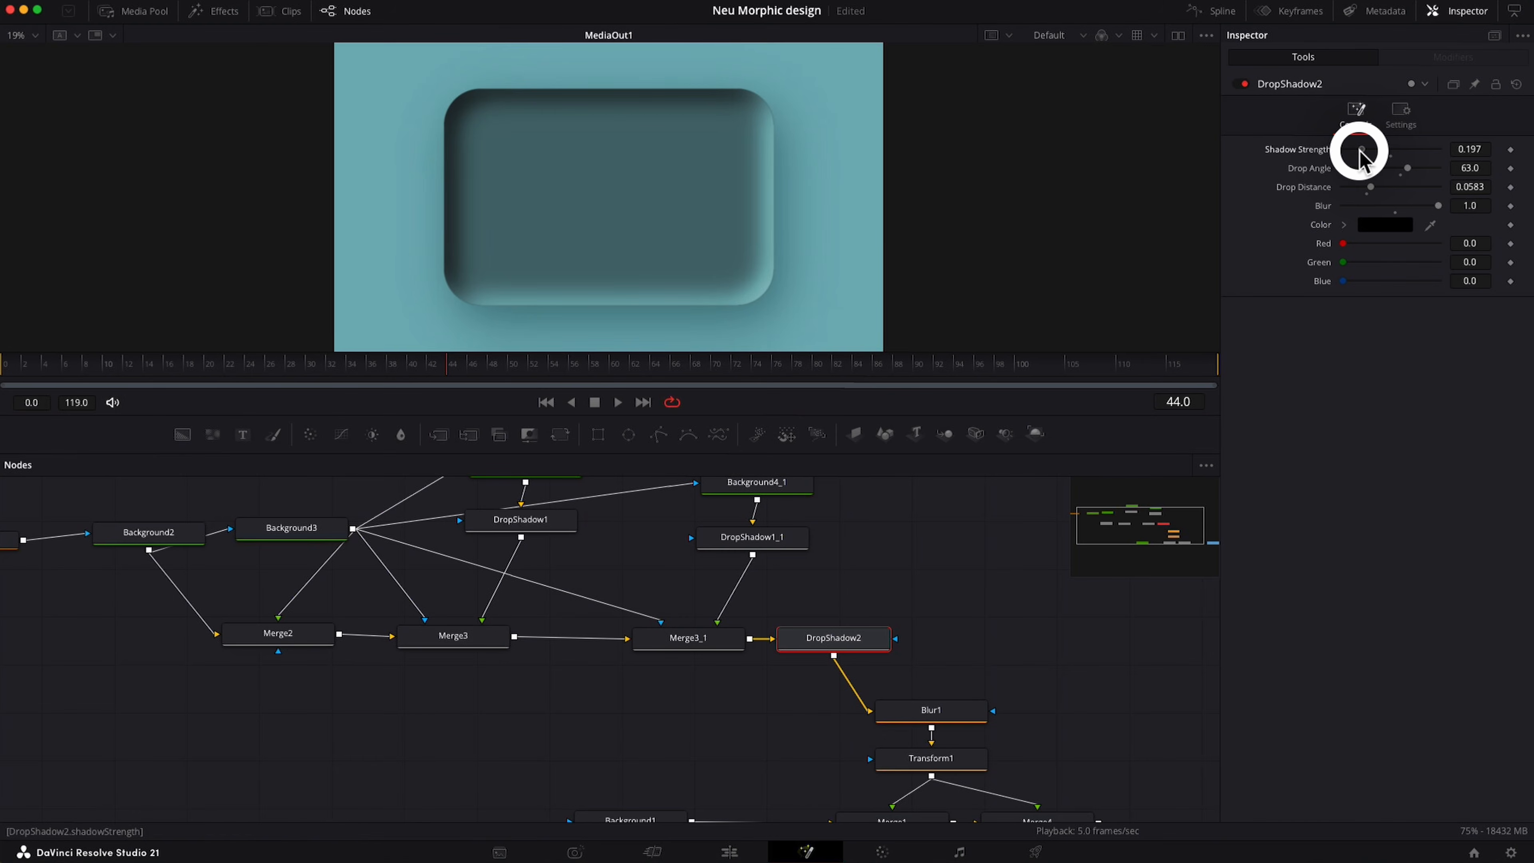
Set DropShadow2's shadow strength to about 0.205 and compare the panel with the node switched off and on.
{"action": "left_click_drag", "start_coordinate": [1360, 158], "coordinate": [1362, 157]}
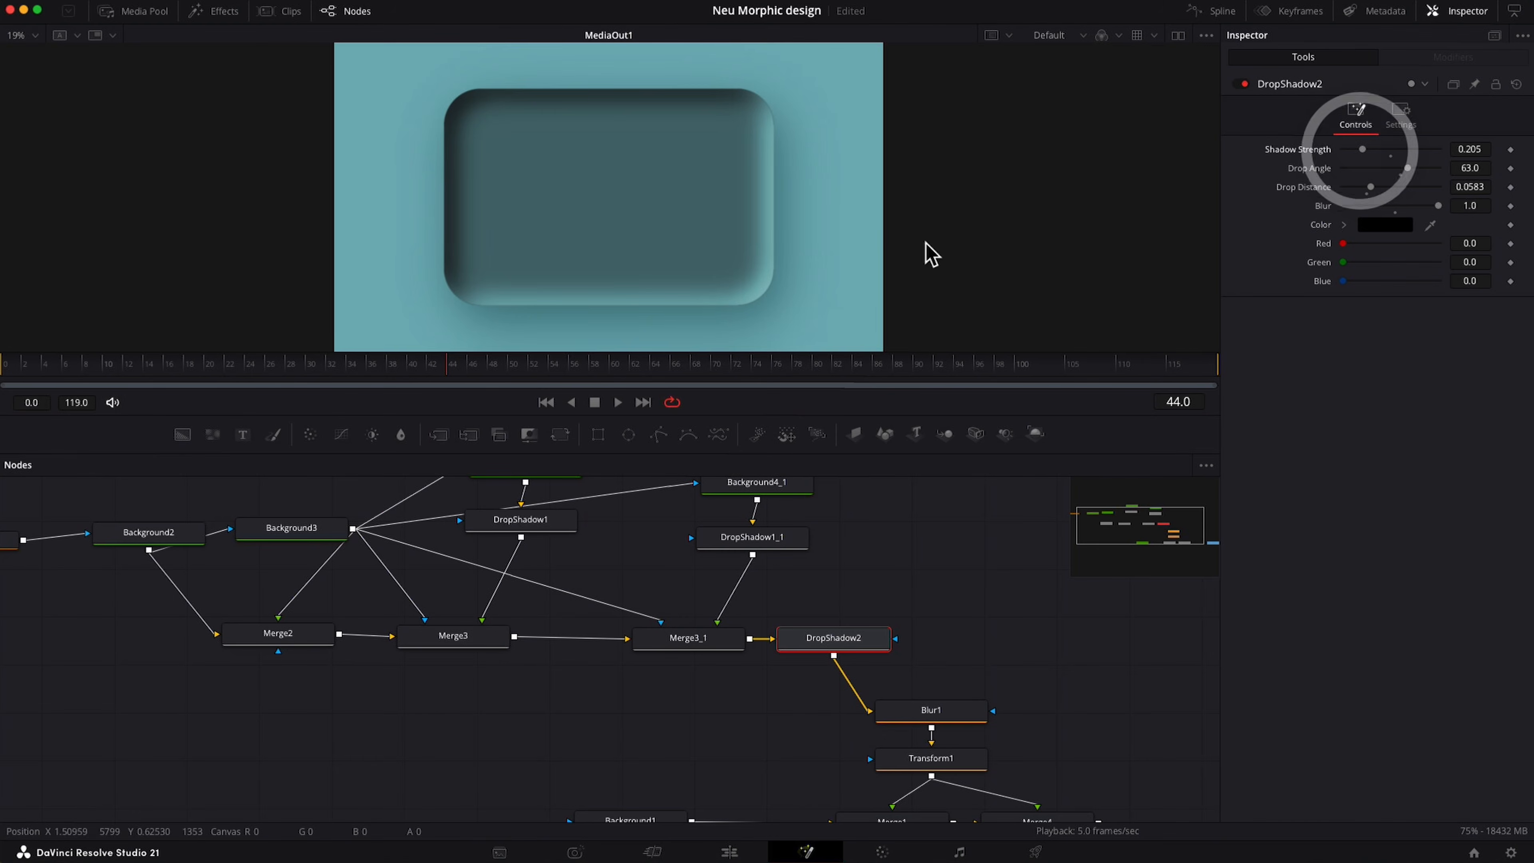
{"action": "left_click", "coordinate": [1239, 85]}
{"action": "left_click", "coordinate": [1238, 84]}
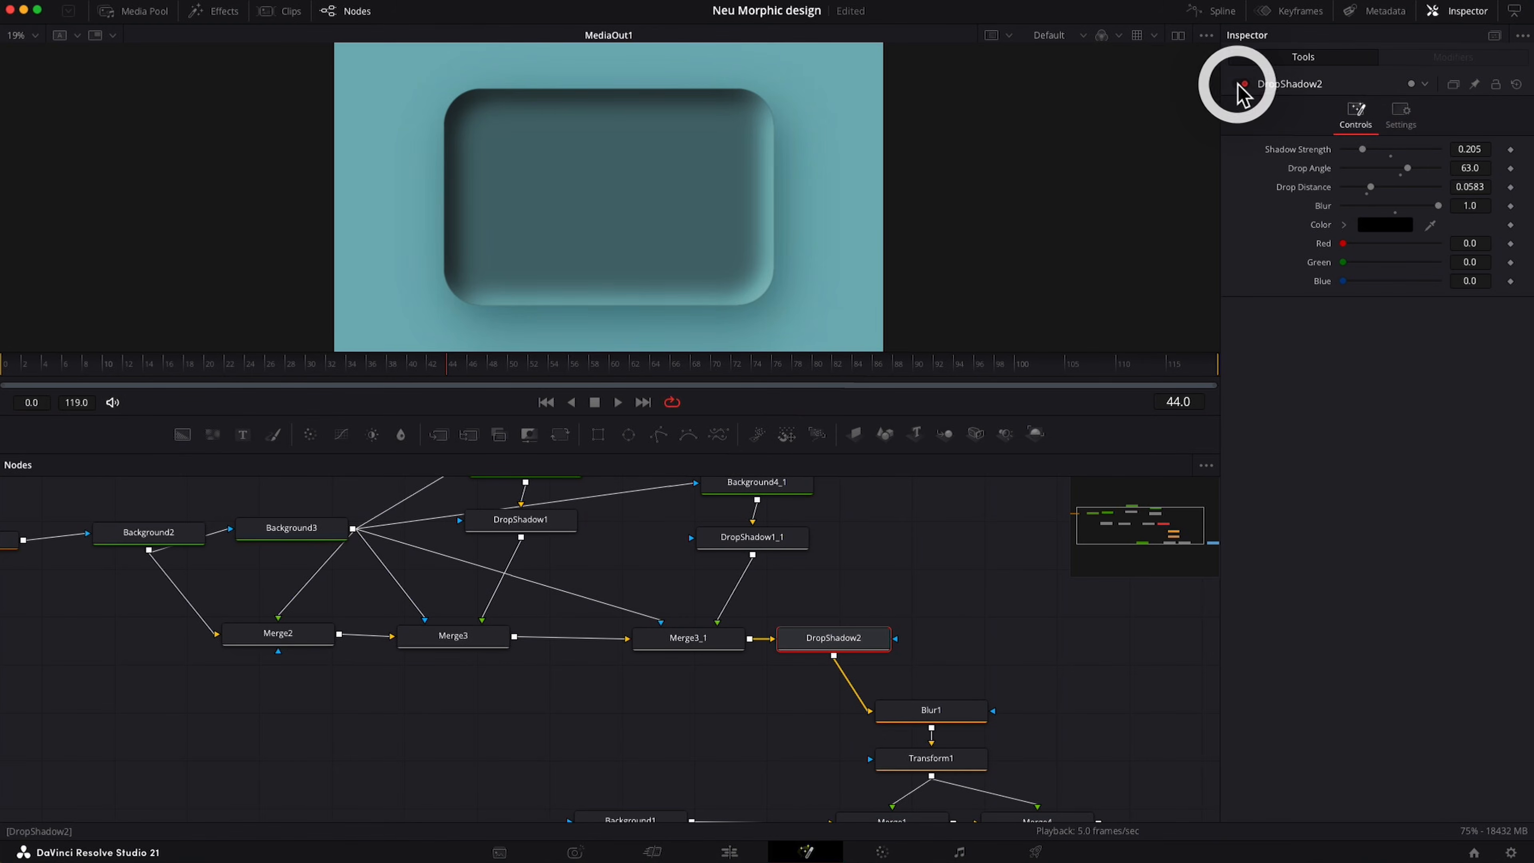
{"action": "left_click", "coordinate": [1239, 85]}
{"action": "left_click", "coordinate": [1239, 84]}
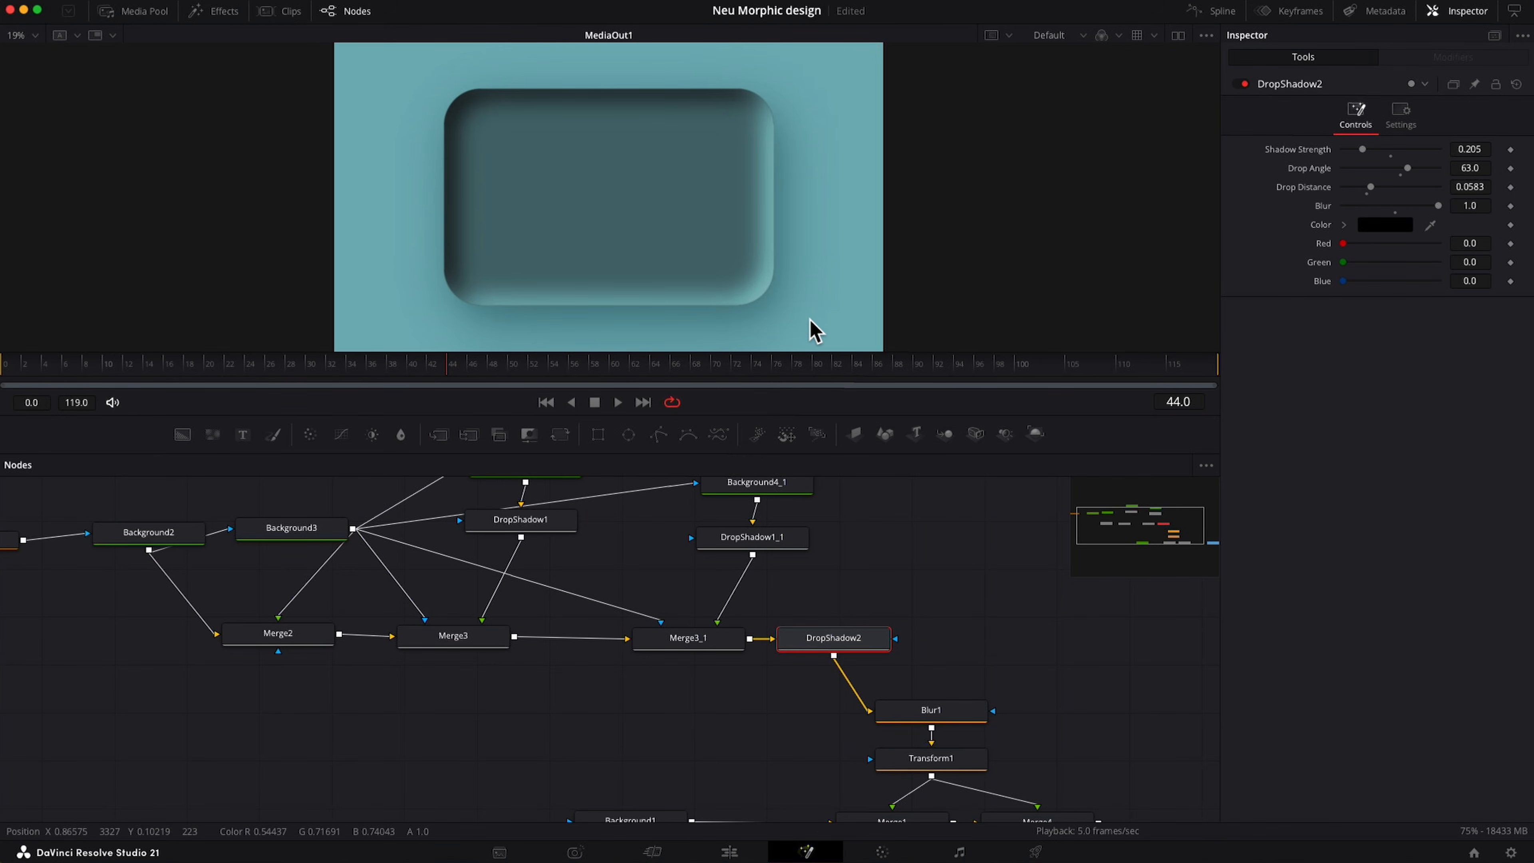
Delete the Background4_1, DropShadow1_1, Merge3_1 and DropShadow2 nodes from the node graph.
{"action": "scroll", "coordinate": [991, 653], "scroll_direction": "up", "scroll_amount": 2}
{"action": "scroll", "coordinate": [991, 653], "scroll_direction": "down", "scroll_amount": 3}
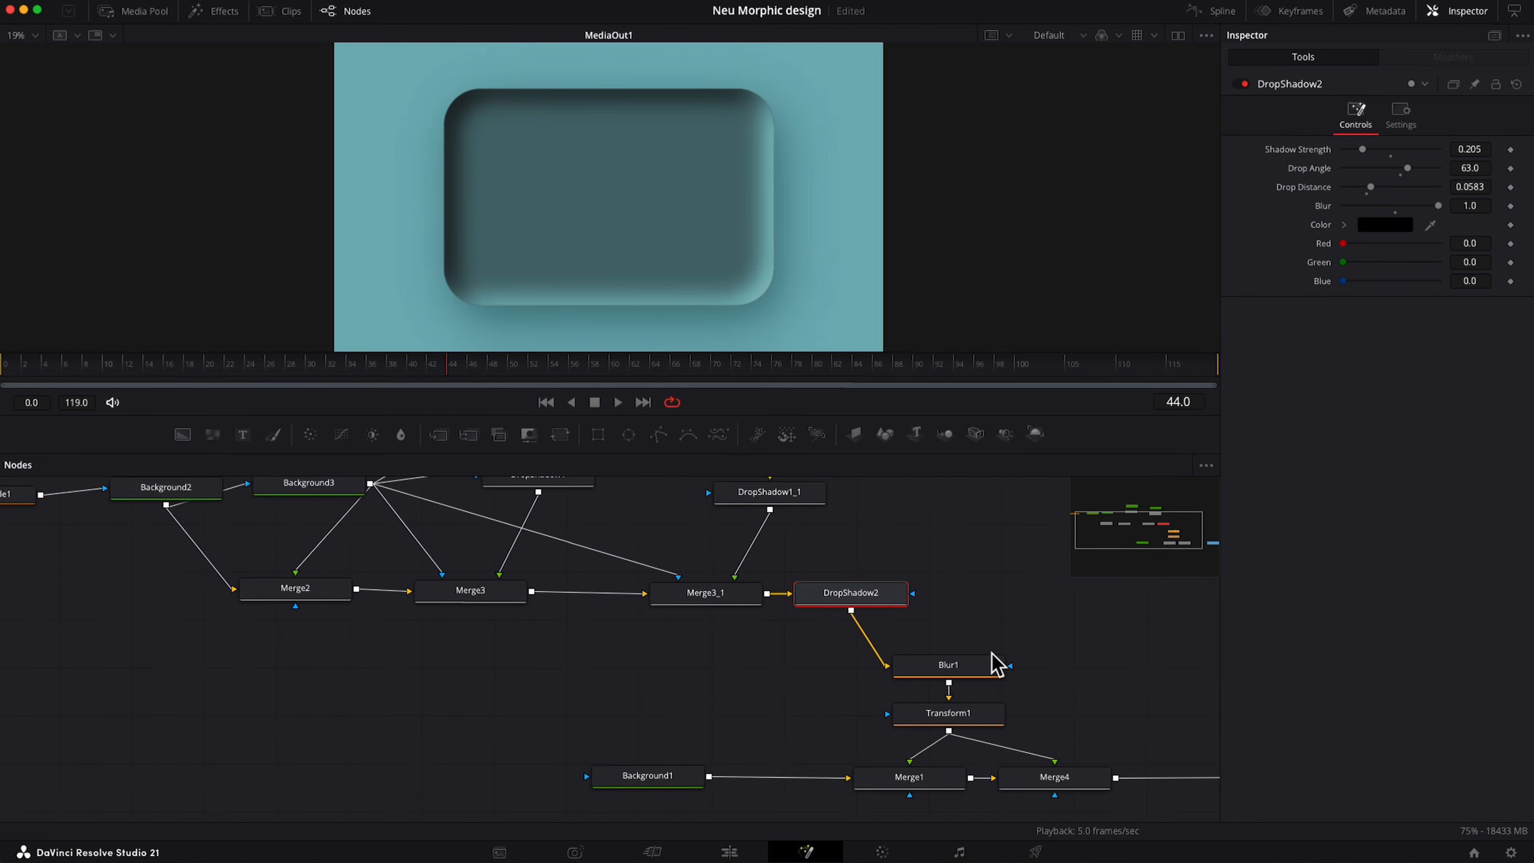
{"action": "scroll", "coordinate": [991, 652], "scroll_direction": "up", "scroll_amount": 1}
{"action": "scroll", "coordinate": [1007, 570], "scroll_direction": "up", "scroll_amount": 5}
{"action": "scroll", "coordinate": [1014, 583], "scroll_direction": "left", "scroll_amount": 5}
{"action": "scroll", "coordinate": [986, 572], "scroll_direction": "down", "scroll_amount": 1}
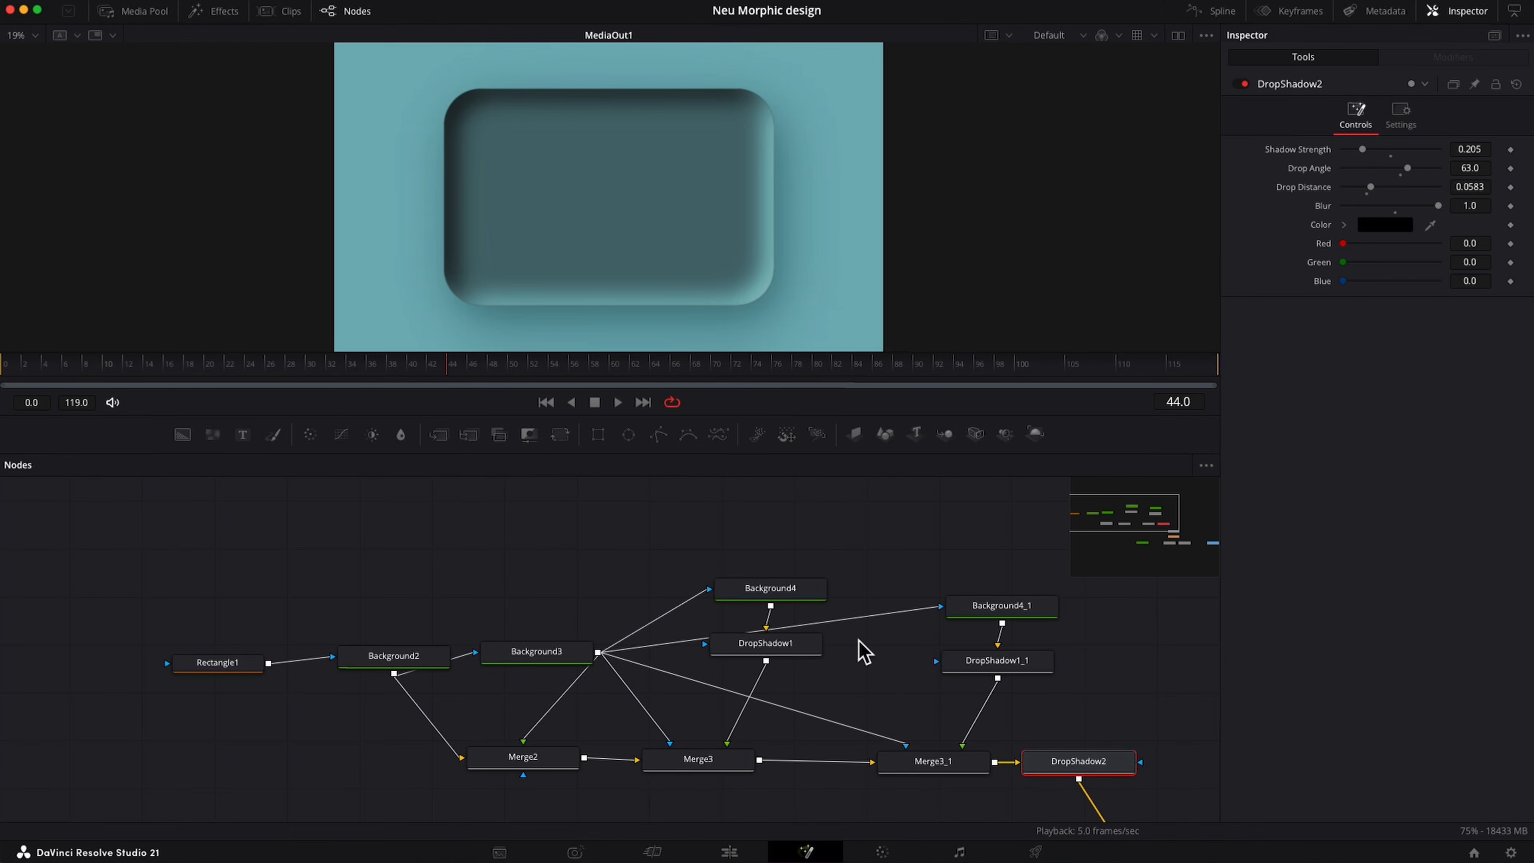
{"action": "scroll", "coordinate": [1058, 665], "scroll_direction": "right", "scroll_amount": 3}
{"action": "scroll", "coordinate": [975, 599], "scroll_direction": "down", "scroll_amount": 1}
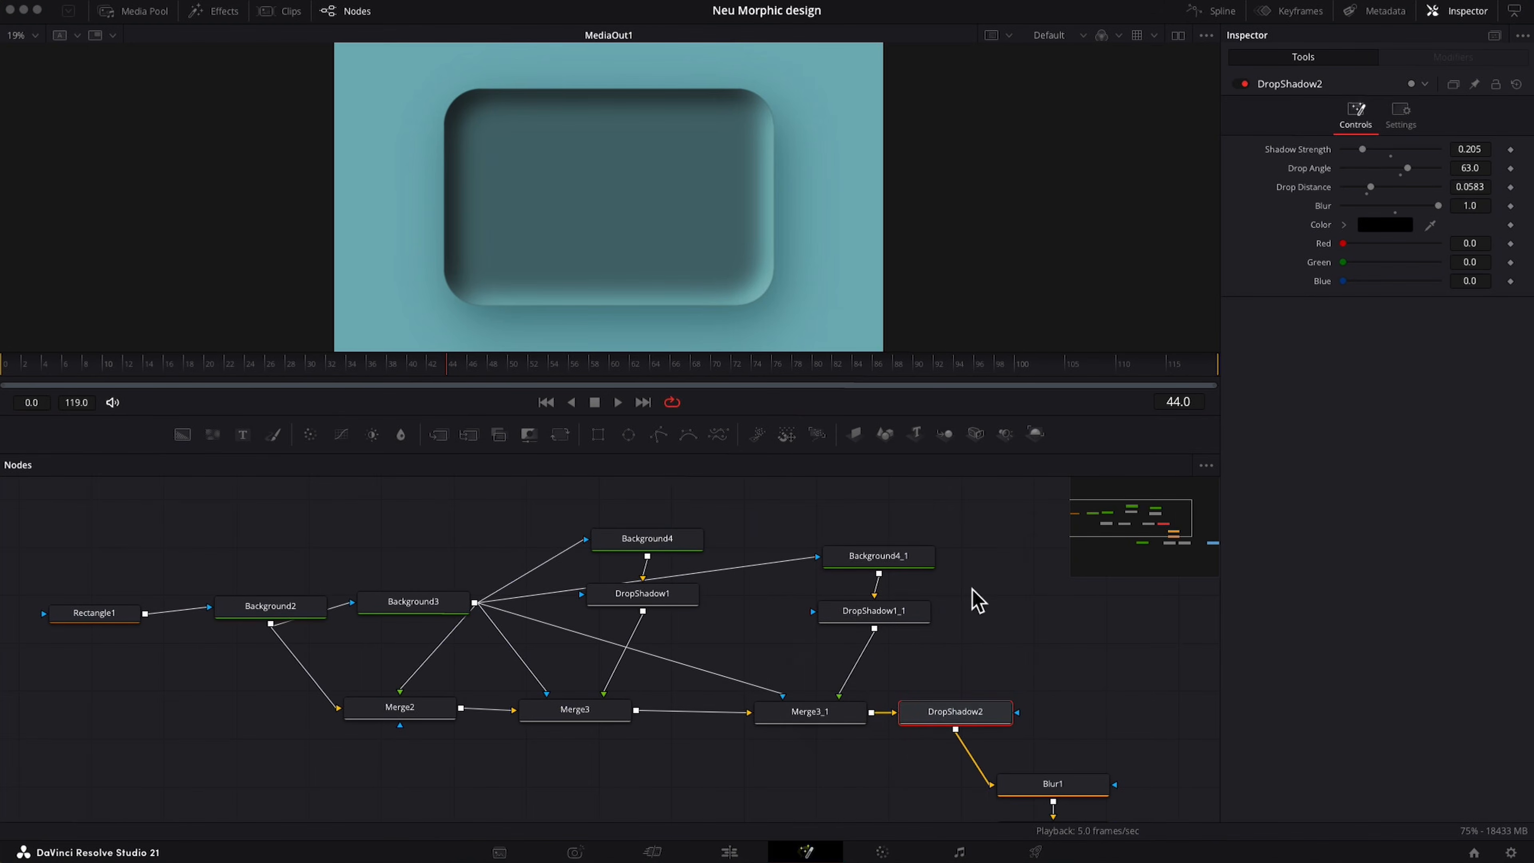
{"action": "left_click_drag", "start_coordinate": [992, 524], "coordinate": [808, 720]}
{"action": "key", "text": "Delete"}
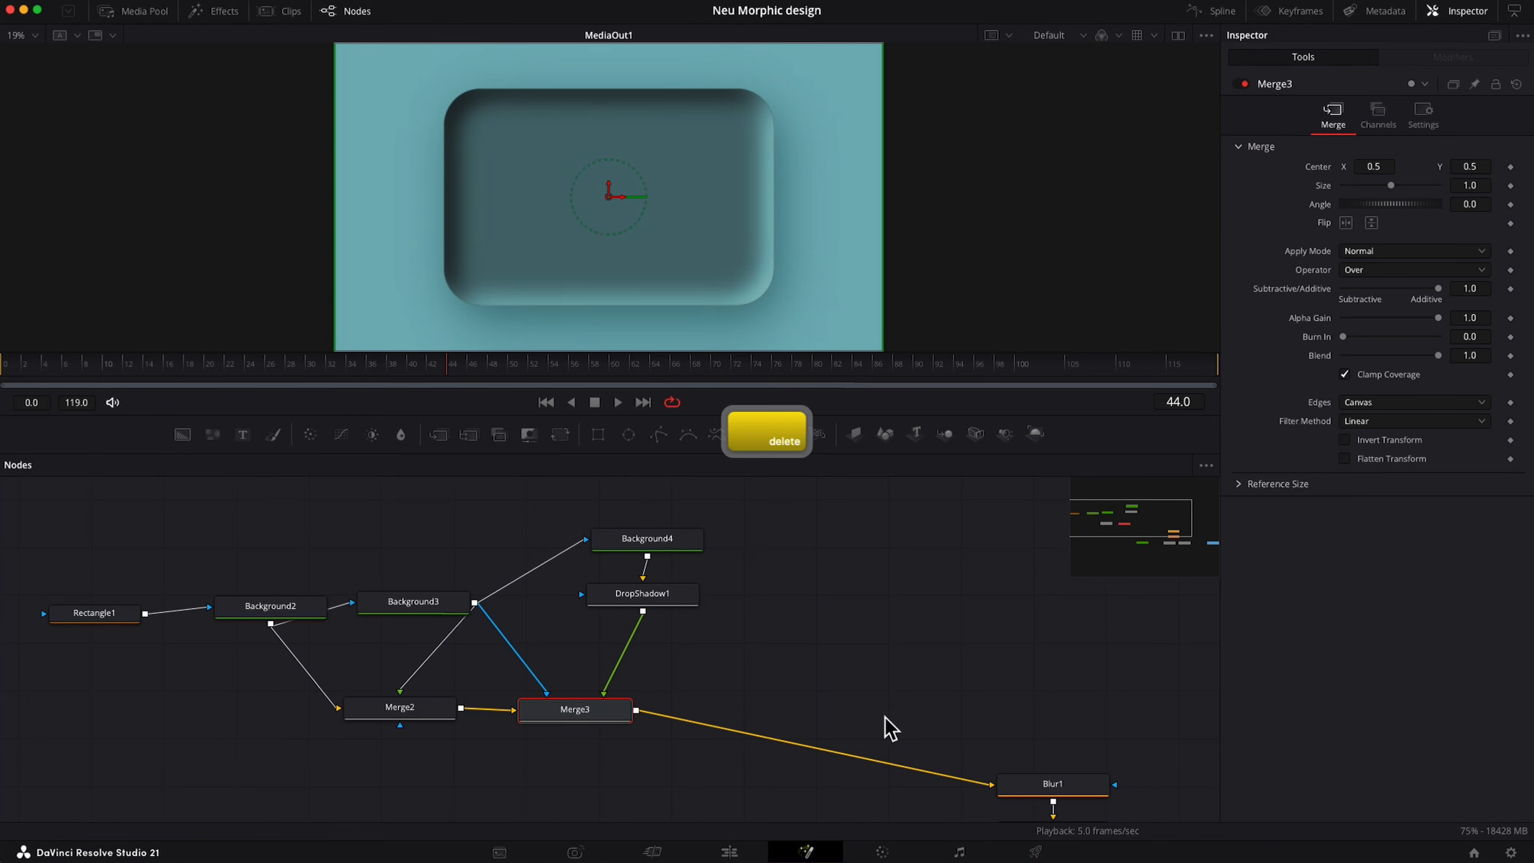
Disable the DropShadow1 node to take the inner shadow off the panel.
{"action": "scroll", "coordinate": [821, 582], "scroll_direction": "left", "scroll_amount": 3}
{"action": "scroll", "coordinate": [820, 580], "scroll_direction": "left", "scroll_amount": 2}
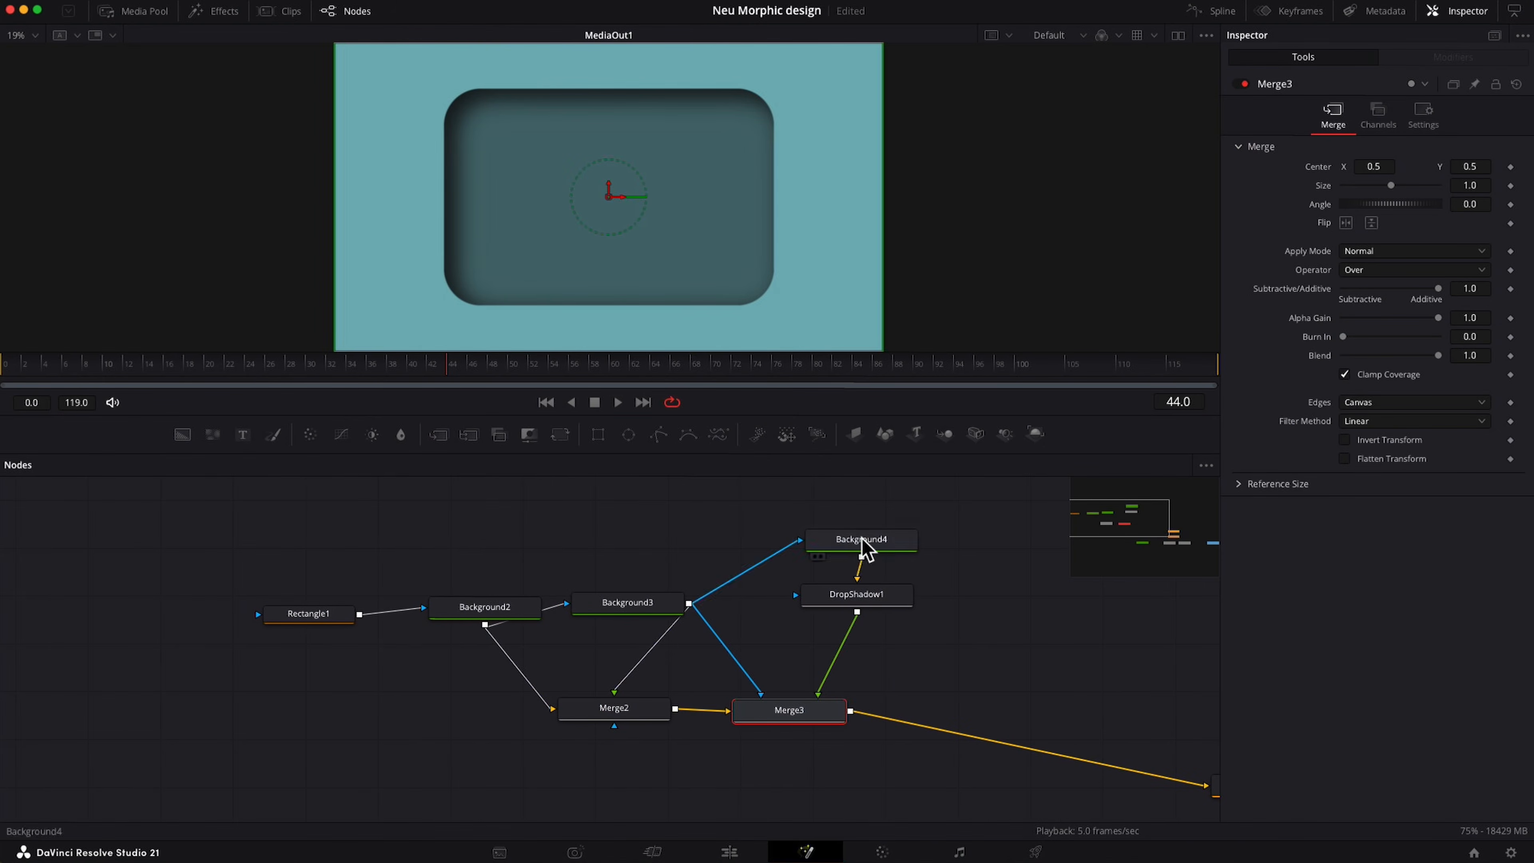
{"action": "scroll", "coordinate": [1037, 616], "scroll_direction": "left", "scroll_amount": 4}
{"action": "left_click", "coordinate": [972, 599]}
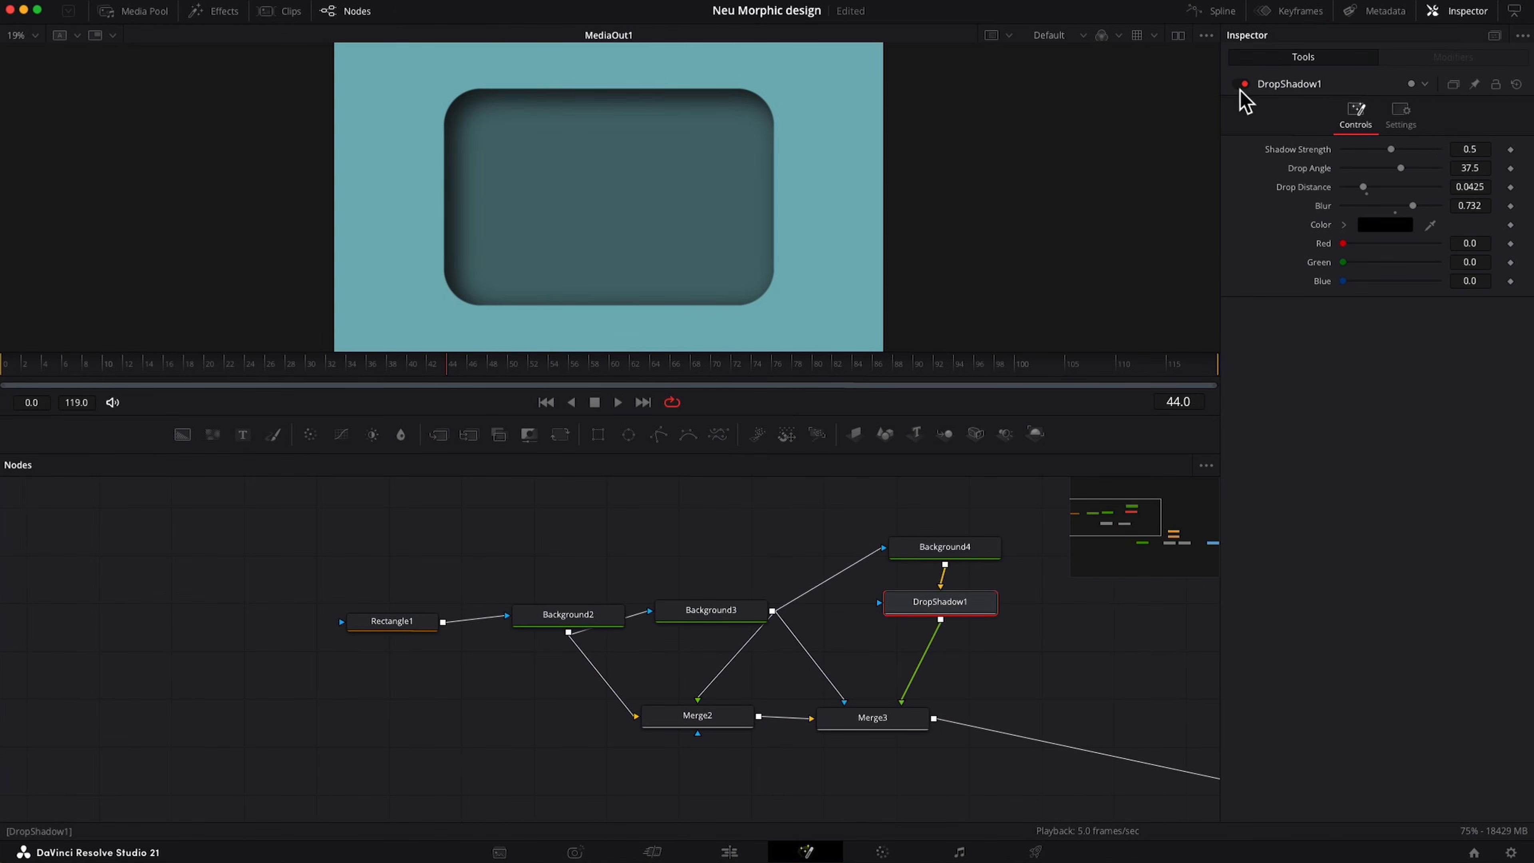
{"action": "left_click", "coordinate": [1241, 85]}
Move Rectangle1 up and left, then add a Background node below it with Transform and Blur nodes chained after it.
{"action": "scroll", "coordinate": [948, 637], "scroll_direction": "left", "scroll_amount": 3}
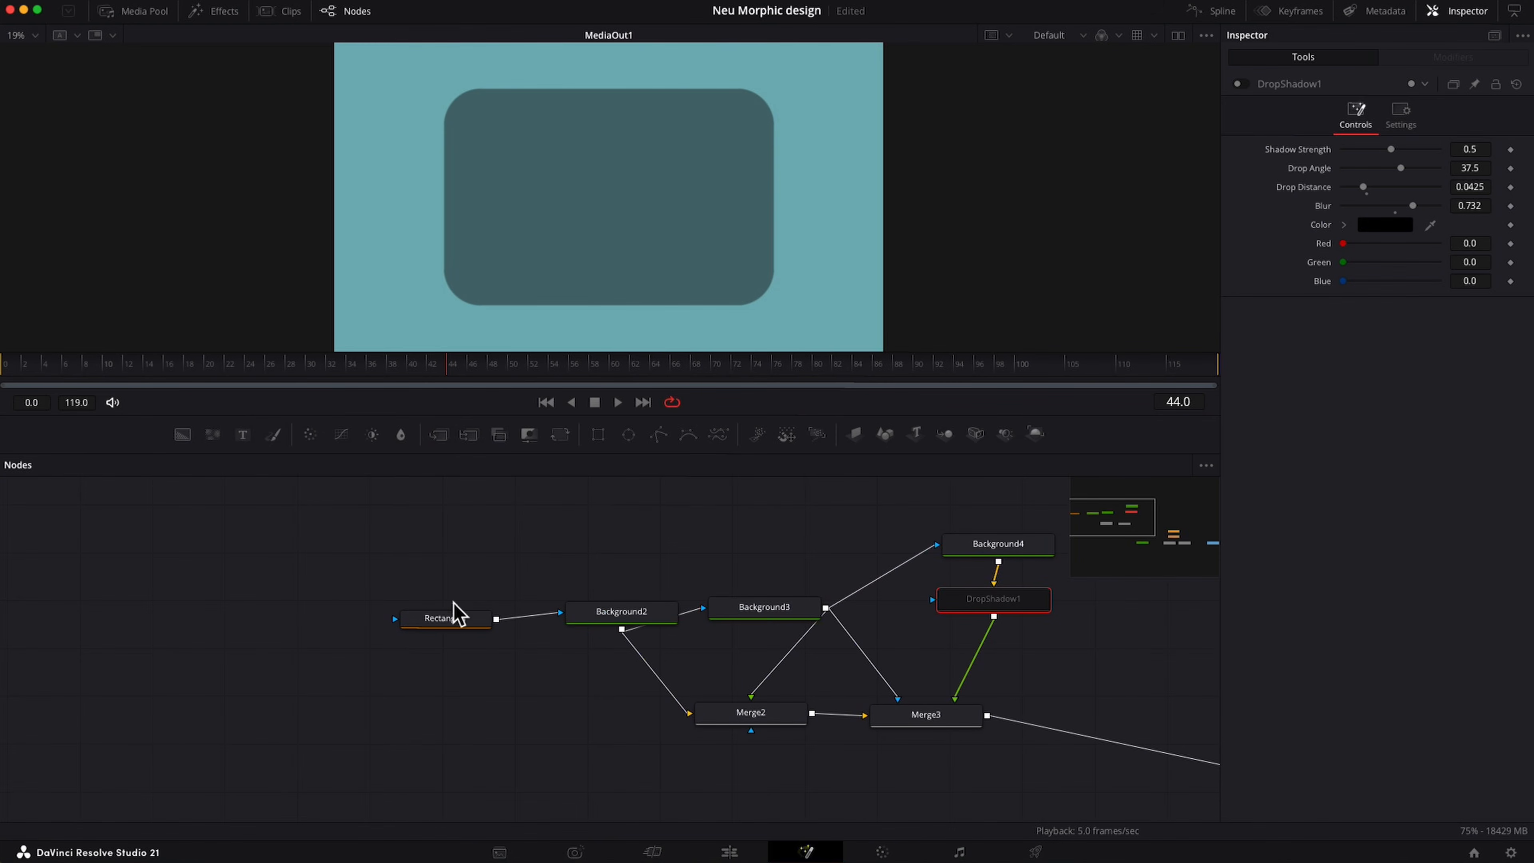
{"action": "left_click_drag", "start_coordinate": [454, 613], "coordinate": [425, 565]}
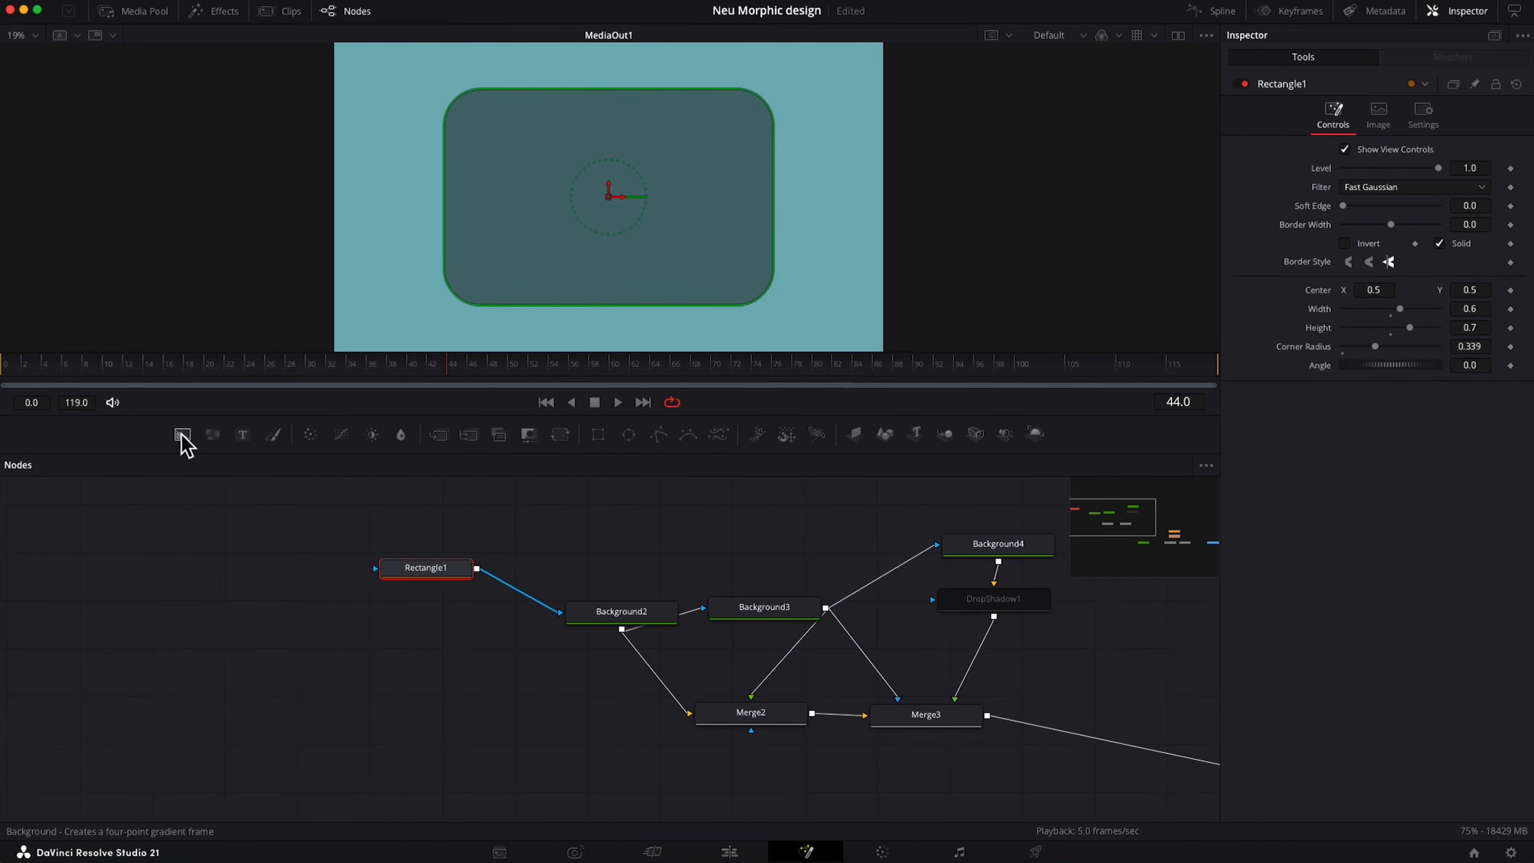
{"action": "left_click_drag", "start_coordinate": [182, 434], "coordinate": [291, 695]}
{"action": "key", "text": "shift+space"}
{"action": "type", "text": "tran"}
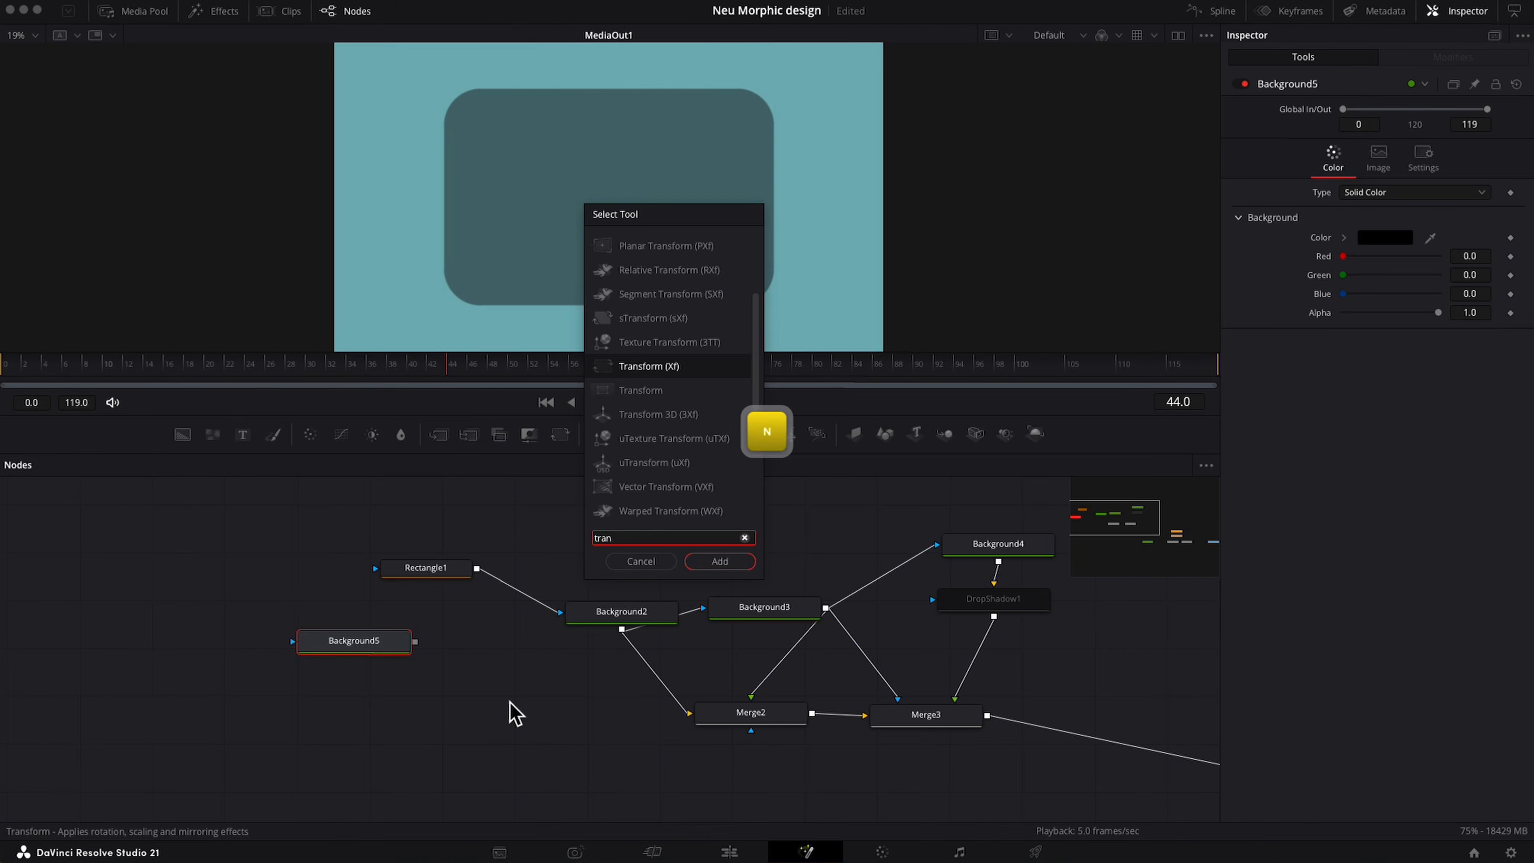
{"action": "key", "text": "Return"}
{"action": "left_click_drag", "start_coordinate": [496, 636], "coordinate": [344, 693]}
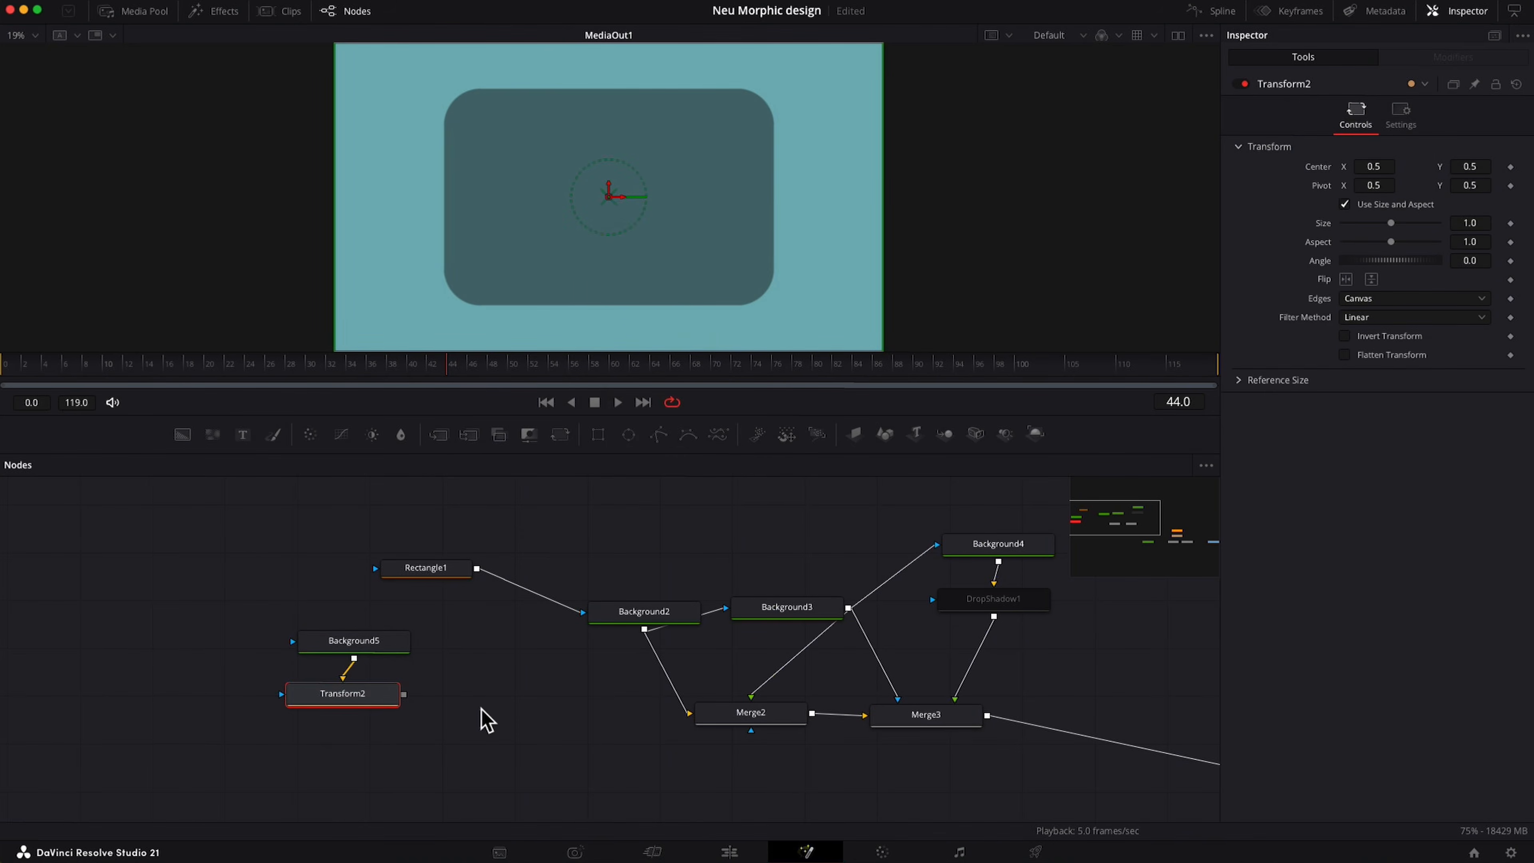
{"action": "key", "text": "shift+space"}
{"action": "type", "text": "blur"}
{"action": "key", "text": "Return"}
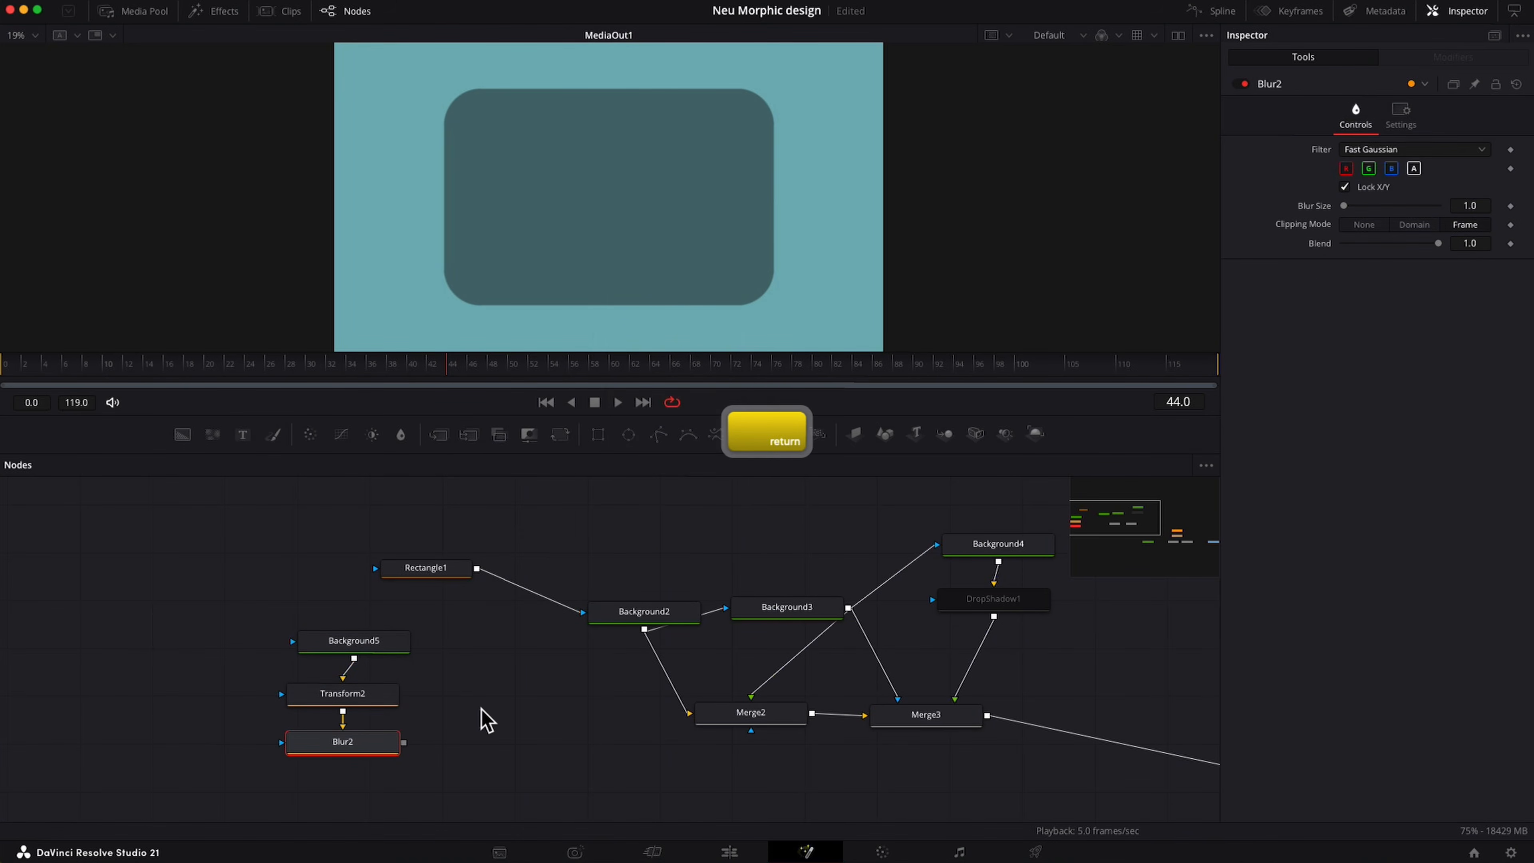
Add a Merge node between Background2 and Merge2, and connect Blur2 to its foreground input.
{"action": "left_click", "coordinate": [366, 749]}
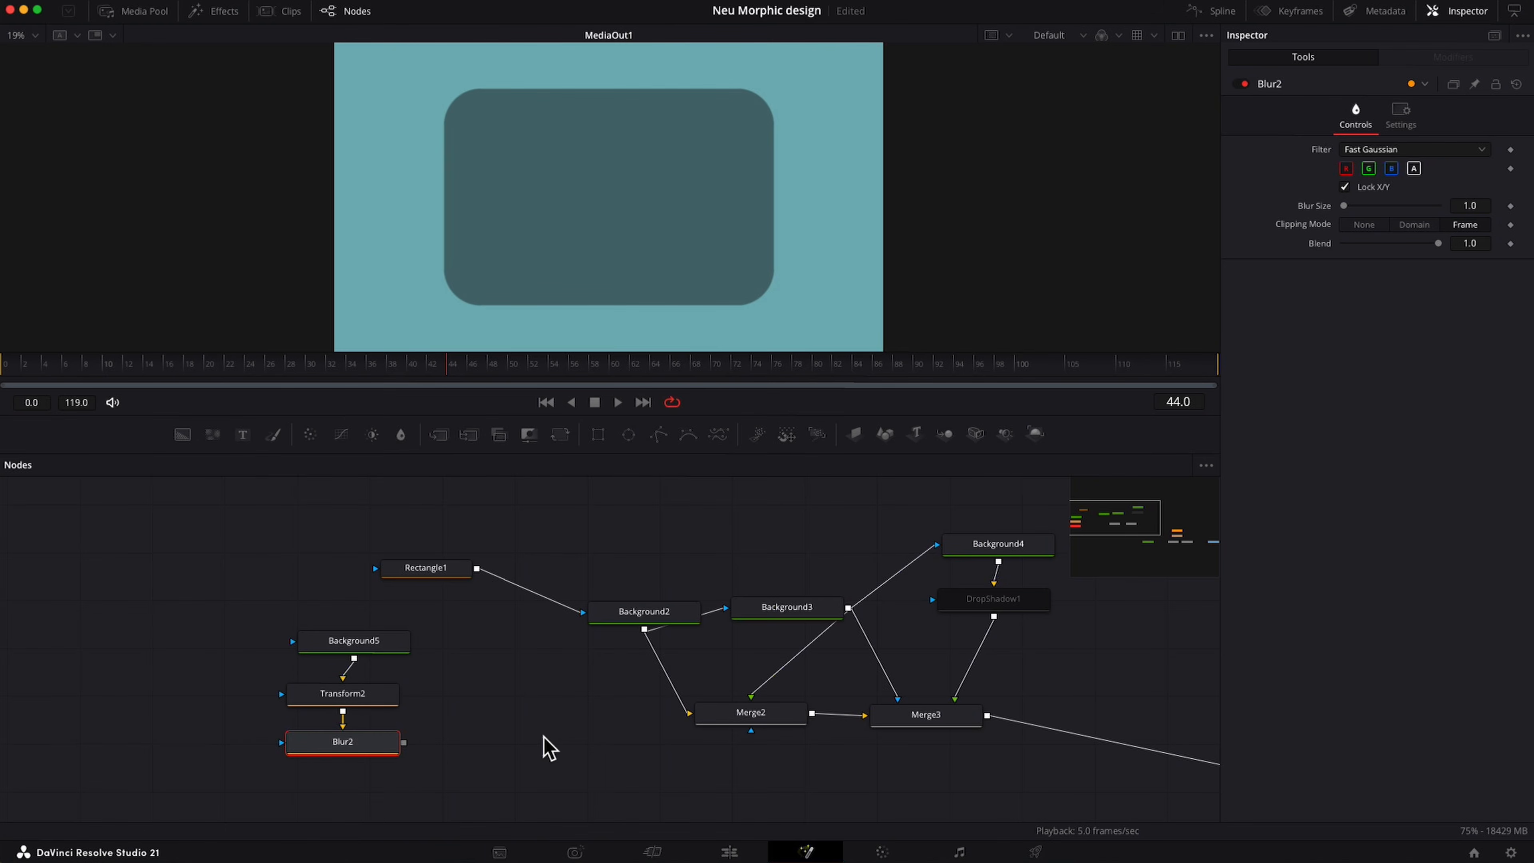
{"action": "key", "text": "shift+space"}
{"action": "type", "text": "merge"}
{"action": "key", "text": "Return"}
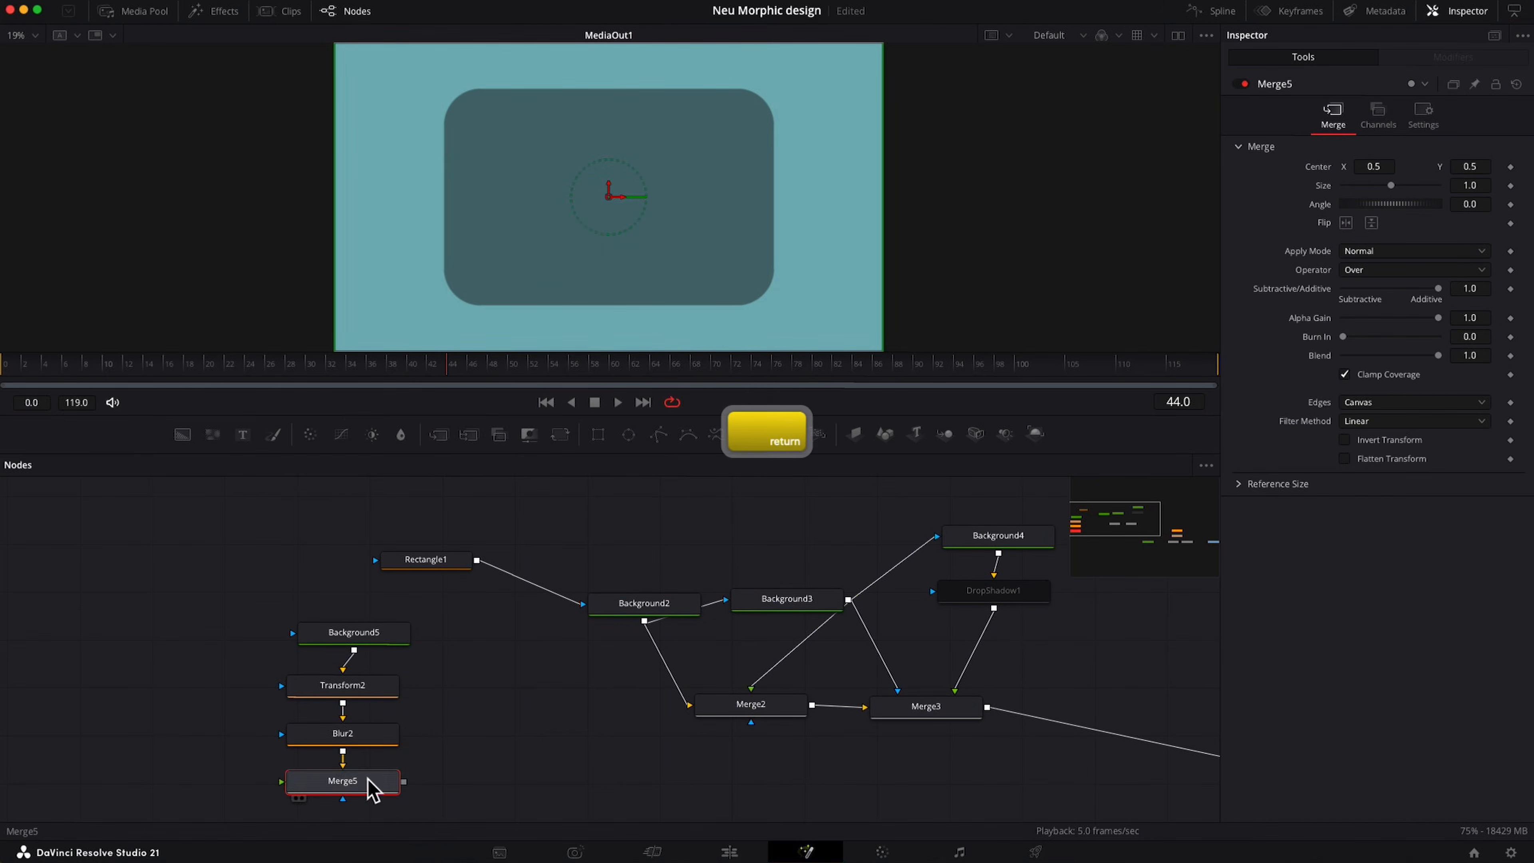
{"action": "left_click_drag", "start_coordinate": [368, 785], "coordinate": [461, 755]}
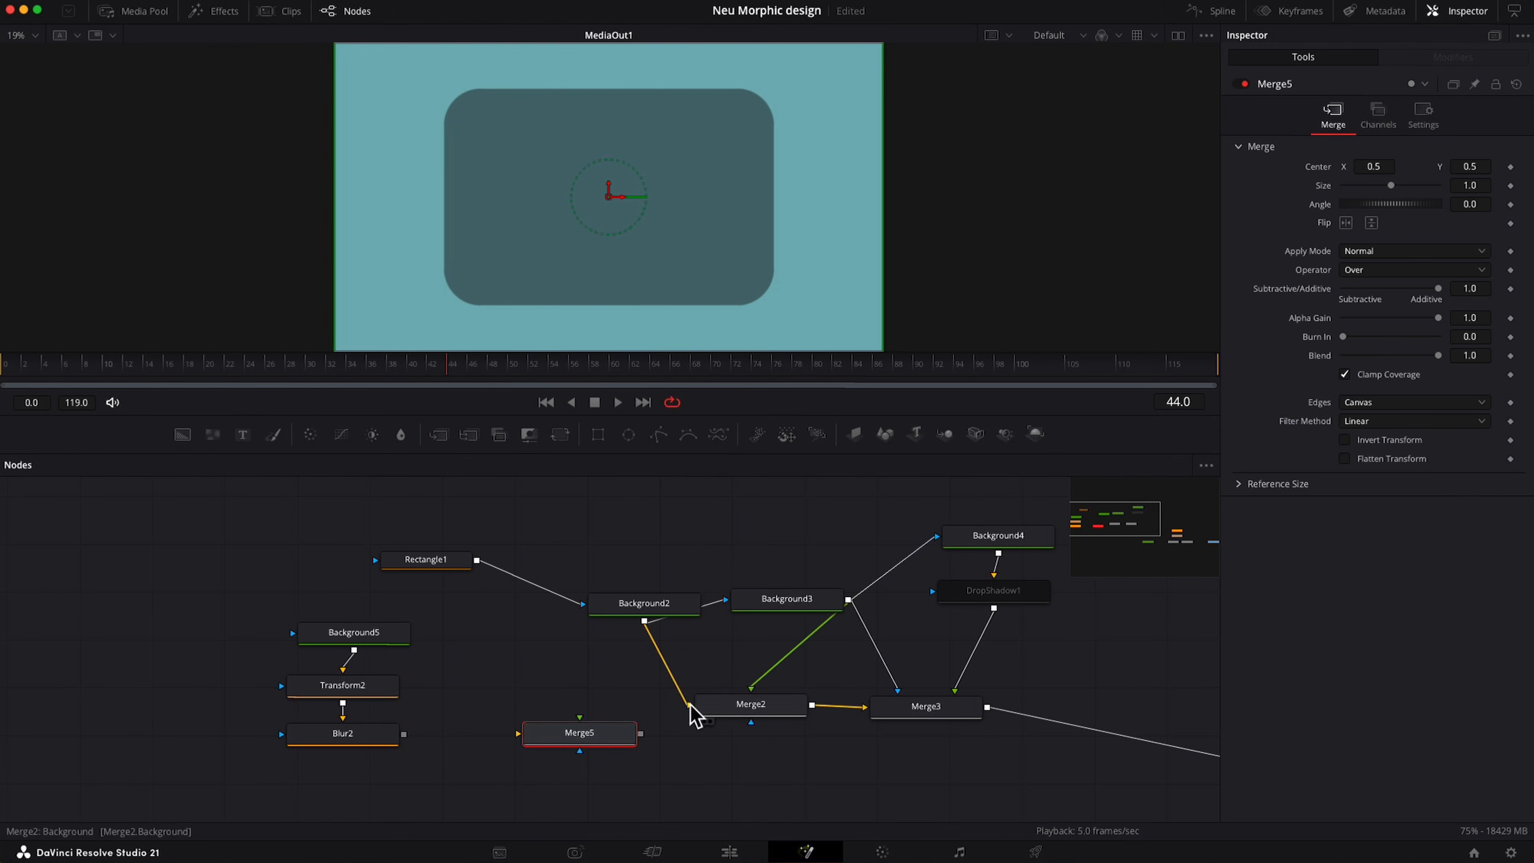
{"action": "left_click_drag", "start_coordinate": [690, 715], "coordinate": [519, 733]}
{"action": "left_click_drag", "start_coordinate": [639, 734], "coordinate": [690, 705]}
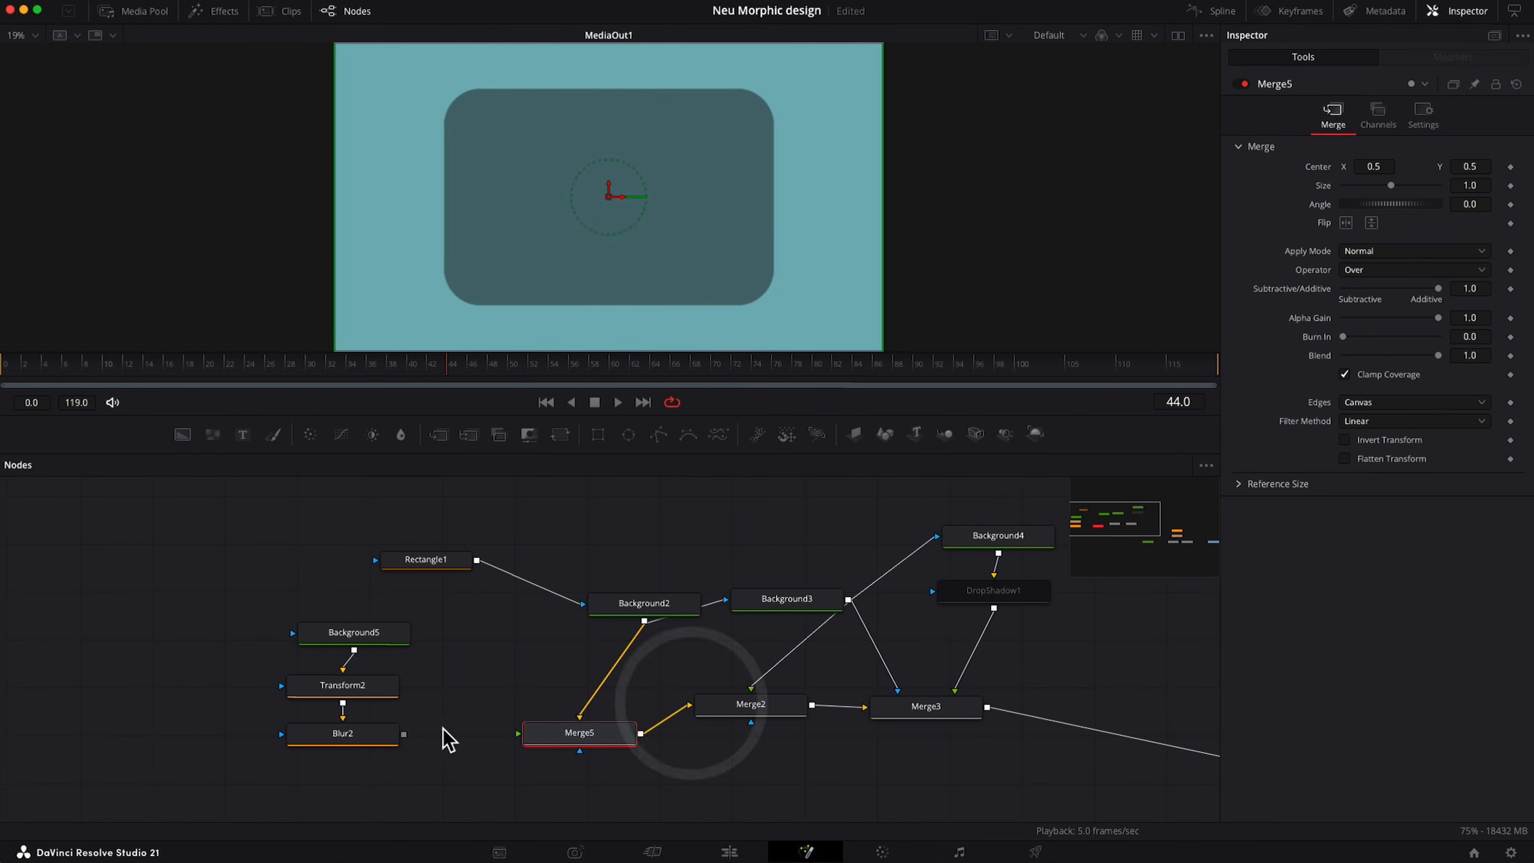
{"action": "left_click_drag", "start_coordinate": [402, 734], "coordinate": [518, 734]}
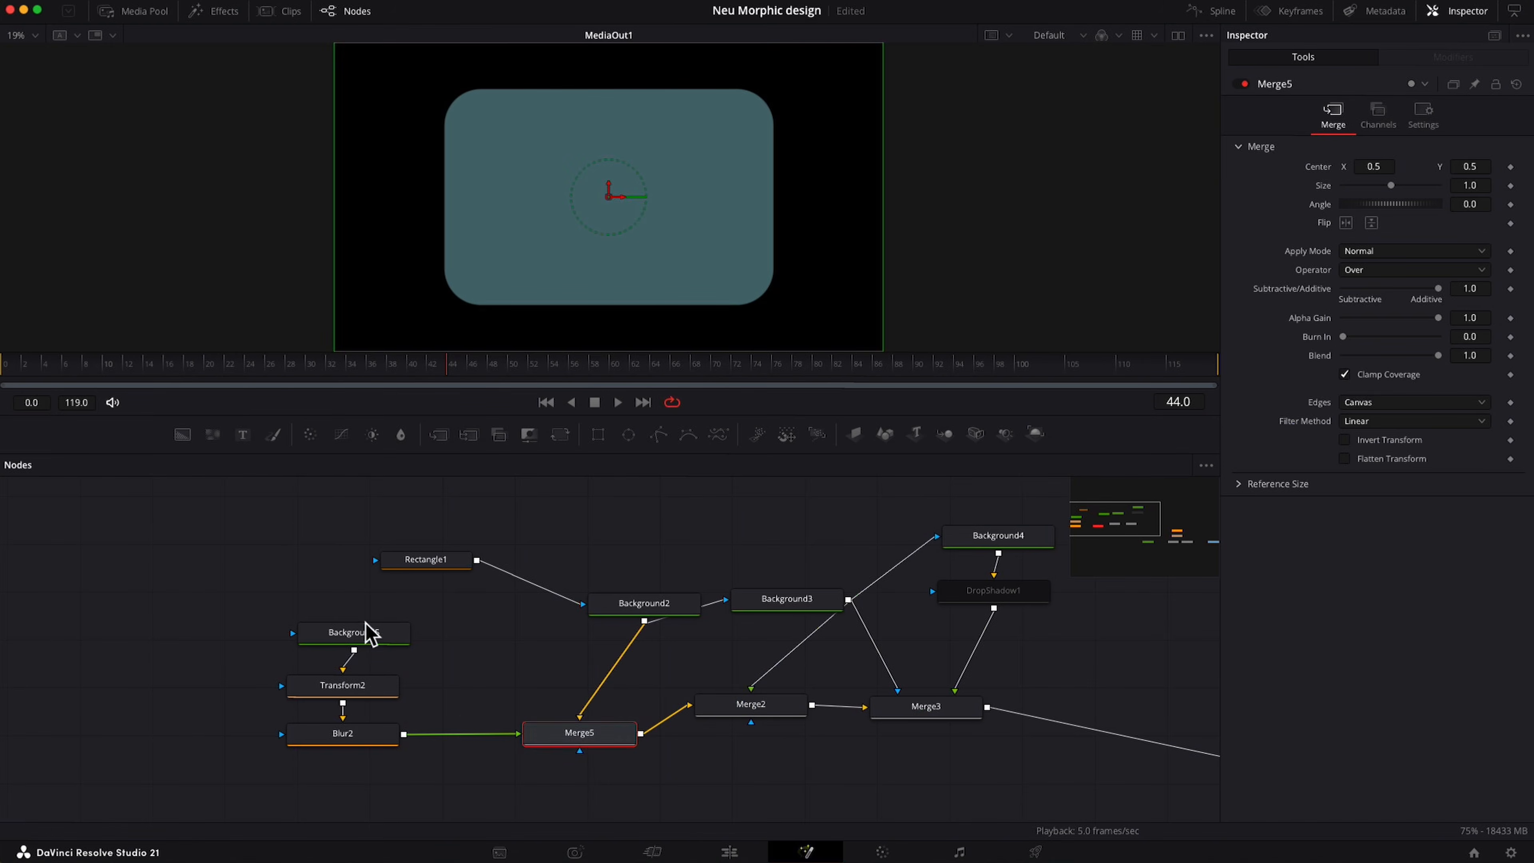
Mask Background5 with Rectangle1, and shift Transform2's center to X 0.488 and slightly upward.
{"action": "left_click", "coordinate": [355, 631]}
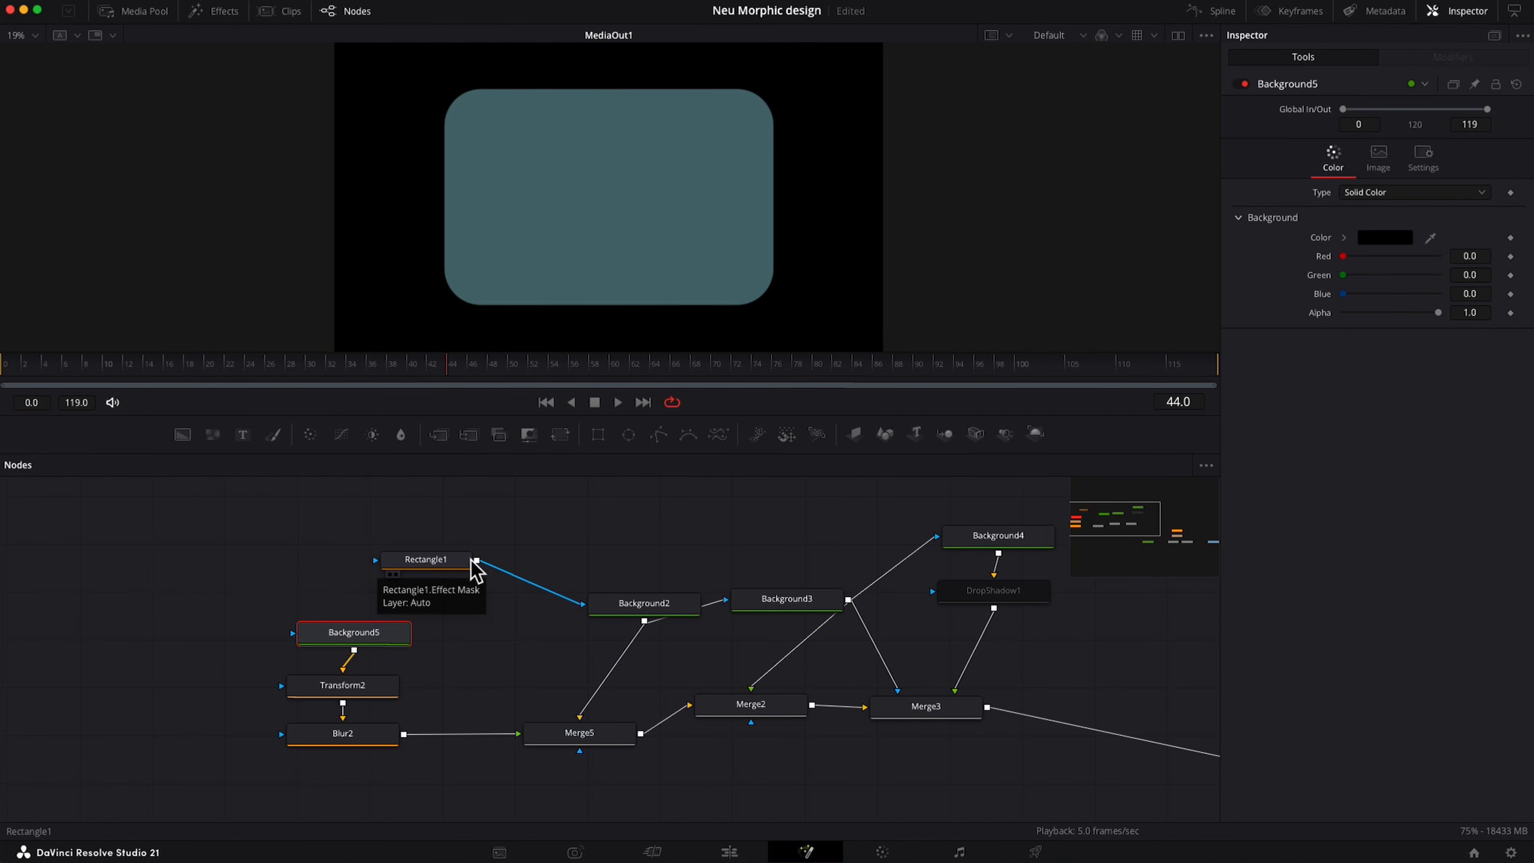
{"action": "left_click_drag", "start_coordinate": [477, 562], "coordinate": [356, 652]}
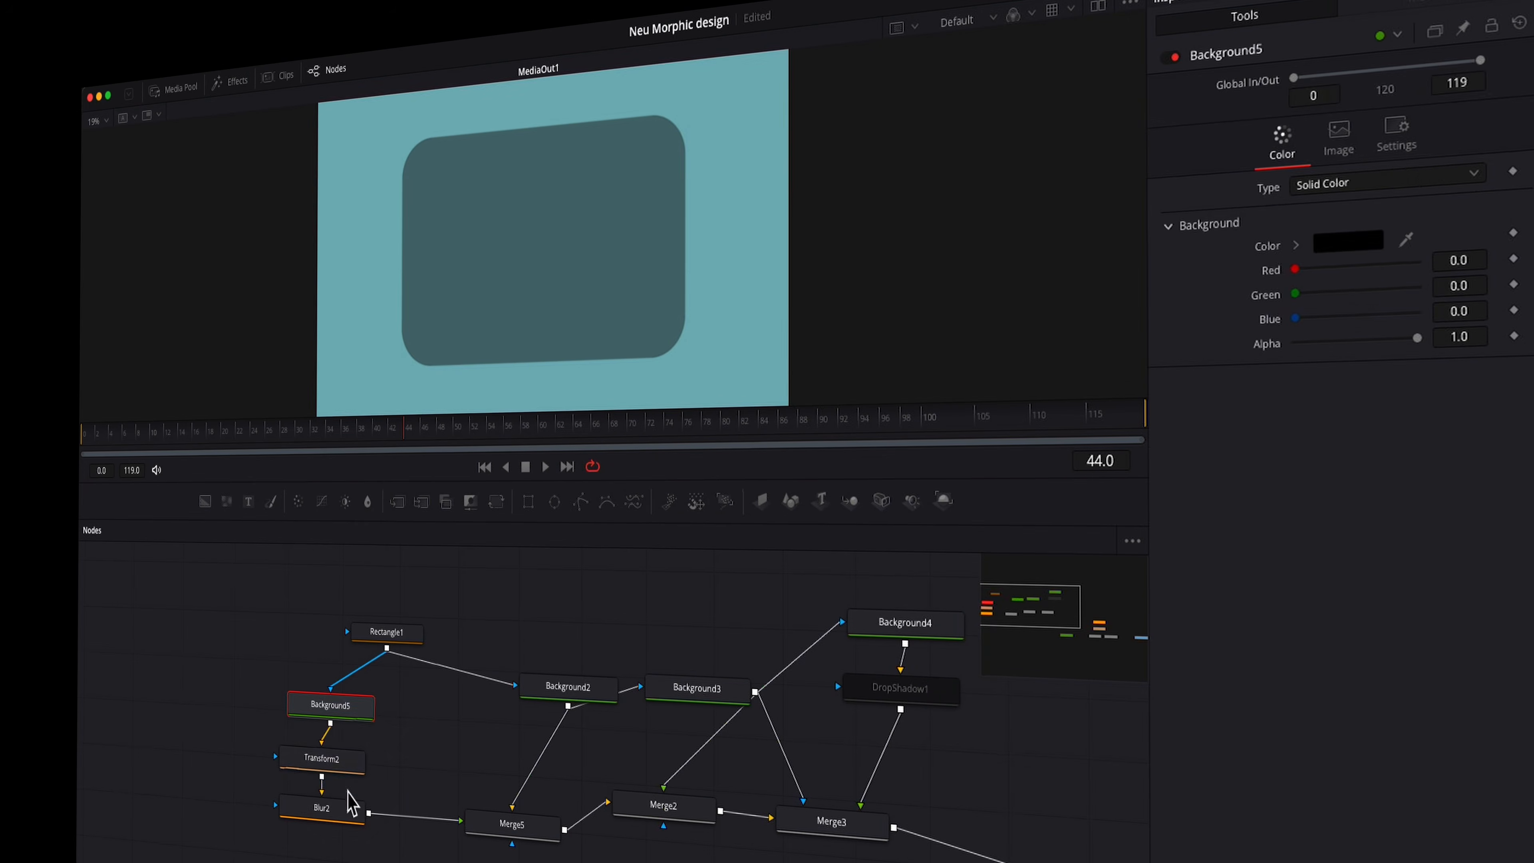
{"action": "left_click", "coordinate": [345, 768]}
{"action": "left_click_drag", "start_coordinate": [1335, 147], "coordinate": [1327, 148]}
{"action": "left_click_drag", "start_coordinate": [1463, 134], "coordinate": [1485, 127]}
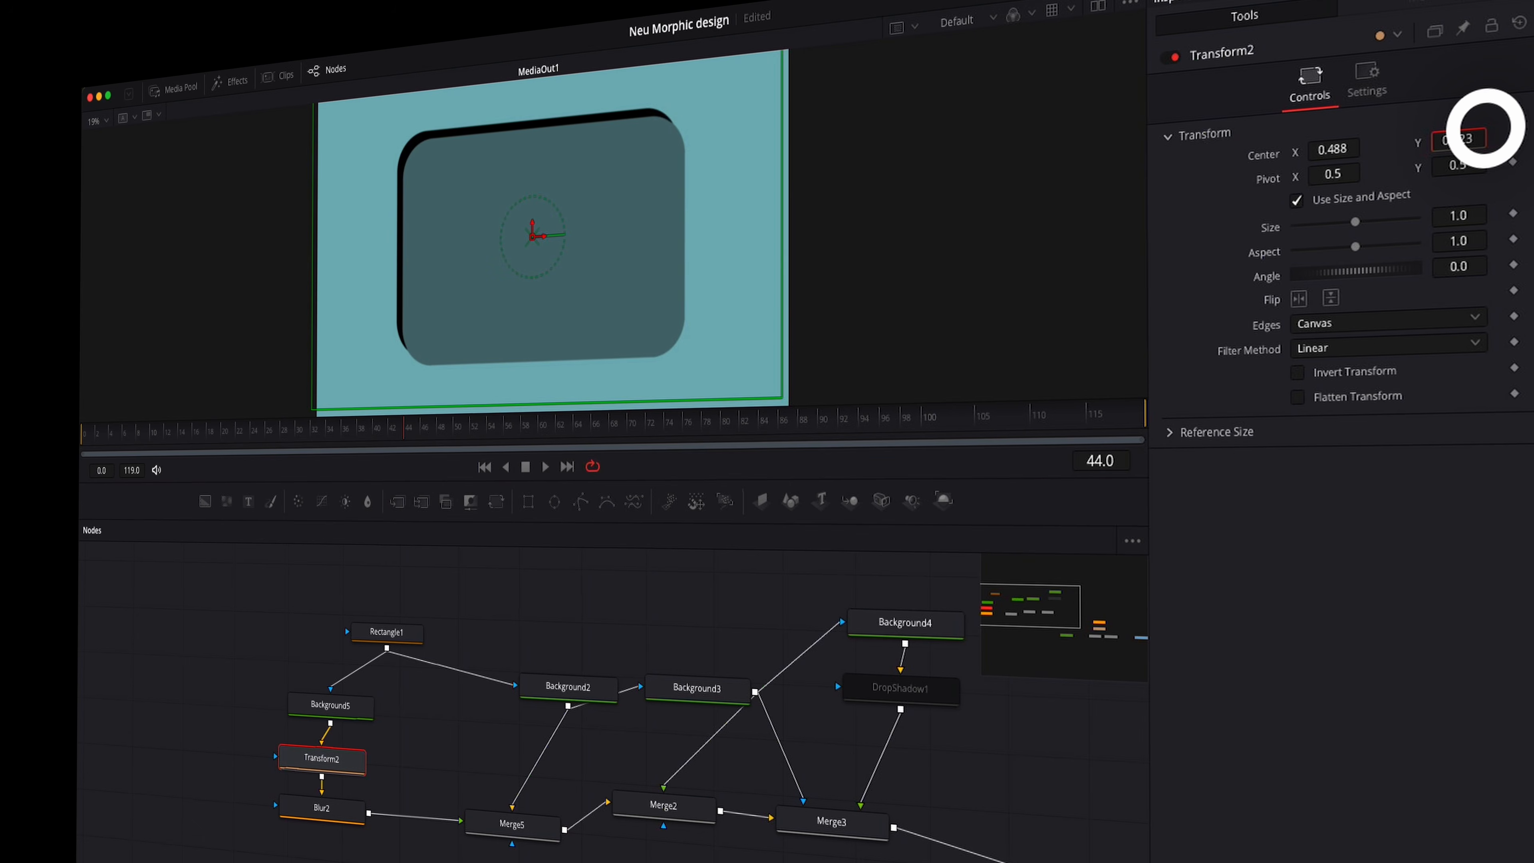
Change Background5's color to white, with red, green and blue at 1.0.
{"action": "left_click", "coordinate": [330, 705]}
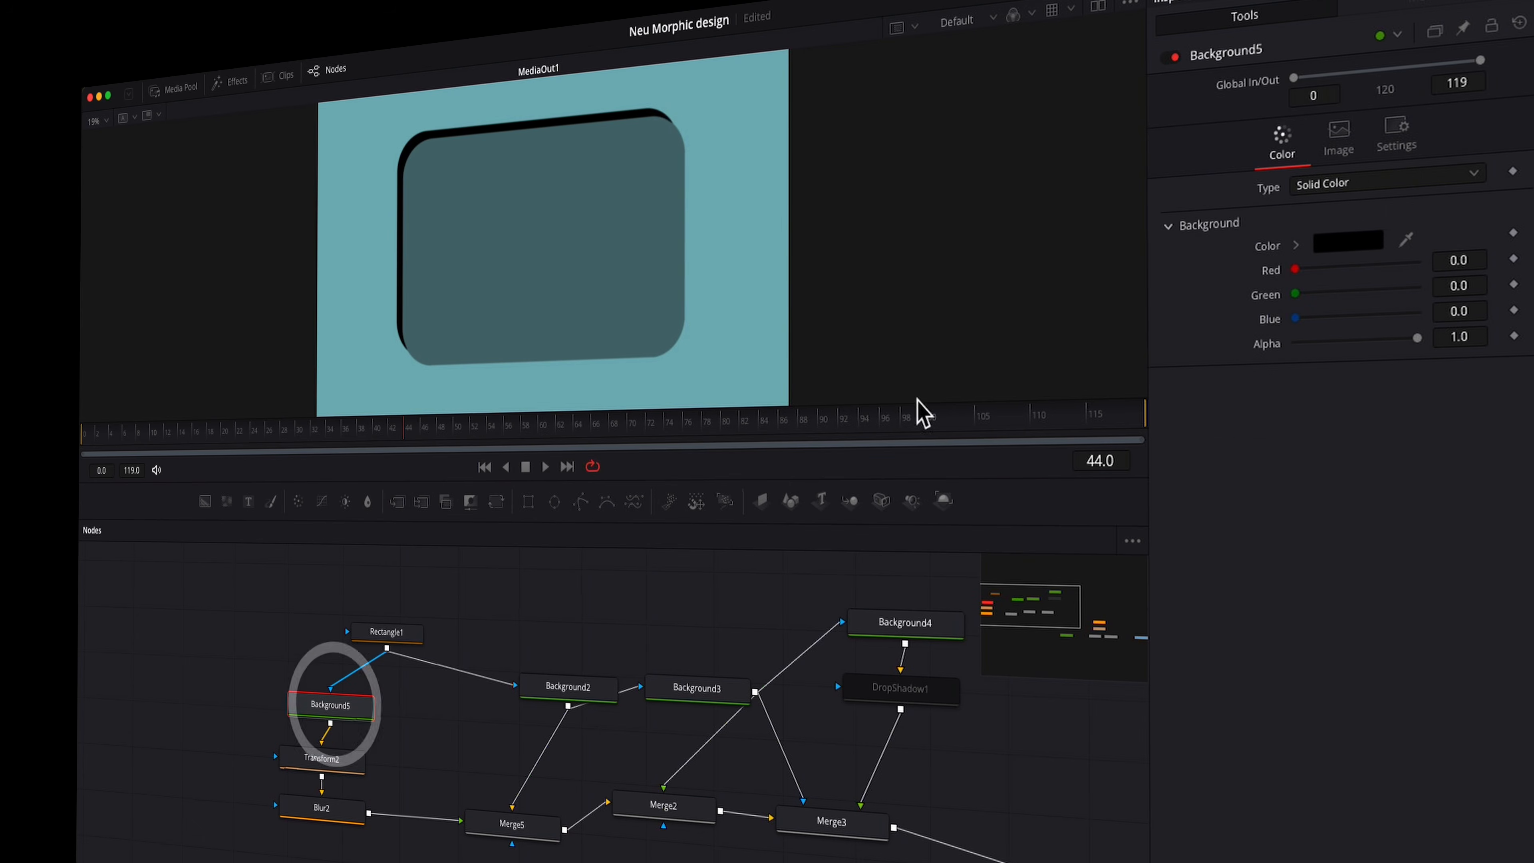
{"action": "left_click", "coordinate": [1352, 235]}
{"action": "left_click_drag", "start_coordinate": [902, 862], "coordinate": [843, 850]}
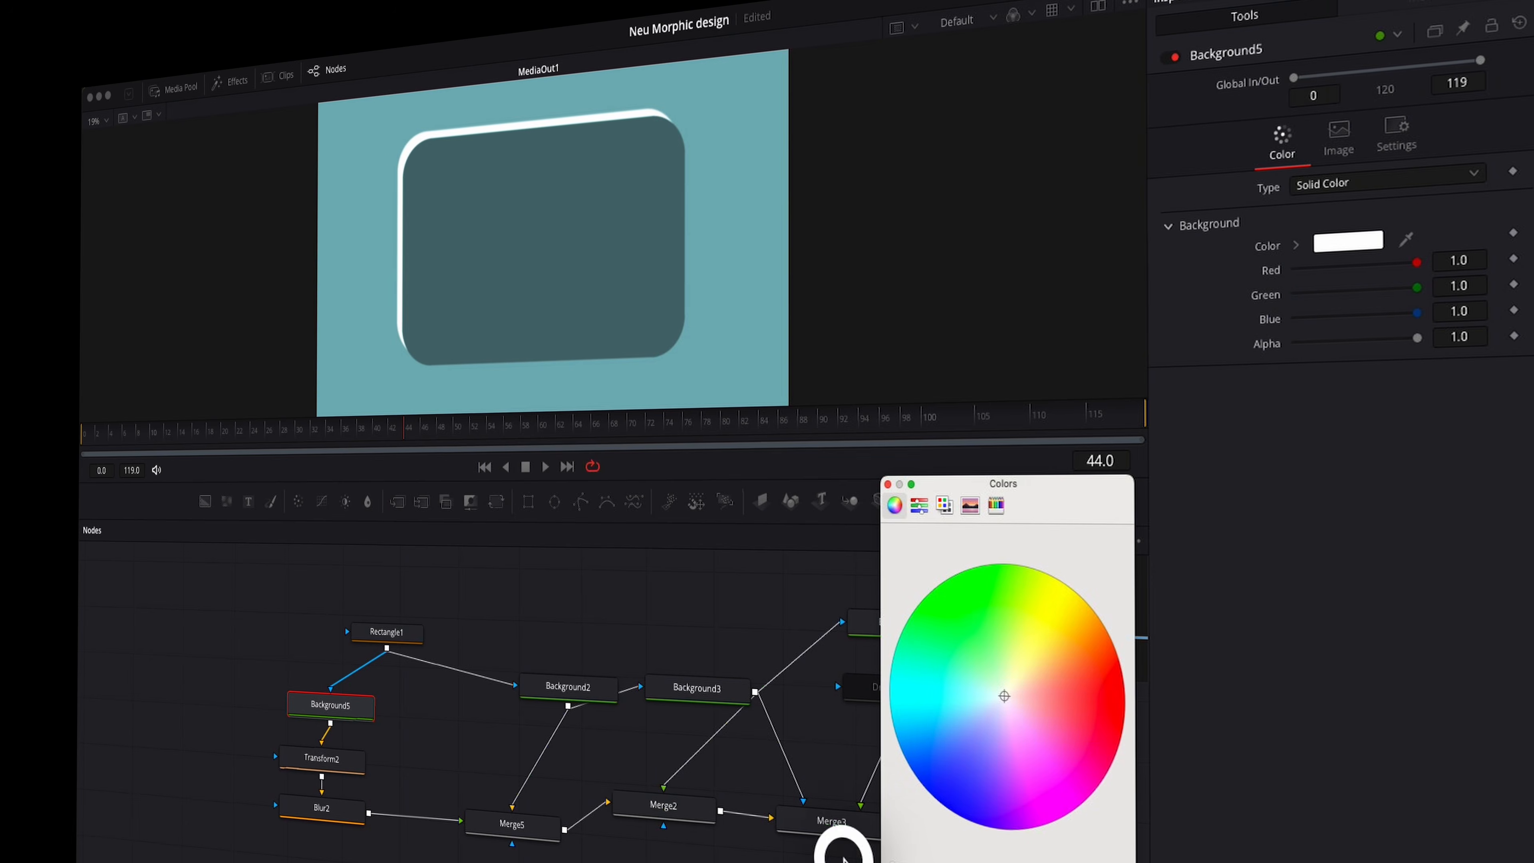
{"action": "left_click", "coordinate": [1101, 862]}
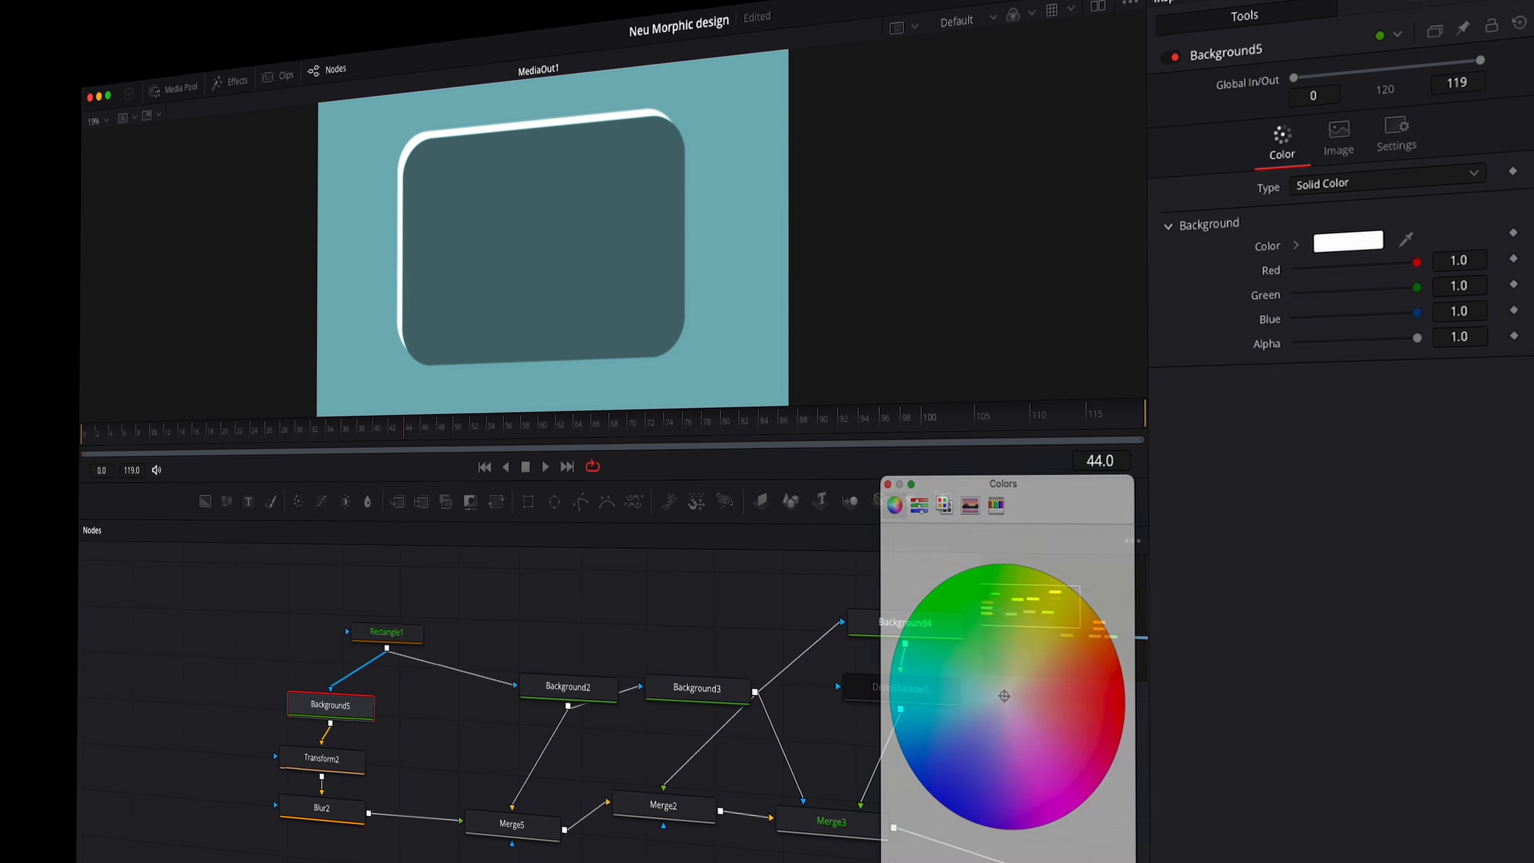
Increase Blur2's blur size slightly to soften the white highlight around the panel's edge.
{"action": "left_click", "coordinate": [327, 815]}
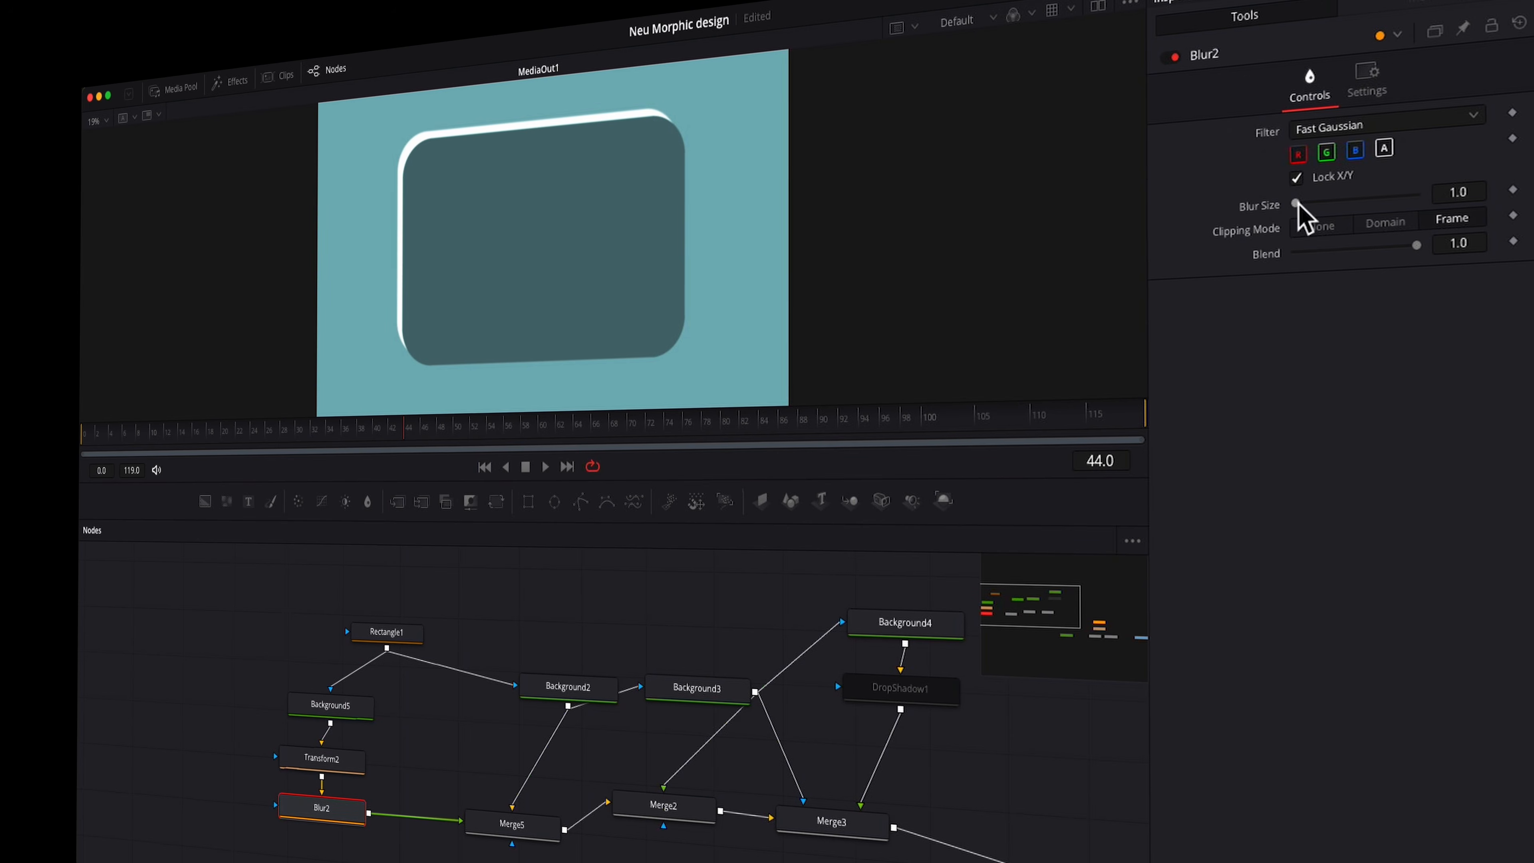
{"action": "left_click", "coordinate": [1296, 204]}
{"action": "left_click_drag", "start_coordinate": [1302, 204], "coordinate": [1312, 202]}
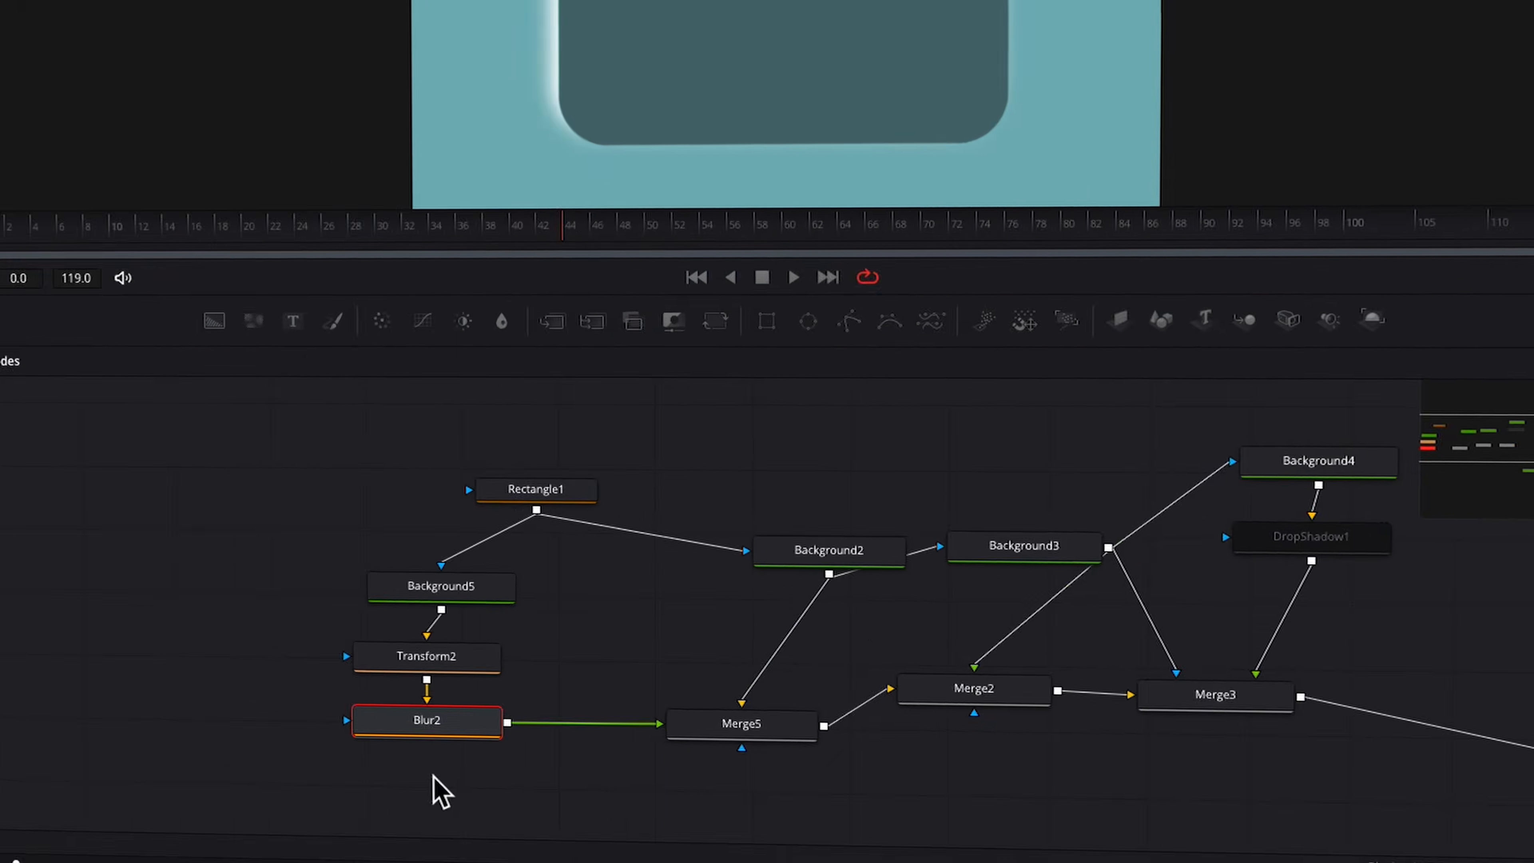
Copy the Background5, Transform2, Blur2 and Merge5 nodes and paste them in the empty area left of the originals.
{"action": "left_click", "coordinate": [326, 847]}
{"action": "scroll", "coordinate": [424, 855], "scroll_direction": "right", "scroll_amount": 2}
{"action": "scroll", "coordinate": [594, 777], "scroll_direction": "left", "scroll_amount": 2}
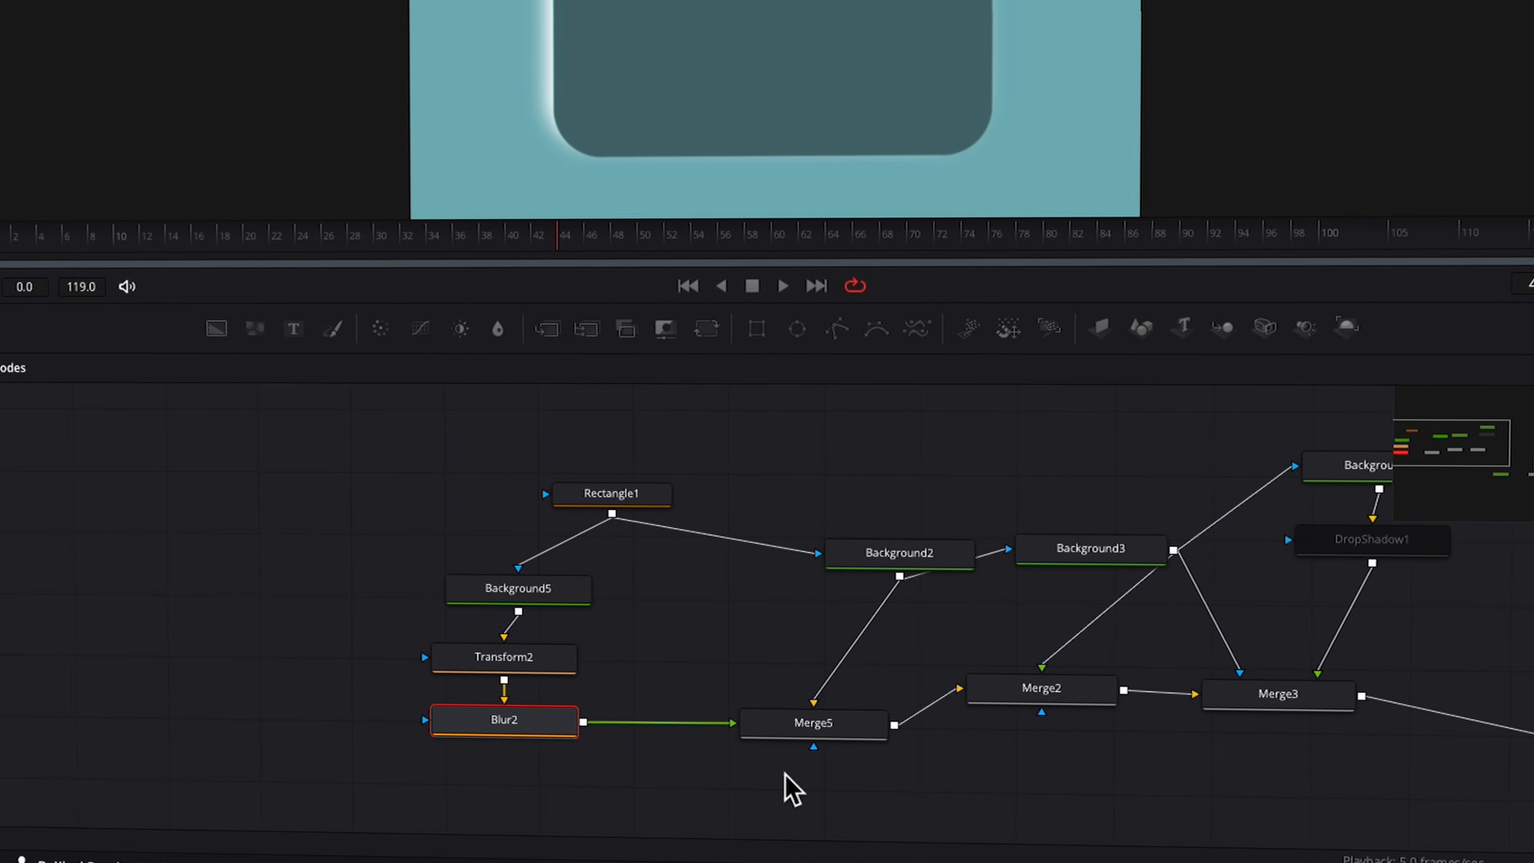
{"action": "left_click_drag", "start_coordinate": [782, 775], "coordinate": [508, 593]}
{"action": "key", "text": "super+c"}
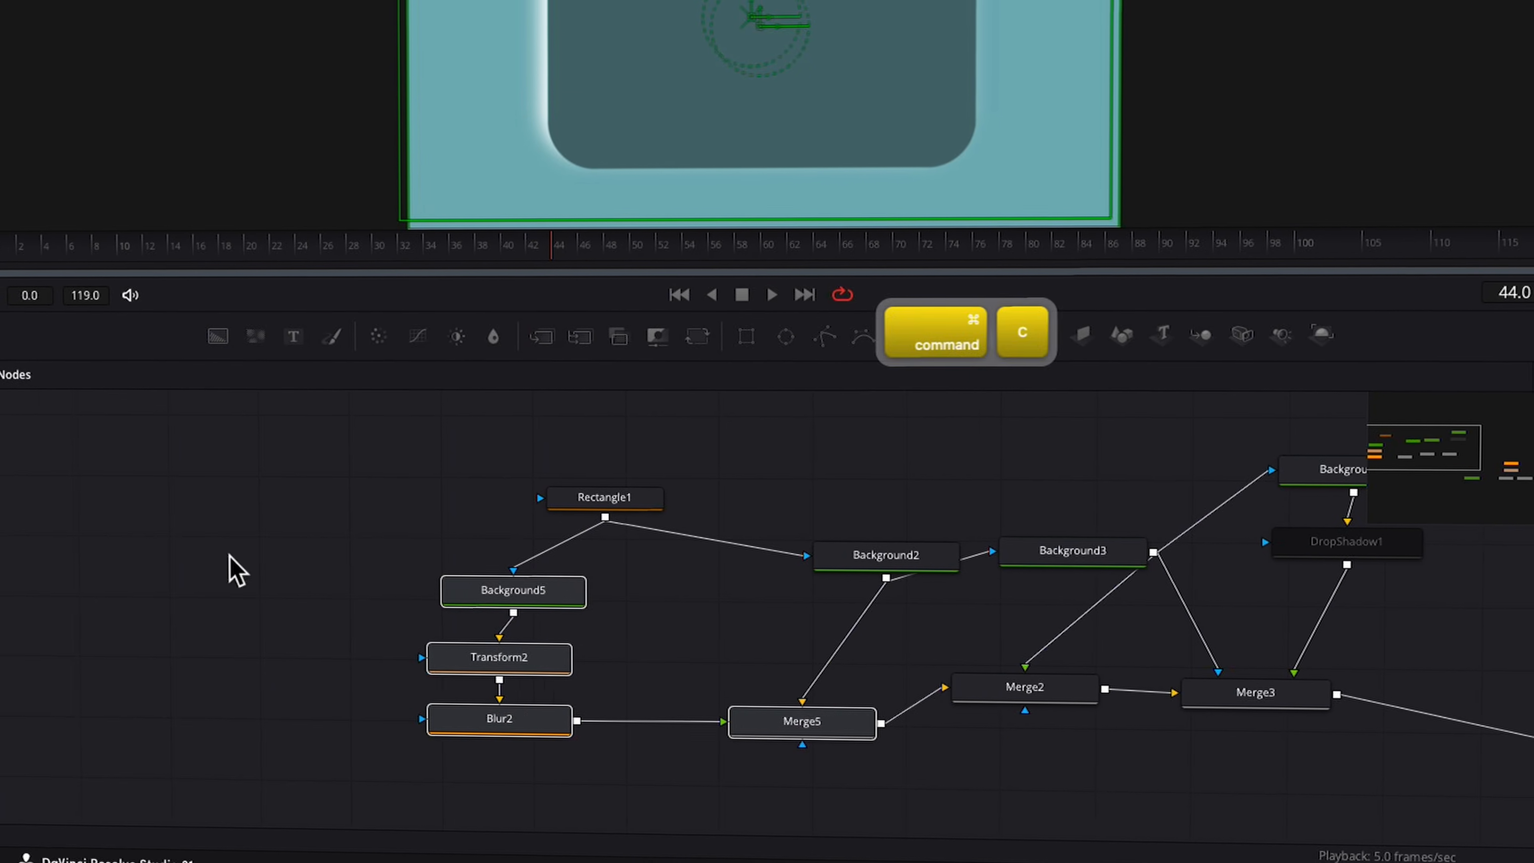
{"action": "left_click", "coordinate": [233, 568]}
{"action": "key", "text": "super+v"}
Arrange the pasted nodes in a column beside the Background5 branch and mask Background5_1 with Rectangle1.
{"action": "scroll", "coordinate": [272, 579], "scroll_direction": "left", "scroll_amount": 2}
{"action": "left_click_drag", "start_coordinate": [320, 607], "coordinate": [458, 652]}
{"action": "left_click", "coordinate": [458, 652]}
{"action": "left_click_drag", "start_coordinate": [471, 598], "coordinate": [377, 599]}
{"action": "left_click_drag", "start_coordinate": [445, 418], "coordinate": [175, 629]}
{"action": "scroll", "coordinate": [290, 592], "scroll_direction": "down", "scroll_amount": 2}
{"action": "left_click_drag", "start_coordinate": [362, 541], "coordinate": [622, 791]}
{"action": "left_click_drag", "start_coordinate": [734, 523], "coordinate": [439, 541]}
{"action": "left_click", "coordinate": [453, 620]}
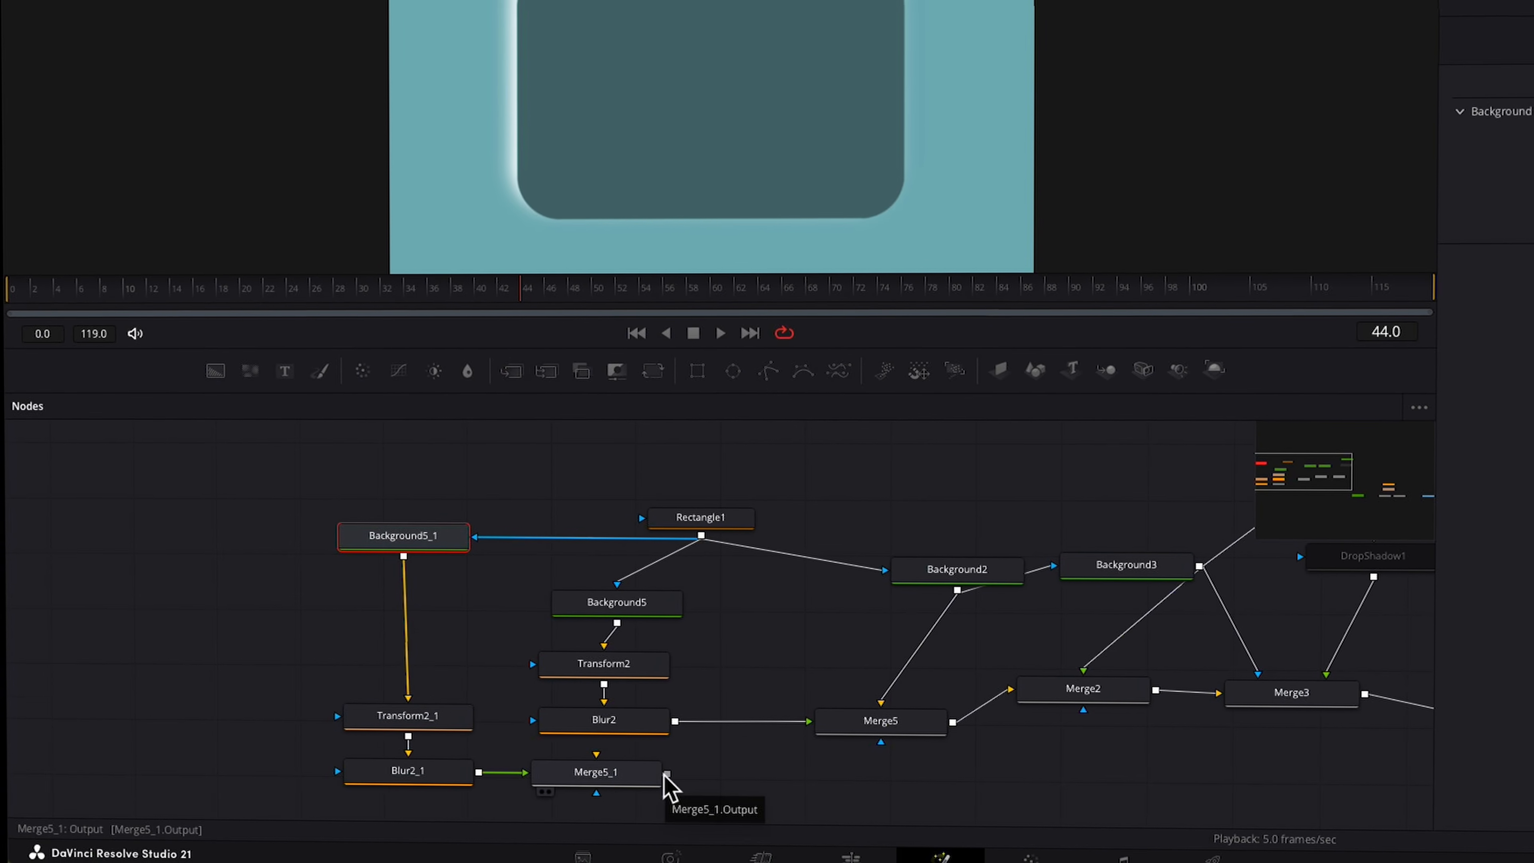
Place Merge5_1 below Merge5 and use it to combine Blur2 and Blur2_1 into Merge5's foreground input.
{"action": "left_click_drag", "start_coordinate": [609, 785], "coordinate": [818, 786]}
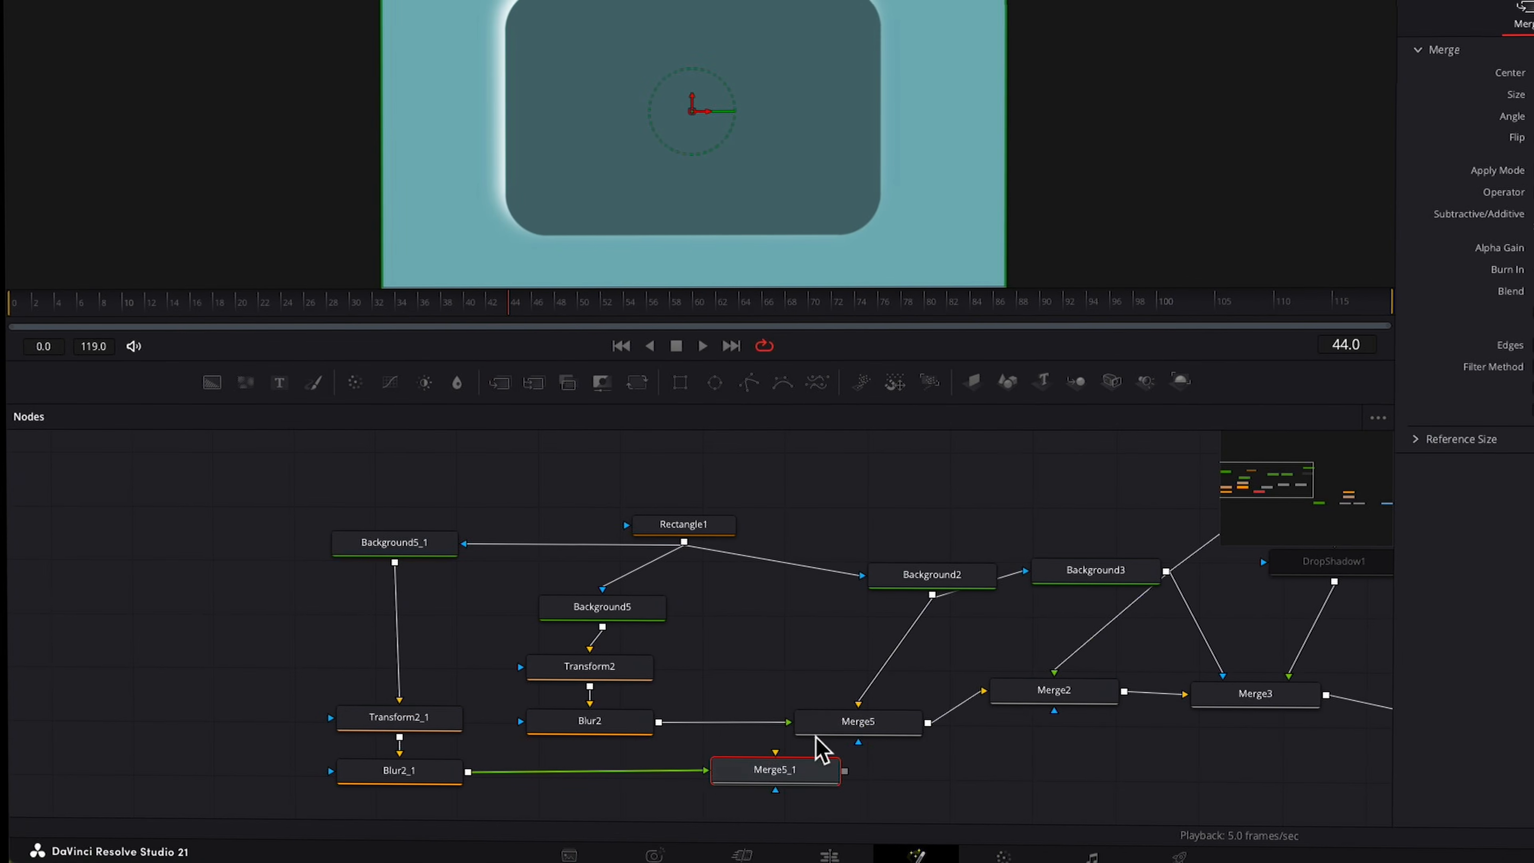
{"action": "mouse_move", "coordinate": [782, 723]}
{"action": "left_mouse_down"}
{"action": "mouse_move", "coordinate": [763, 751]}
{"action": "mouse_move", "coordinate": [809, 740]}
{"action": "mouse_move", "coordinate": [773, 723]}
{"action": "left_mouse_up"}
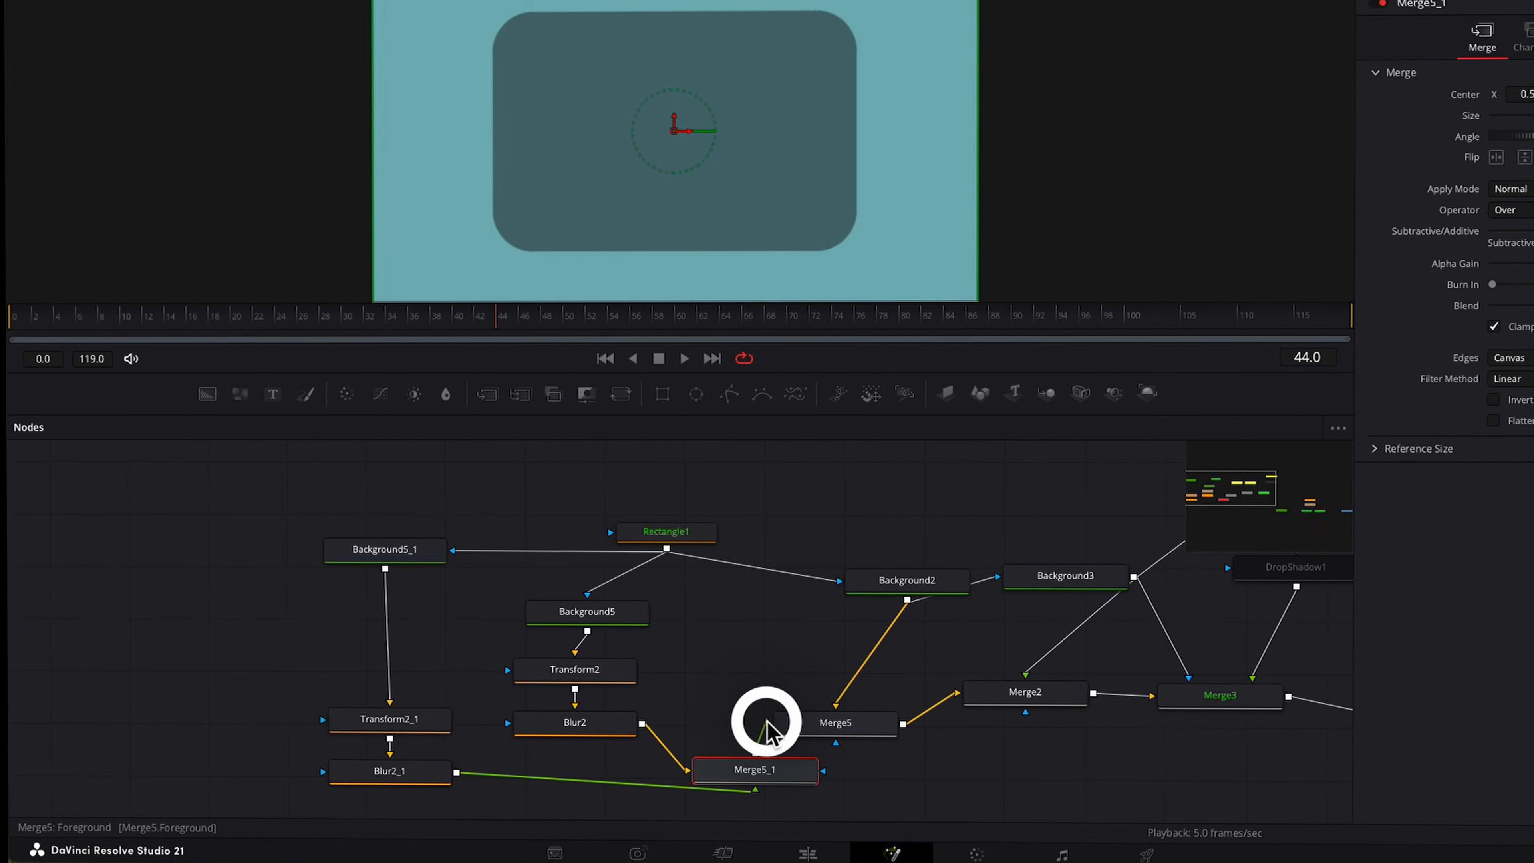
{"action": "scroll", "coordinate": [846, 737], "scroll_direction": "left", "scroll_amount": 1}
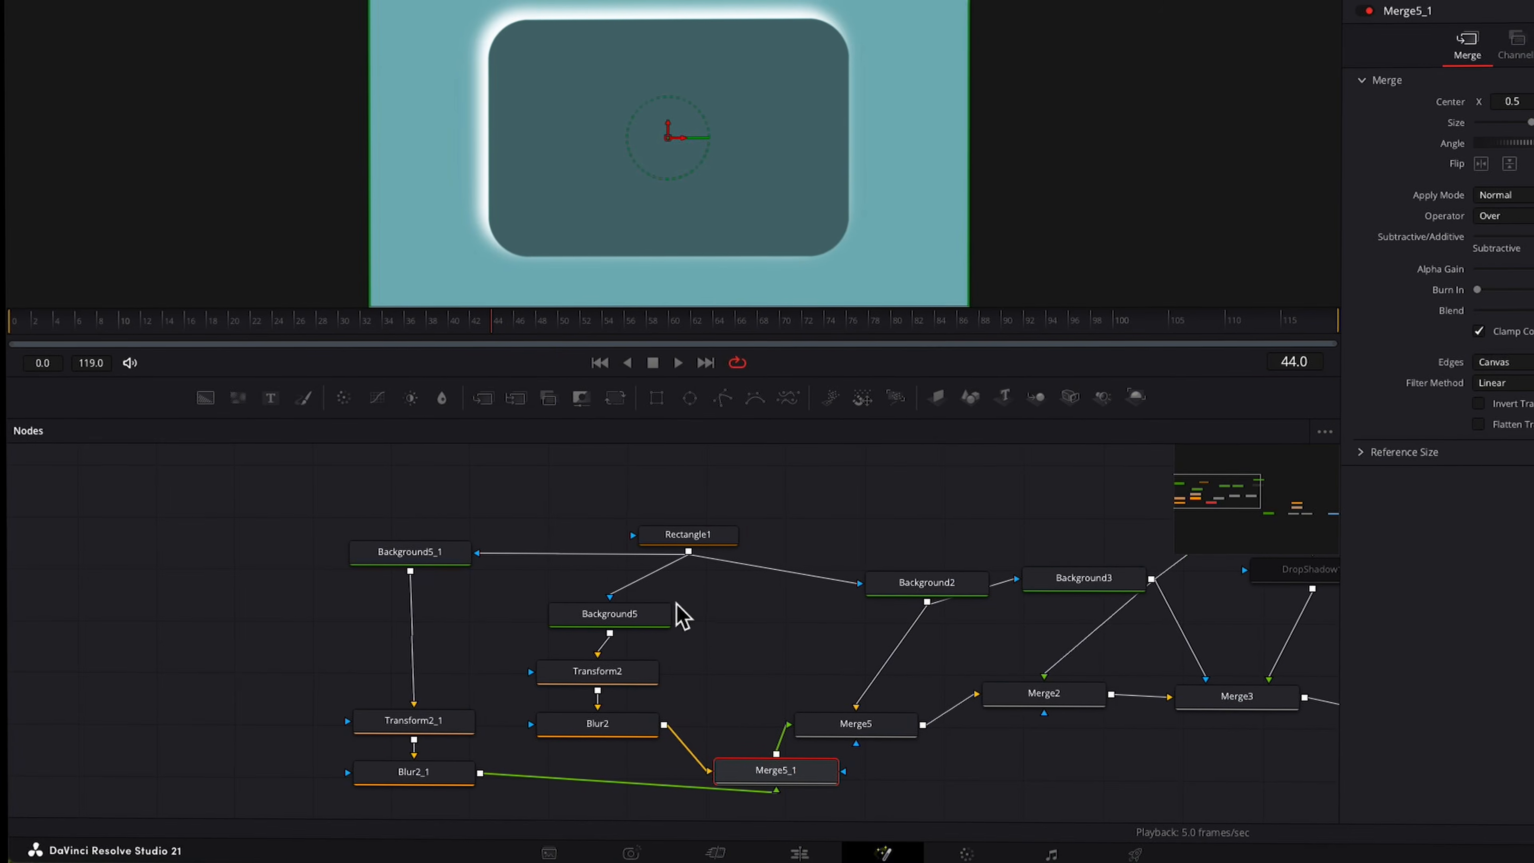
Move the Background5 branch and Merge5_1 left, and swap Merge5_1's inputs so Blur2 is the foreground.
{"action": "left_click_drag", "start_coordinate": [677, 608], "coordinate": [531, 722]}
{"action": "left_click_drag", "start_coordinate": [762, 776], "coordinate": [609, 784]}
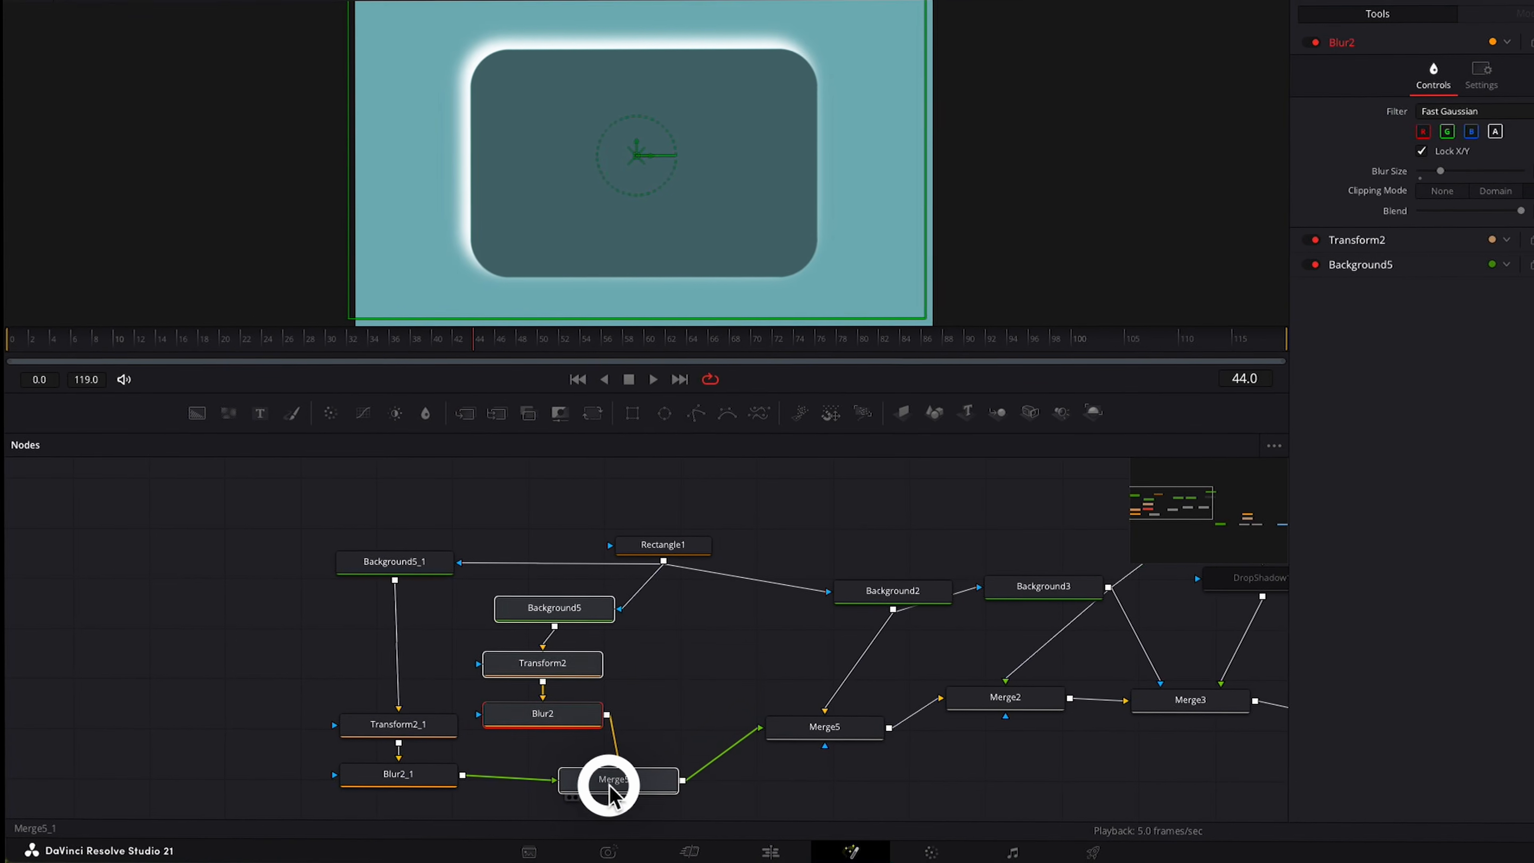
{"action": "key", "text": "super+t"}
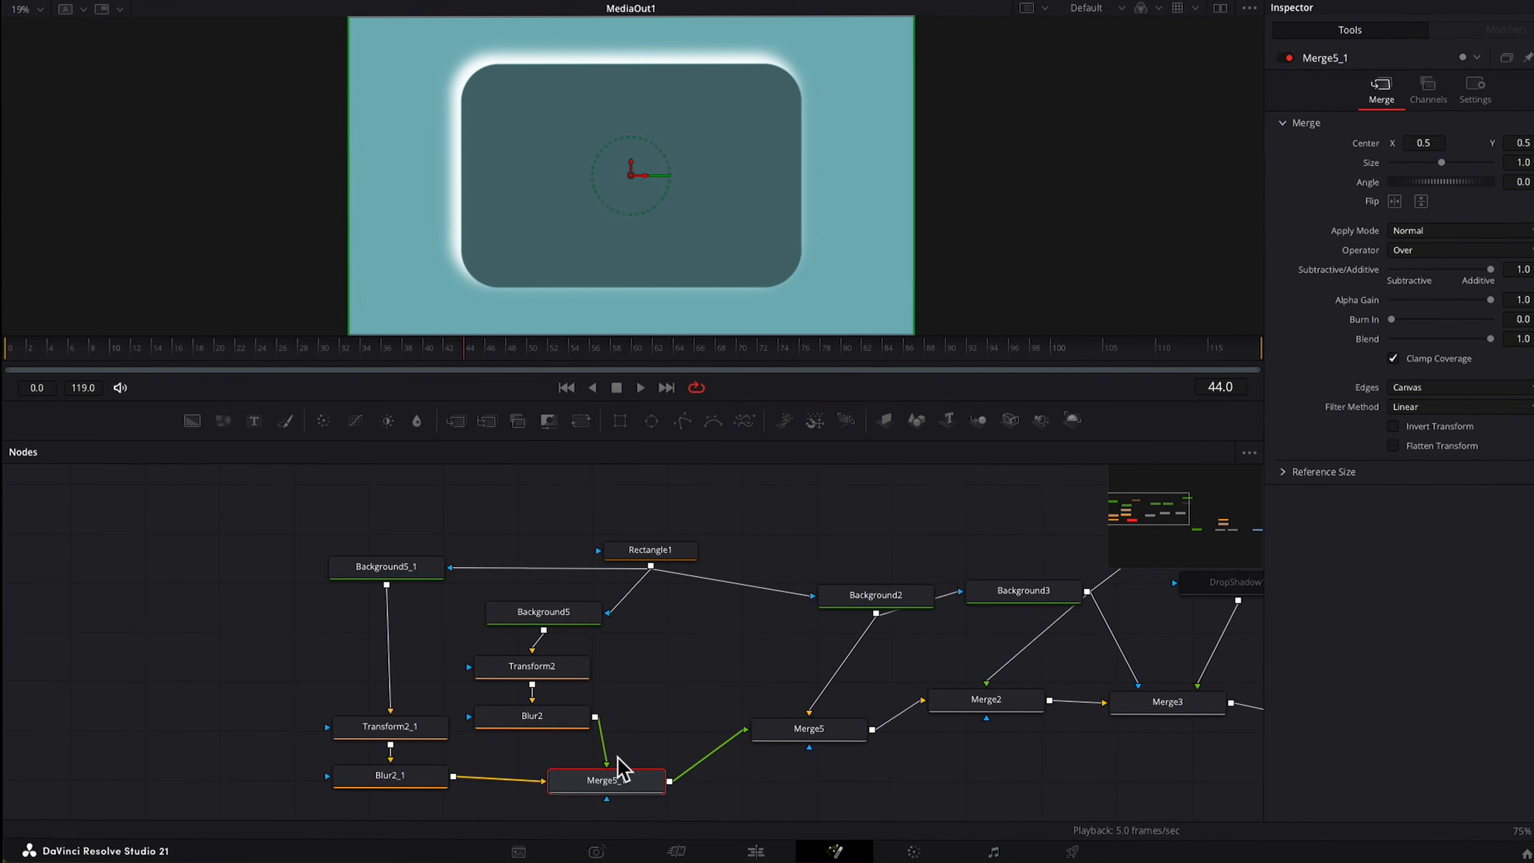
Set the Background5_1 node's colour to a dark grey of about 0.204 red, 0.208 green and 0.208 blue.
{"action": "left_click", "coordinate": [402, 572]}
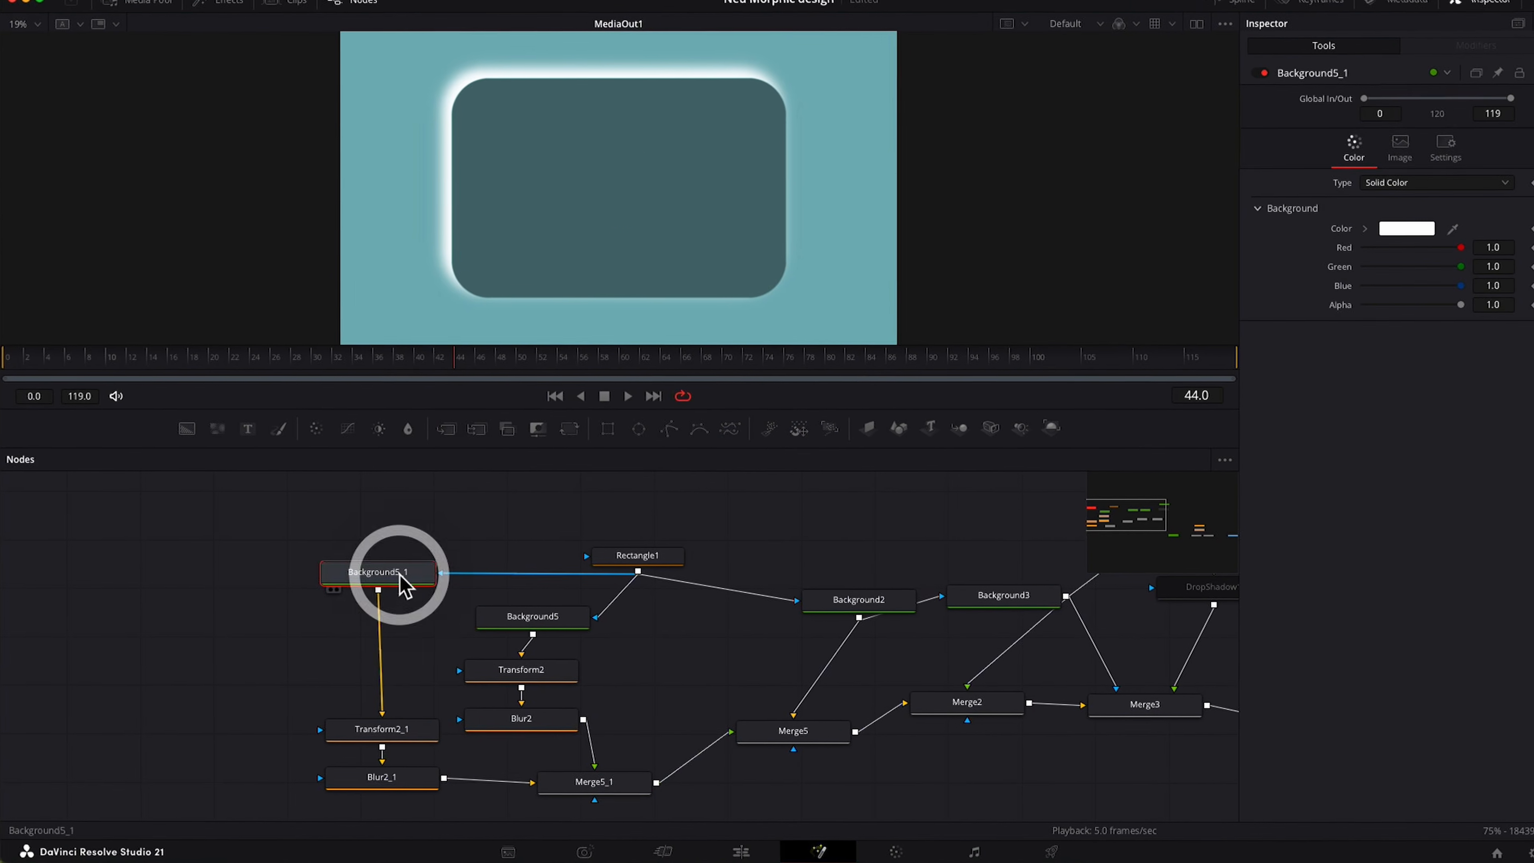
{"action": "left_click", "coordinate": [404, 575]}
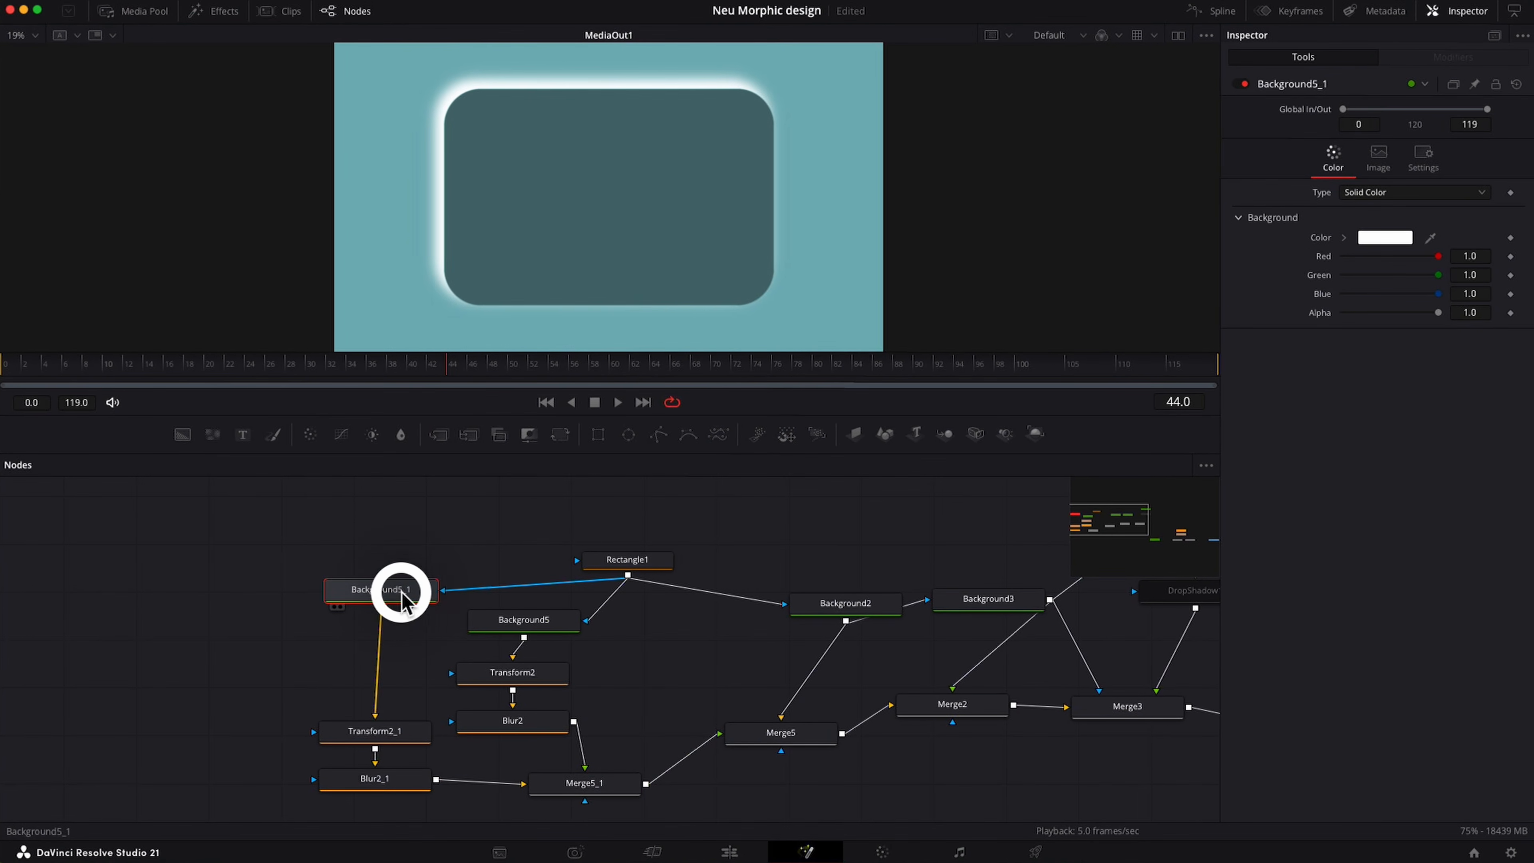
{"action": "left_click_drag", "start_coordinate": [395, 591], "coordinate": [407, 601]}
{"action": "left_click", "coordinate": [1377, 241]}
{"action": "left_click_drag", "start_coordinate": [1196, 742], "coordinate": [1153, 749]}
{"action": "left_click", "coordinate": [1170, 800]}
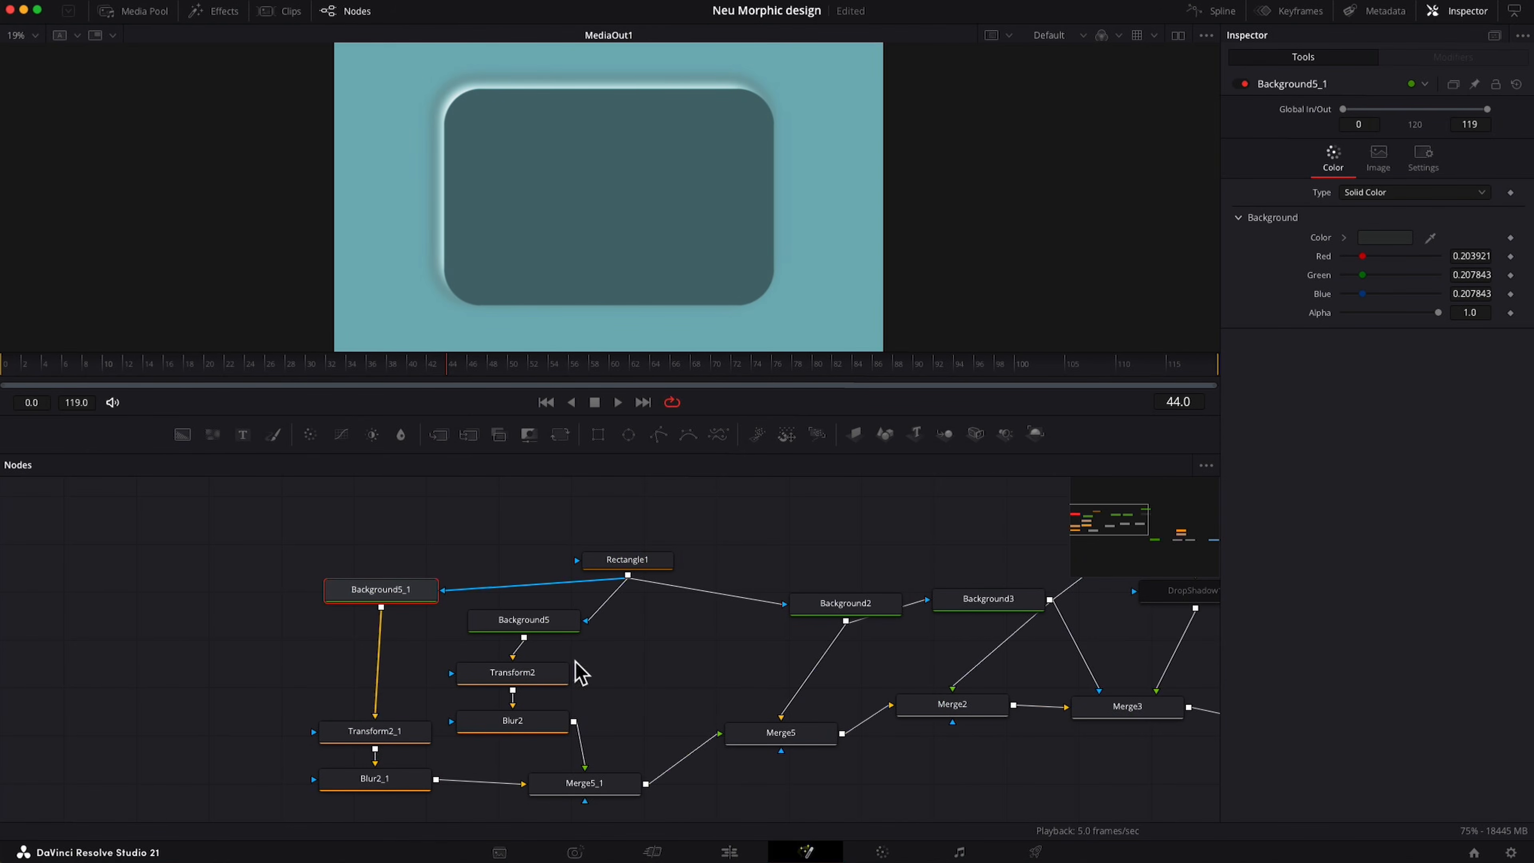
Offset Transform2_1 toward the lower right by setting its Center to X 0.512 and Y 0.489.
{"action": "left_click", "coordinate": [386, 731]}
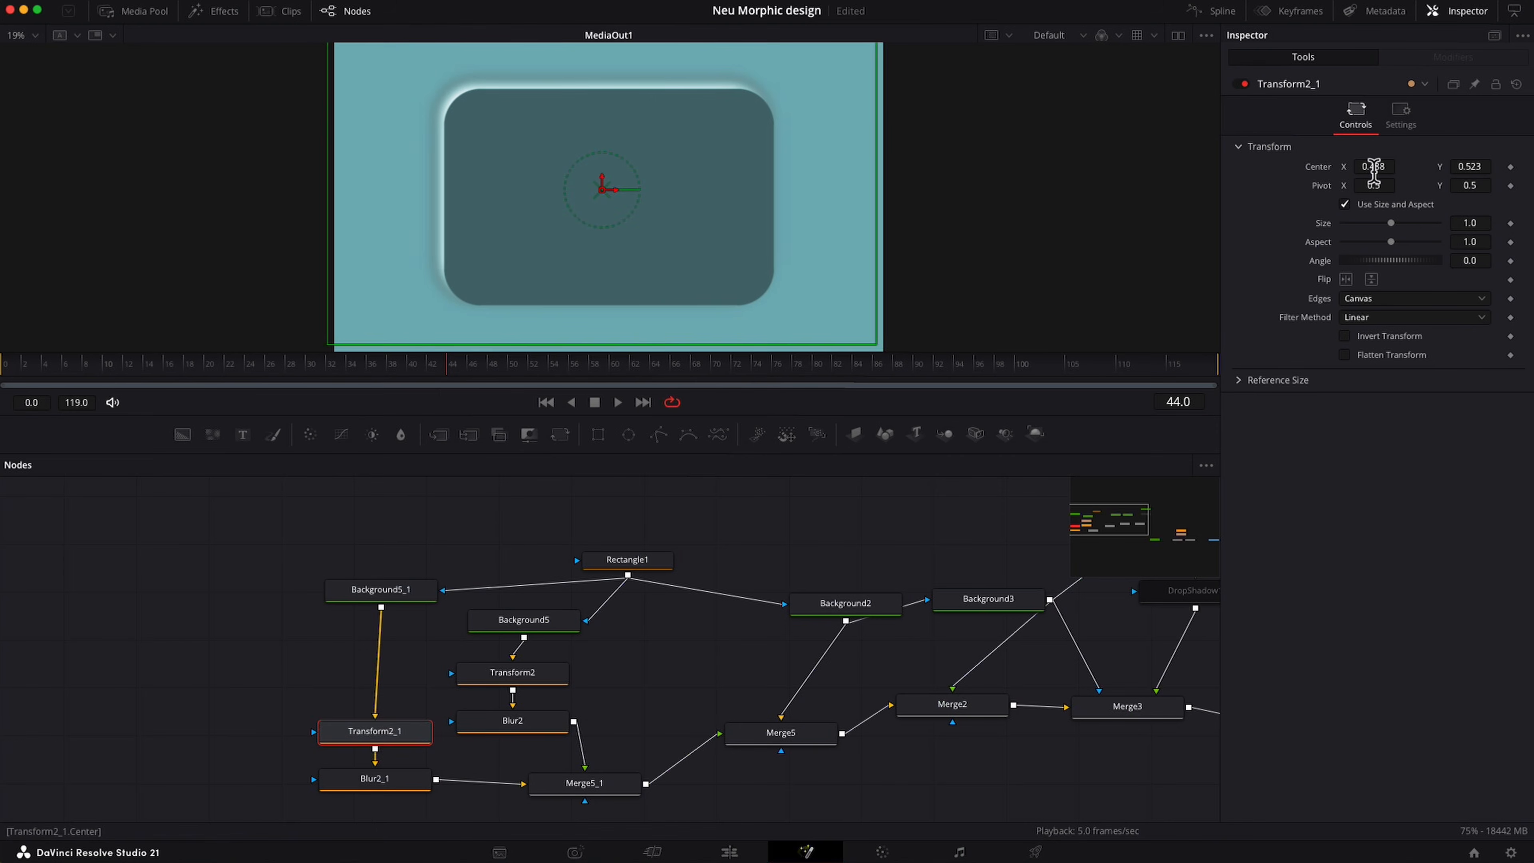
{"action": "mouse_move", "coordinate": [1374, 172]}
{"action": "left_mouse_down"}
{"action": "mouse_move", "coordinate": [1464, 165]}
{"action": "mouse_move", "coordinate": [1387, 164]}
{"action": "left_mouse_up"}
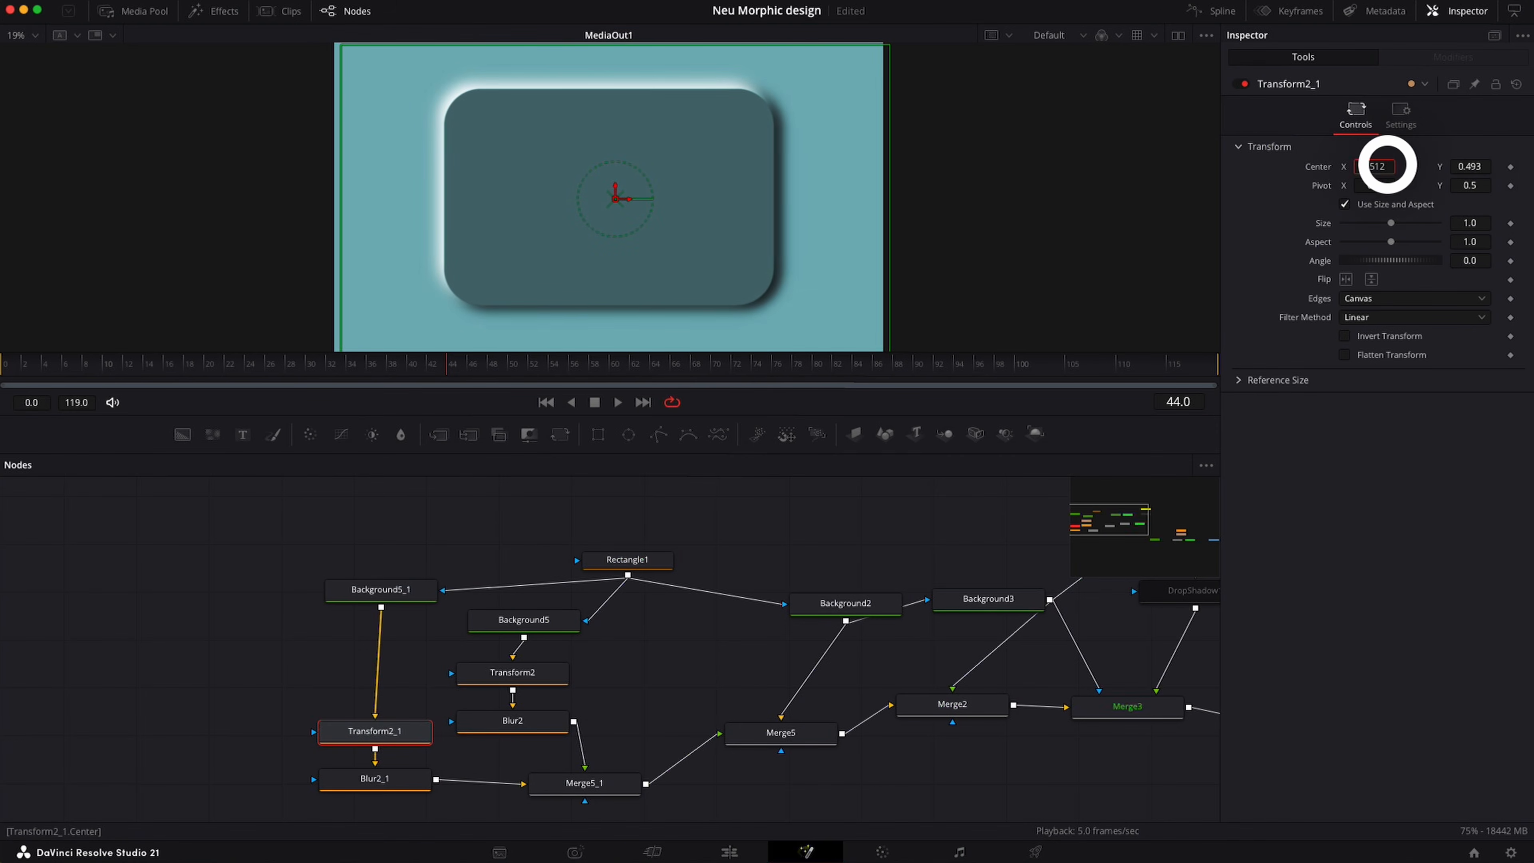
{"action": "left_click_drag", "start_coordinate": [1478, 164], "coordinate": [1471, 168]}
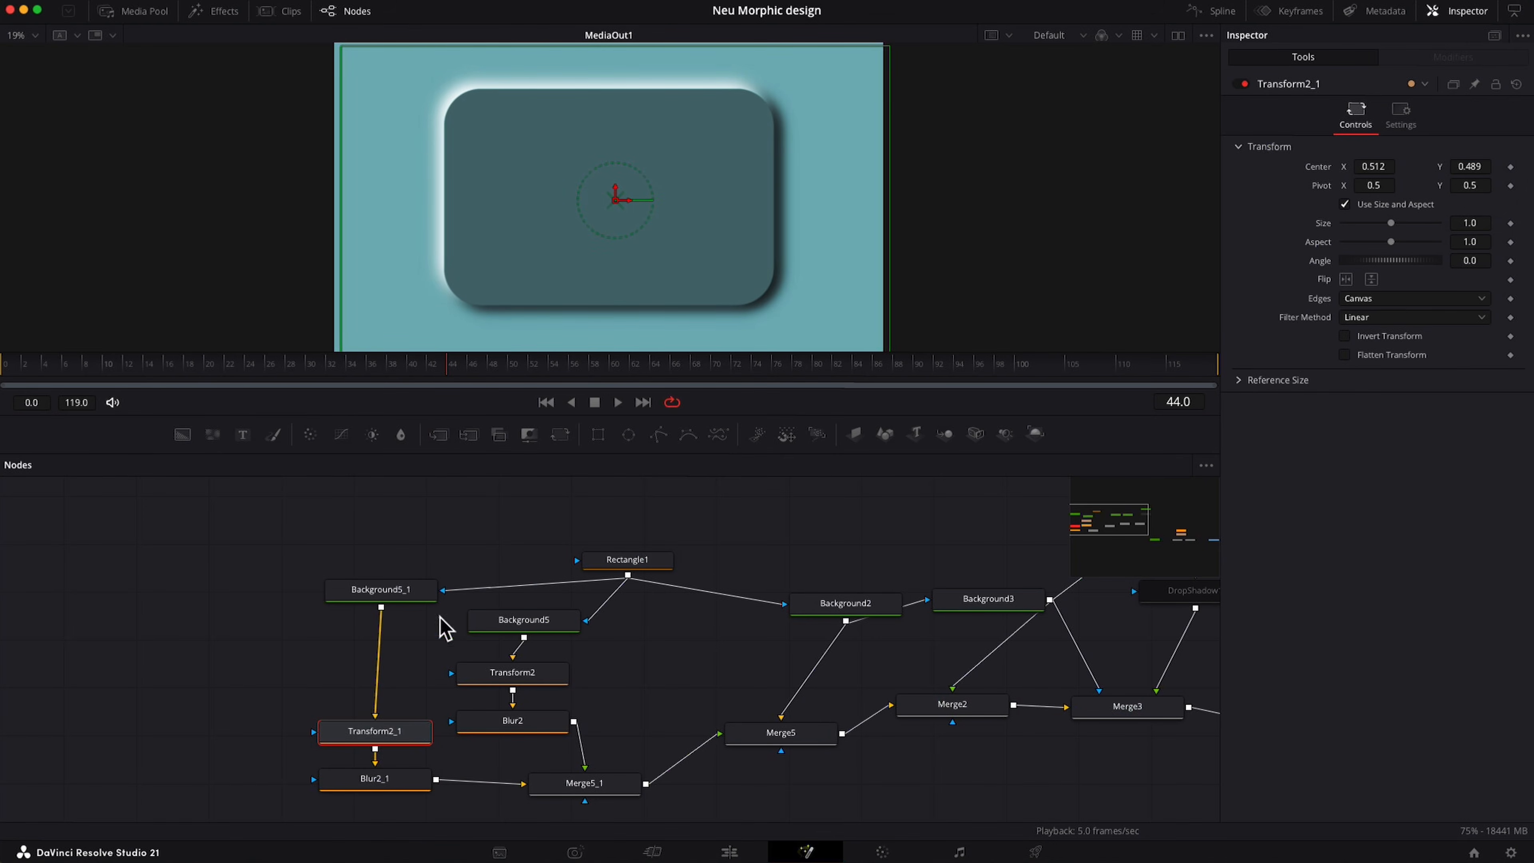
{"action": "mouse_move", "coordinate": [534, 634]}
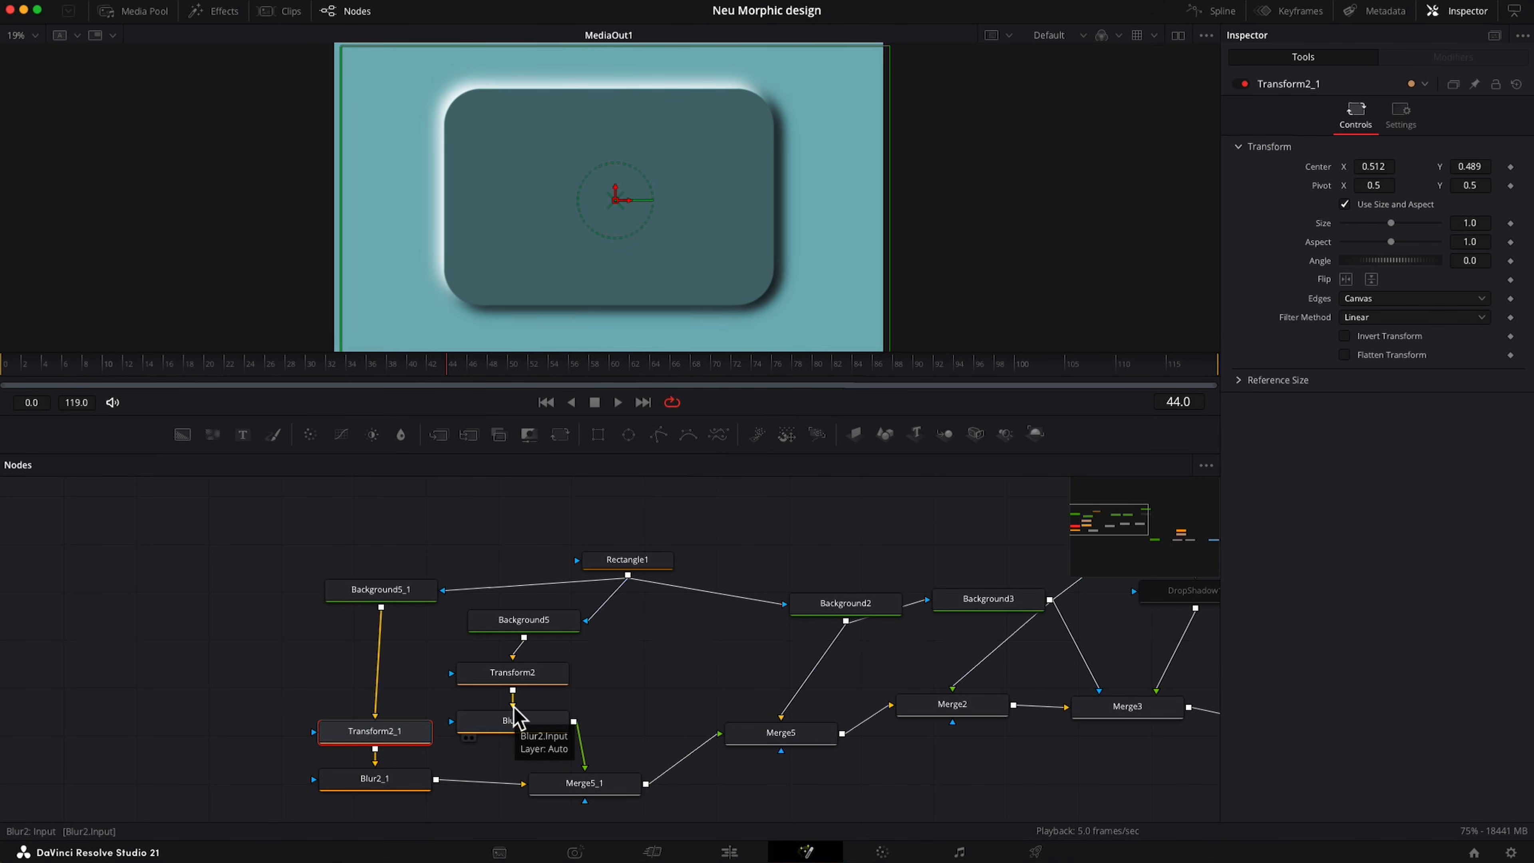
{"action": "mouse_move", "coordinate": [527, 680]}
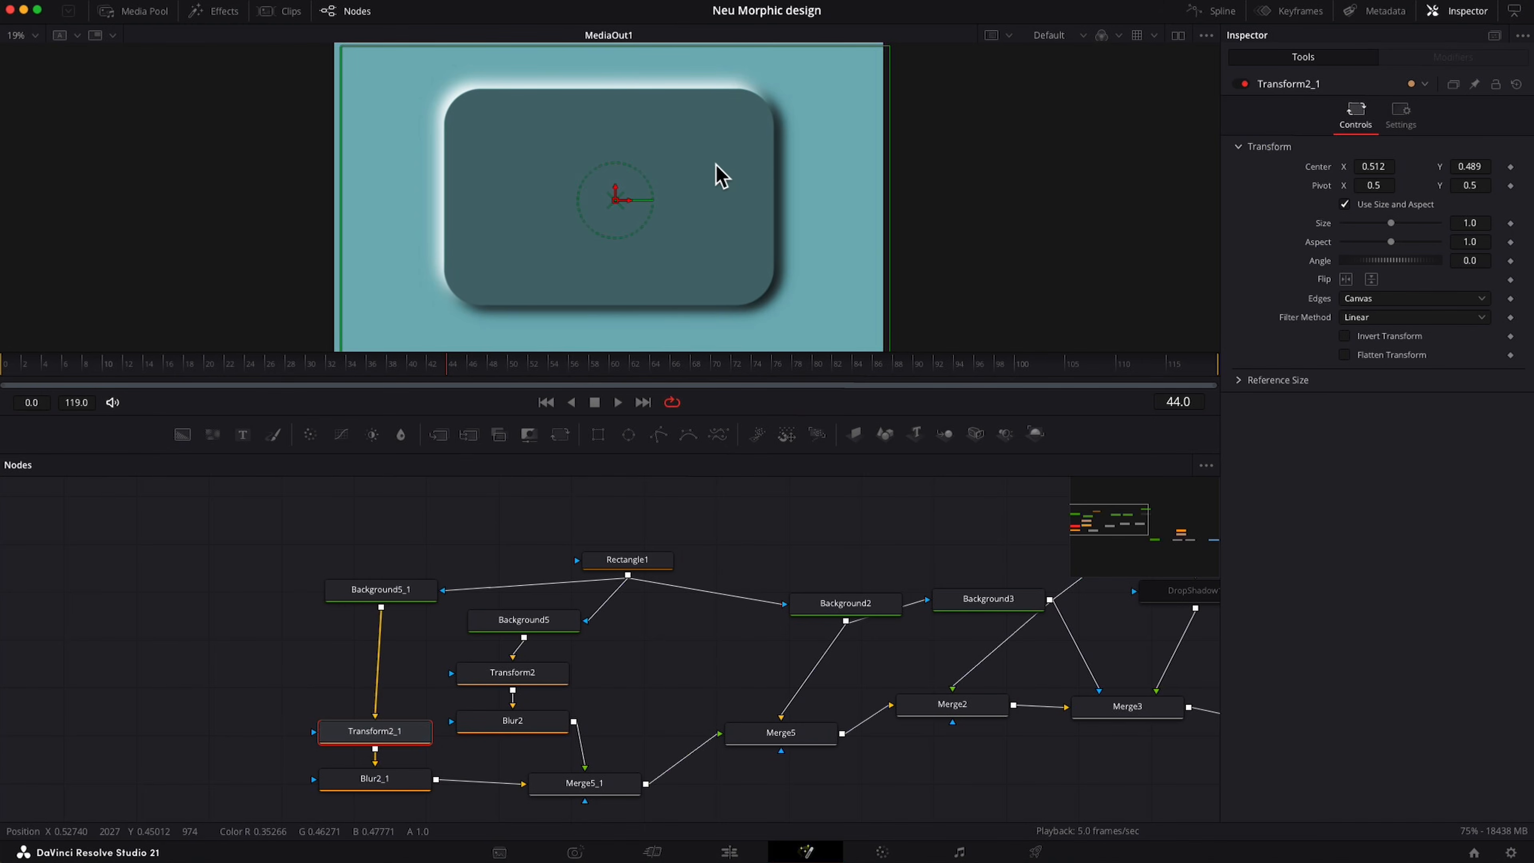
Move Transform2_1 up slightly in its branch, disable Use Size and Aspect, and set X Size to 1.02 and Center X to 0.506.
{"action": "left_click", "coordinate": [389, 743]}
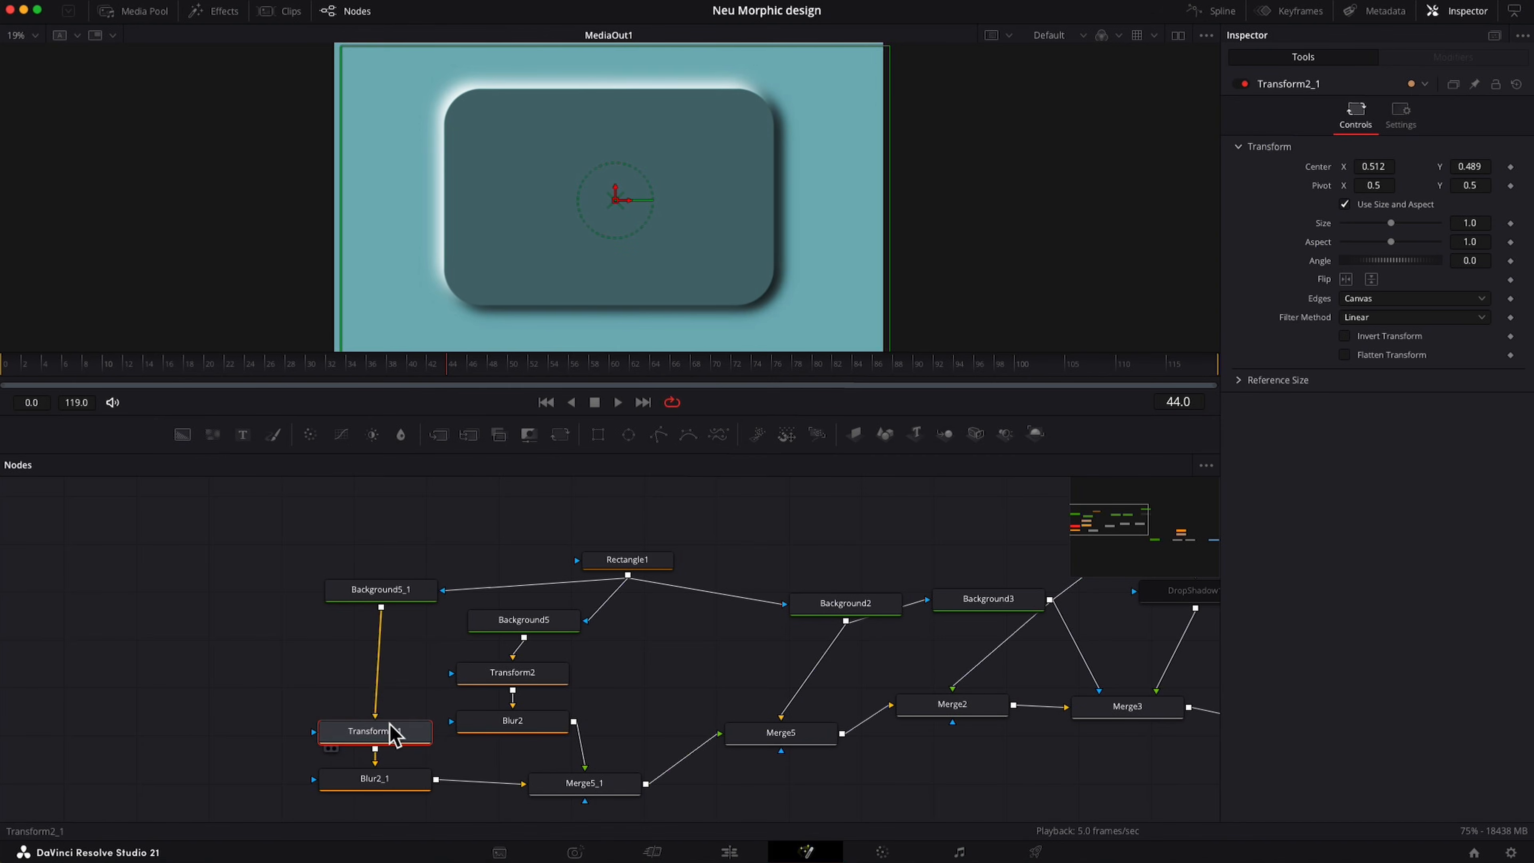
{"action": "left_click_drag", "start_coordinate": [388, 739], "coordinate": [392, 705]}
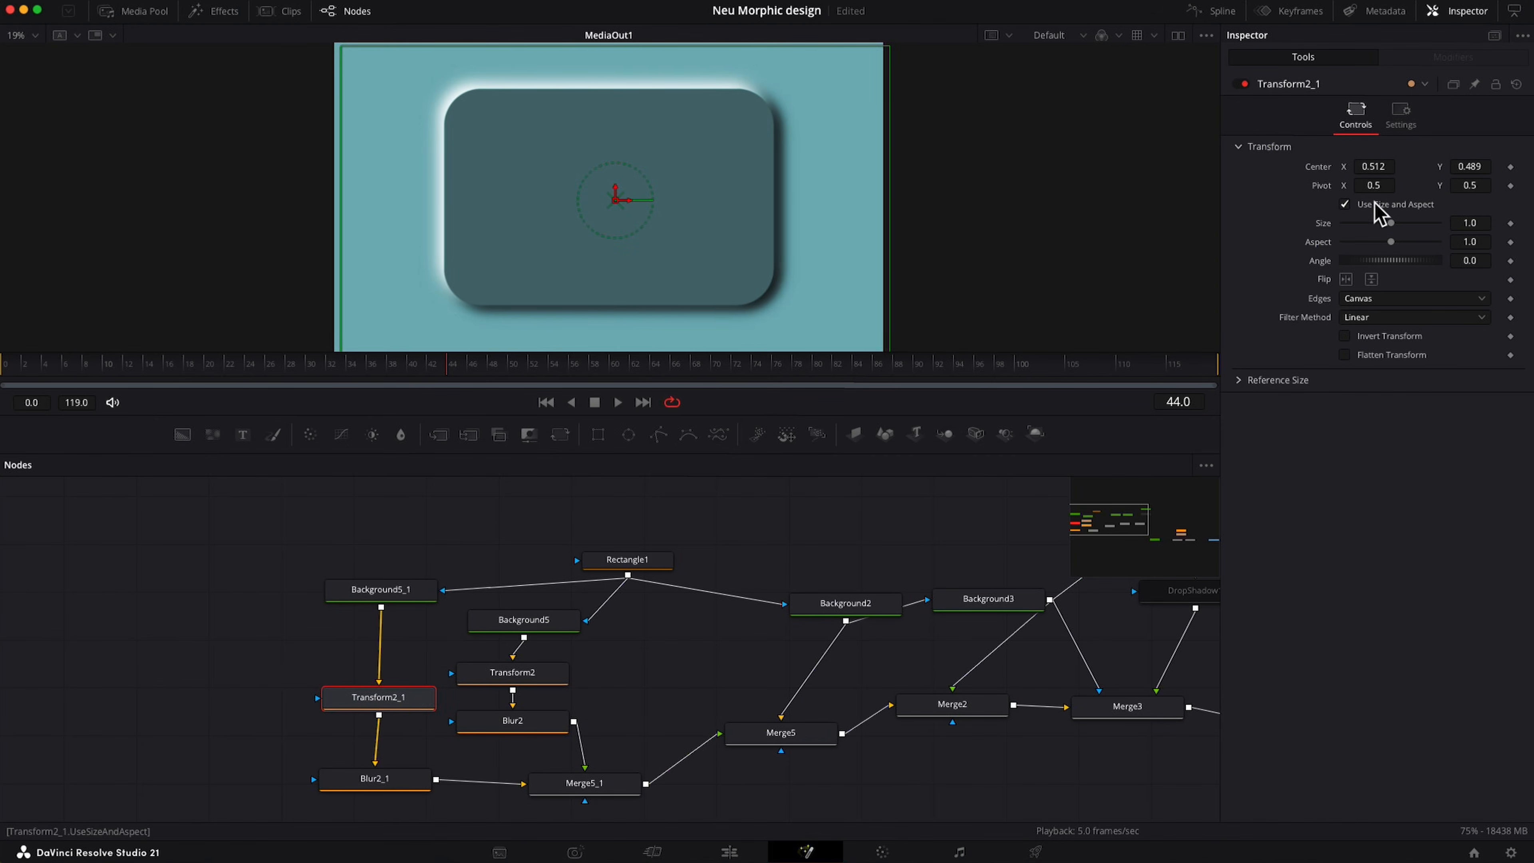
{"action": "left_click", "coordinate": [1343, 204]}
{"action": "left_click", "coordinate": [1469, 222]}
{"action": "type", "text": "2"}
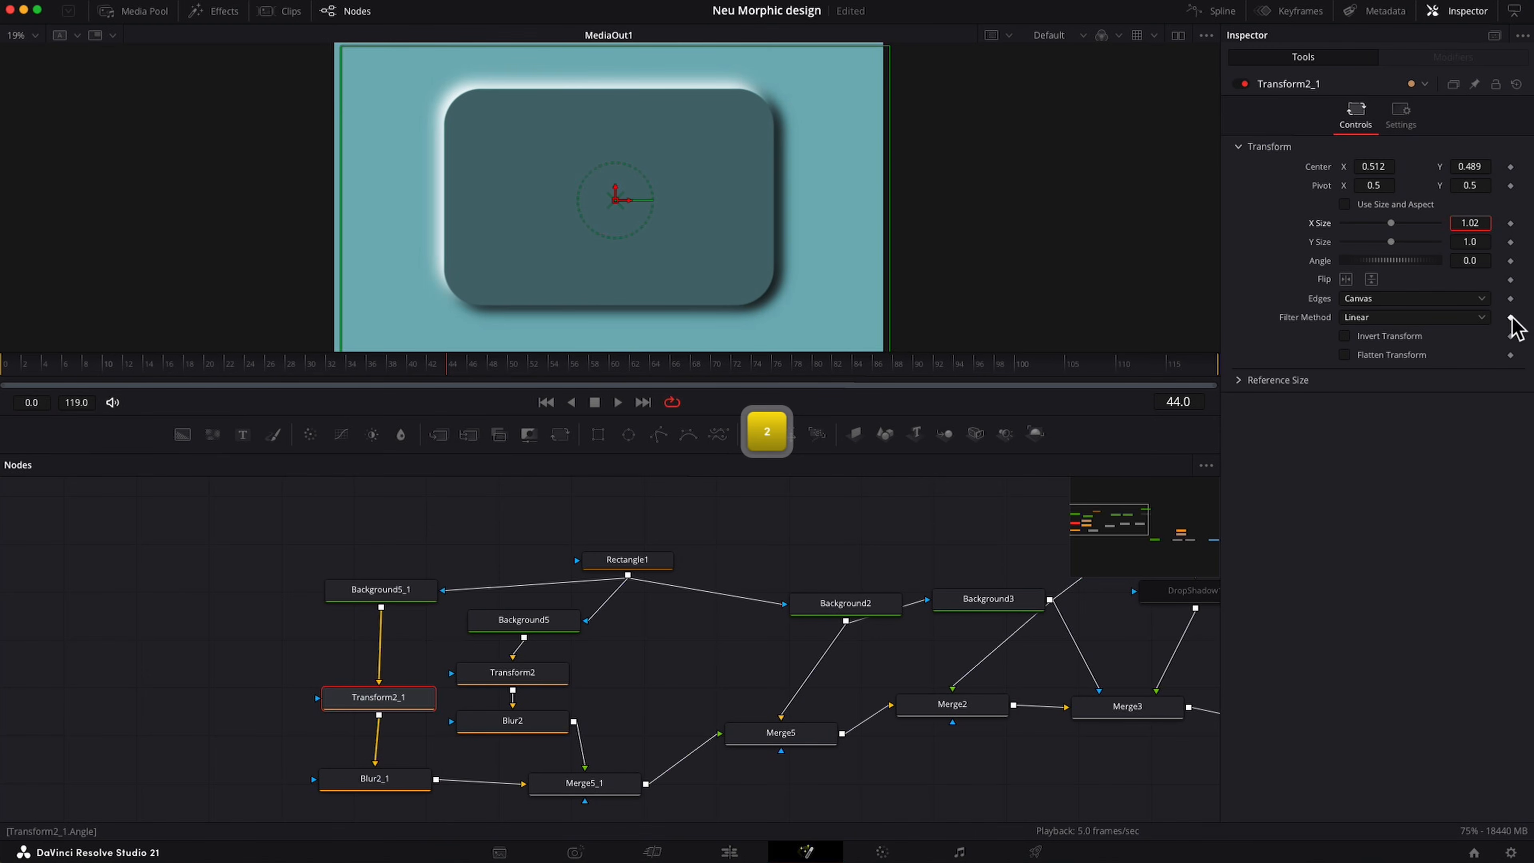
{"action": "key", "text": "Return"}
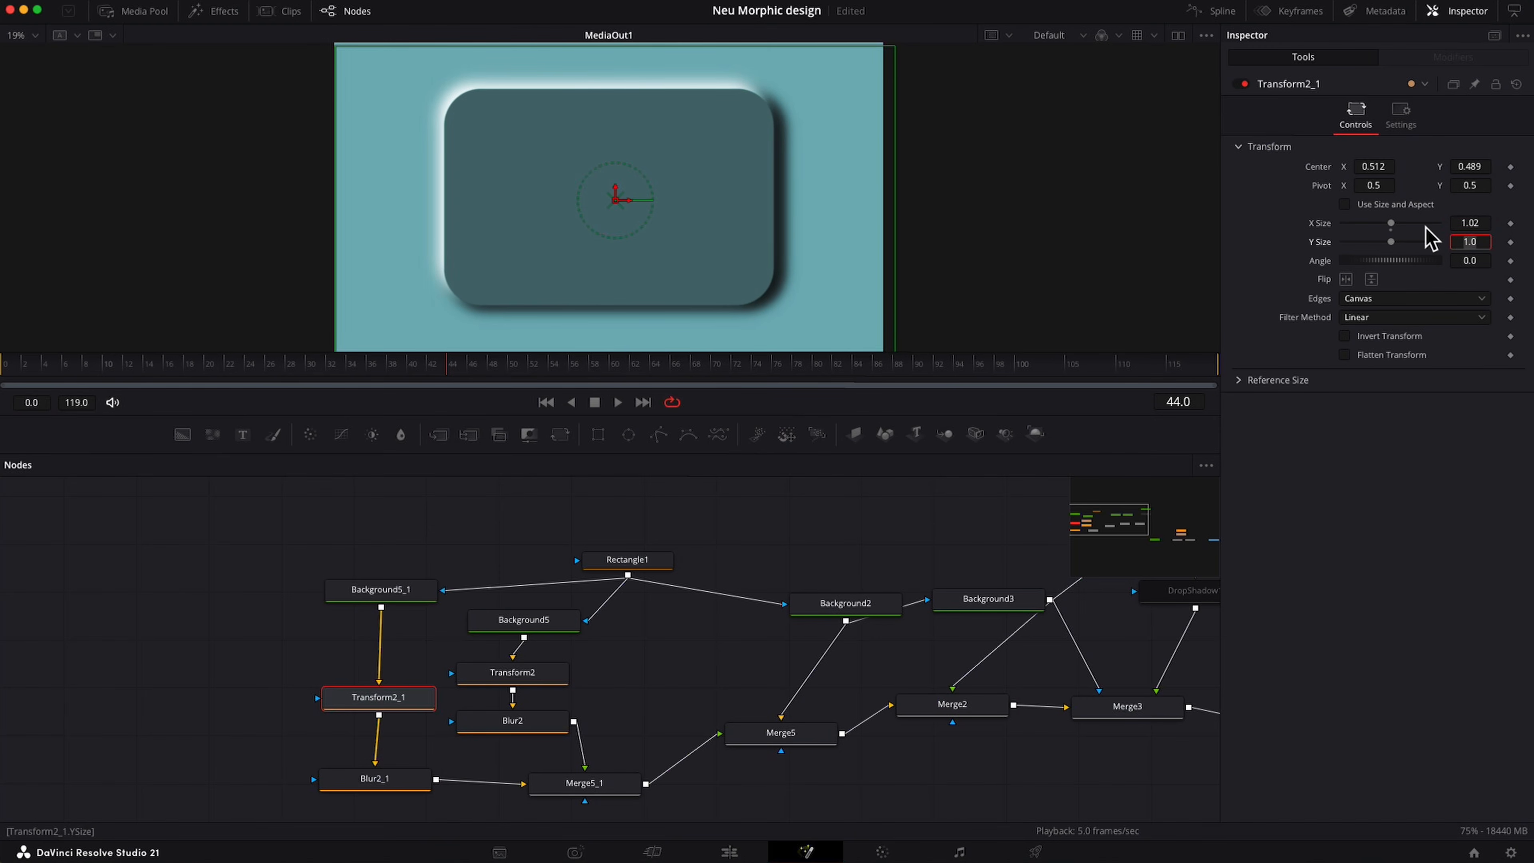
{"action": "left_click_drag", "start_coordinate": [1379, 163], "coordinate": [1372, 166]}
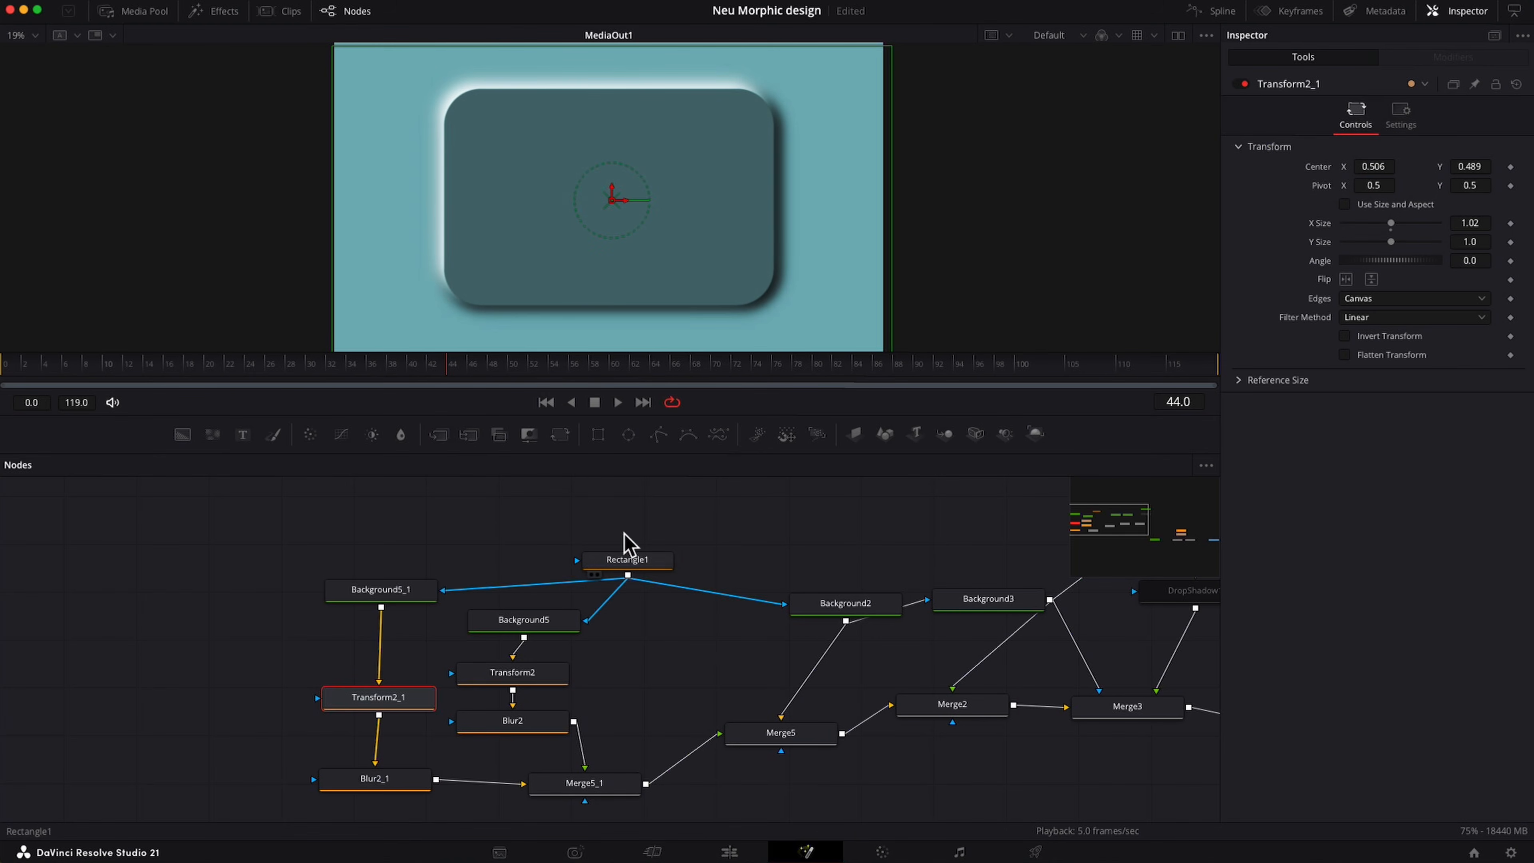
Lower Background5_1's alpha to about 0.866 and set Transform2_1's Y Size to 1.02.
{"action": "left_click", "coordinate": [380, 600]}
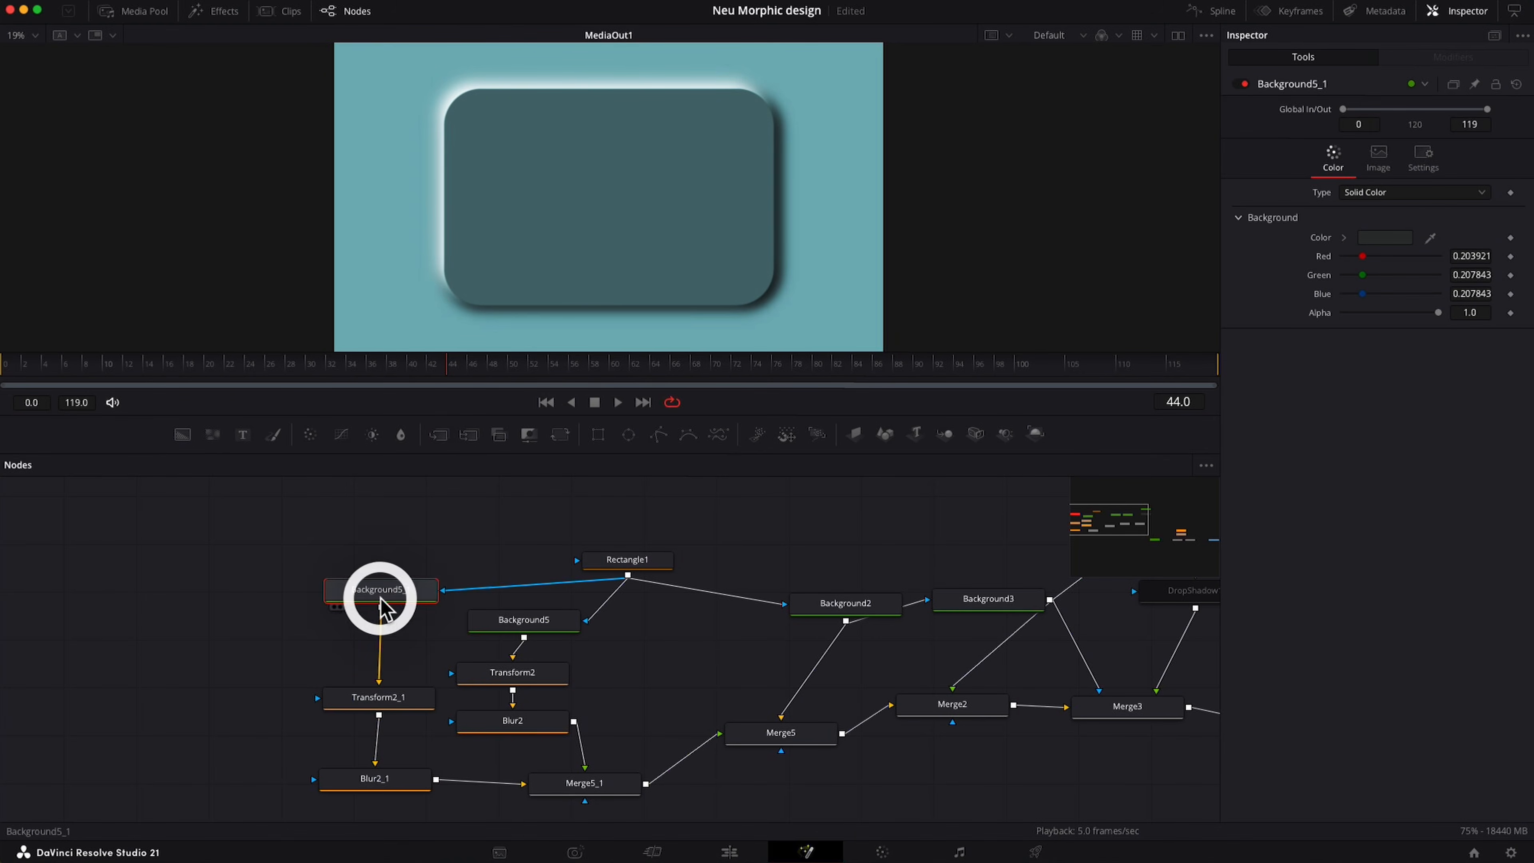
{"action": "left_click_drag", "start_coordinate": [1438, 313], "coordinate": [1426, 314]}
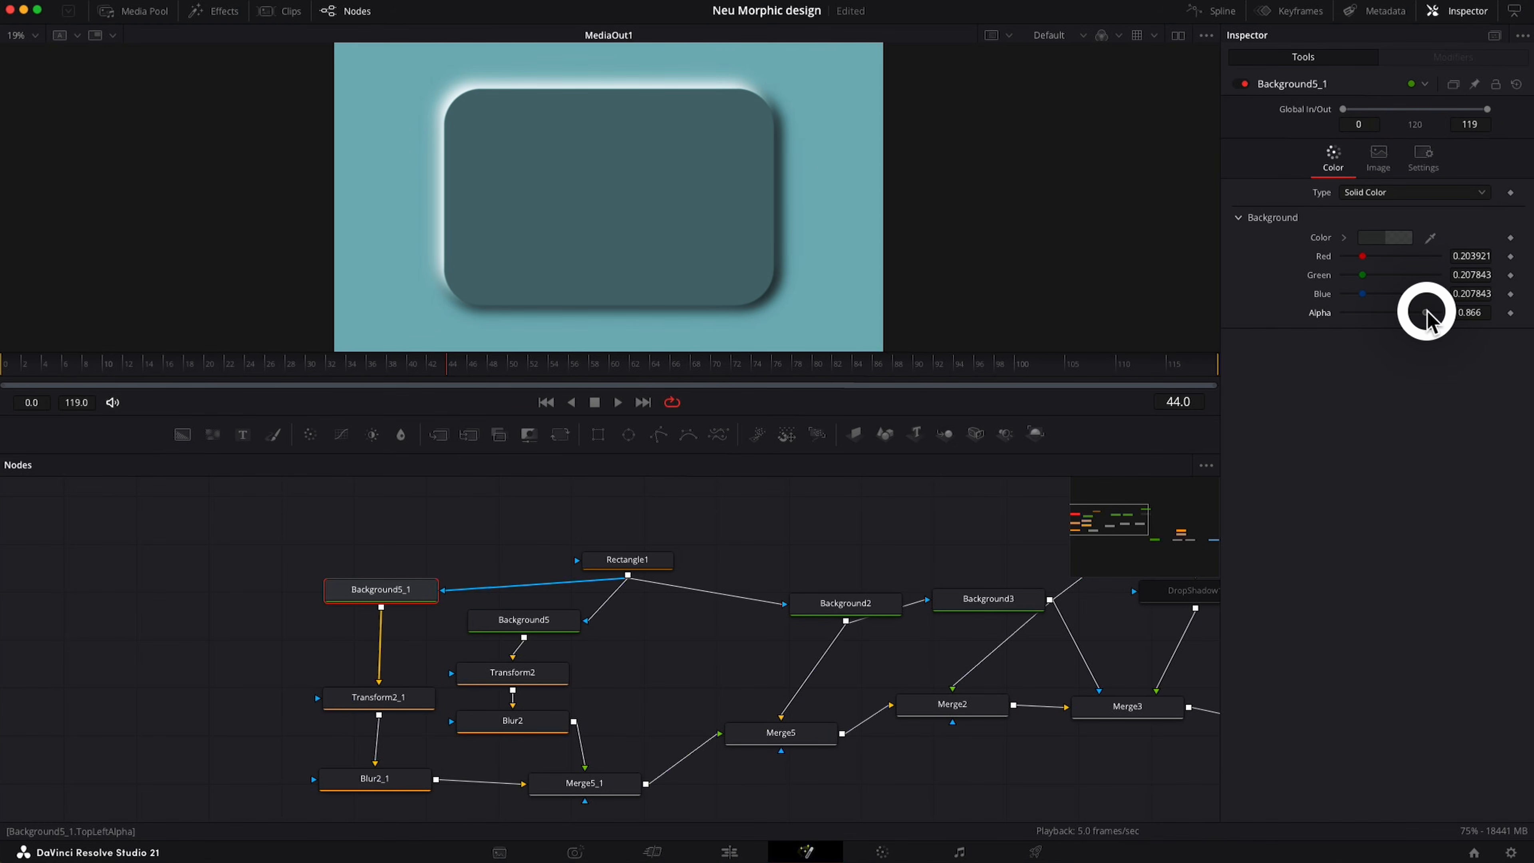
{"action": "left_click", "coordinate": [371, 696]}
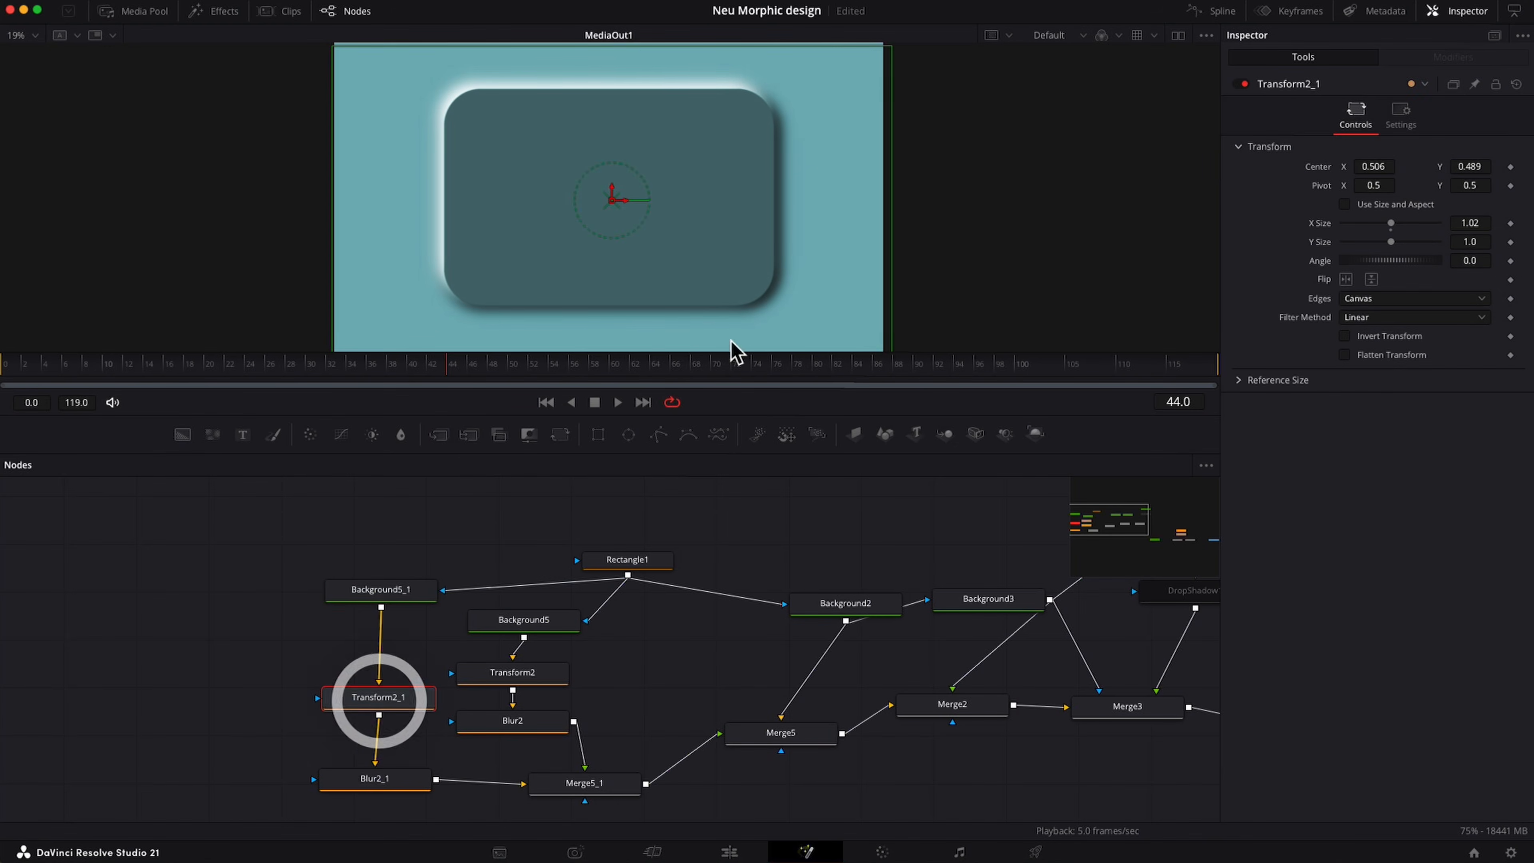
{"action": "left_click", "coordinate": [1479, 241]}
{"action": "type", "text": "2"}
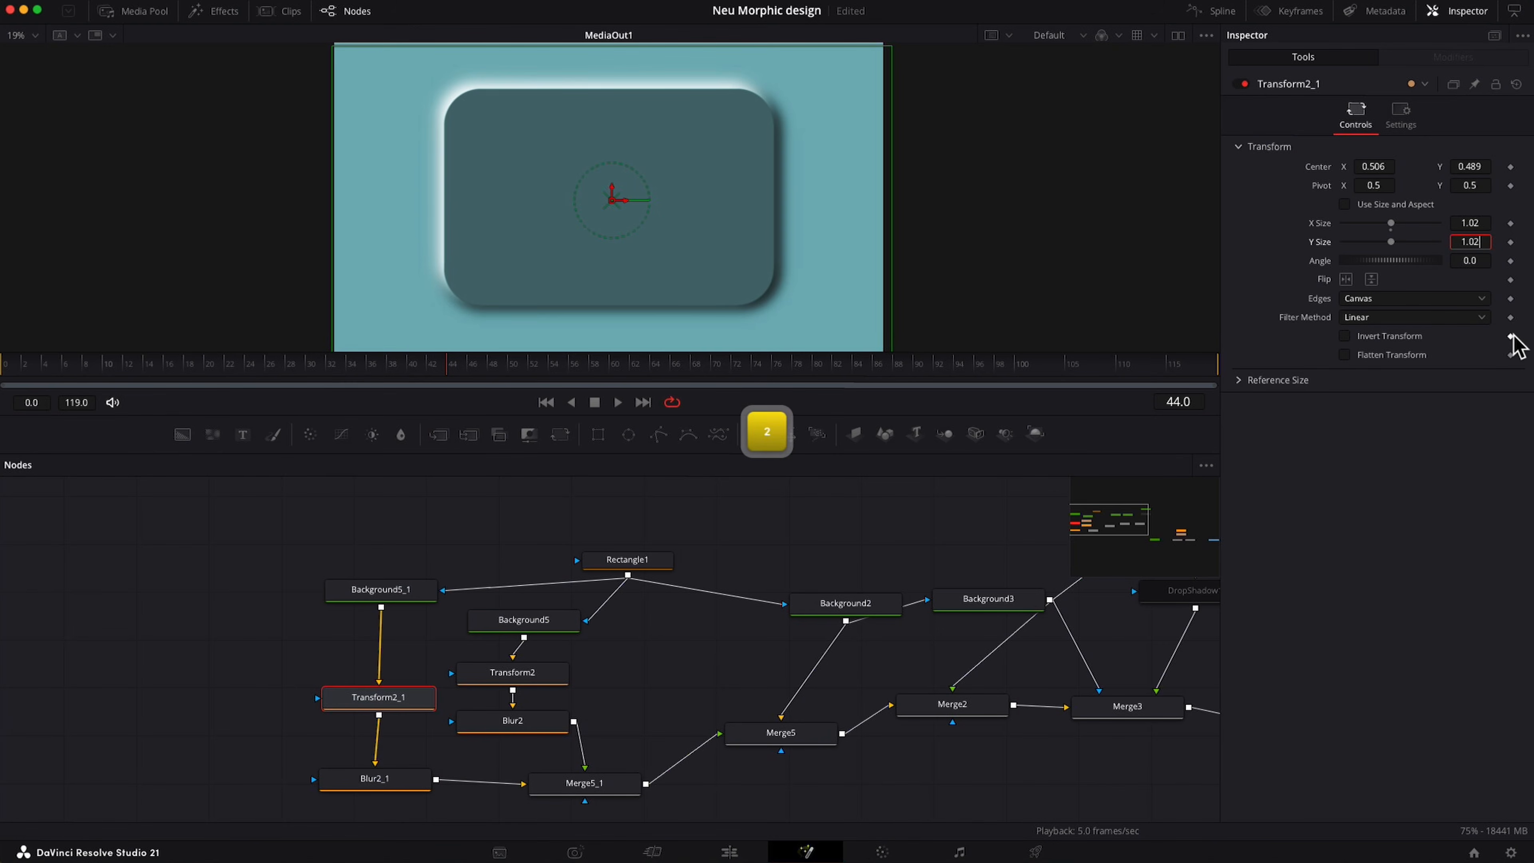
{"action": "key", "text": "Return"}
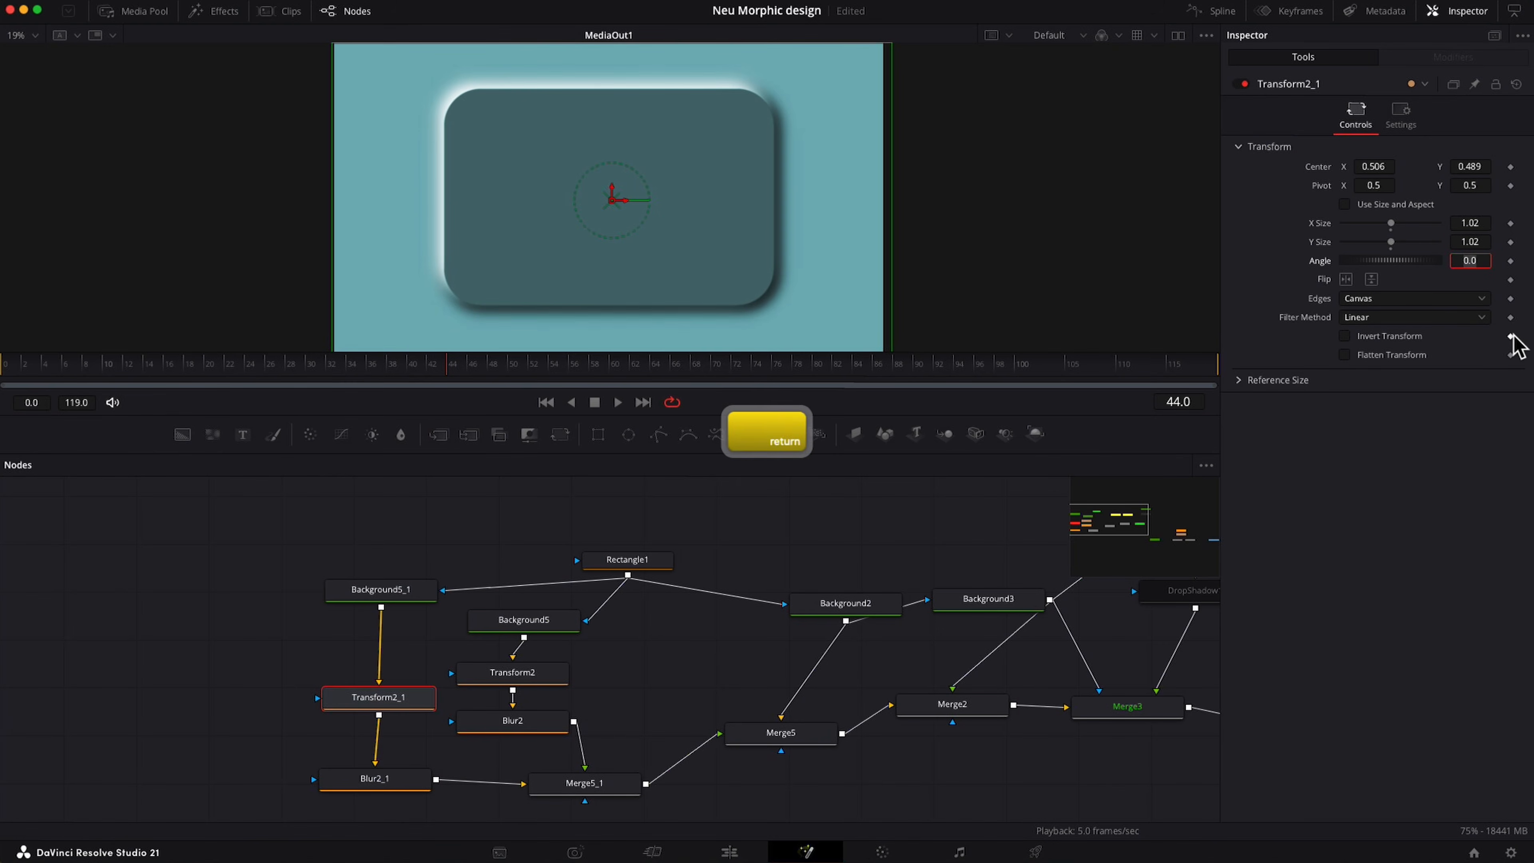
{"action": "left_click", "coordinate": [1469, 166]}
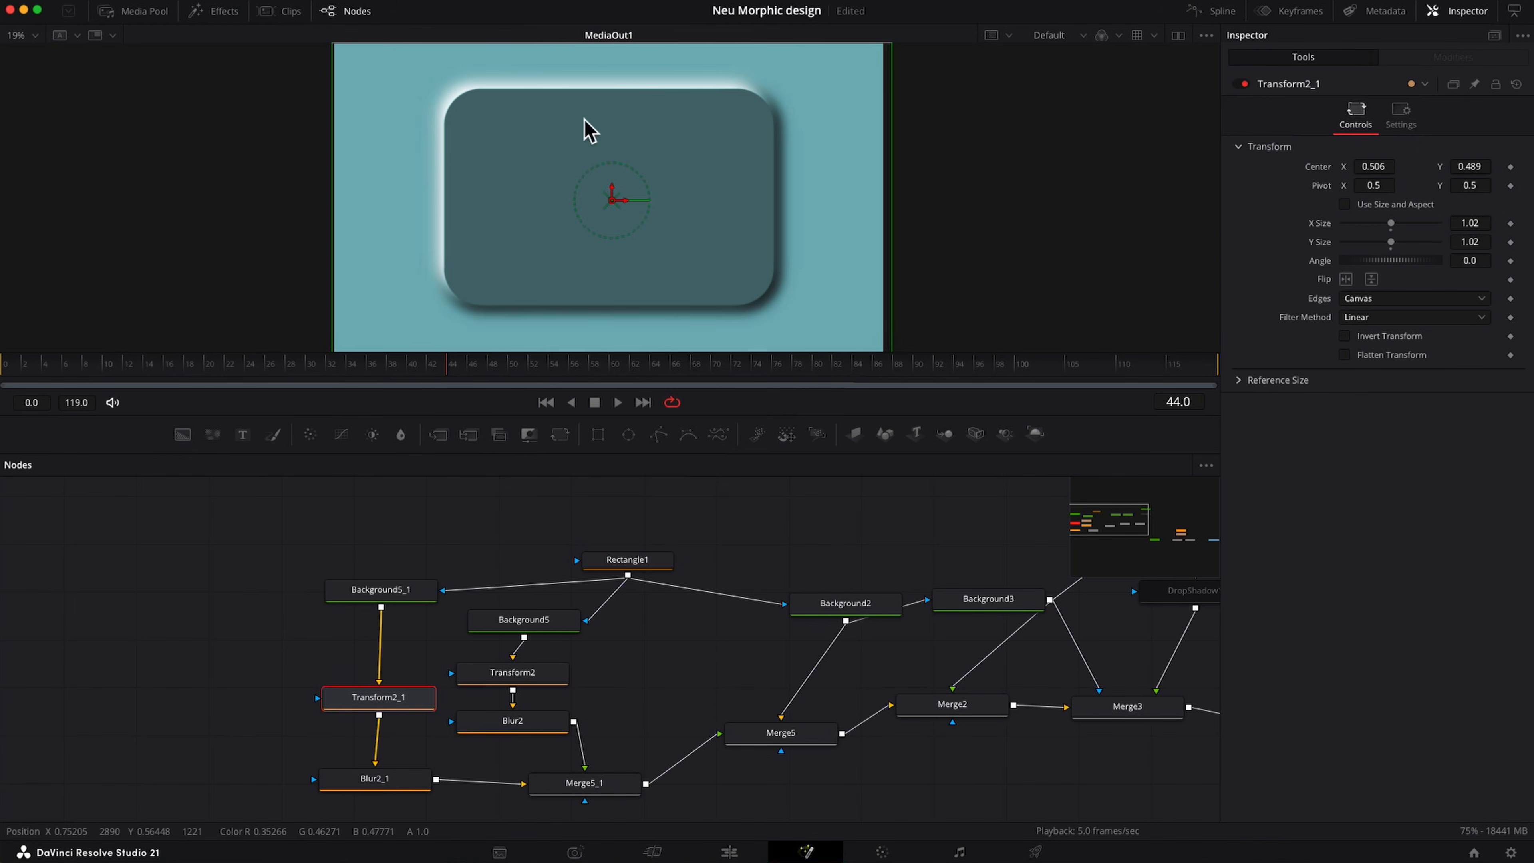
Lighten Background3's solid colour to a grey of about 0.694 in all channels.
{"action": "scroll", "coordinate": [990, 664], "scroll_direction": "right", "scroll_amount": 5}
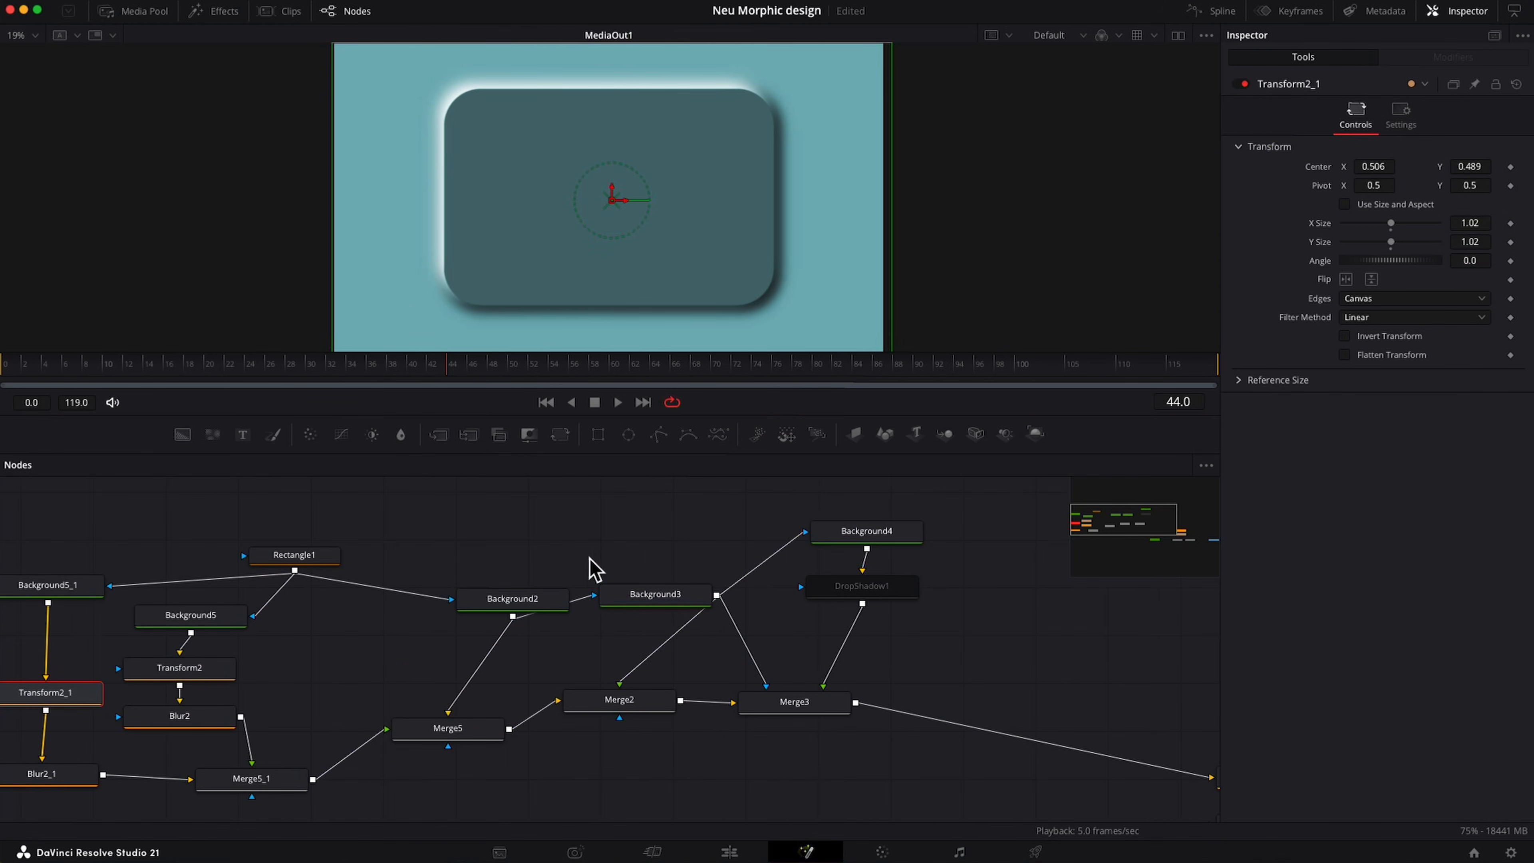
{"action": "left_click", "coordinate": [667, 601]}
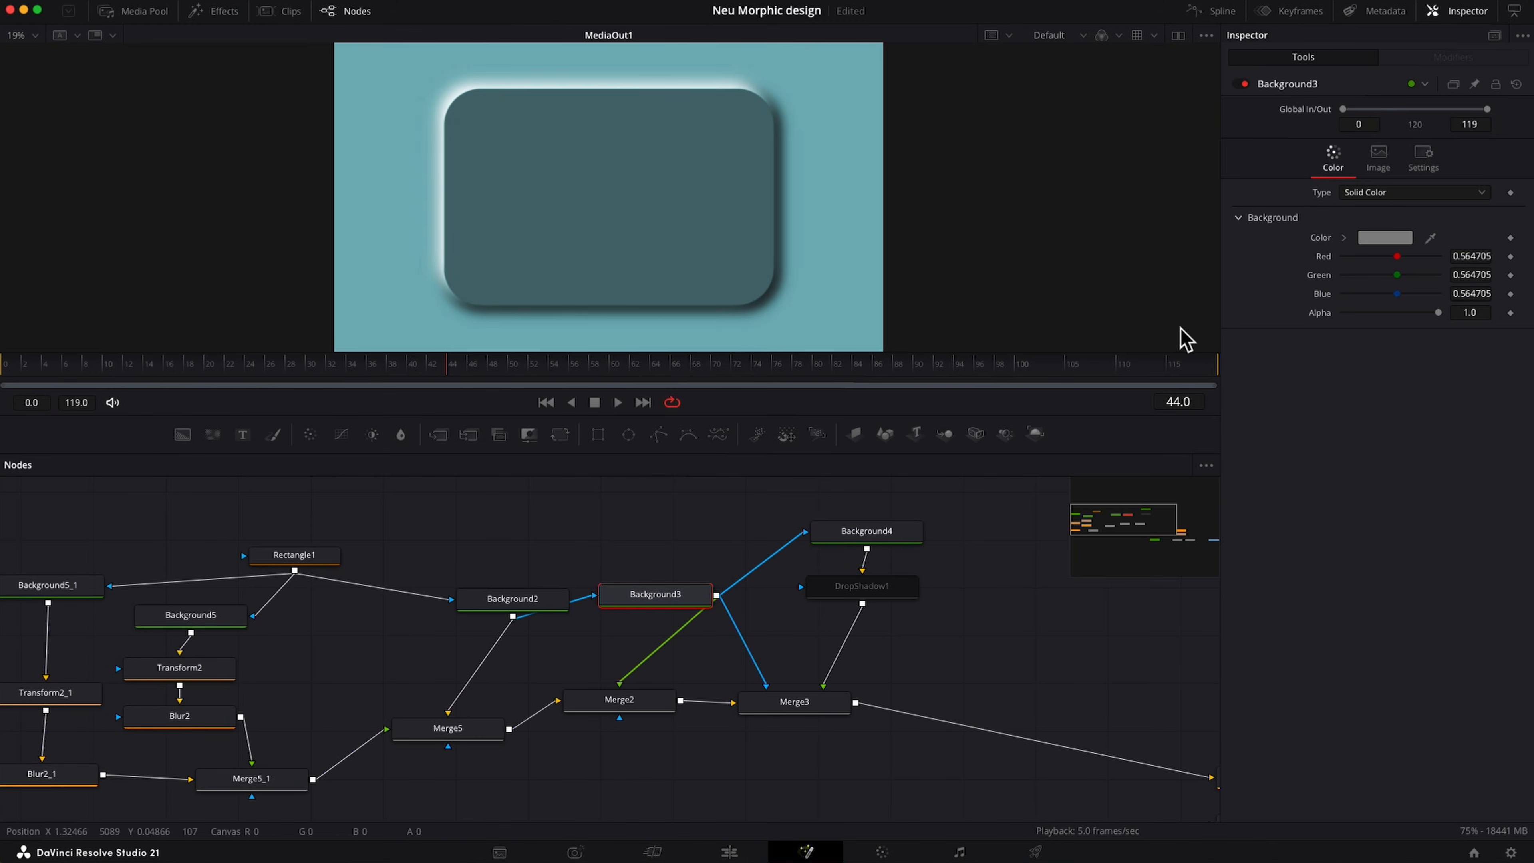
{"action": "left_click", "coordinate": [1383, 238]}
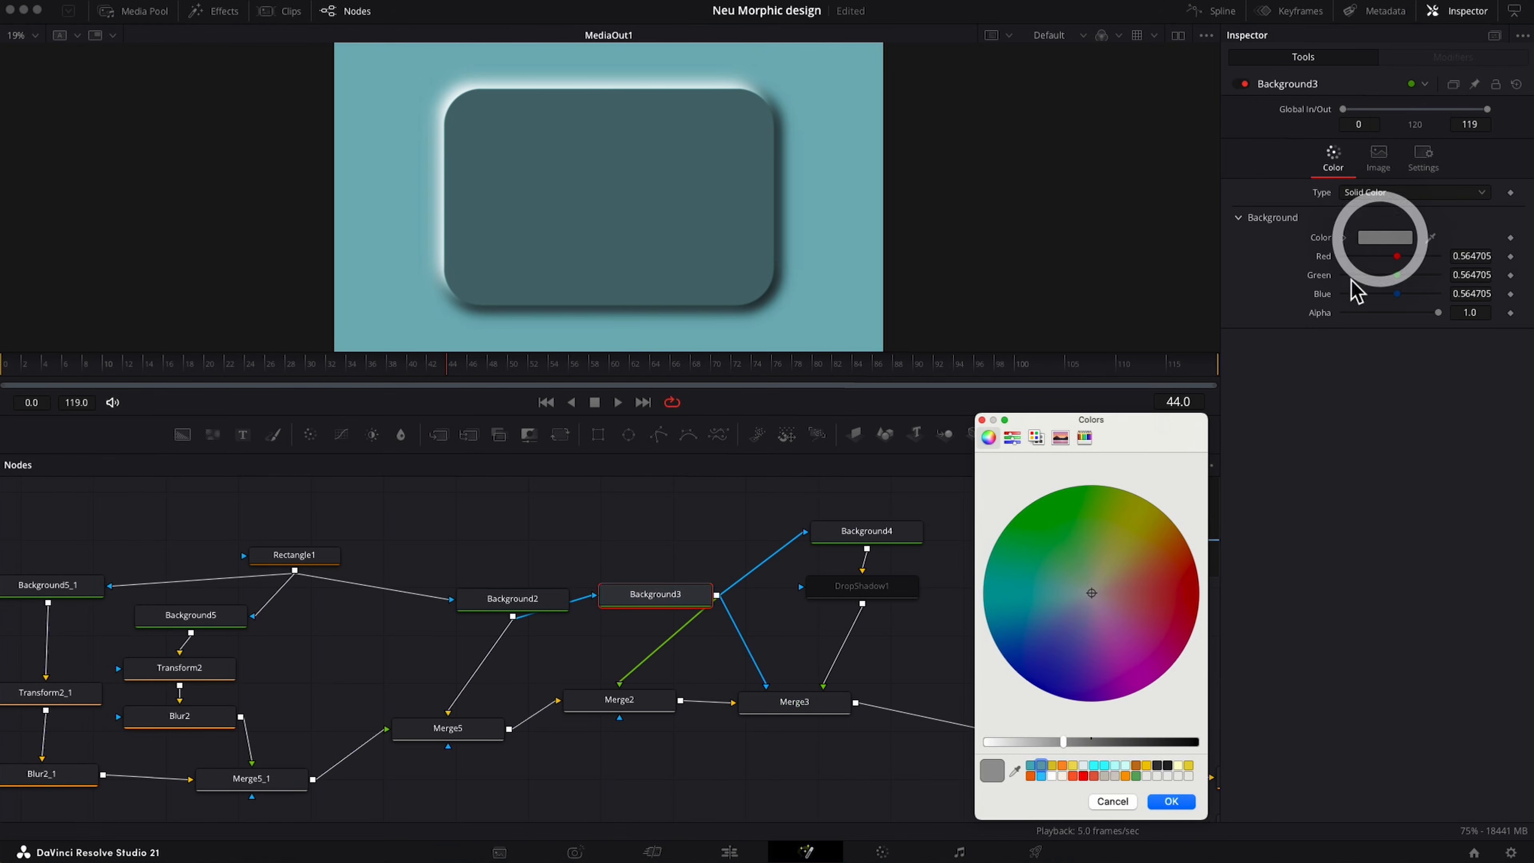
{"action": "left_click_drag", "start_coordinate": [1063, 746], "coordinate": [1050, 750]}
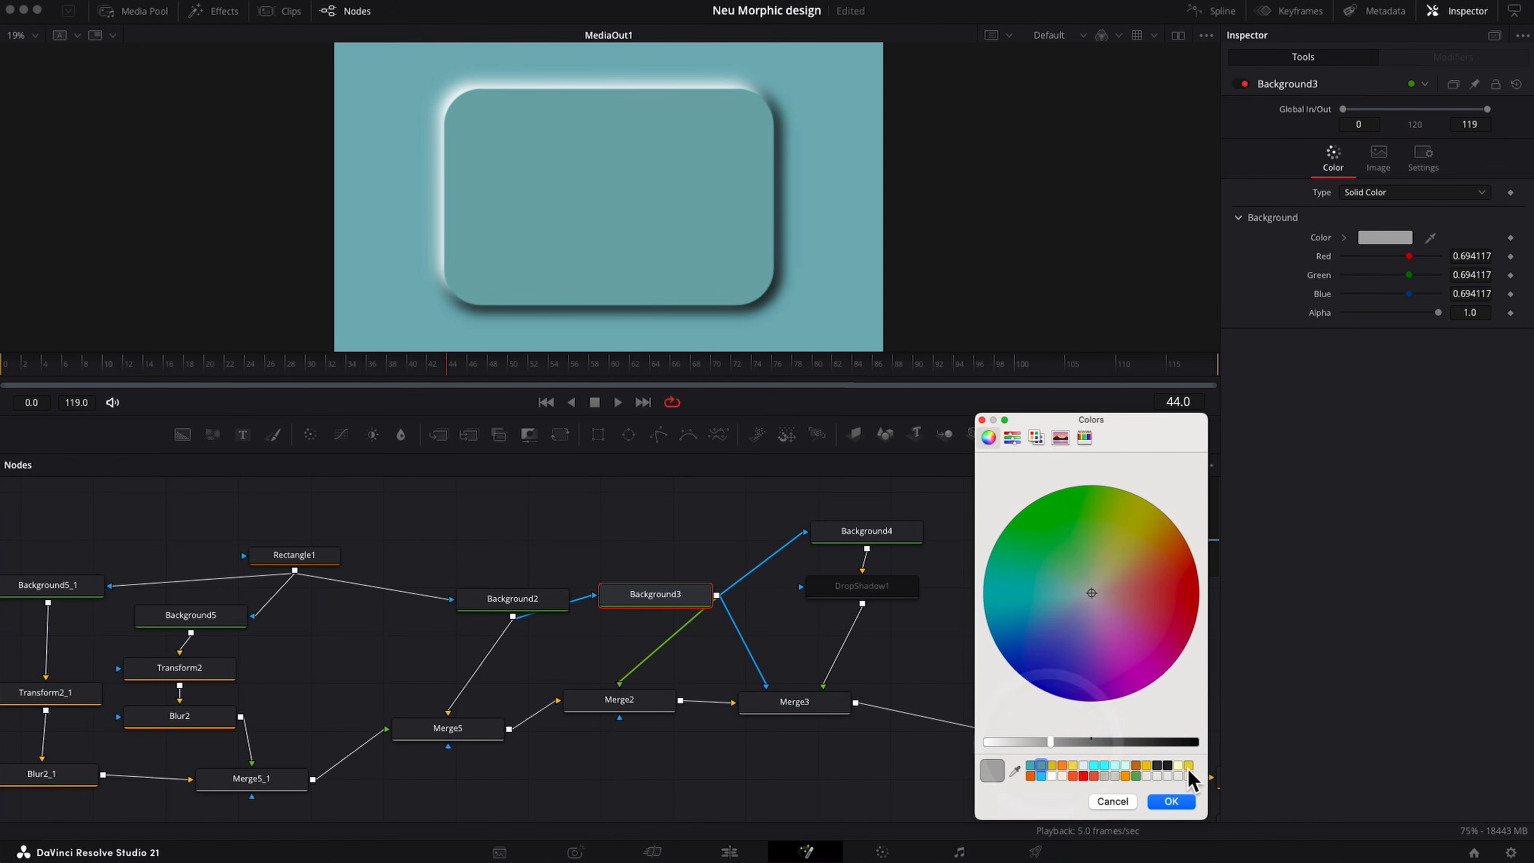
{"action": "left_click", "coordinate": [1171, 802]}
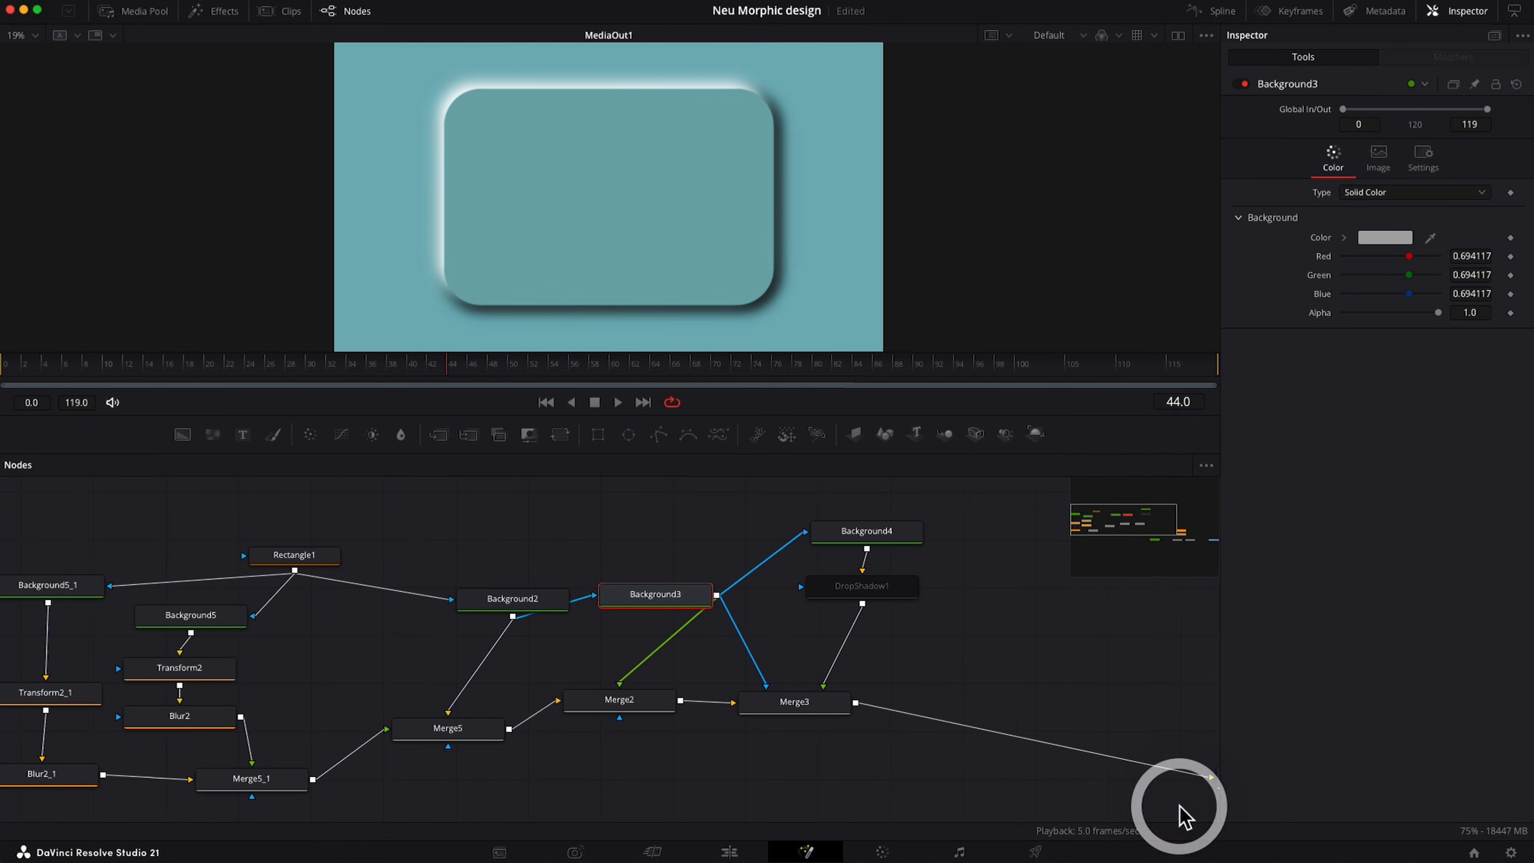
Change Background3 to a linear gradient running diagonally from about X 0.112, Y 0.870 to about X 0.867, Y 0.091.
{"action": "left_click", "coordinate": [1462, 192]}
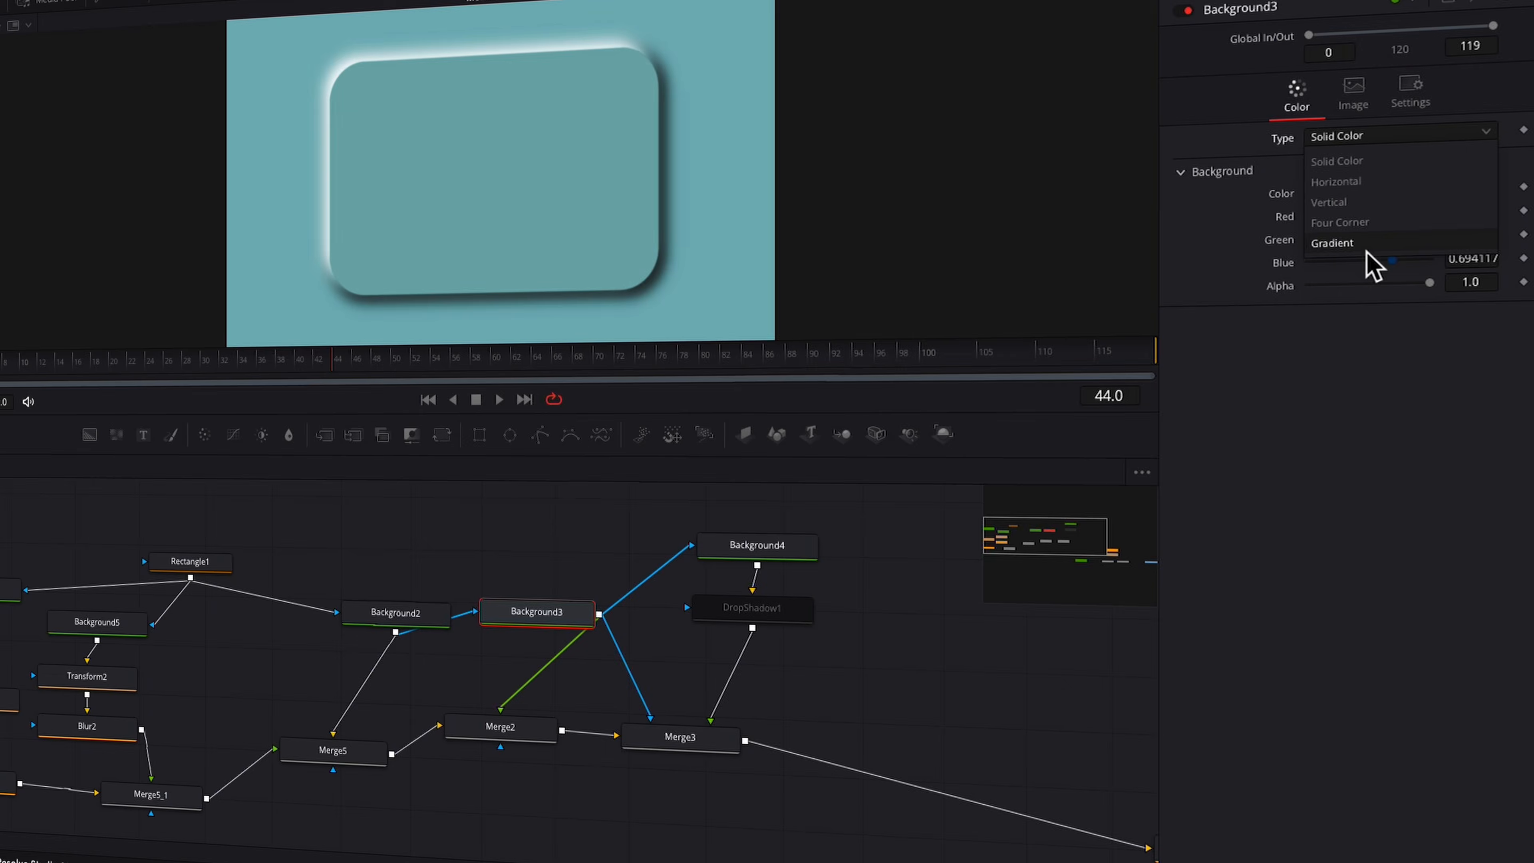
{"action": "left_click", "coordinate": [1367, 244]}
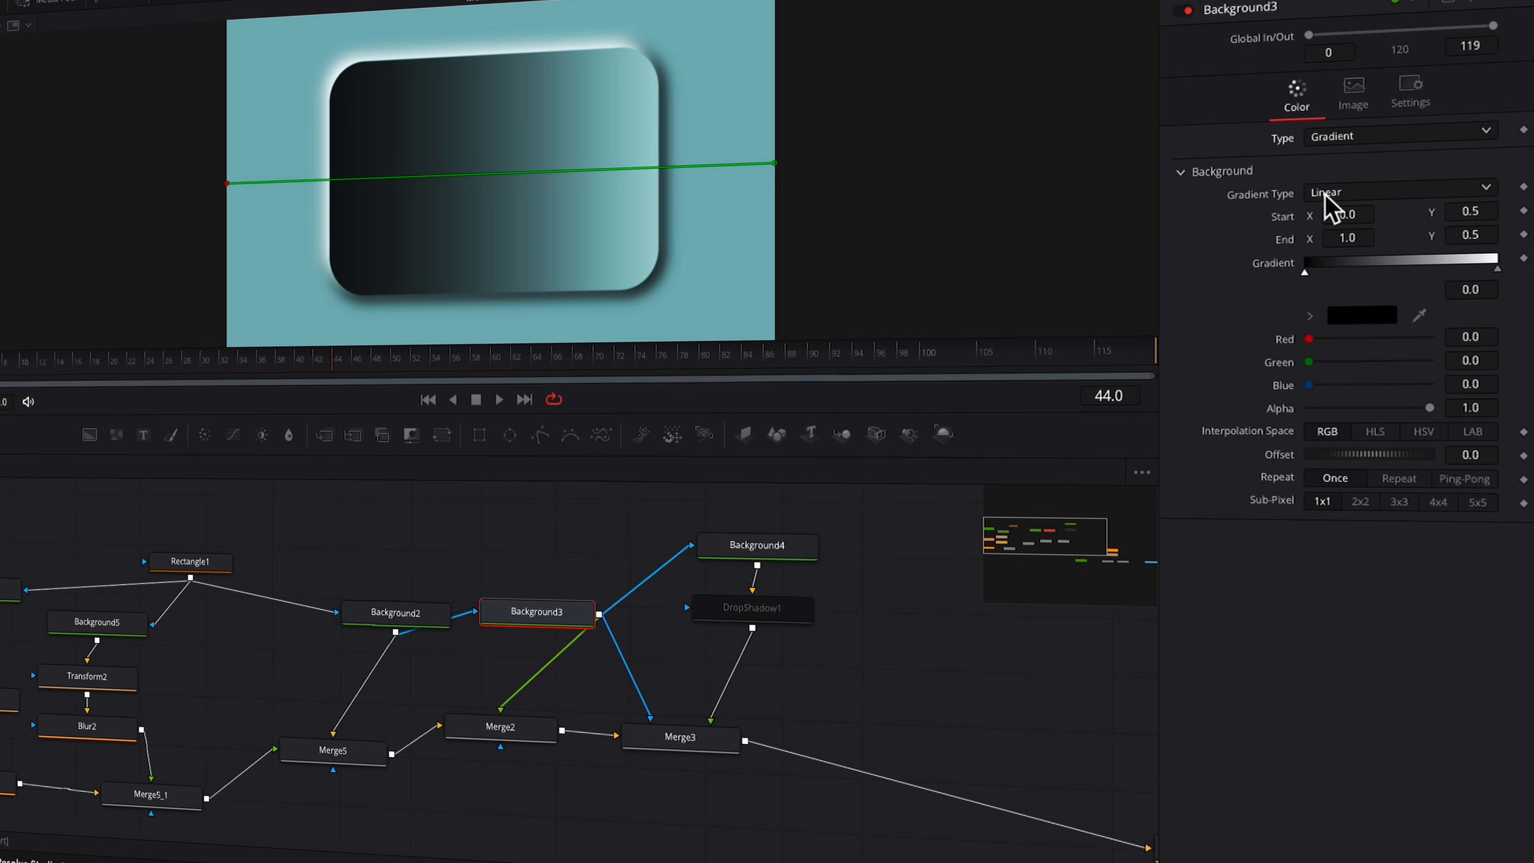
{"action": "left_click_drag", "start_coordinate": [775, 164], "coordinate": [691, 289]}
{"action": "left_click_drag", "start_coordinate": [227, 183], "coordinate": [284, 59]}
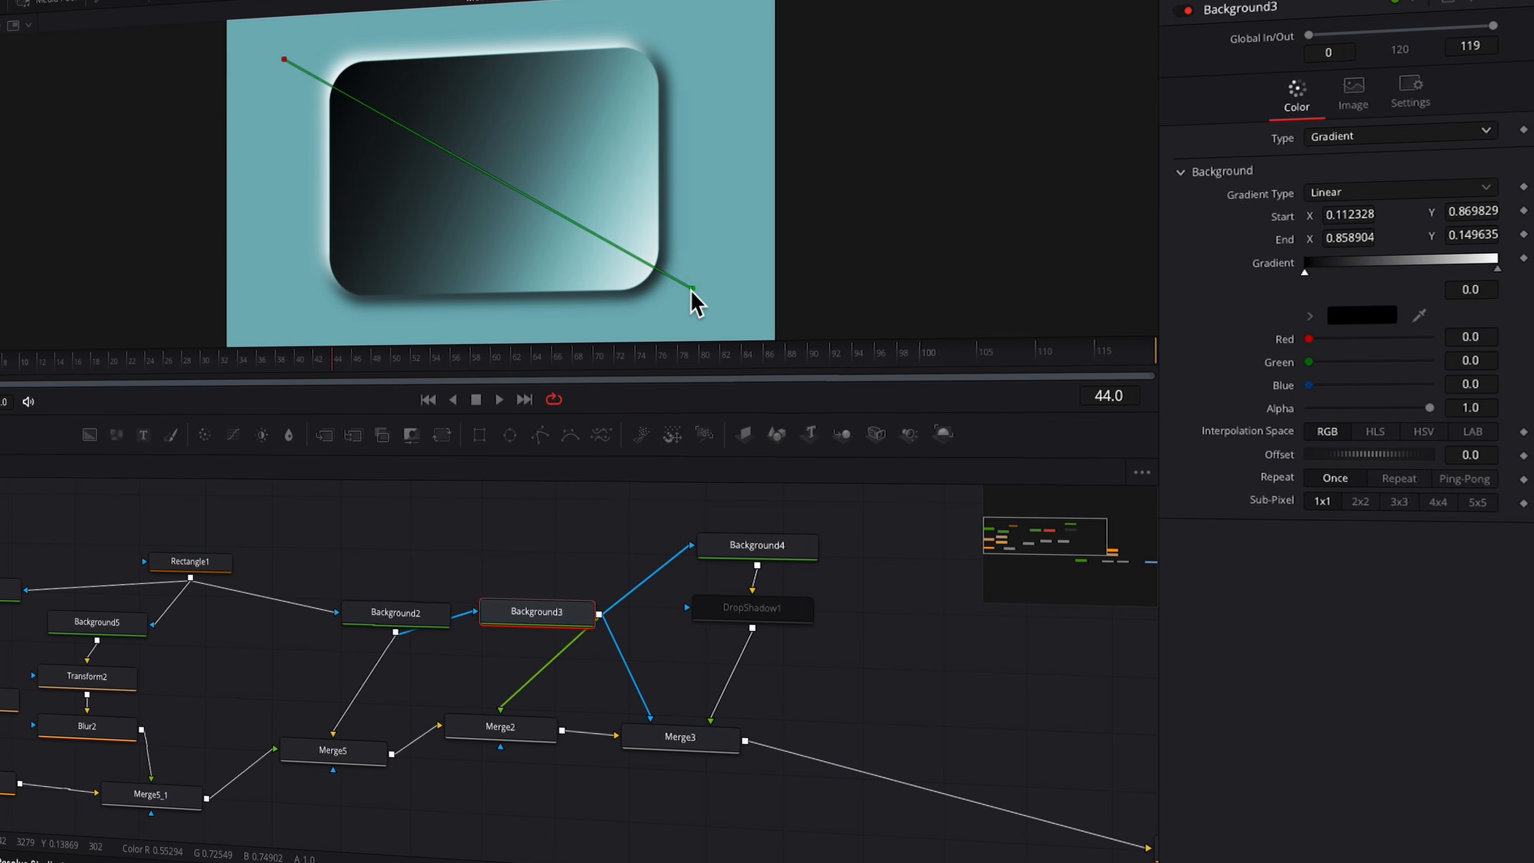
{"action": "left_click_drag", "start_coordinate": [691, 289], "coordinate": [696, 308]}
Set the gradient's black start stop to a mid grey of about 0.624 in all channels.
{"action": "left_click", "coordinate": [1304, 272]}
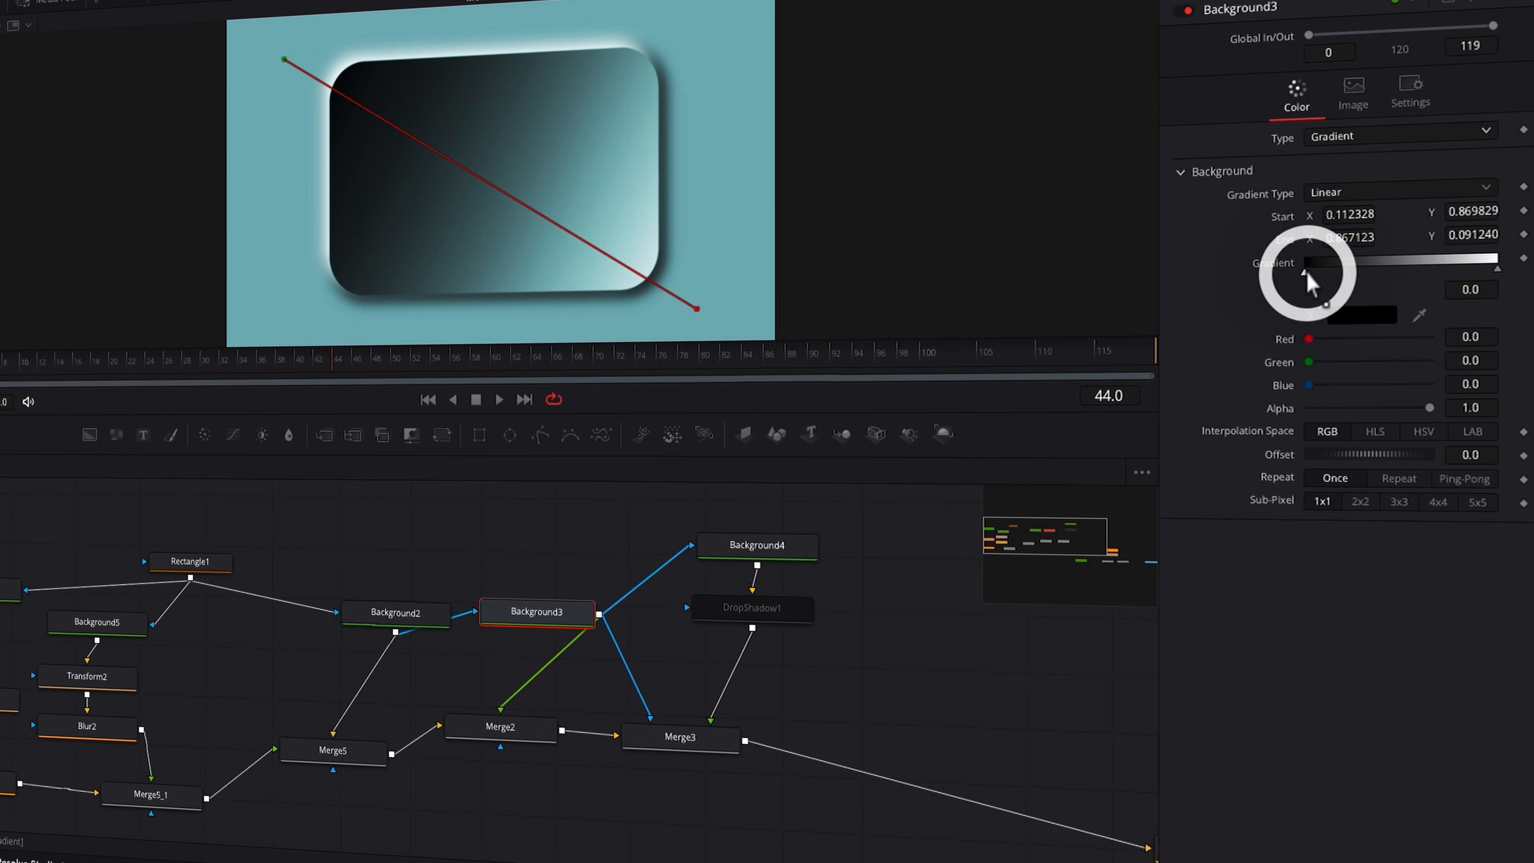
{"action": "left_click", "coordinate": [1362, 315]}
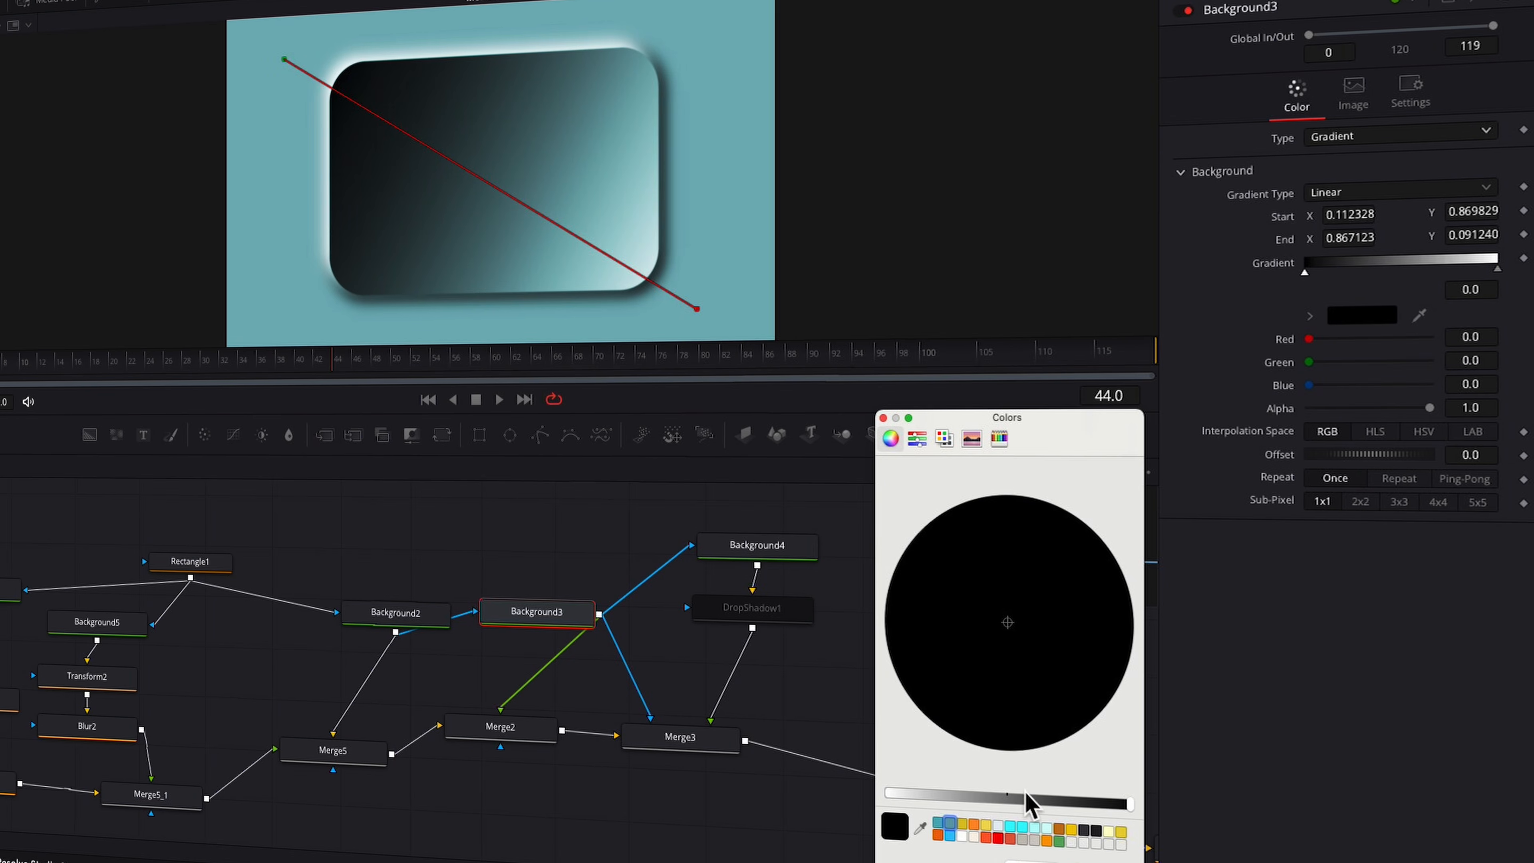
{"action": "left_click_drag", "start_coordinate": [1025, 792], "coordinate": [979, 795]}
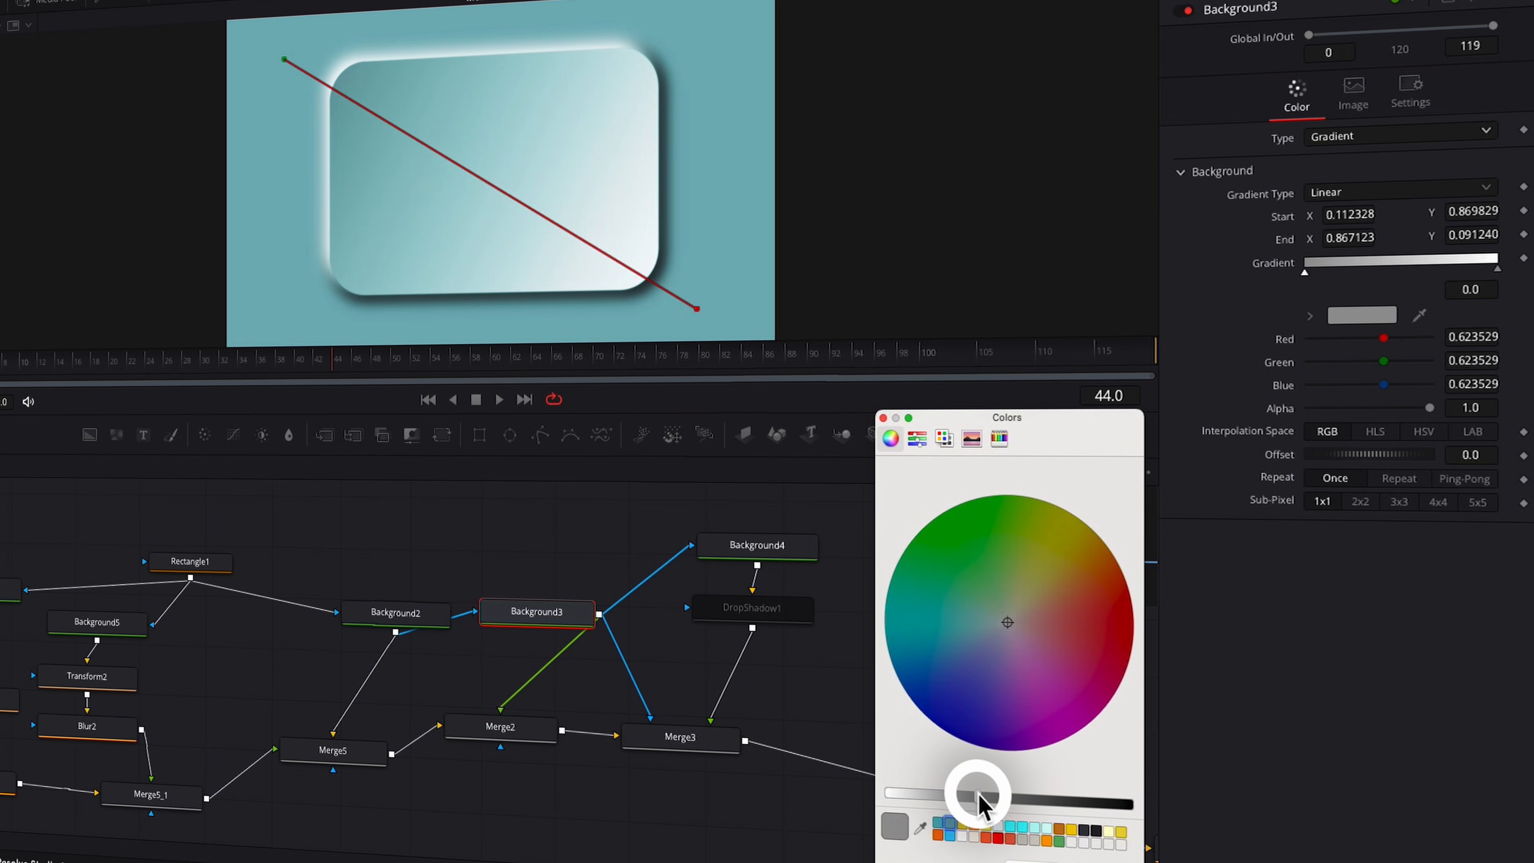
{"action": "left_click", "coordinate": [1104, 861]}
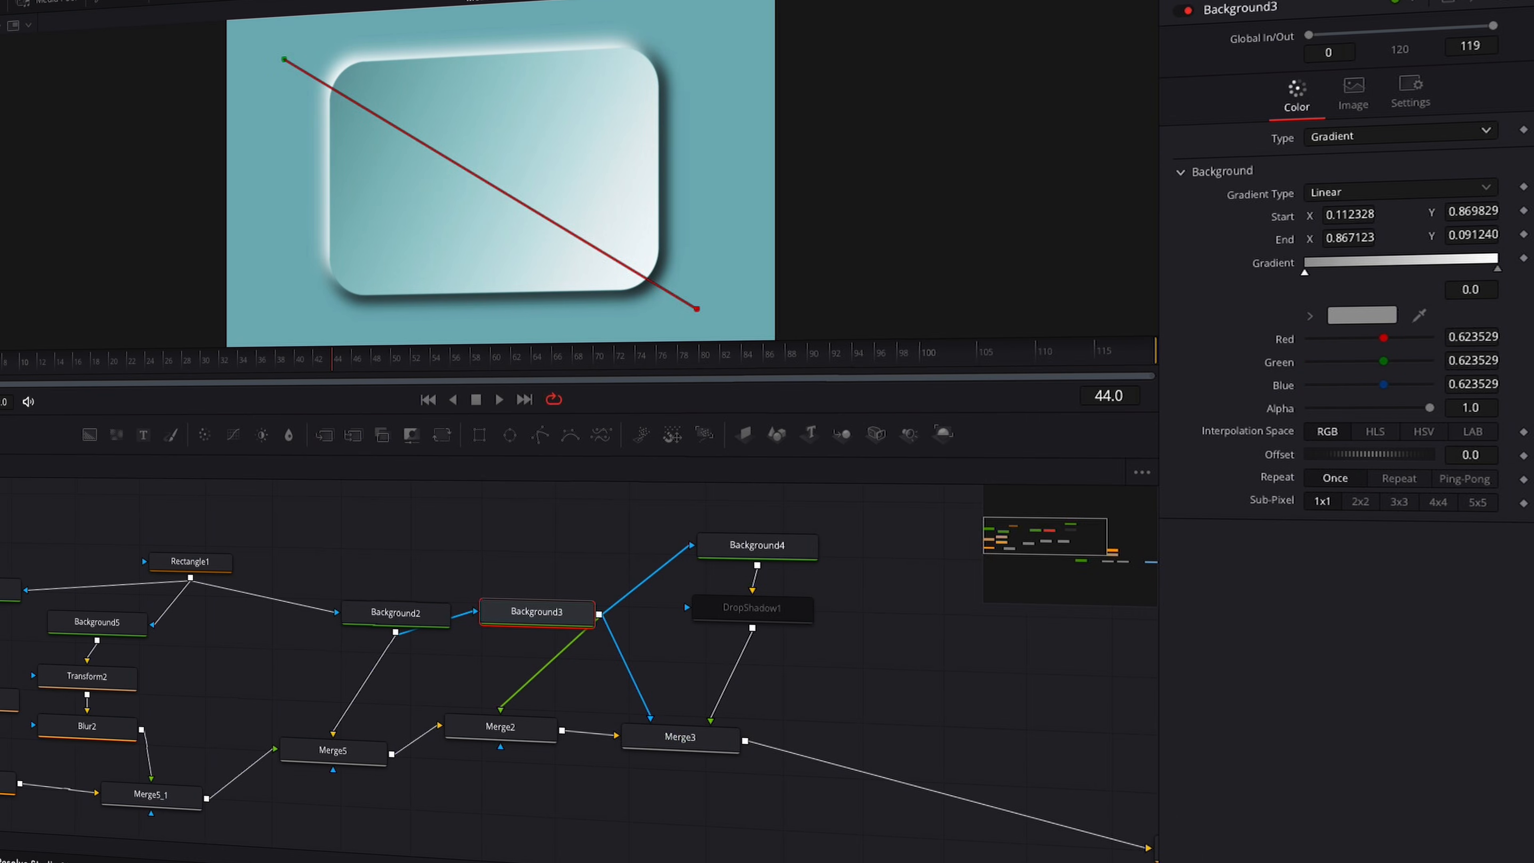
Darken the gradient's white end stop to a light grey of about 0.88 in all channels.
{"action": "left_click", "coordinate": [1498, 270]}
{"action": "left_click", "coordinate": [1346, 316]}
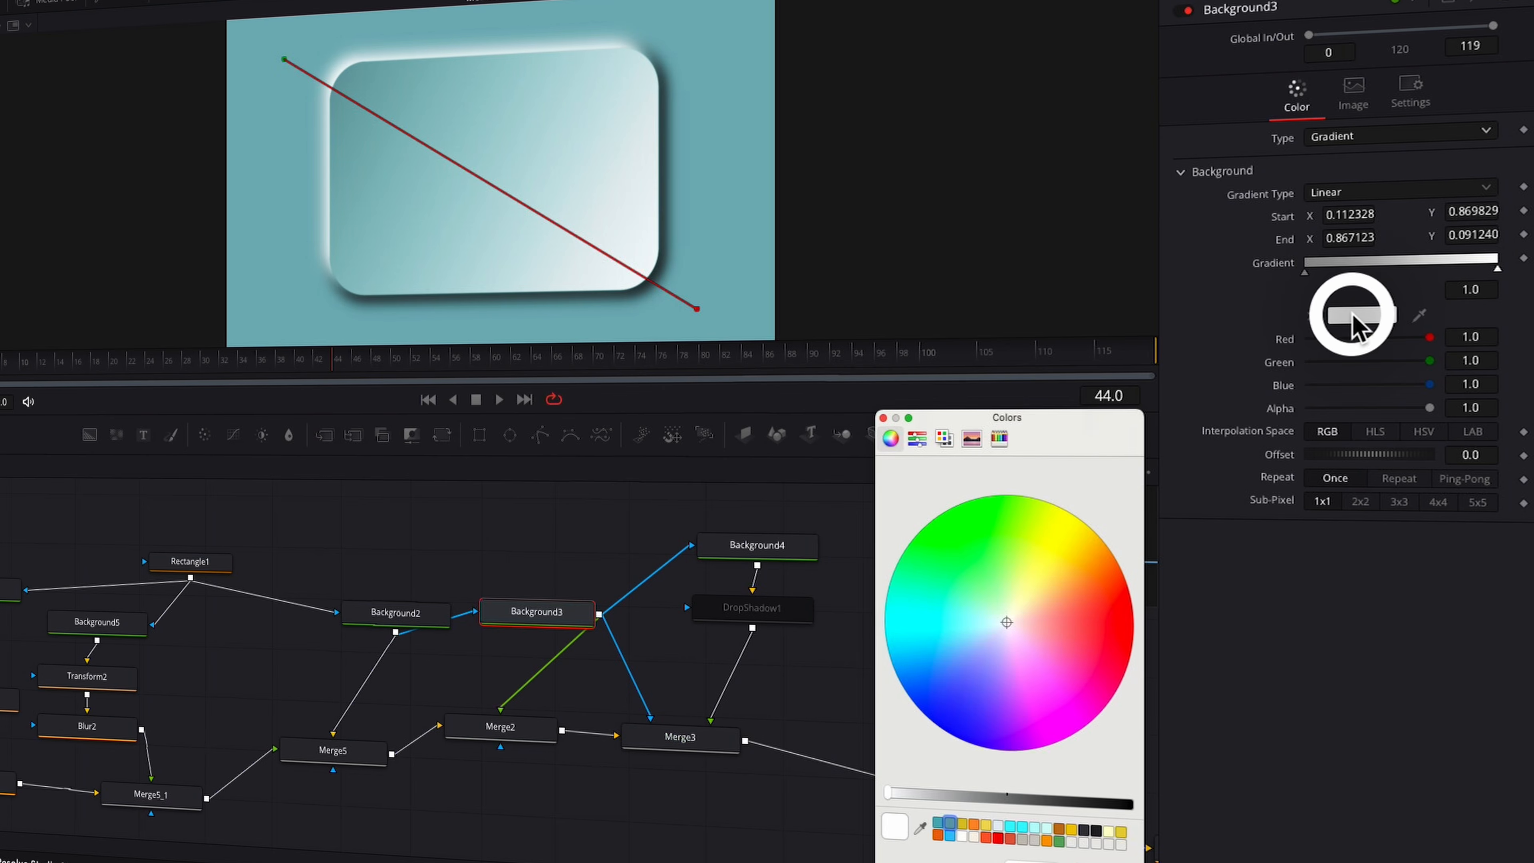
{"action": "left_click_drag", "start_coordinate": [892, 796], "coordinate": [914, 794]}
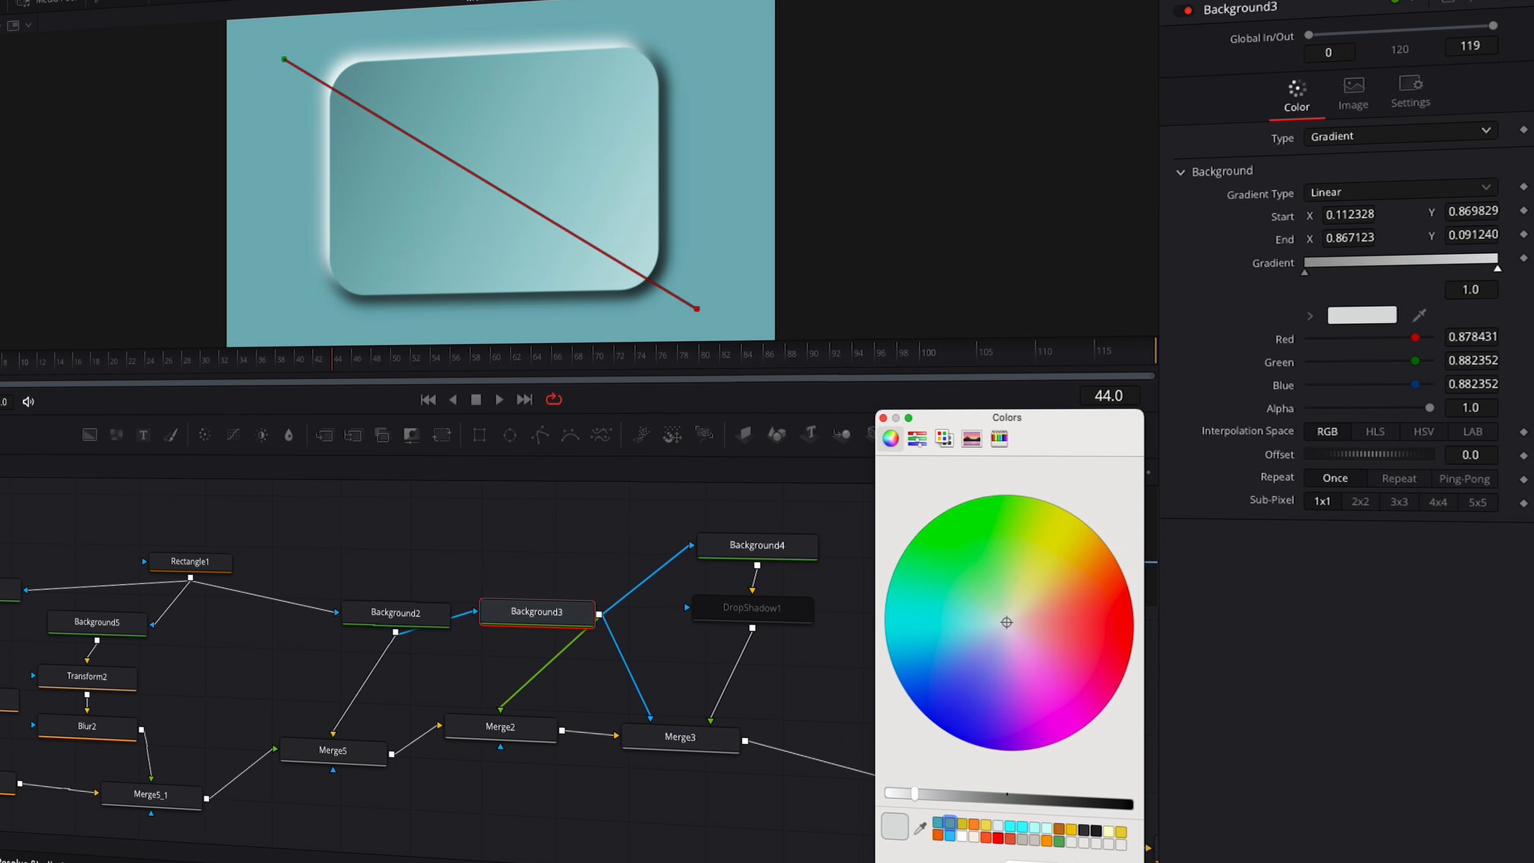
{"action": "left_click", "coordinate": [1352, 321]}
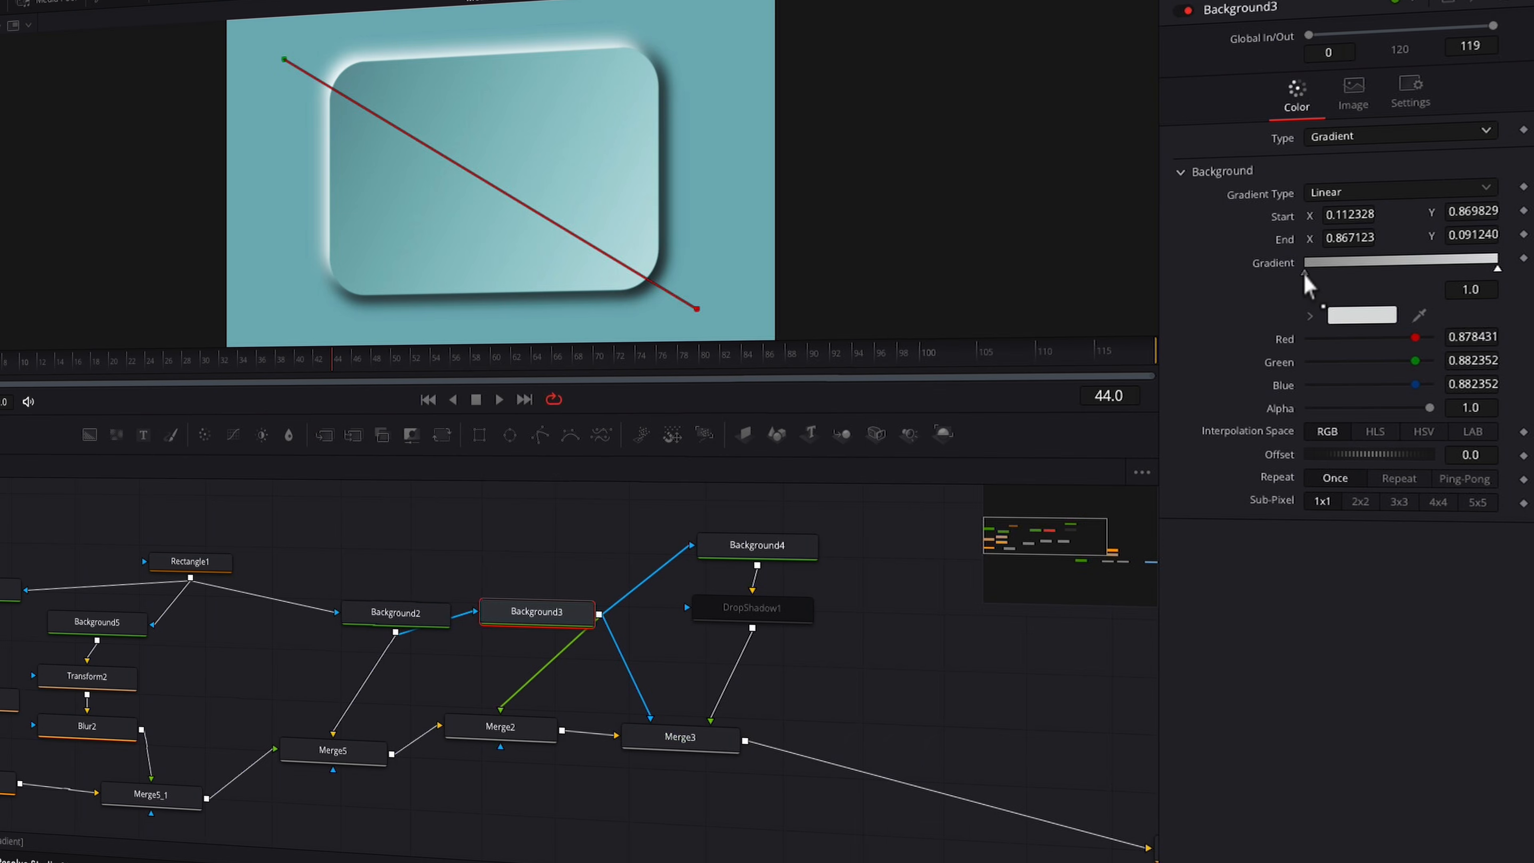
Lighten the start stop of Background3's gradient to a grey of about 0.722 in all channels.
{"action": "left_click", "coordinate": [1304, 274]}
{"action": "left_click", "coordinate": [1362, 316]}
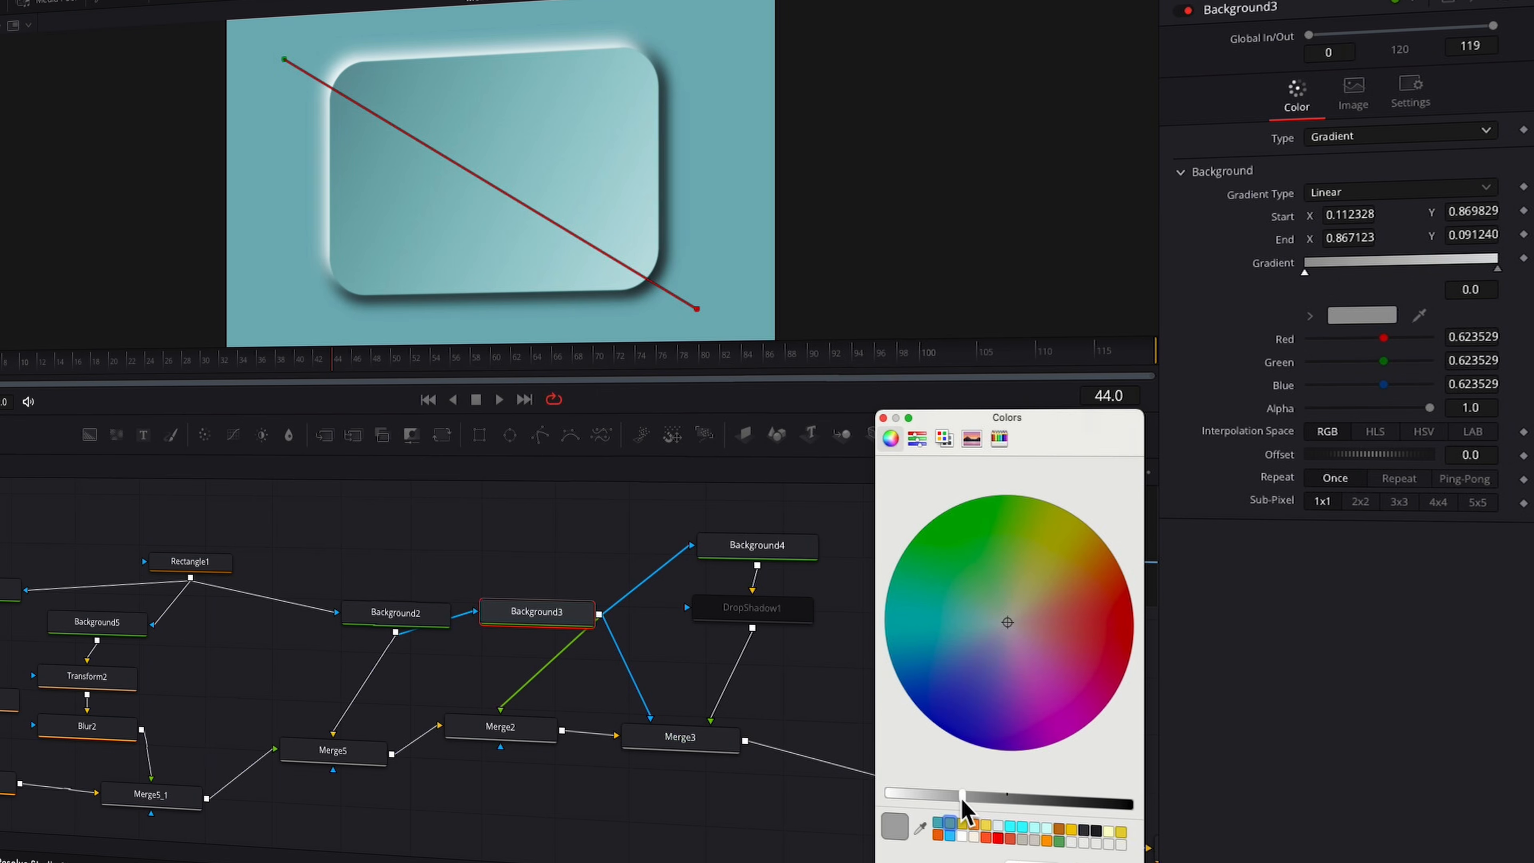
{"action": "left_click_drag", "start_coordinate": [962, 796], "coordinate": [953, 797]}
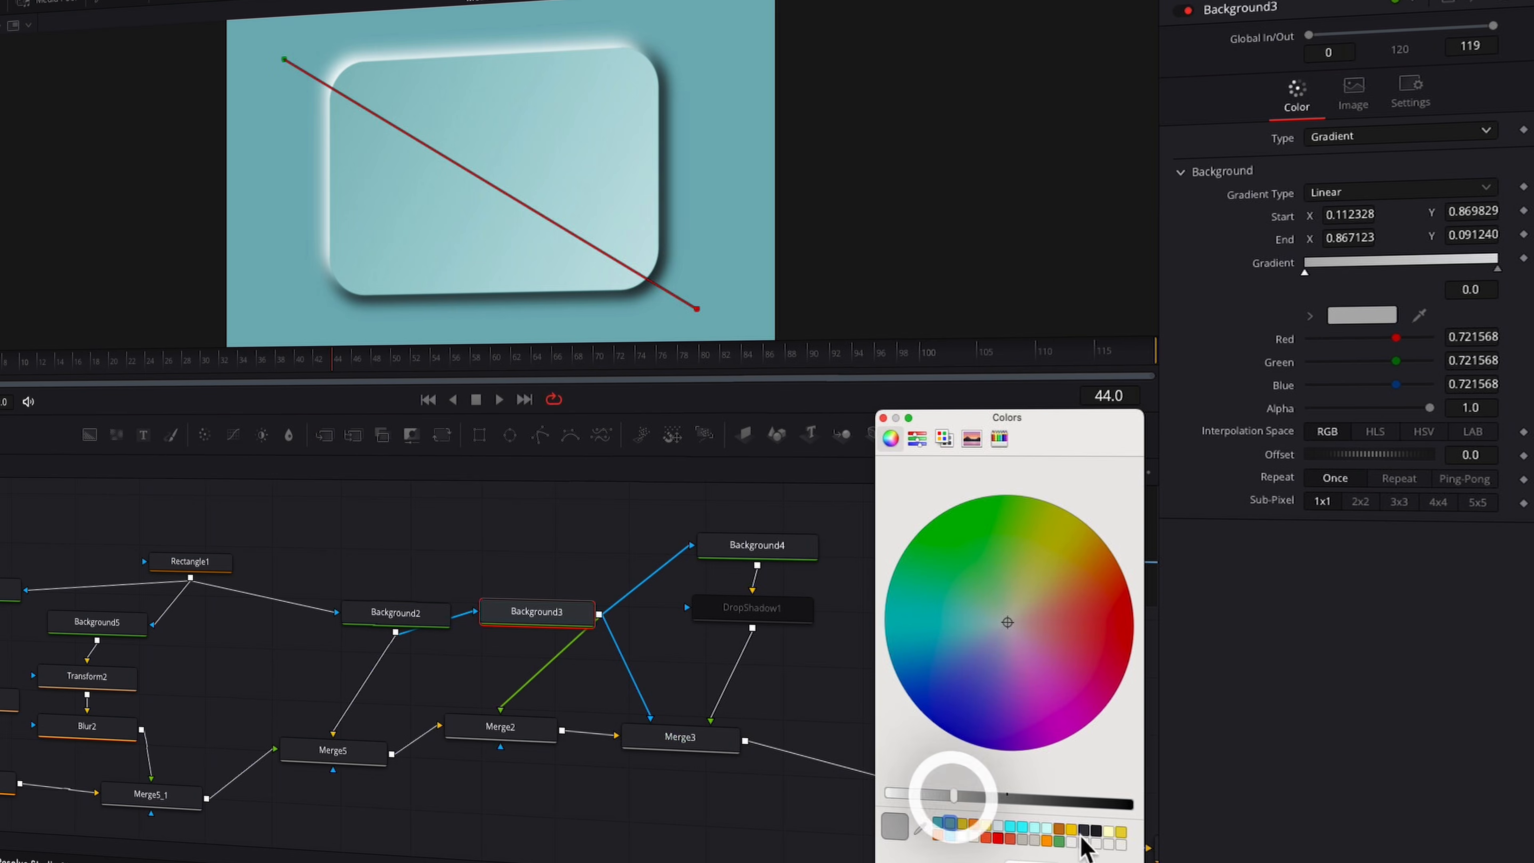
{"action": "left_click", "coordinate": [1110, 862]}
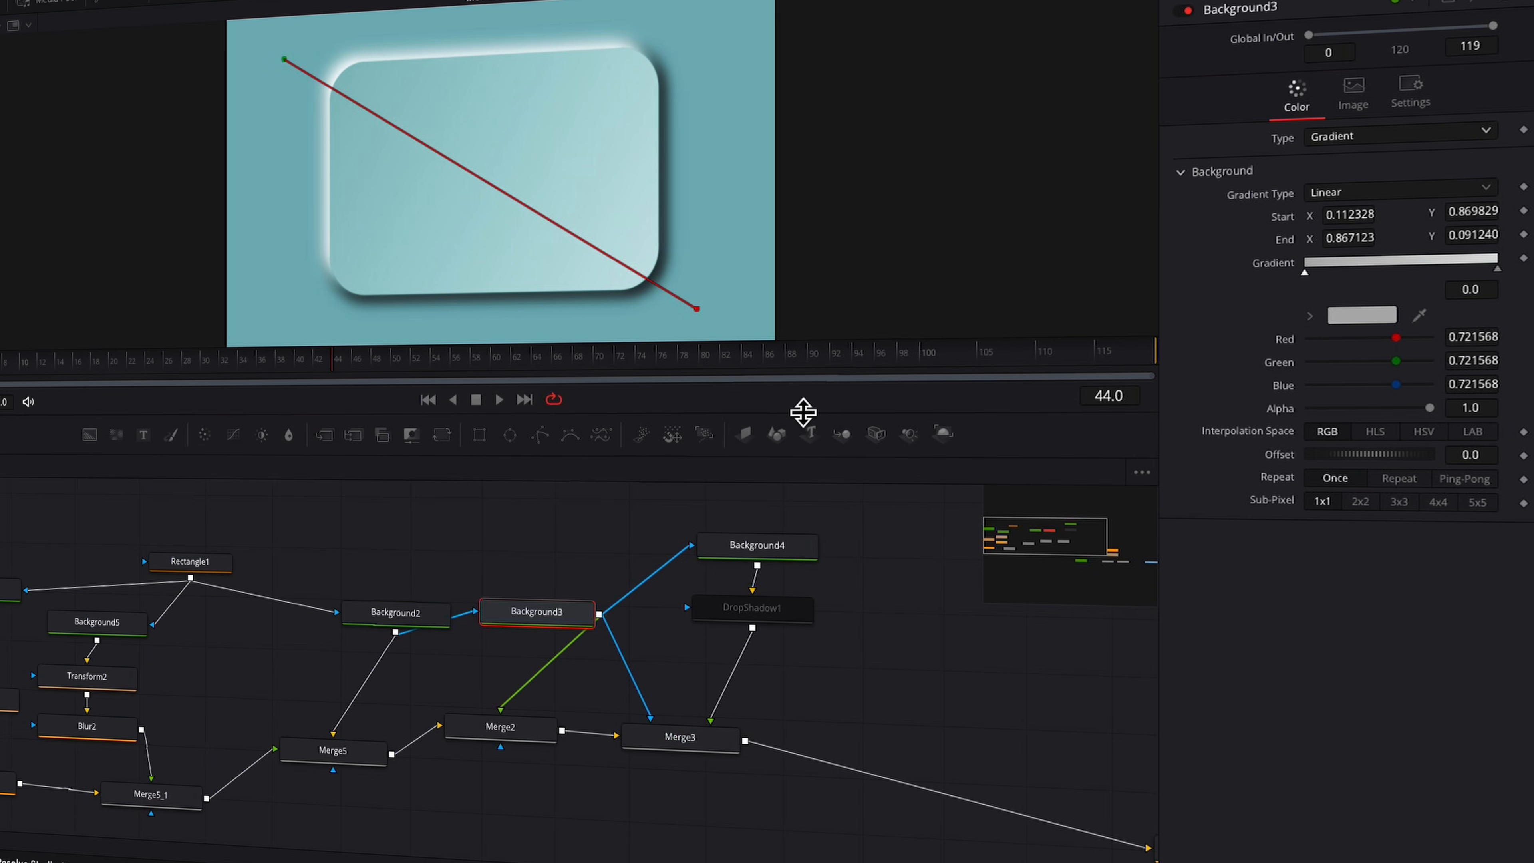
Enable DropShadow1 and set its blur to about 0.913 and its shadow strength to about 0.197.
{"action": "left_click", "coordinate": [700, 735]}
{"action": "left_click", "coordinate": [784, 606]}
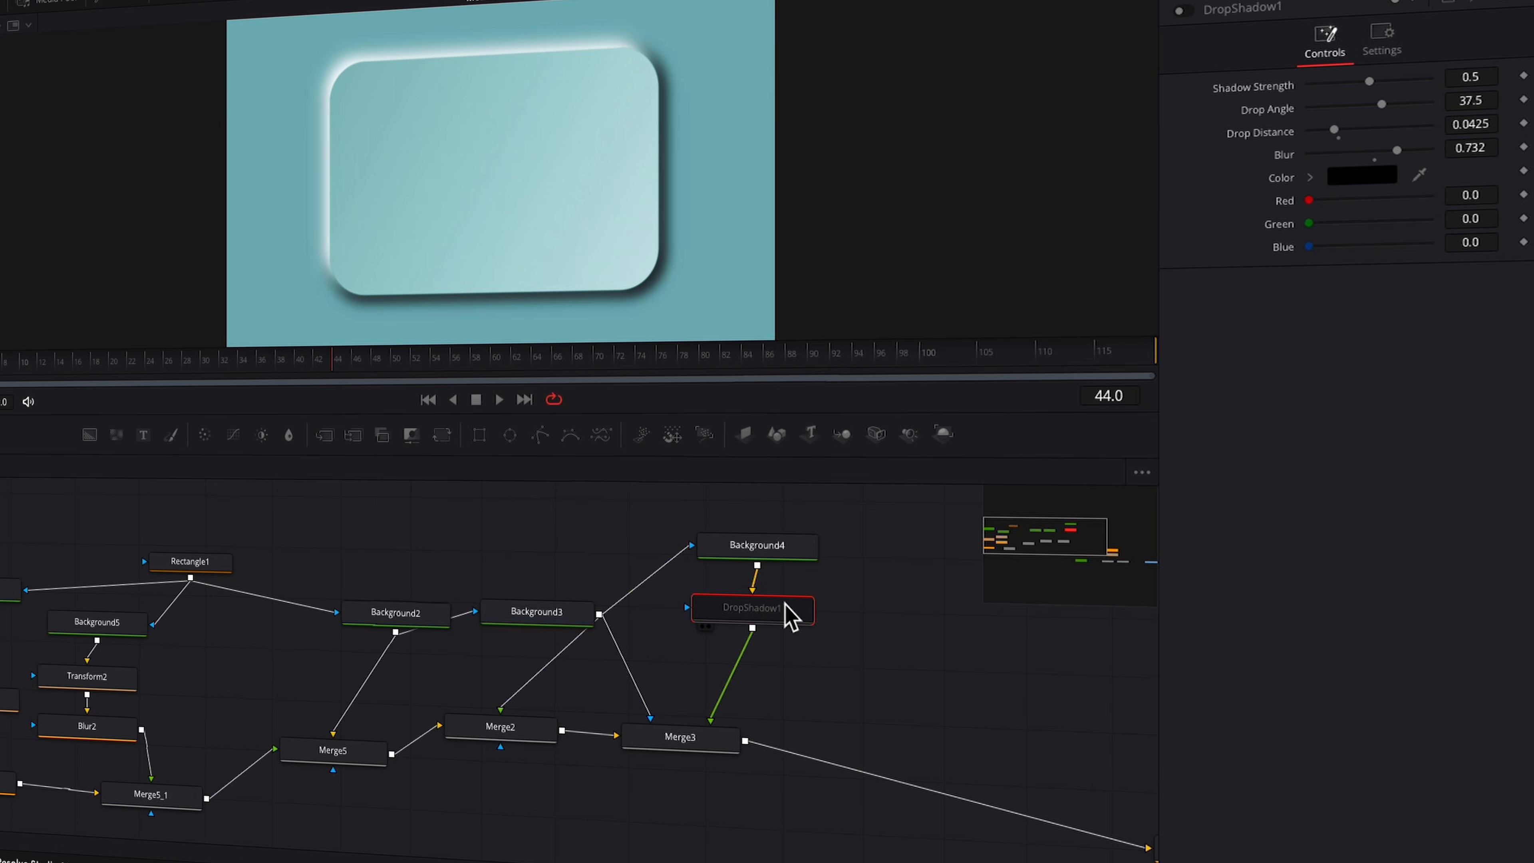
{"action": "left_click", "coordinate": [1185, 11]}
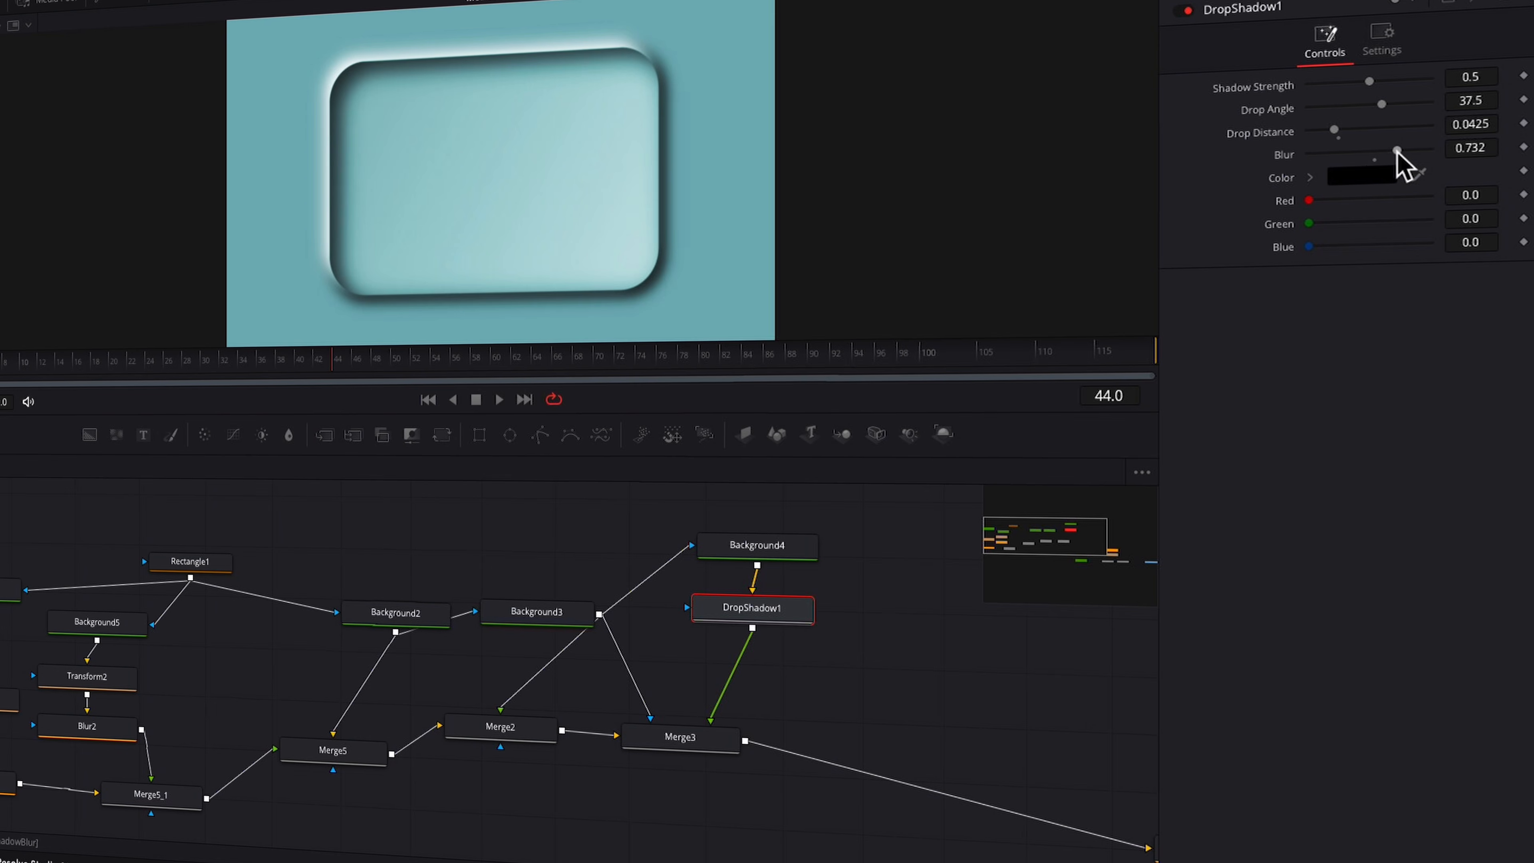
{"action": "left_click_drag", "start_coordinate": [1396, 150], "coordinate": [1419, 150]}
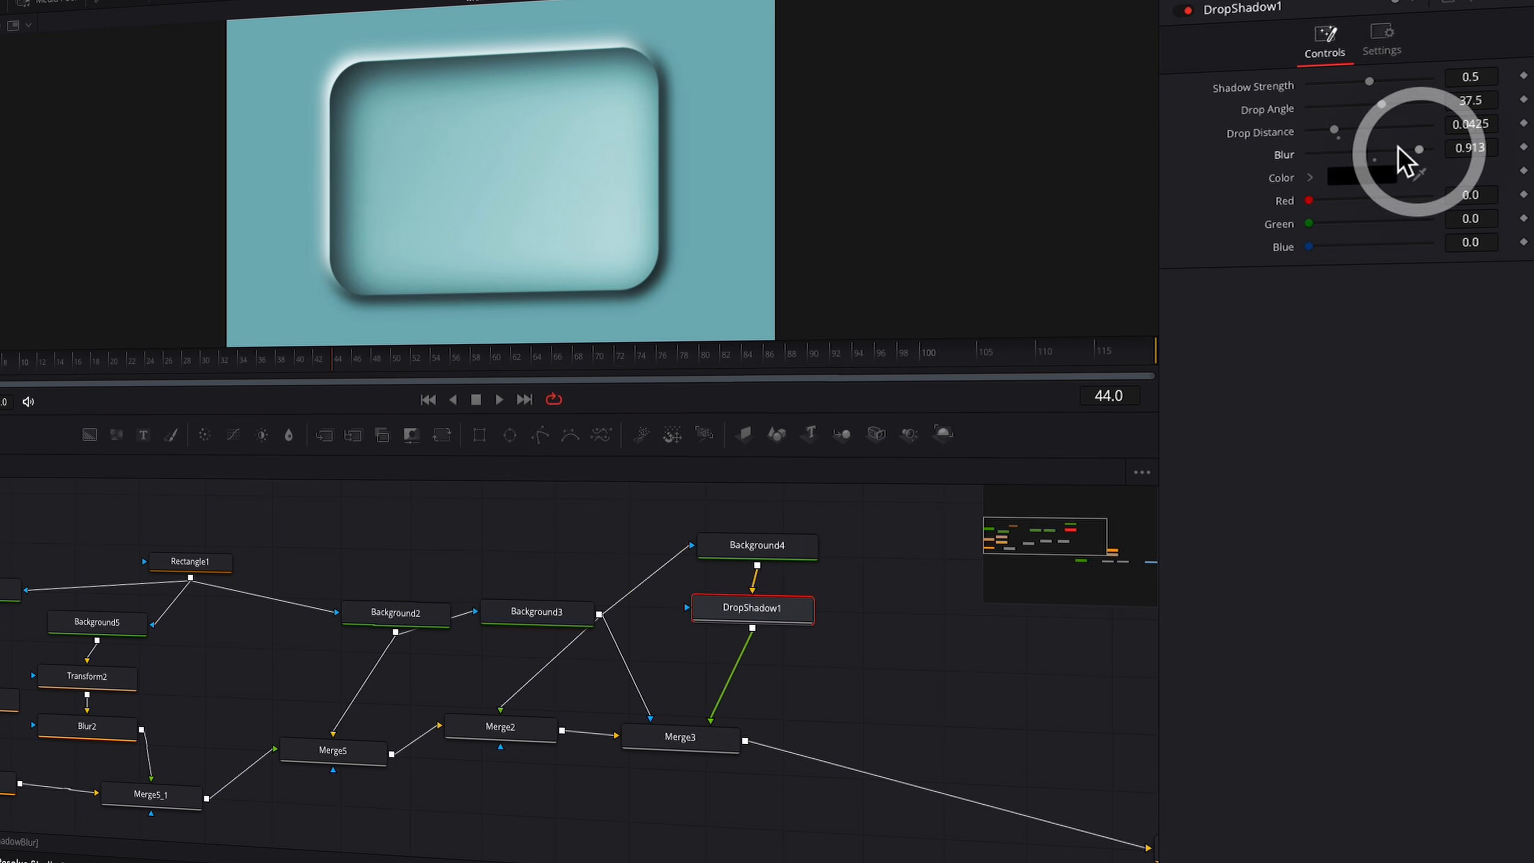
{"action": "left_click_drag", "start_coordinate": [1368, 81], "coordinate": [1330, 82]}
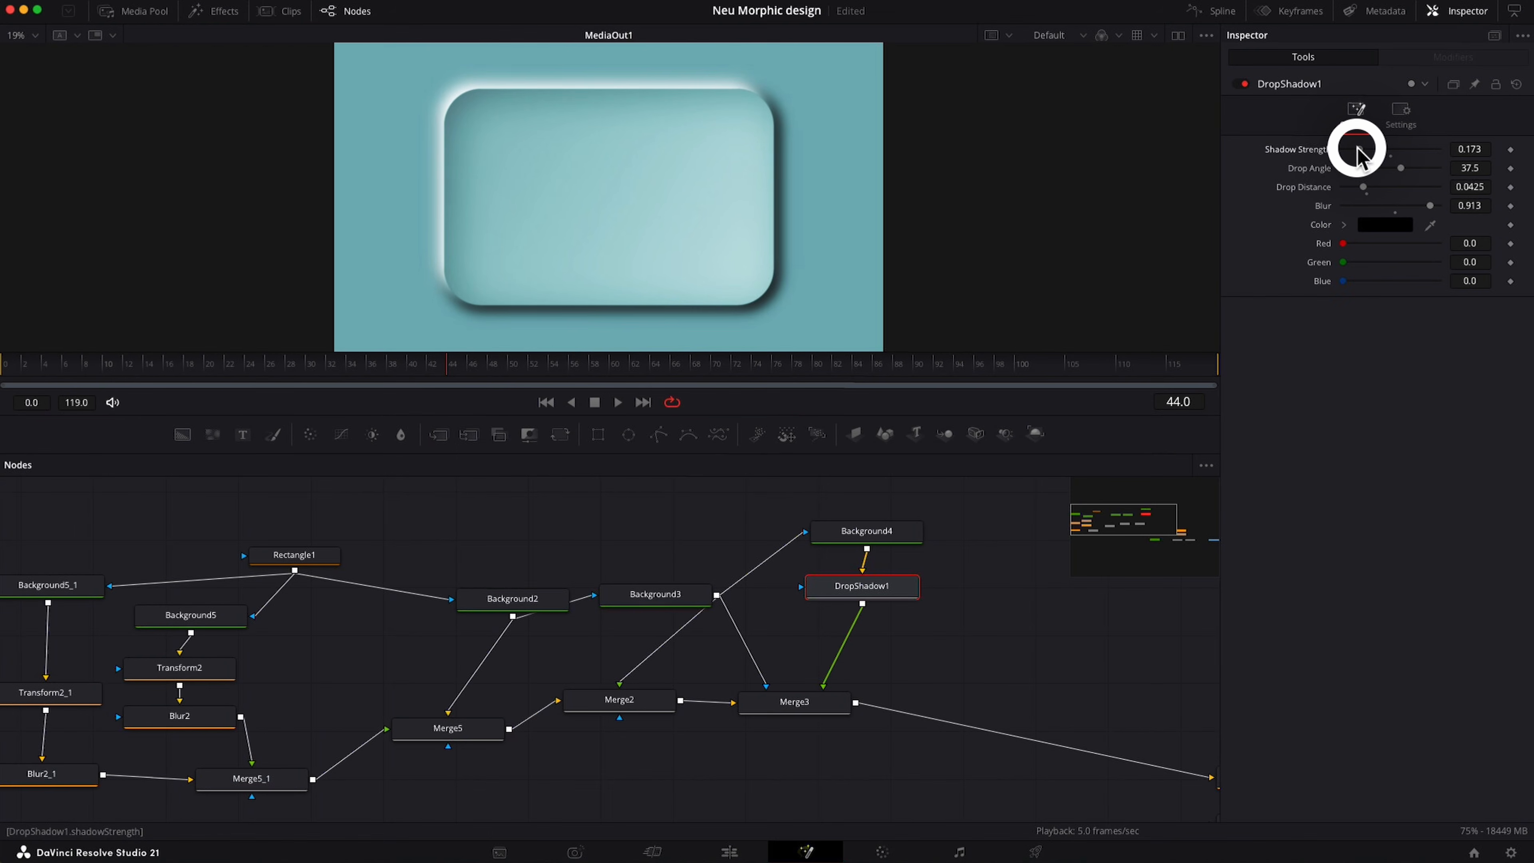
{"action": "left_click_drag", "start_coordinate": [1356, 148], "coordinate": [1361, 150]}
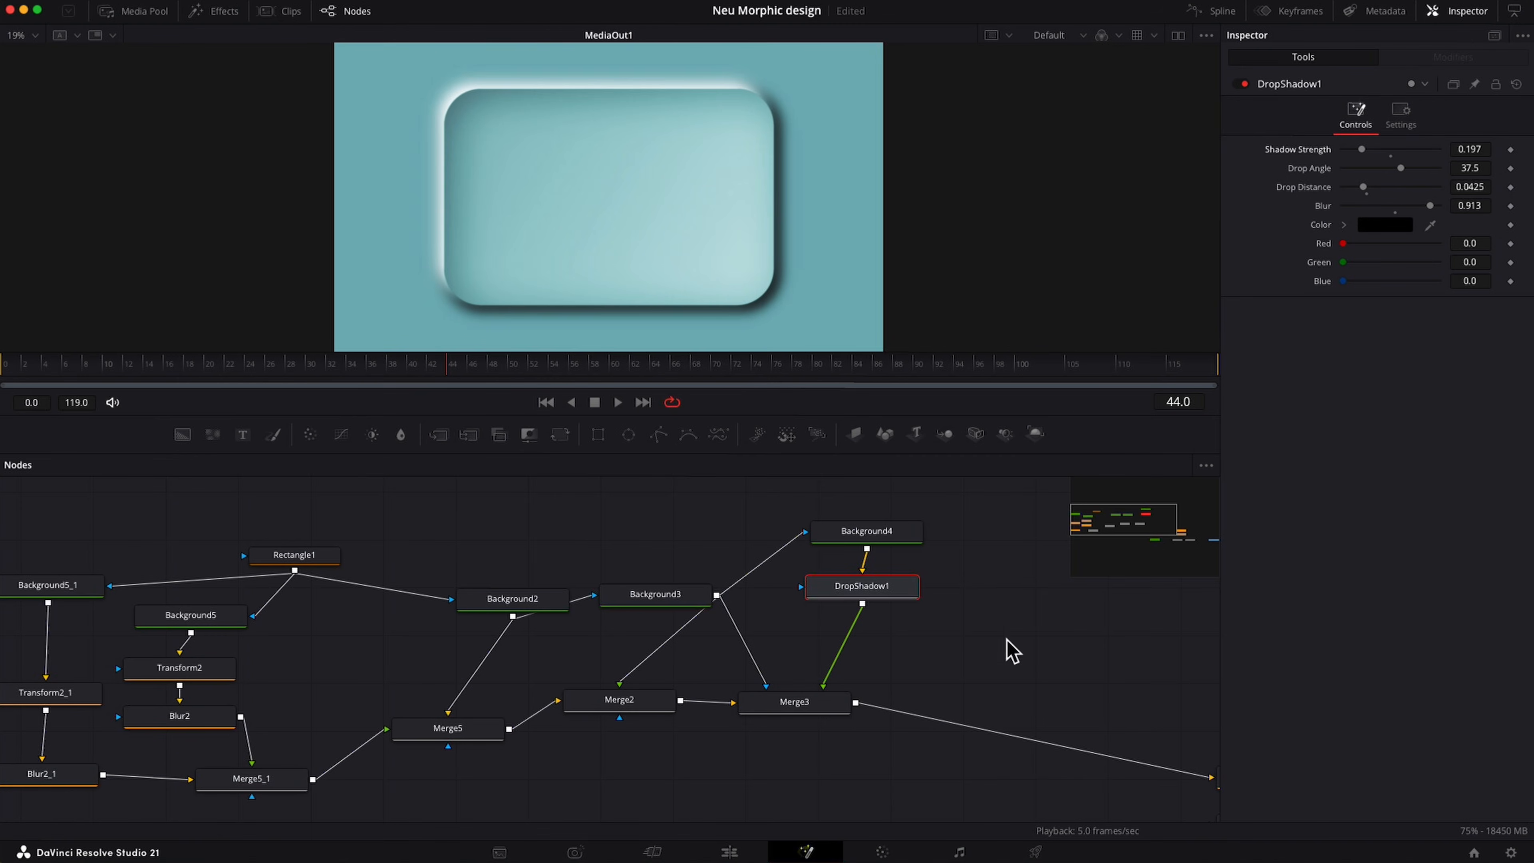
Review the node tree, from the rectangle mask and blurred edge branches through to the final merges.
{"action": "scroll", "coordinate": [378, 502], "scroll_direction": "left", "scroll_amount": 5}
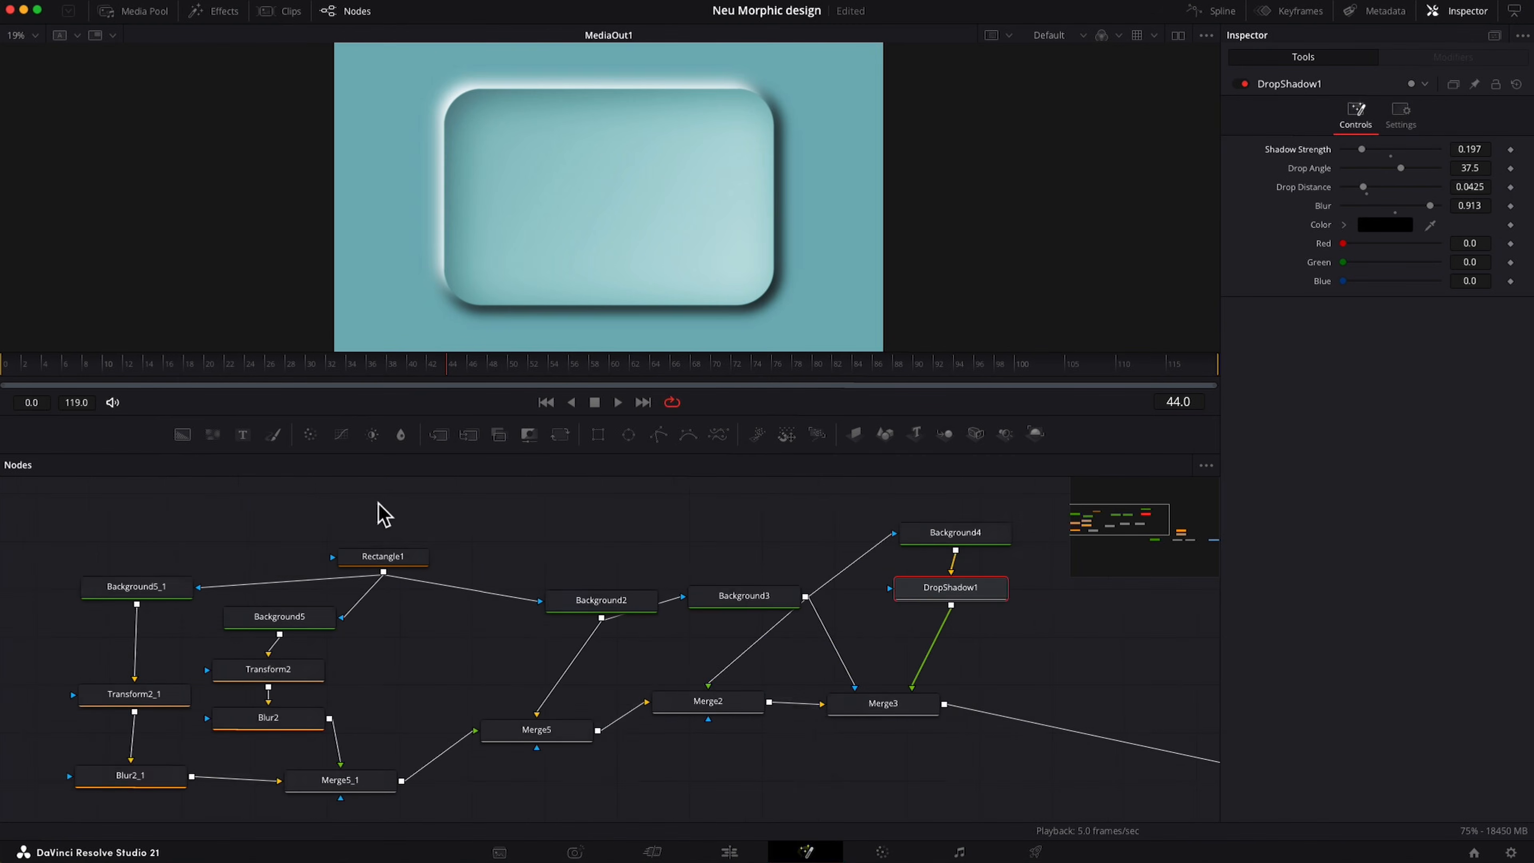
{"action": "scroll", "coordinate": [378, 502], "scroll_direction": "right", "scroll_amount": 3}
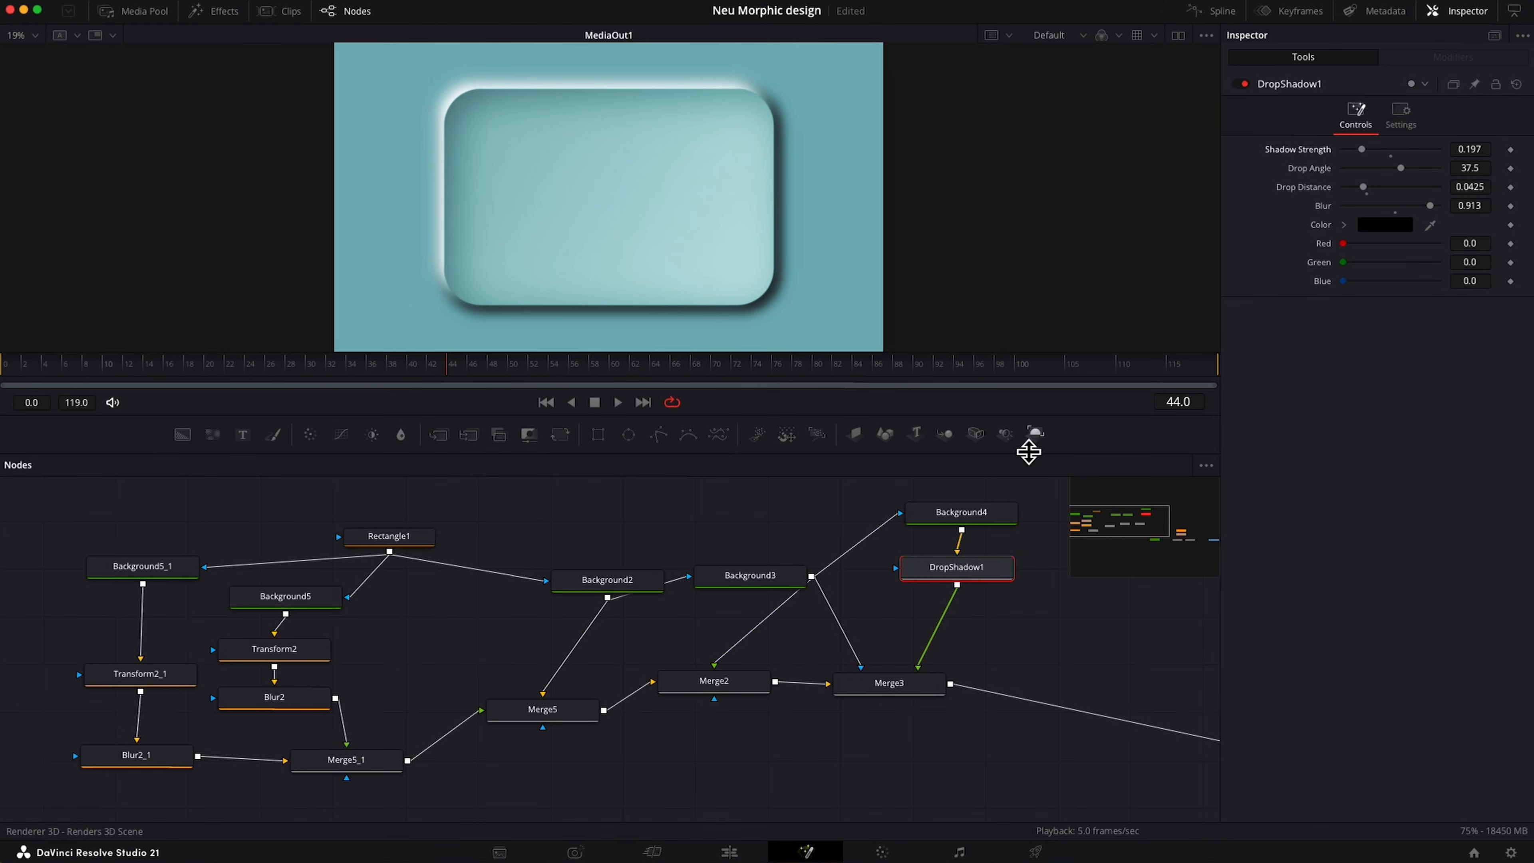
{"action": "scroll", "coordinate": [986, 650], "scroll_direction": "right", "scroll_amount": 8}
{"action": "scroll", "coordinate": [986, 651], "scroll_direction": "down", "scroll_amount": 3}
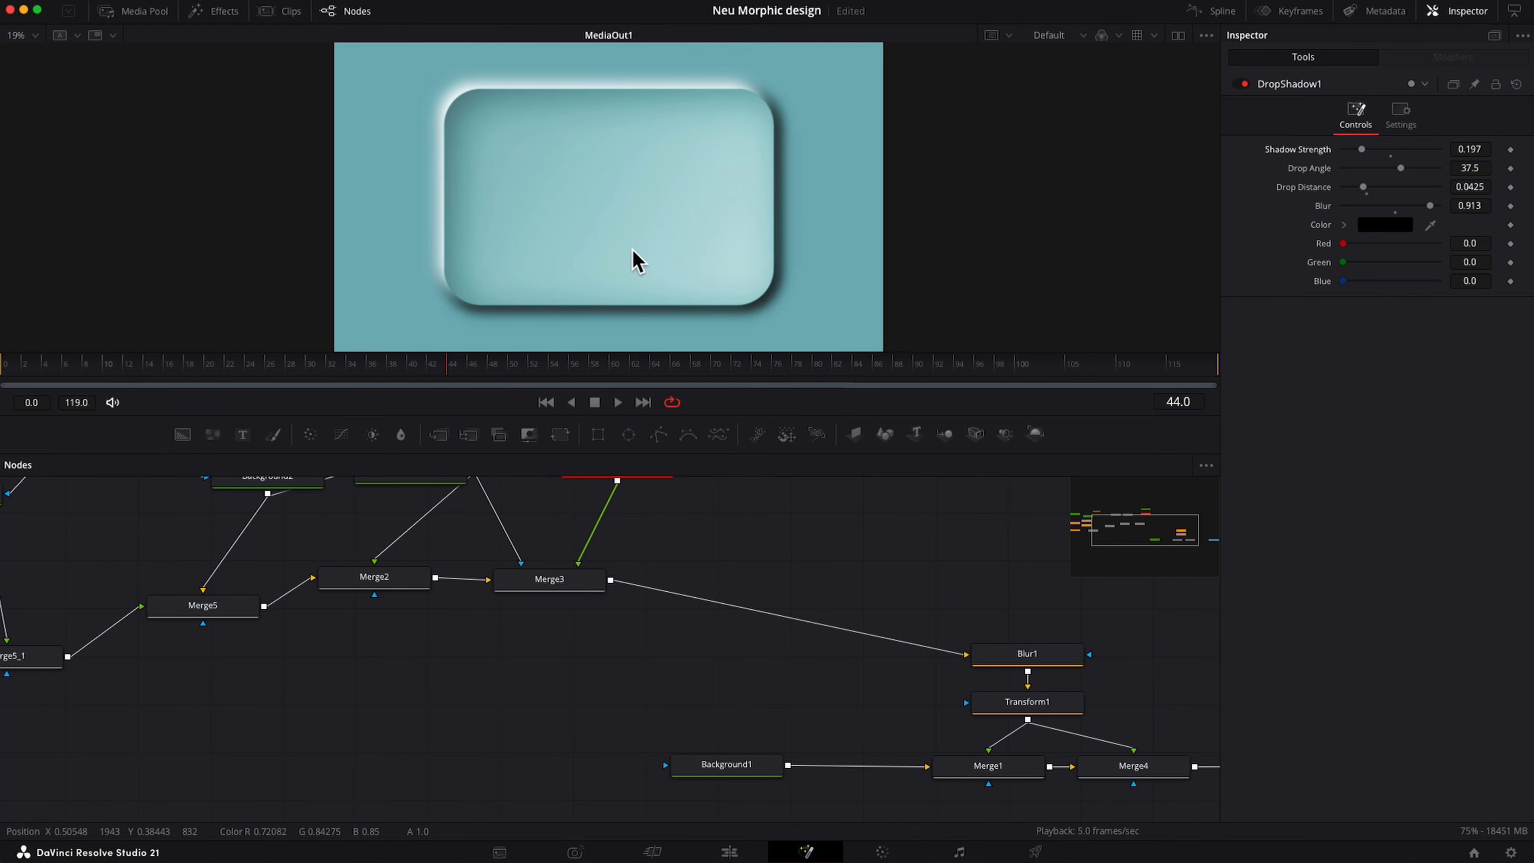
{"action": "scroll", "coordinate": [738, 586], "scroll_direction": "up", "scroll_amount": 5}
{"action": "scroll", "coordinate": [737, 585], "scroll_direction": "left", "scroll_amount": 10}
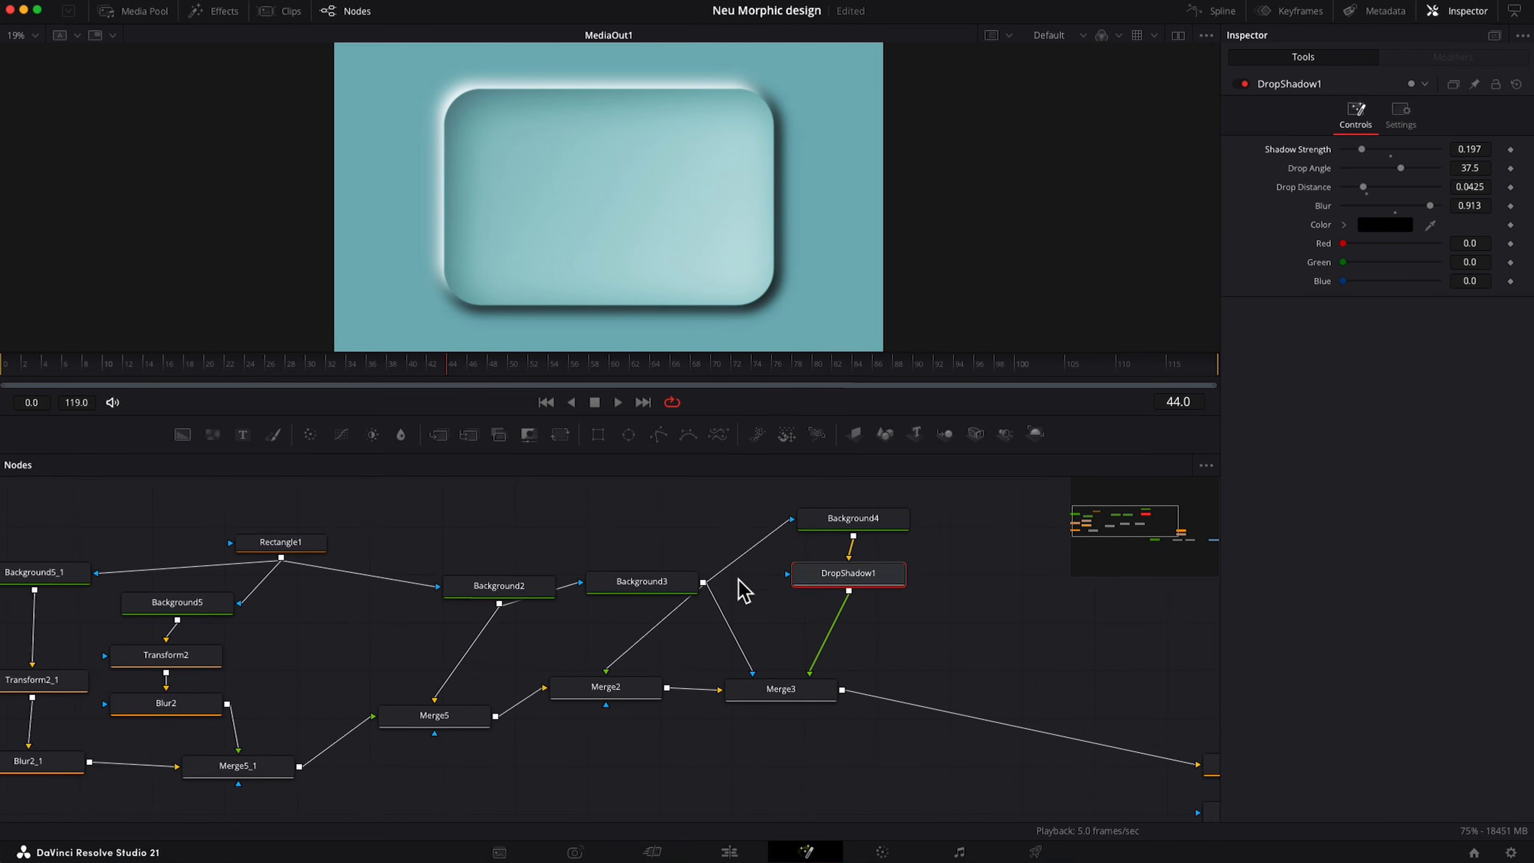
{"action": "scroll", "coordinate": [742, 589], "scroll_direction": "right", "scroll_amount": 8}
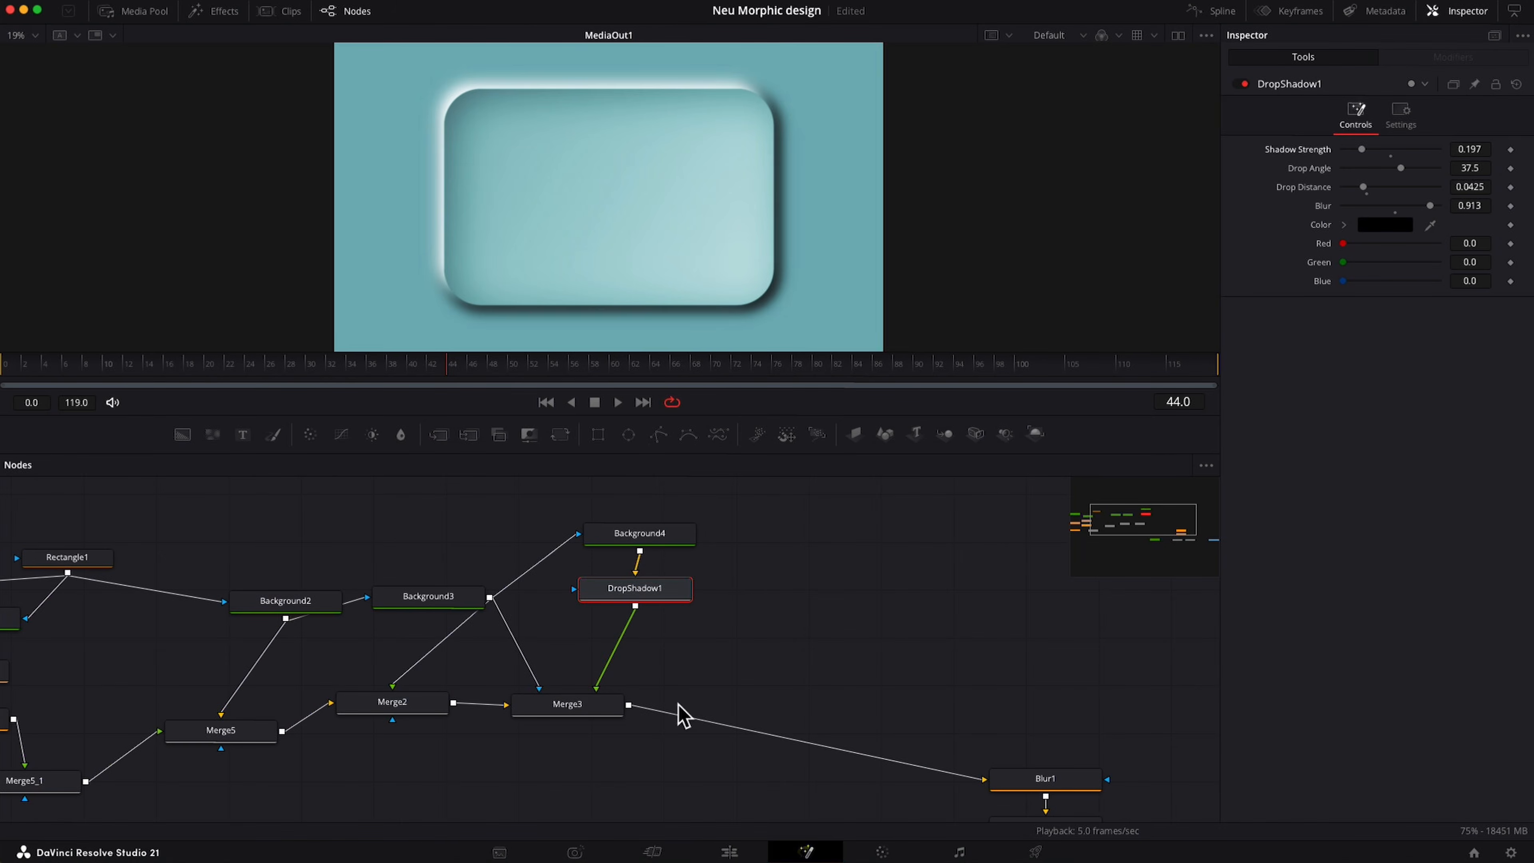
Move MediaOut1 farther away from Merge4 to make room in the node graph.
{"action": "scroll", "coordinate": [867, 664], "scroll_direction": "right", "scroll_amount": 18}
{"action": "scroll", "coordinate": [867, 663], "scroll_direction": "down", "scroll_amount": 6}
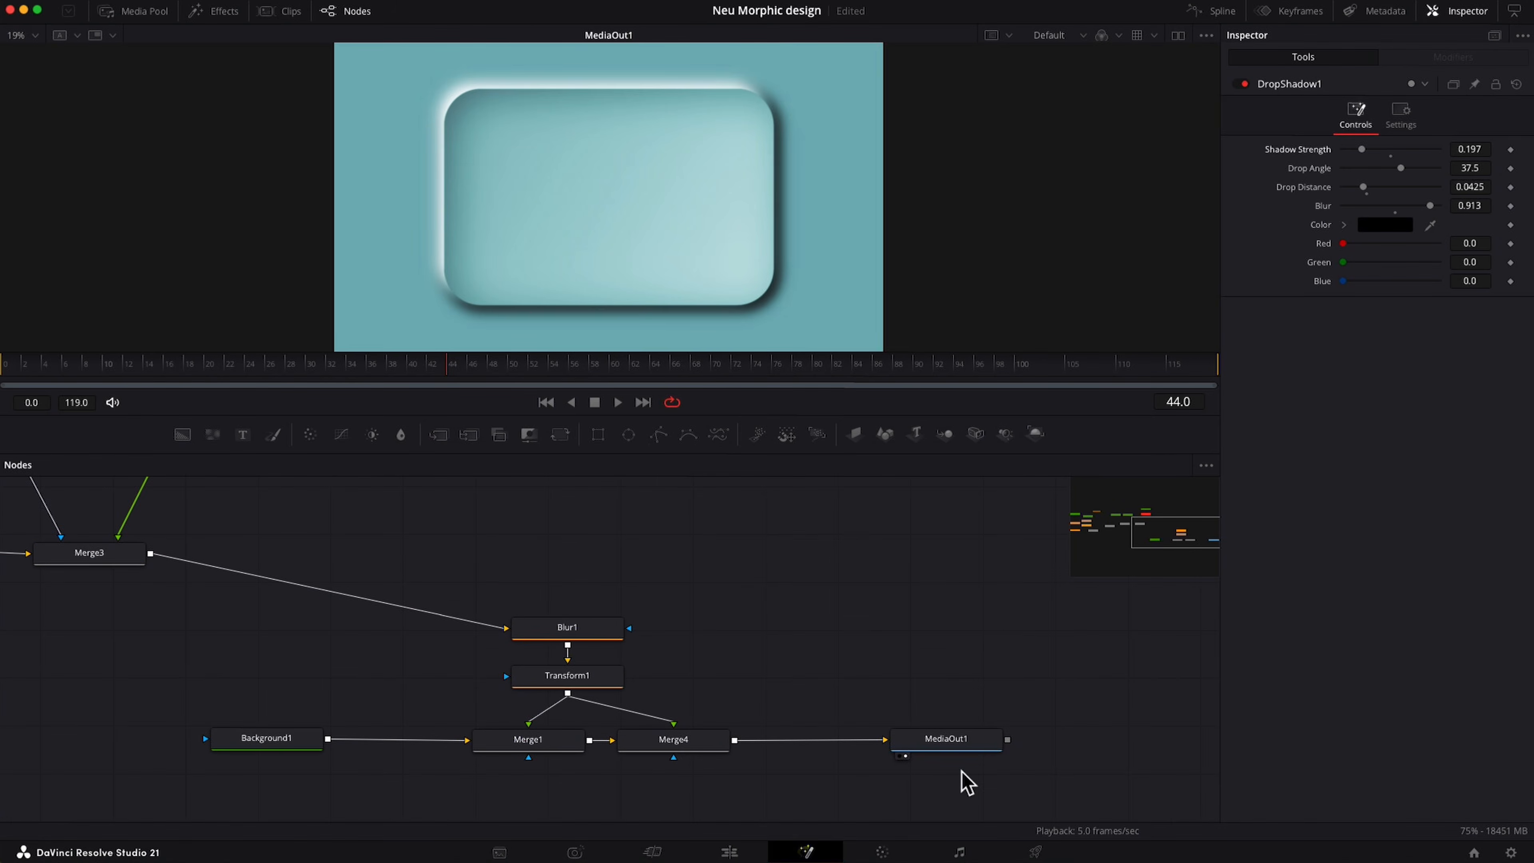
{"action": "left_click_drag", "start_coordinate": [962, 755], "coordinate": [1097, 749]}
{"action": "left_click", "coordinate": [1097, 749]}
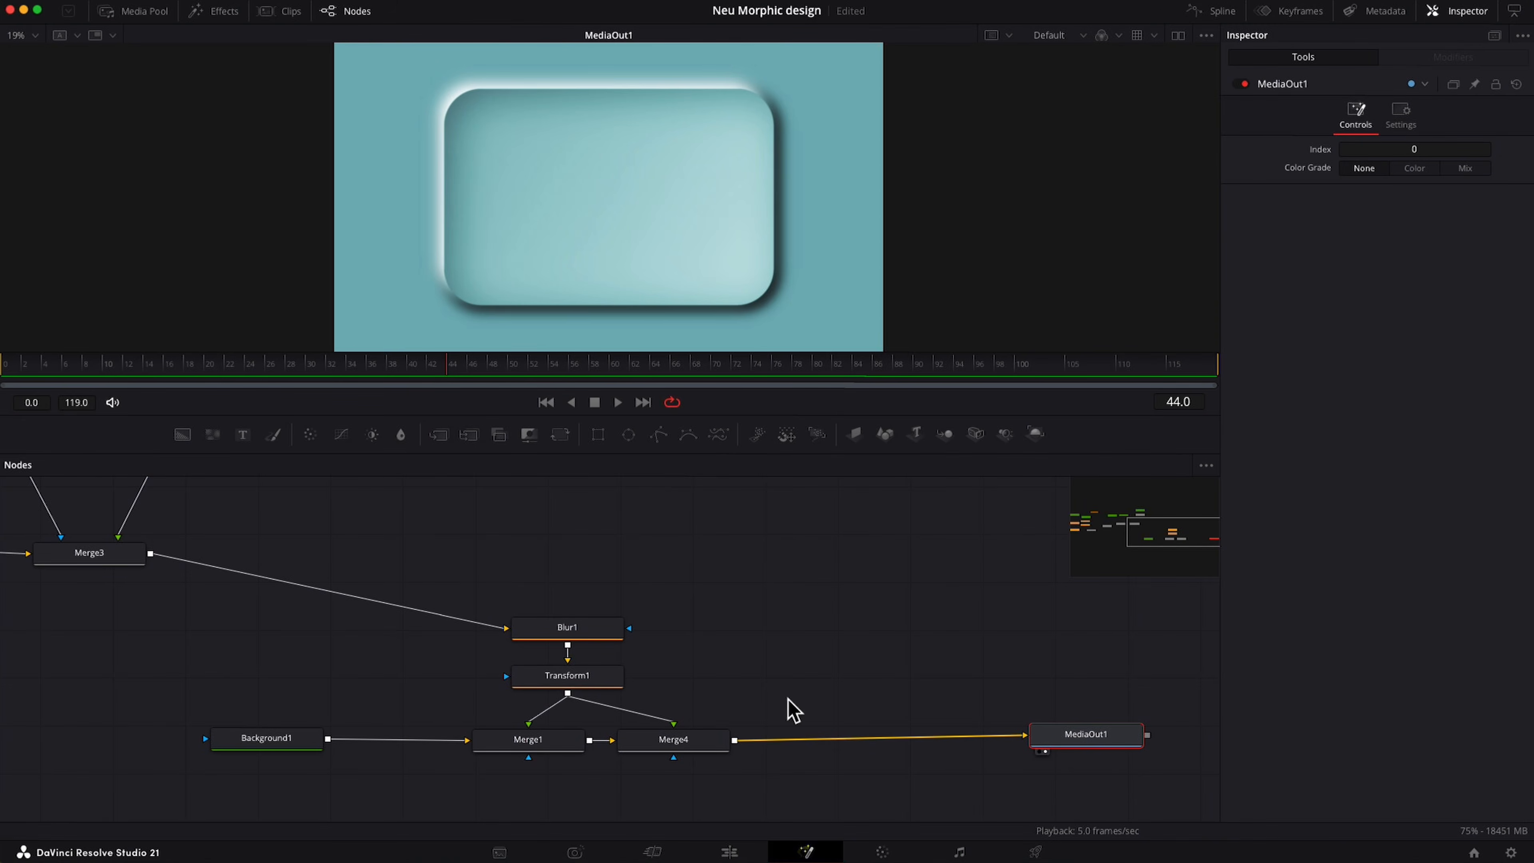
Add the PopOut generator from the NeuMorphic effects templates to the node graph.
{"action": "scroll", "coordinate": [615, 637], "scroll_direction": "left", "scroll_amount": 6}
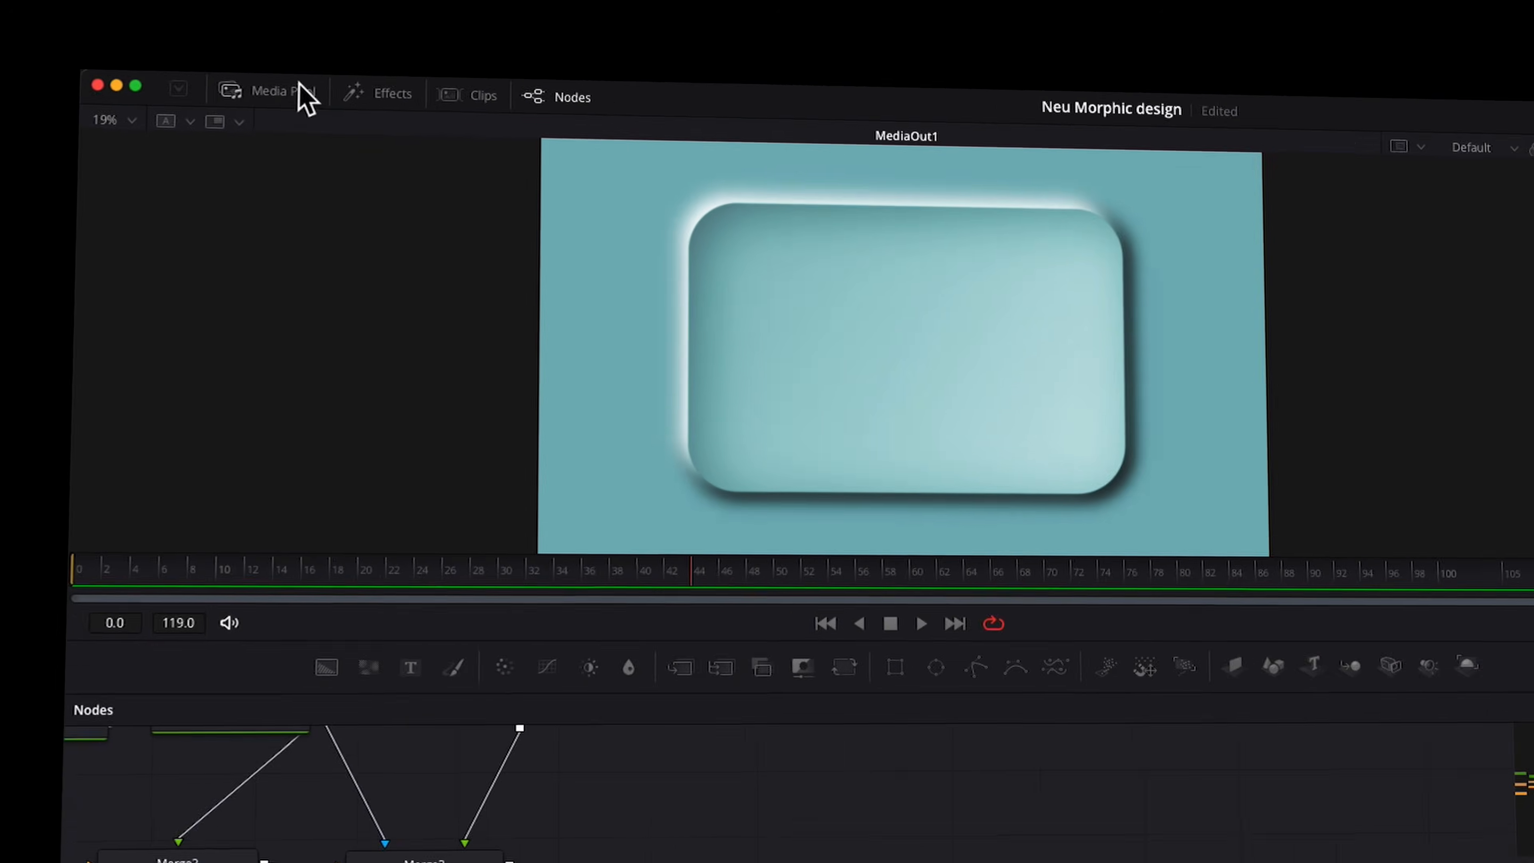
{"action": "left_click", "coordinate": [368, 93]}
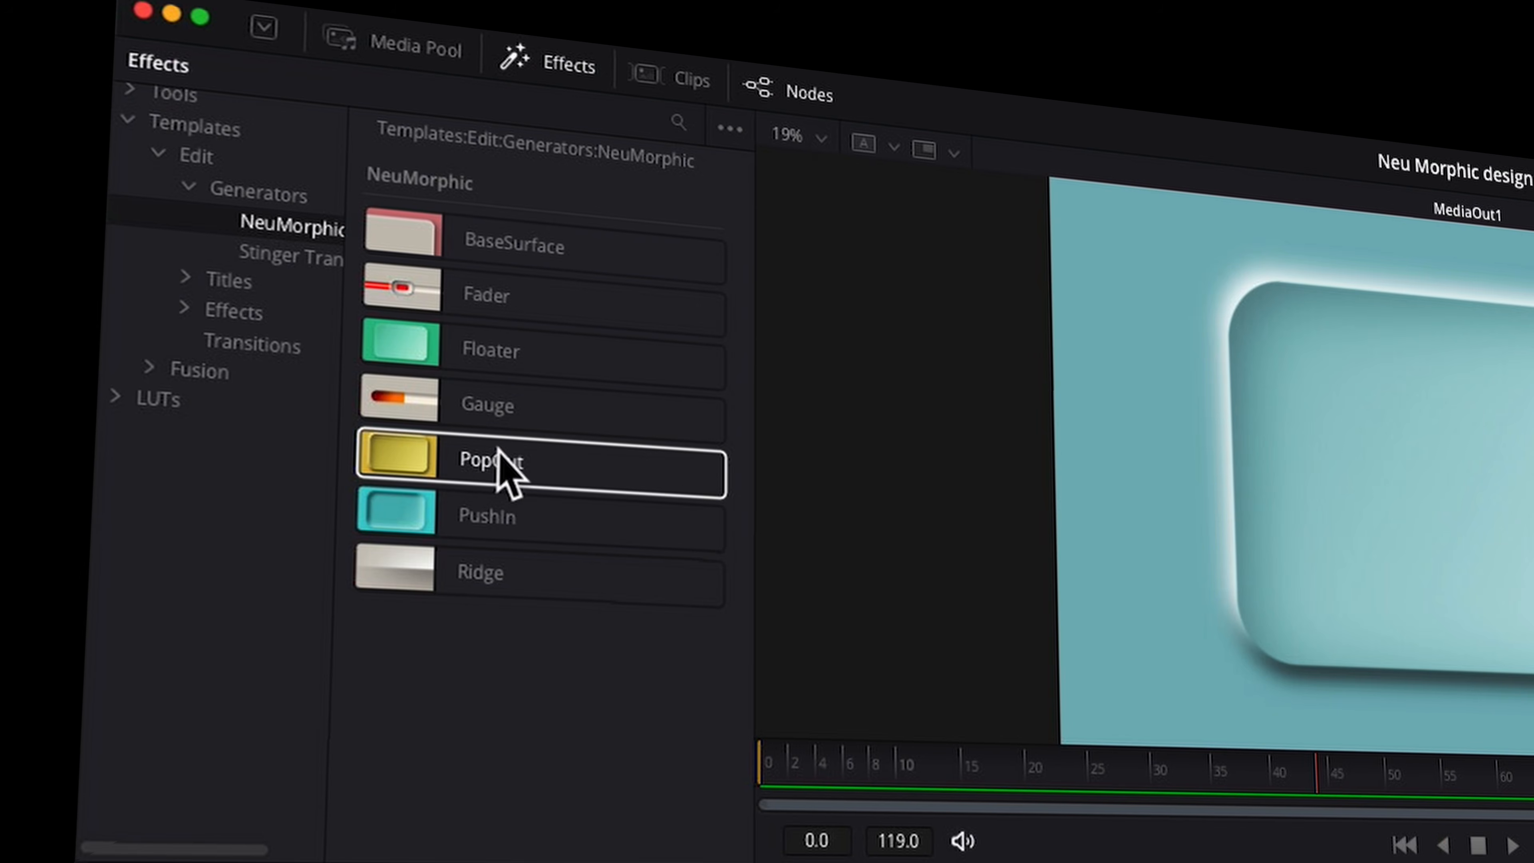
{"action": "left_click_drag", "start_coordinate": [500, 483], "coordinate": [791, 424]}
{"action": "scroll", "coordinate": [907, 626], "scroll_direction": "right", "scroll_amount": 4}
{"action": "scroll", "coordinate": [907, 625], "scroll_direction": "down", "scroll_amount": 3}
{"action": "scroll", "coordinate": [906, 625], "scroll_direction": "right", "scroll_amount": 2}
Rewire the output so Background1 feeds PopOut and PopOut feeds MediaOut1, bypassing Merge1 and Merge4.
{"action": "left_click_drag", "start_coordinate": [0, 495], "coordinate": [402, 683]}
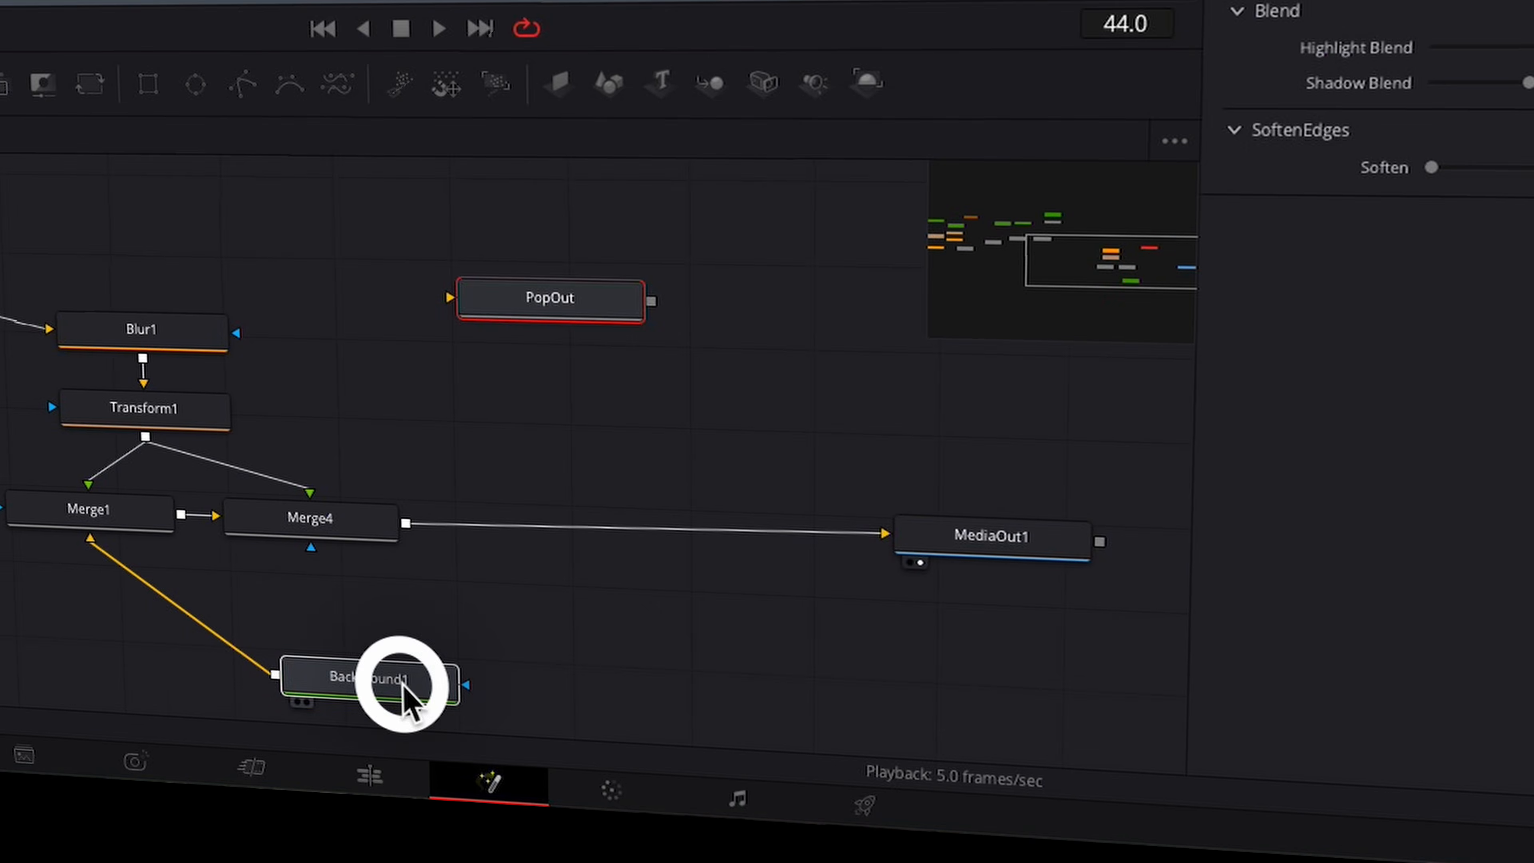
{"action": "left_click_drag", "start_coordinate": [145, 581], "coordinate": [954, 538]}
{"action": "left_click_drag", "start_coordinate": [990, 537], "coordinate": [1021, 593]}
{"action": "left_click_drag", "start_coordinate": [548, 299], "coordinate": [693, 635]}
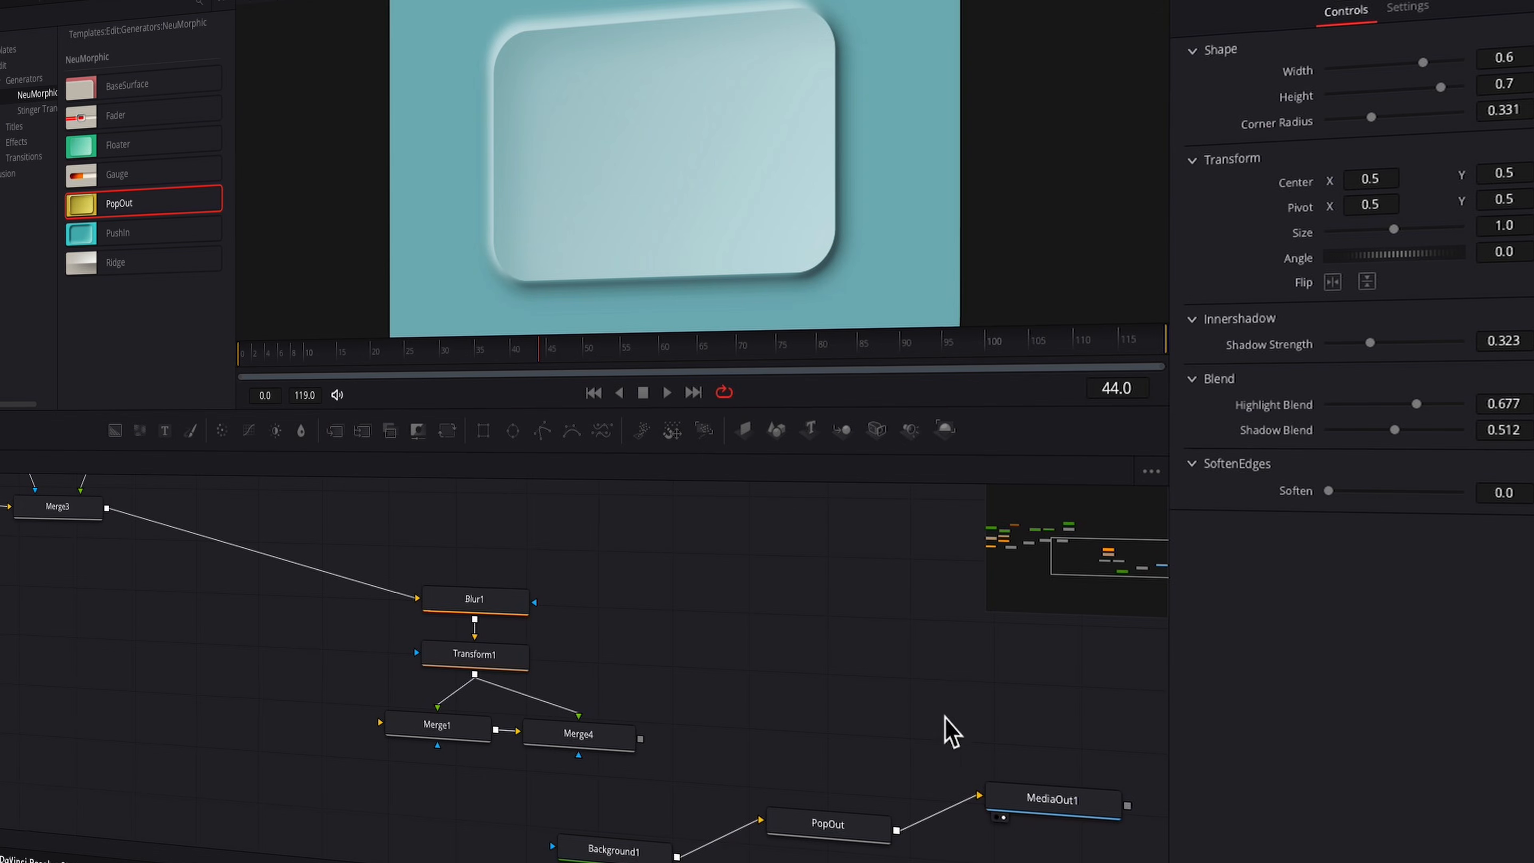
Resize the PopOut panel to width 0.4145 and height 0.5795, with a size of 0.97.
{"action": "left_click", "coordinate": [828, 822]}
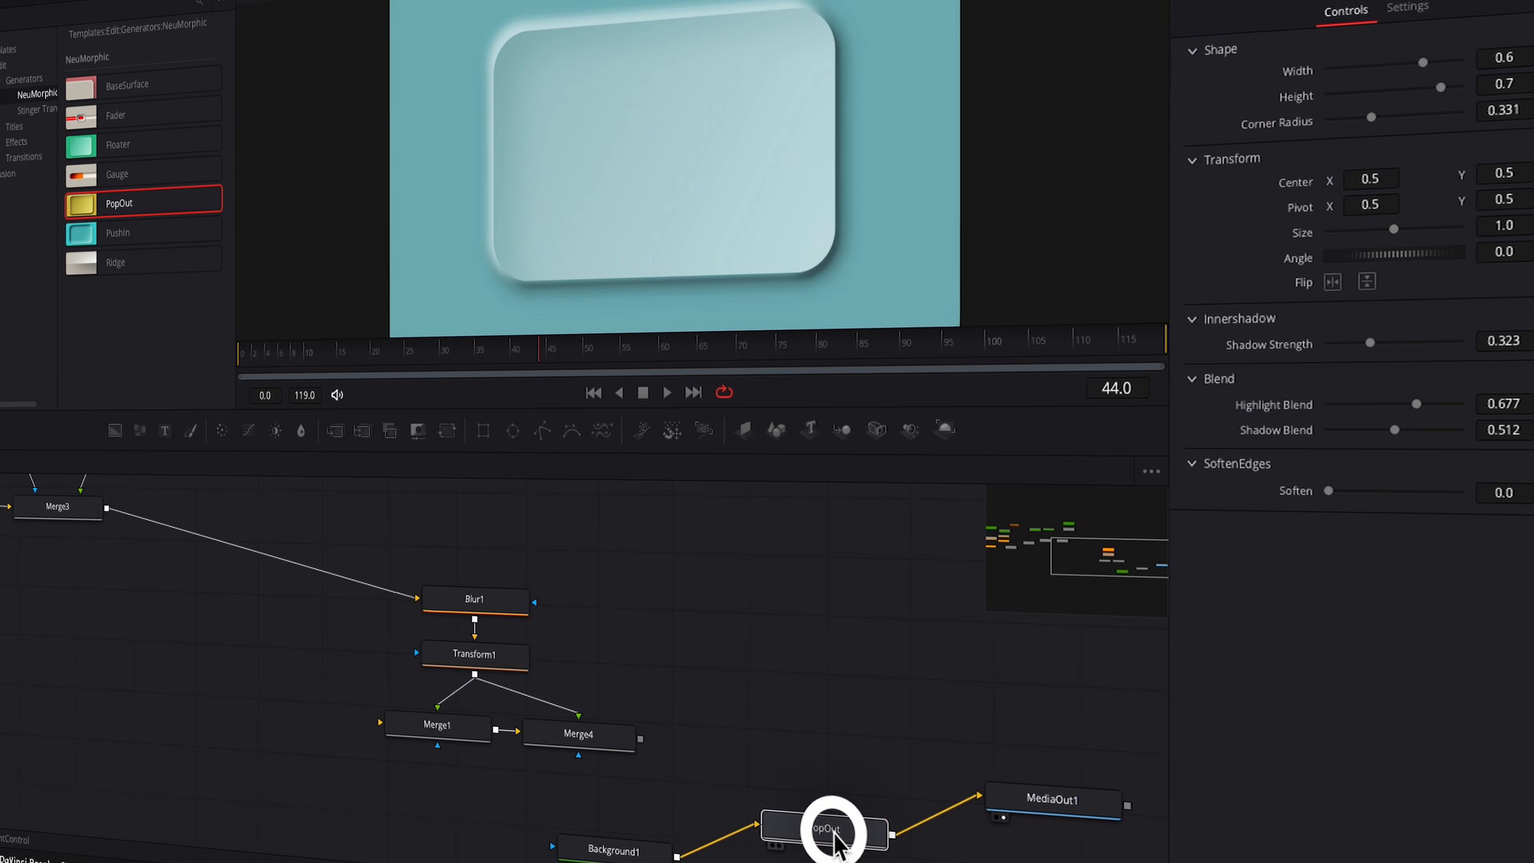
{"action": "mouse_move", "coordinate": [1422, 63]}
{"action": "left_mouse_down"}
{"action": "mouse_move", "coordinate": [1388, 66]}
{"action": "mouse_move", "coordinate": [1362, 92]}
{"action": "mouse_move", "coordinate": [1417, 88]}
{"action": "left_mouse_up"}
{"action": "mouse_move", "coordinate": [1393, 229]}
{"action": "left_mouse_down"}
{"action": "mouse_move", "coordinate": [1362, 238]}
{"action": "mouse_move", "coordinate": [1407, 232]}
{"action": "mouse_move", "coordinate": [1388, 232]}
{"action": "left_mouse_up"}
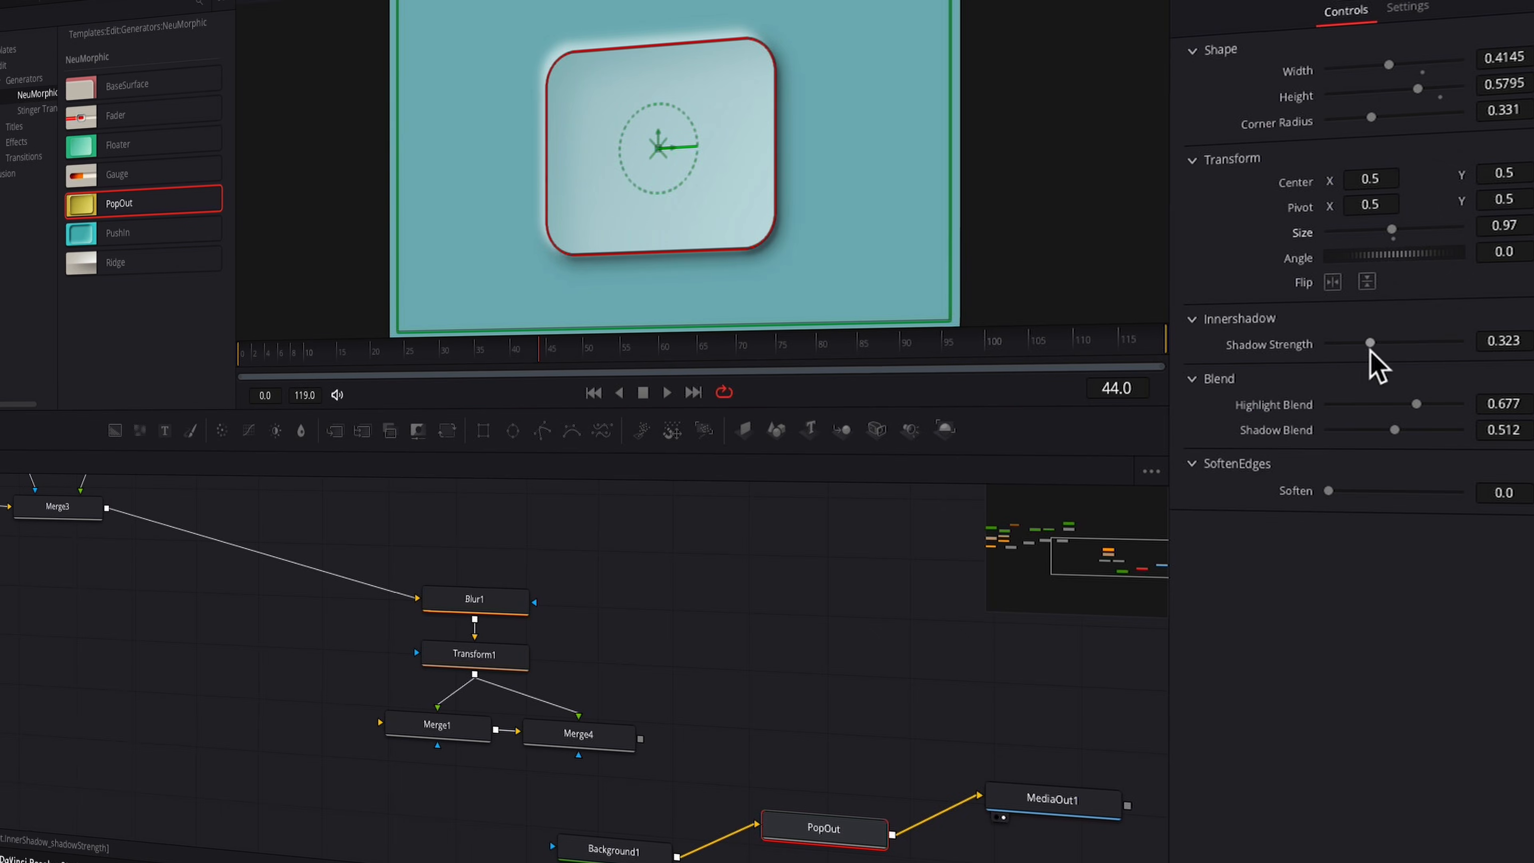
Hide the viewer's on-screen controls and set PopOut's Shadow Strength to 0.496, Highlight Blend to 0.701, Shadow Blend to 0.693 and Soften to 0.0.
{"action": "left_click", "coordinate": [1151, 1]}
{"action": "left_click", "coordinate": [1063, 1]}
{"action": "mouse_move", "coordinate": [1369, 343]}
{"action": "left_mouse_down"}
{"action": "mouse_move", "coordinate": [1472, 342]}
{"action": "mouse_move", "coordinate": [1392, 342]}
{"action": "left_mouse_up"}
{"action": "mouse_move", "coordinate": [1416, 403]}
{"action": "left_mouse_down"}
{"action": "mouse_move", "coordinate": [1314, 400]}
{"action": "mouse_move", "coordinate": [1419, 403]}
{"action": "left_mouse_up"}
{"action": "left_click_drag", "start_coordinate": [1308, 431], "coordinate": [1418, 429]}
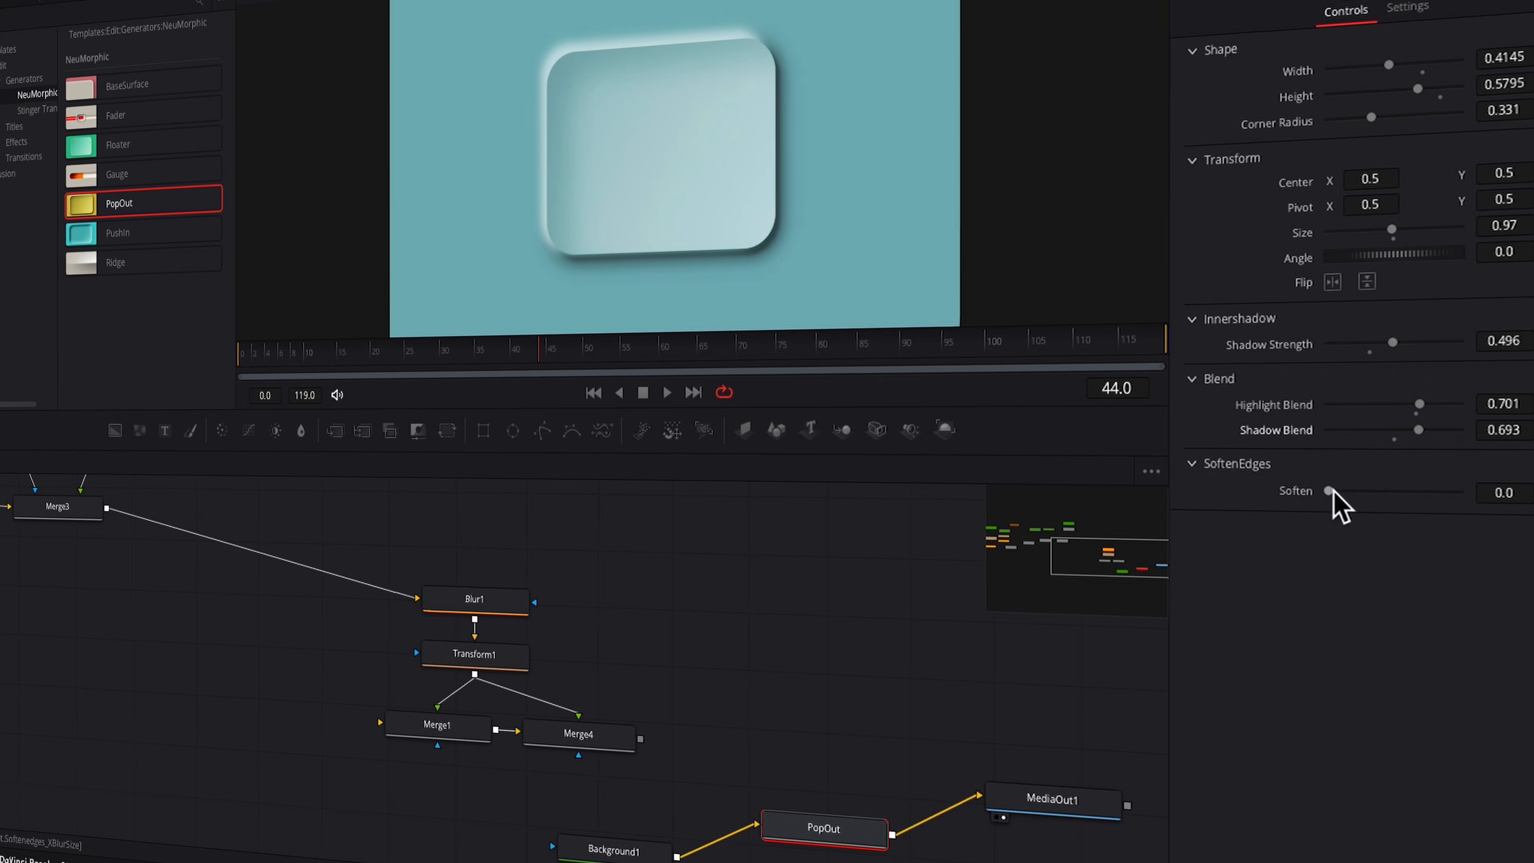
{"action": "mouse_move", "coordinate": [1329, 490]}
{"action": "left_mouse_down"}
{"action": "mouse_move", "coordinate": [1425, 490]}
{"action": "mouse_move", "coordinate": [1326, 490]}
{"action": "left_mouse_up"}
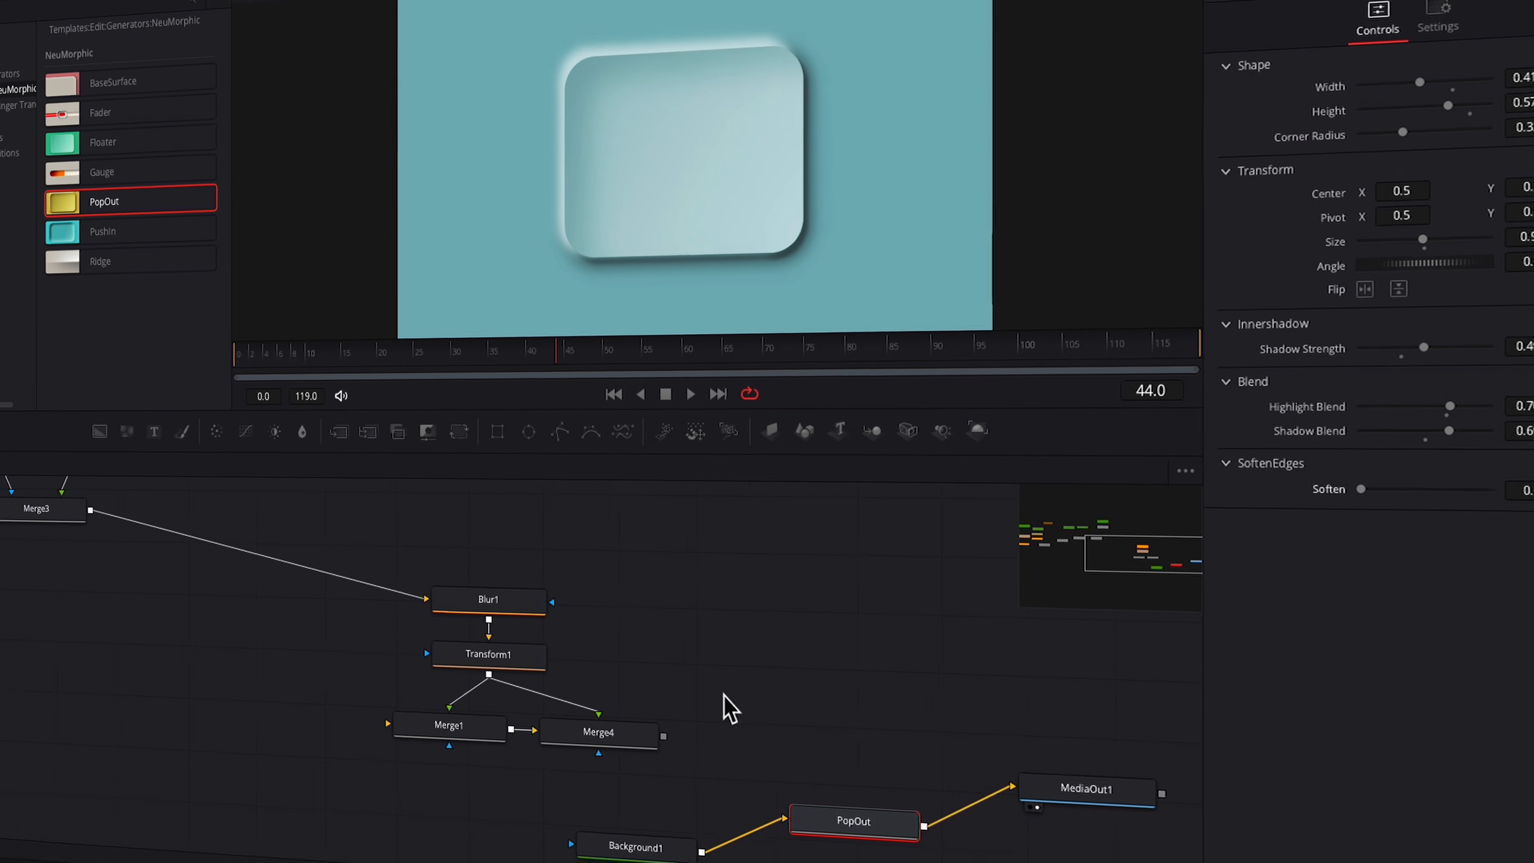
{"action": "scroll", "coordinate": [699, 697], "scroll_direction": "left", "scroll_amount": 8}
{"action": "scroll", "coordinate": [818, 668], "scroll_direction": "right", "scroll_amount": 10}
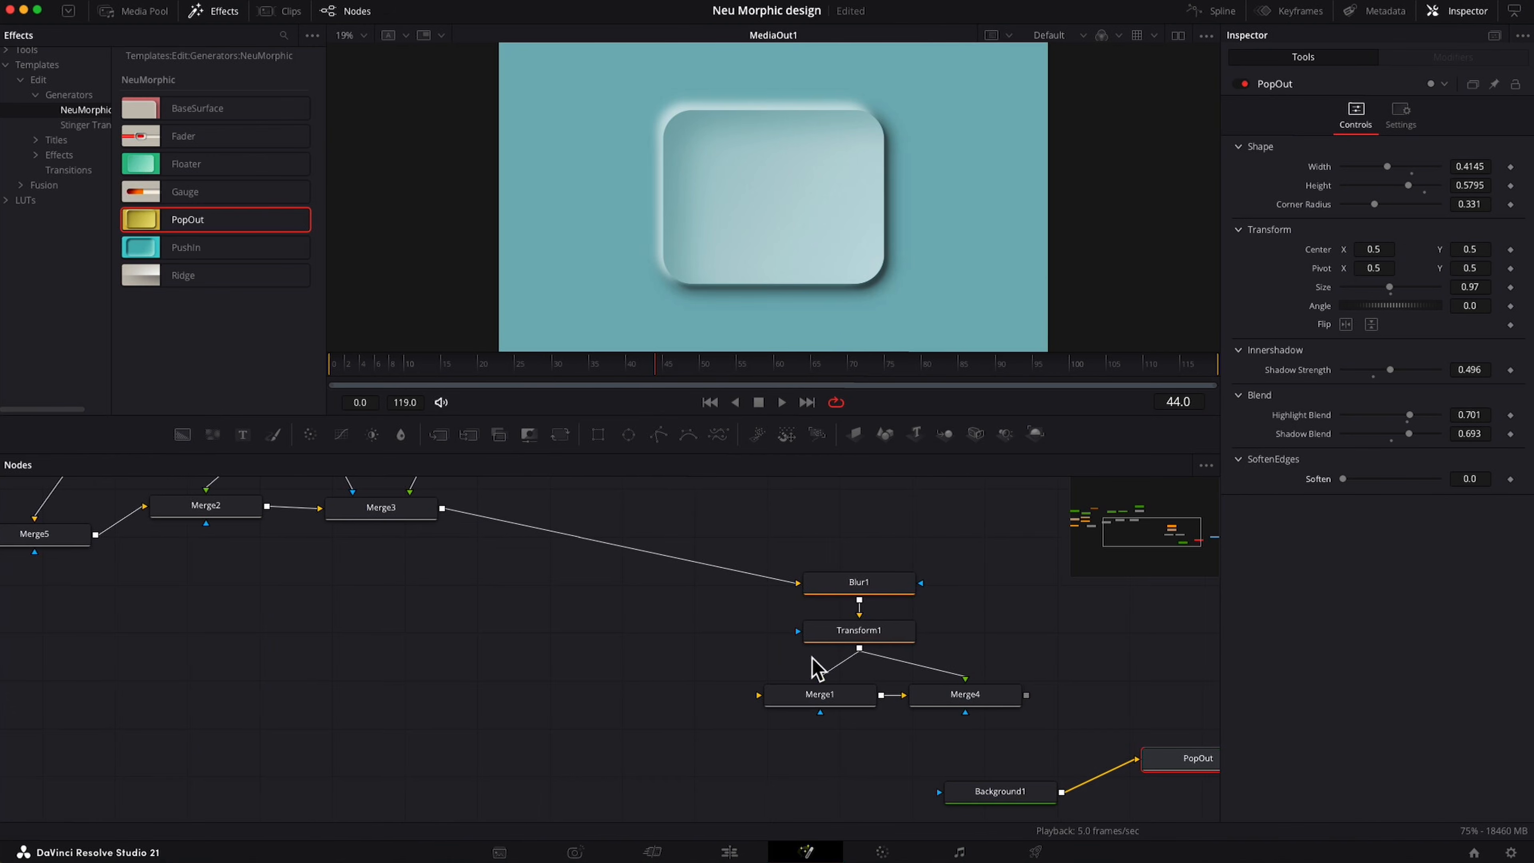
{"action": "scroll", "coordinate": [818, 667], "scroll_direction": "down", "scroll_amount": 2}
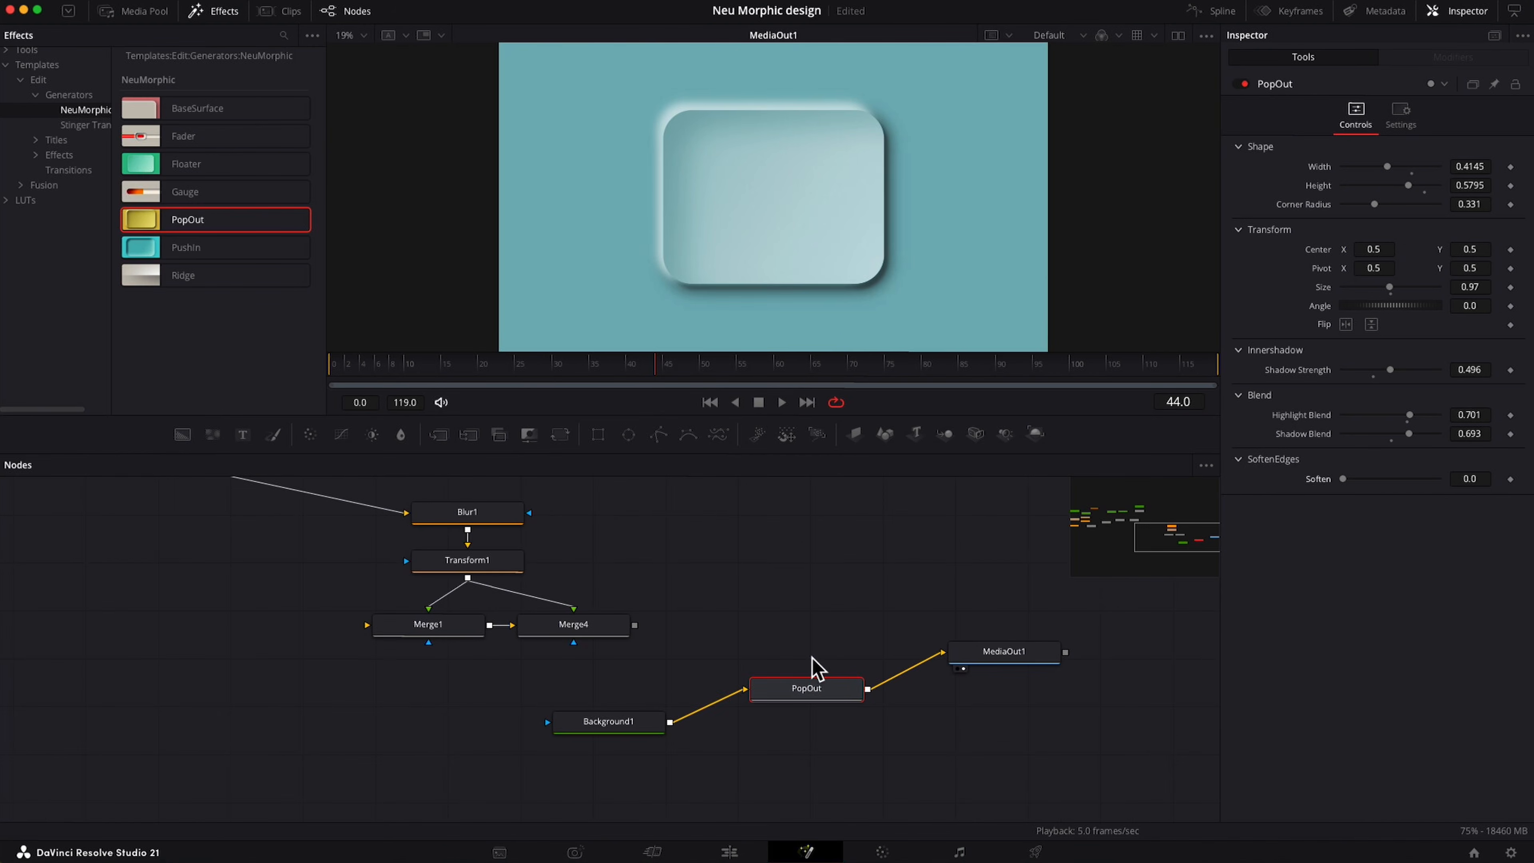